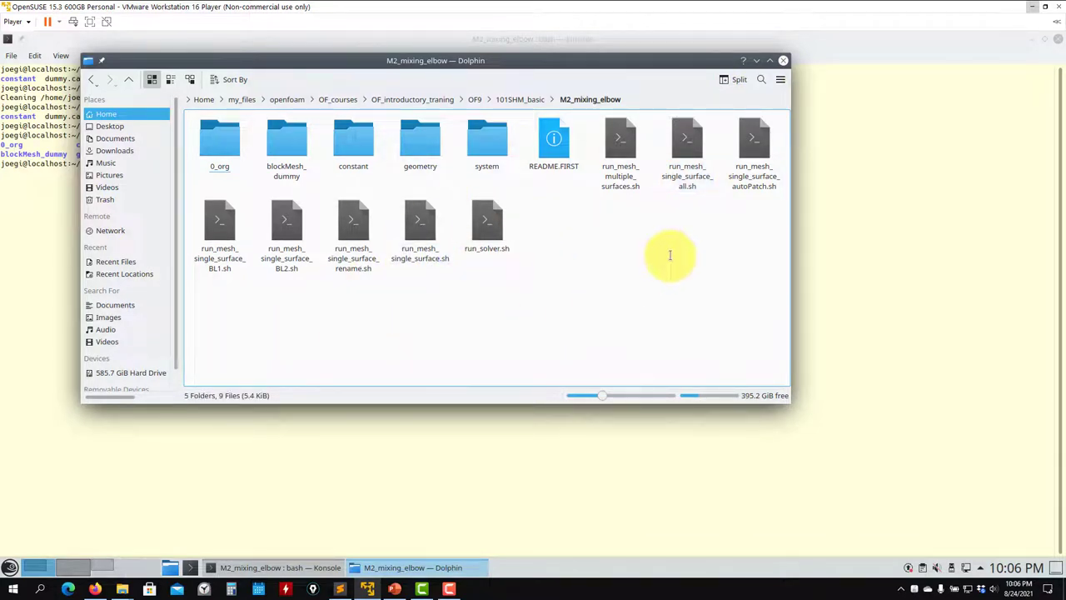
Open run_mesh_single_surface_all.sh from the M2_mixing_elbow folder in the text editor and examine its first script call.
right_click(691, 159)
mouse_move(733, 177)
left_click(912, 205)
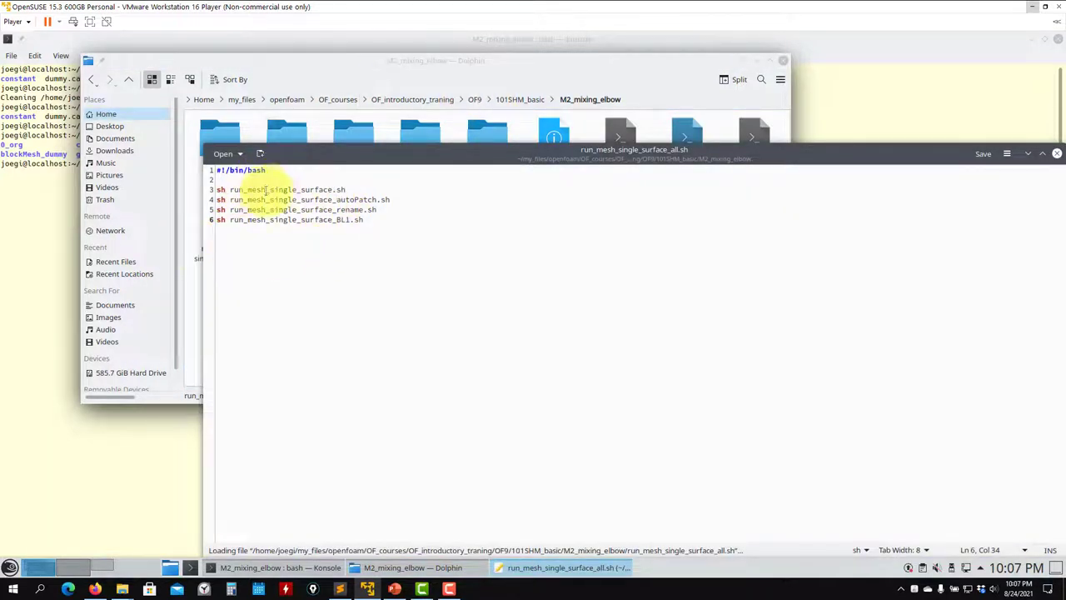
left_click_drag(348, 190, 208, 193)
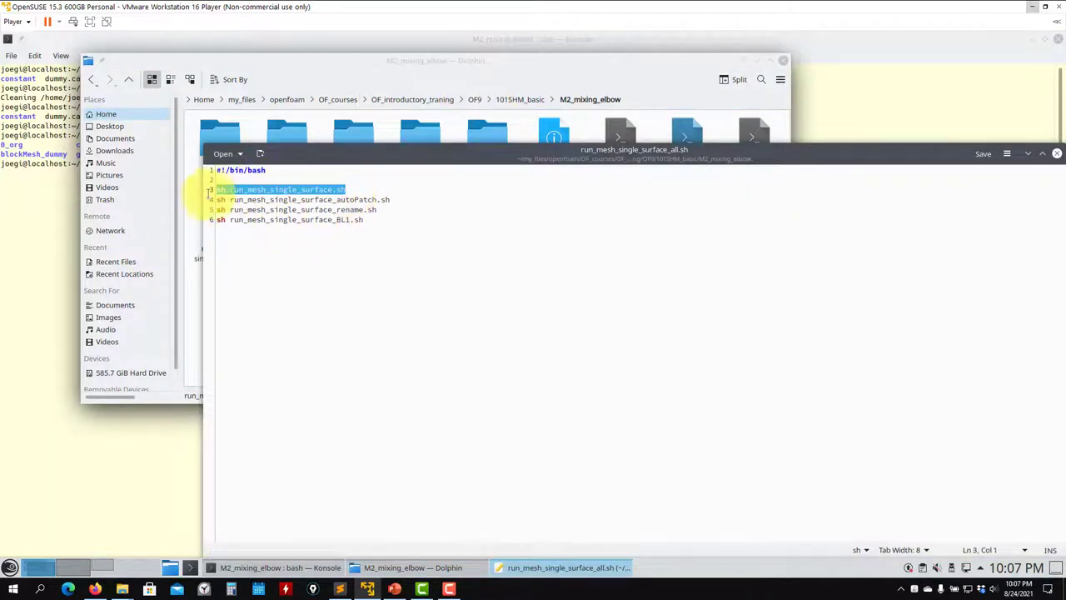
Open run_mesh_single_surface.sh in the text editor and examine its meshing commands.
left_click(479, 86)
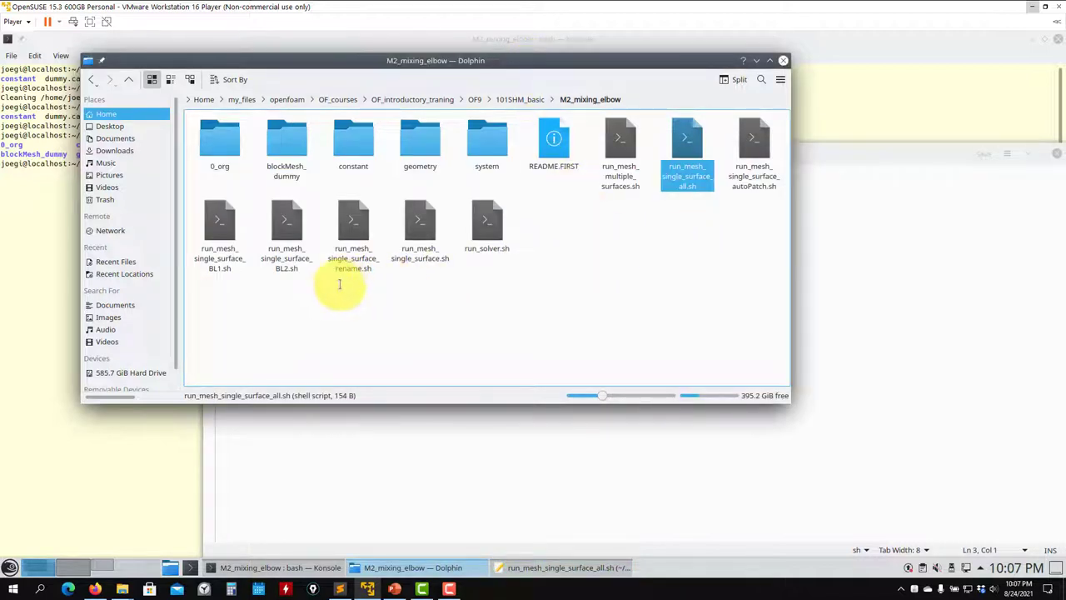
left_click_drag(421, 242, 990, 323)
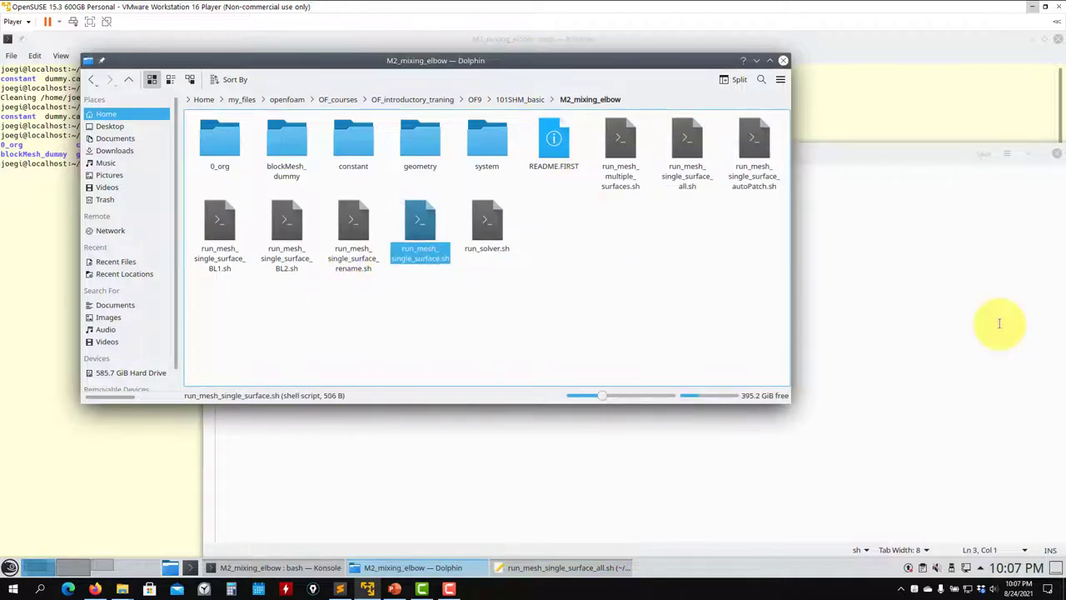
left_click(533, 177)
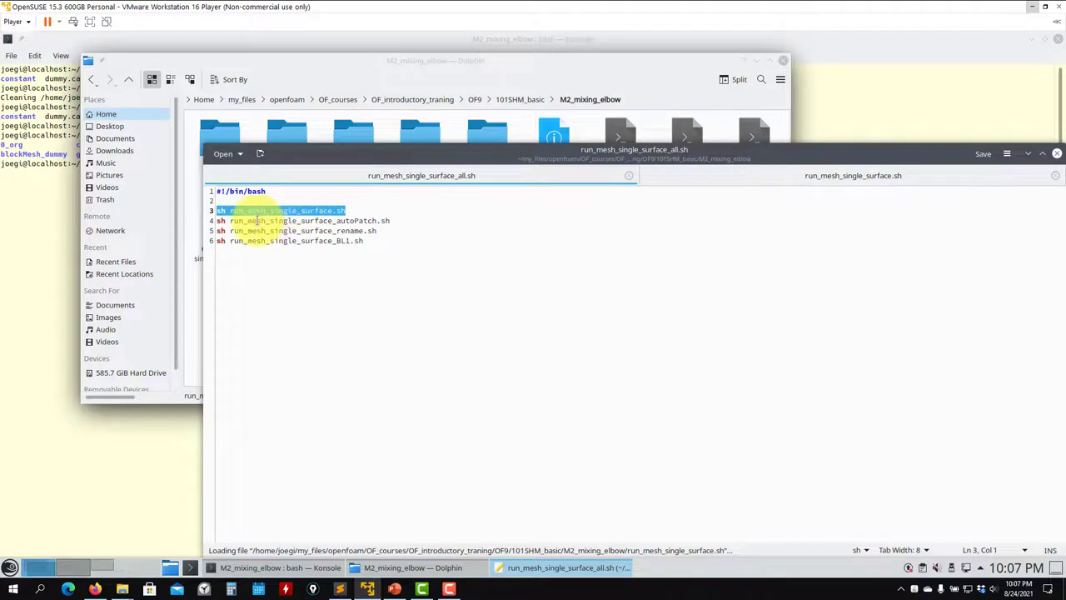
double_click(278, 210)
left_click(855, 178)
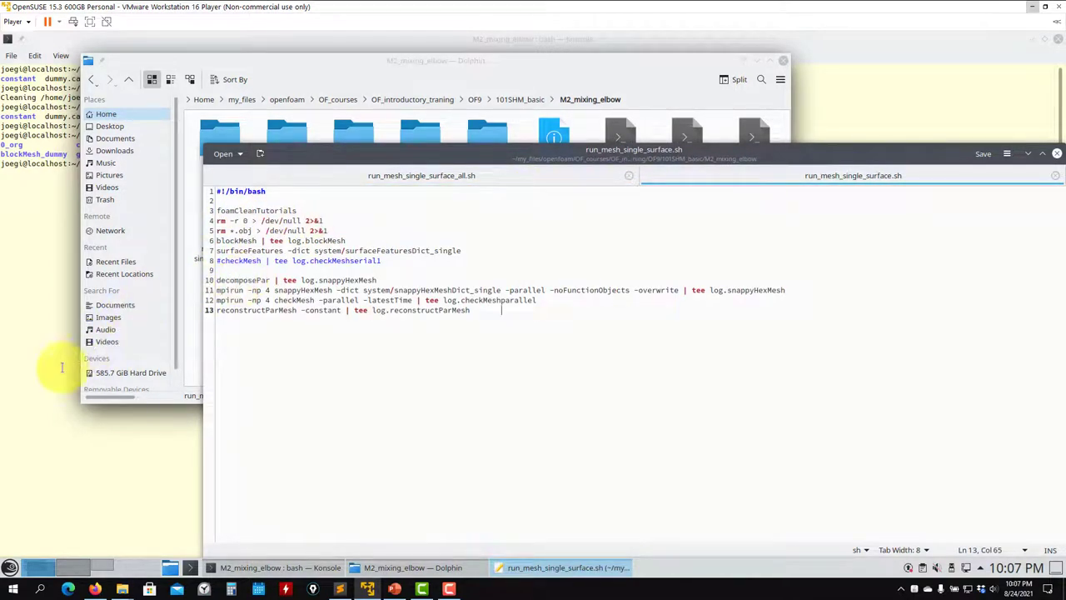
Switch to Konsole and run the script with sh run_mesh_single_surface.sh.
left_click(31, 389)
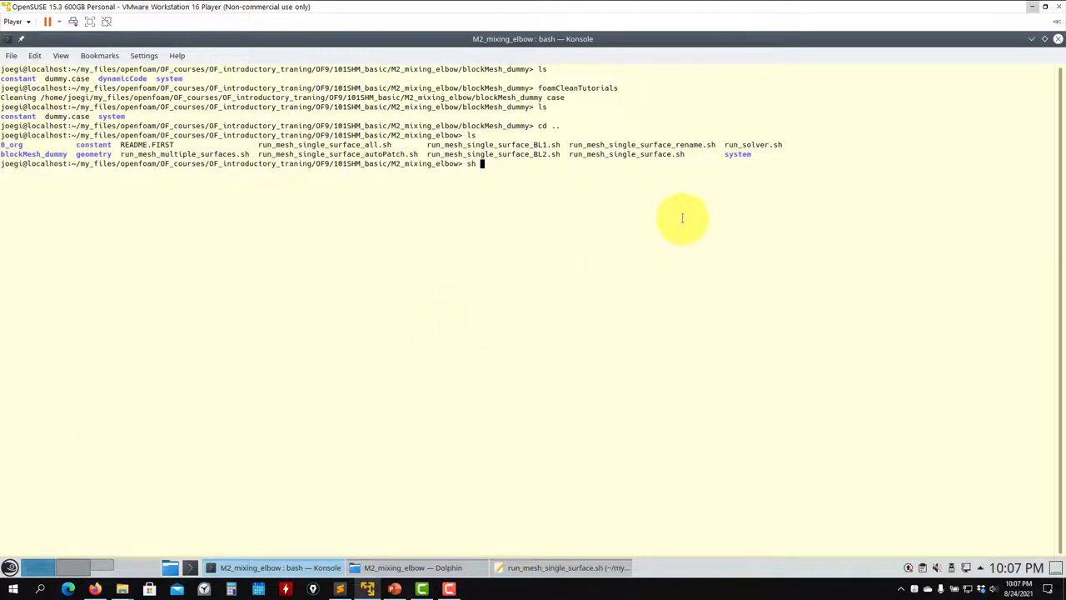
double_click(638, 154)
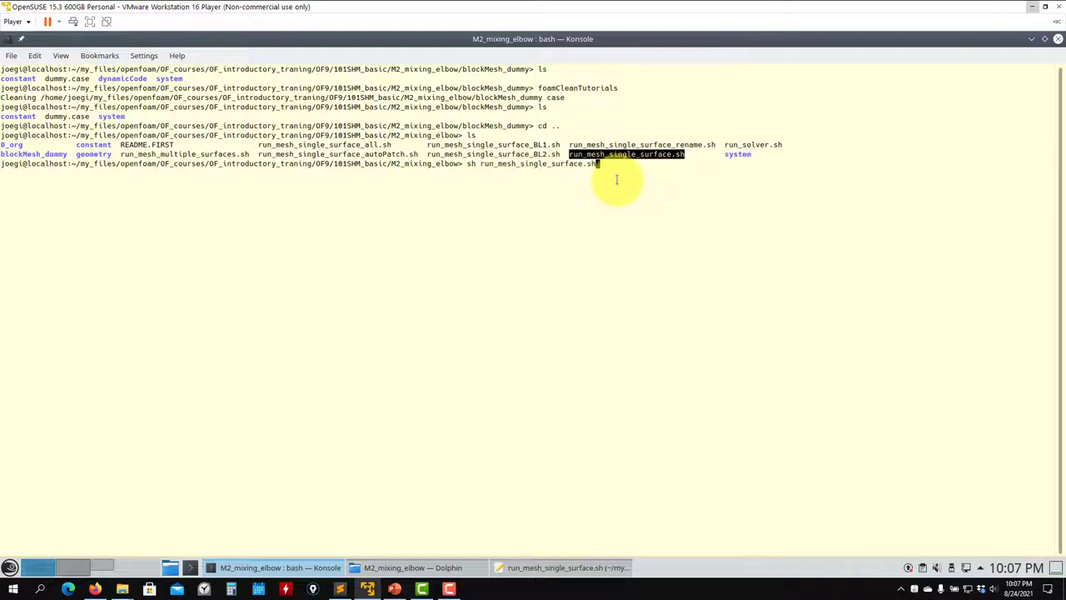
key("Return")
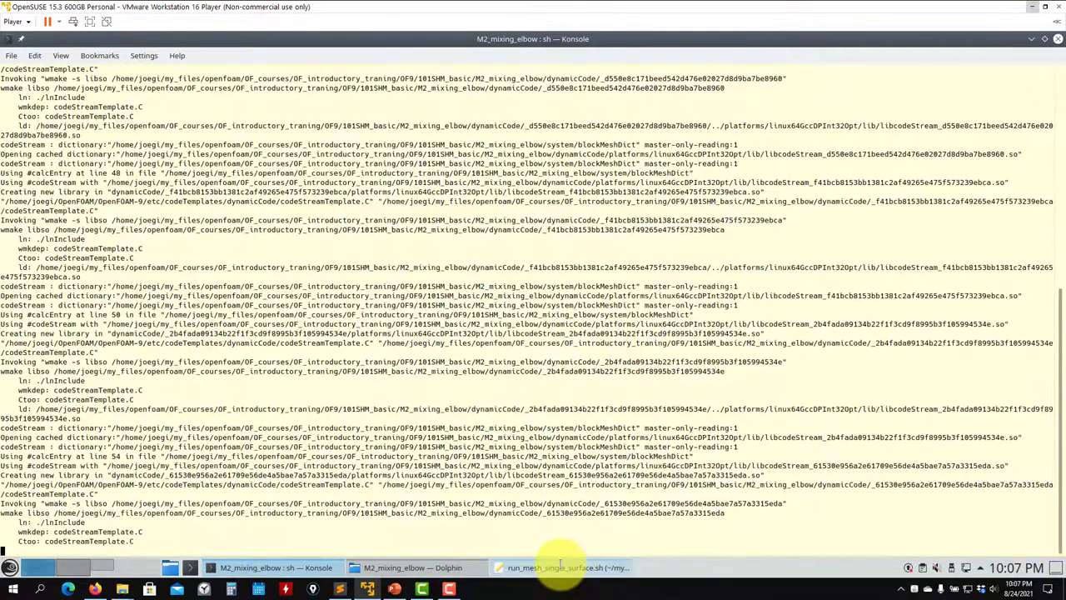
mouse_move(556, 564)
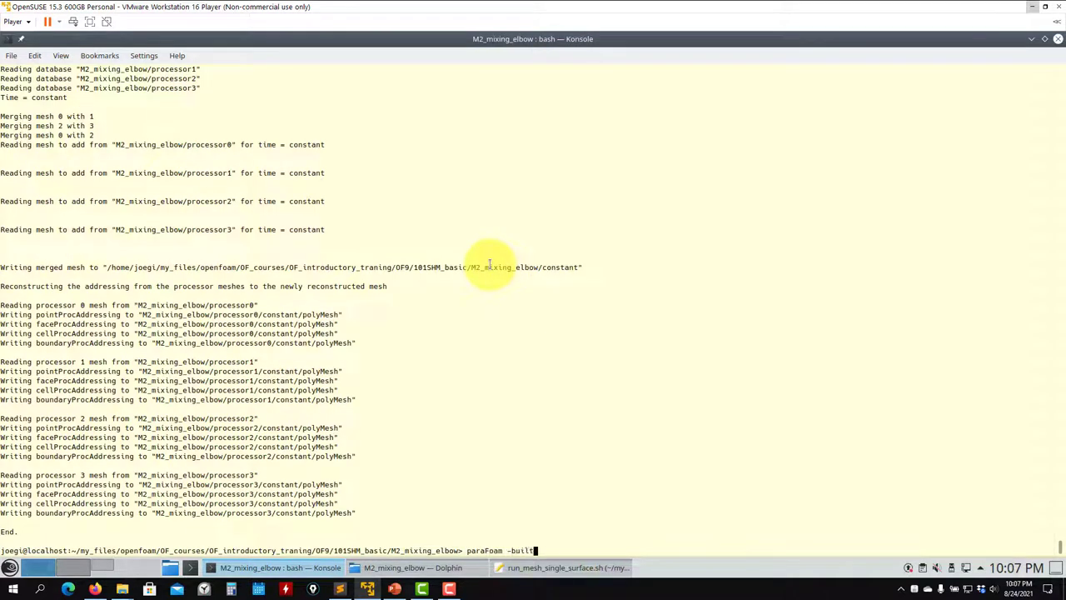
Launch ParaView with paraFoam -builtin and load the mixing elbow case as a Decomposed Case.
type("in")
key("Return")
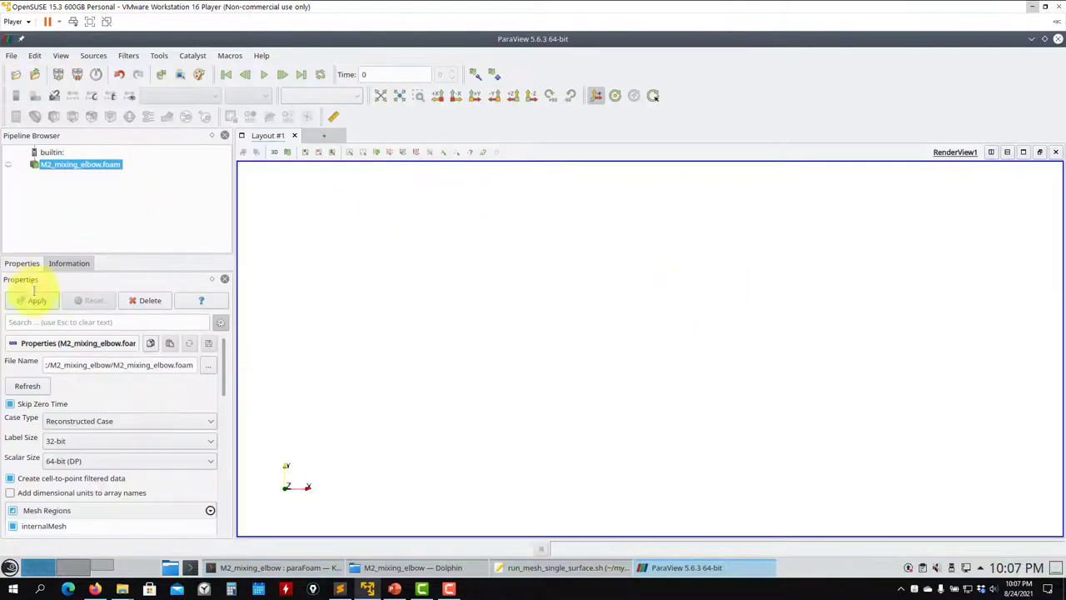
left_click(78, 421)
left_click(79, 439)
left_click(28, 301)
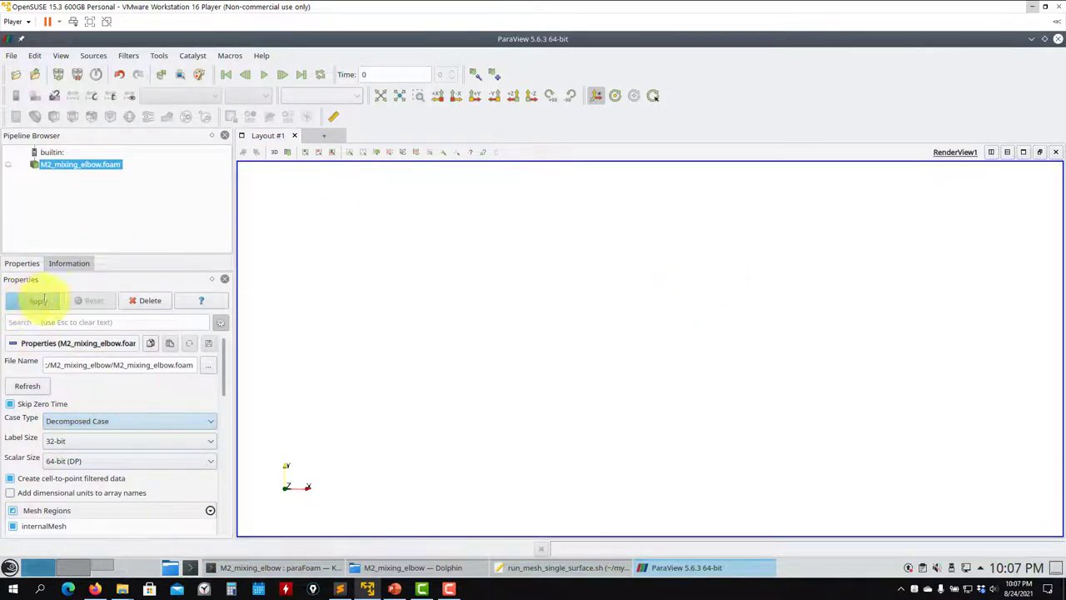
Display the mixing elbow mesh as Surface With Edges and examine the pipe surface.
left_click_drag(627, 333, 592, 300)
left_click(355, 95)
left_click(345, 194)
scroll(592, 300, "up", 10)
left_click_drag(619, 428, 582, 358)
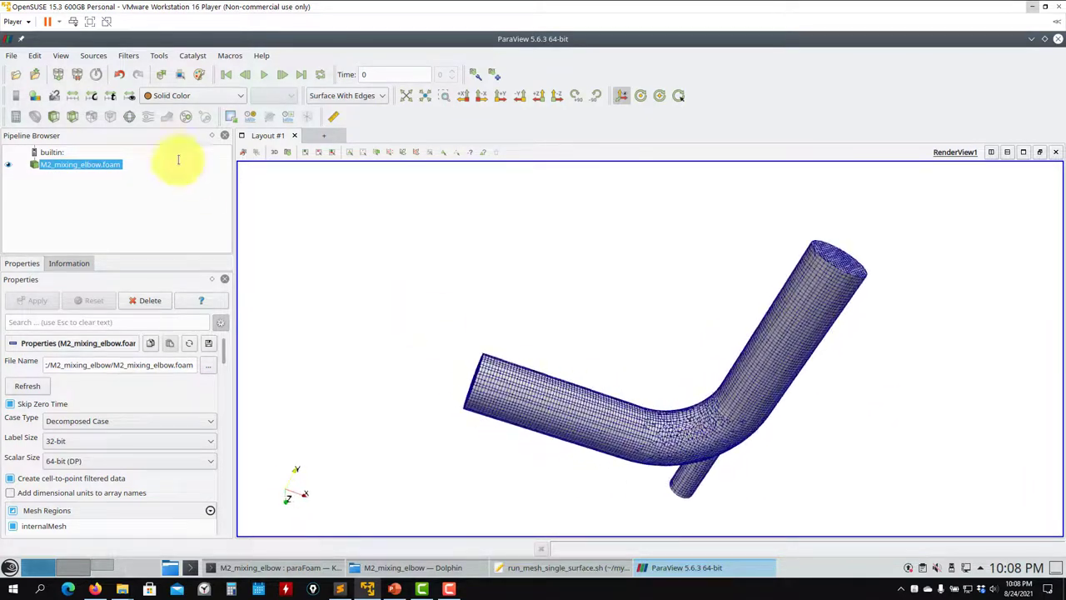
Slice the elbow mesh with a Z-normal plane and display the slice as Surface With Edges.
left_click(72, 116)
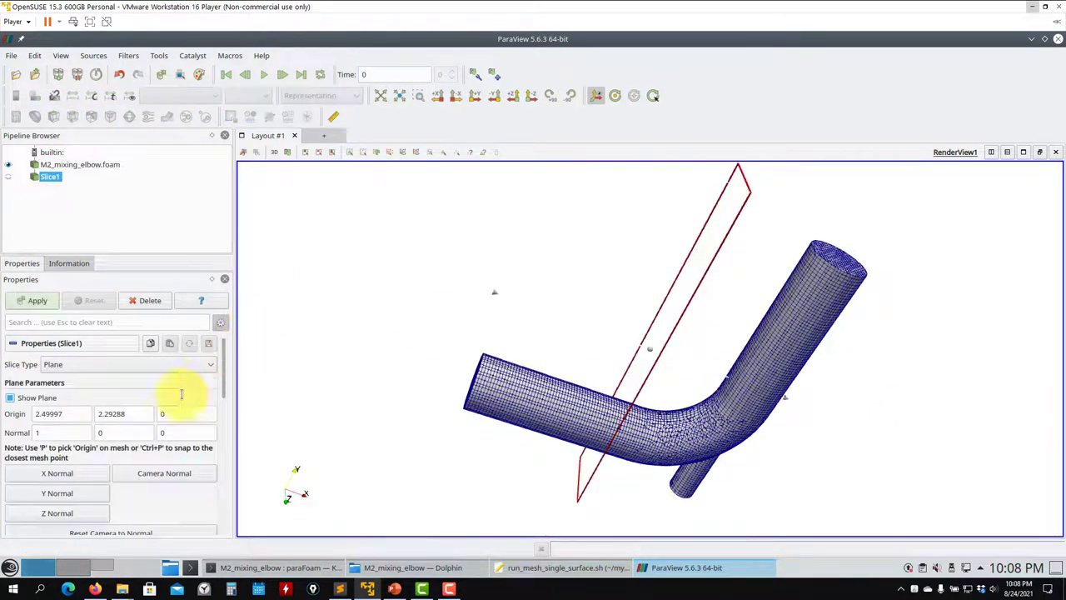
left_click(57, 511)
left_click(35, 300)
left_click(345, 96)
left_click(329, 191)
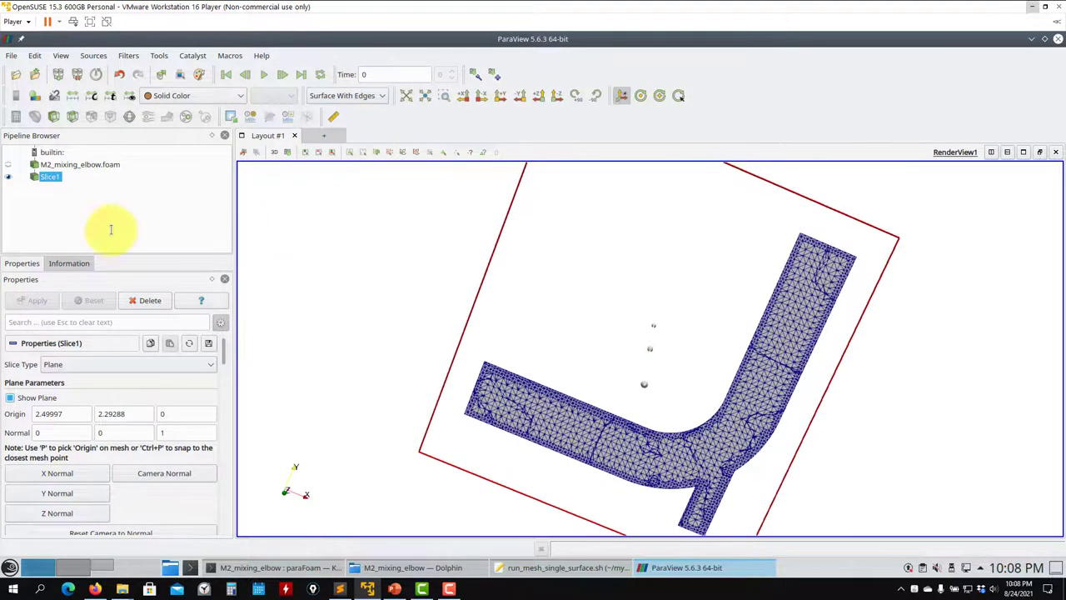
Turn off the slice's plane outline and examine the mesh along the elbow's cross-section.
left_click(9, 397)
scroll(611, 424, "up", 3)
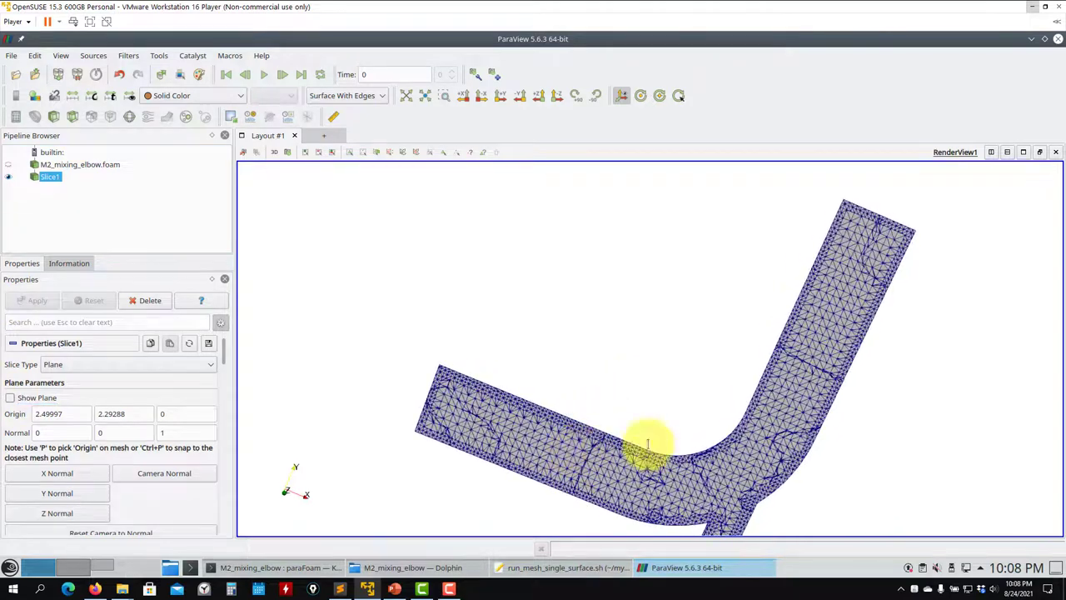
scroll(424, 445, "up", 3)
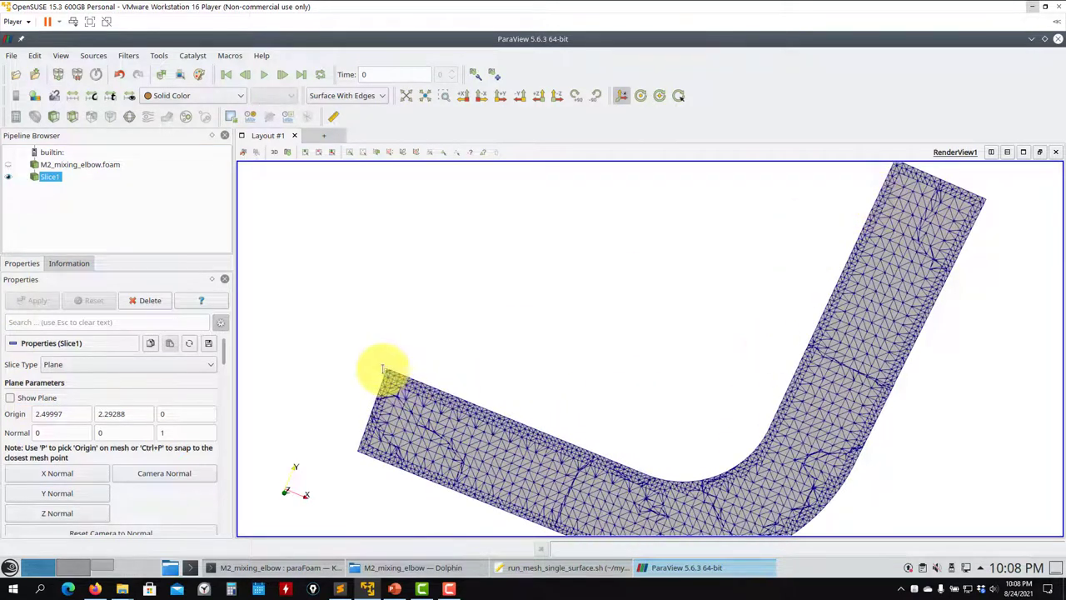
left_click_drag(895, 308, 714, 358)
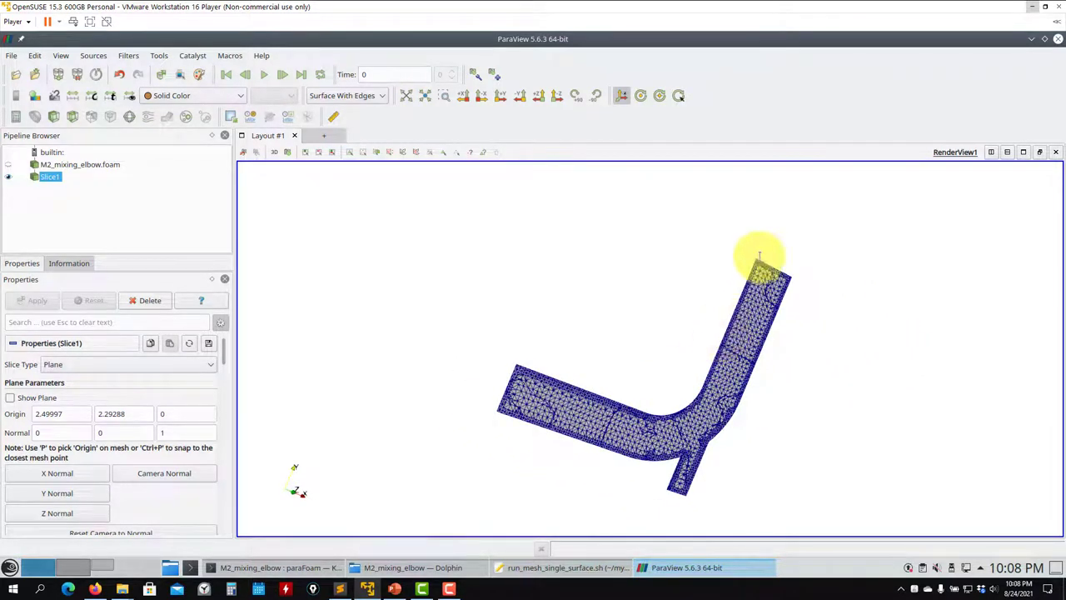
left_click_drag(707, 436, 564, 431)
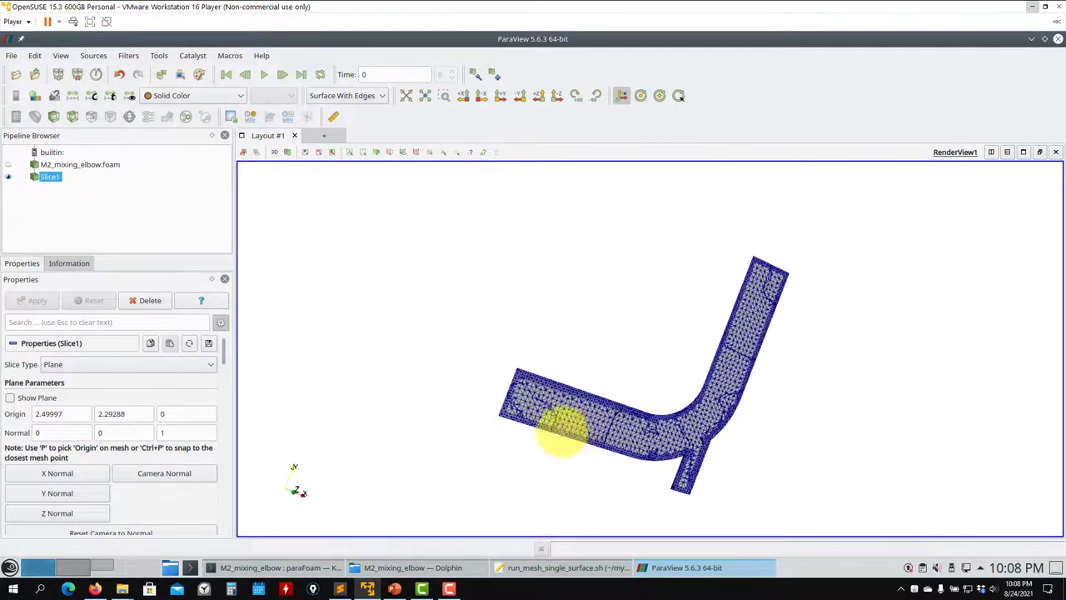
Hide the slice and show M2_mixing_elbow.foam with only the mixing_elbow mesh region instead of internalMesh.
left_click(8, 176)
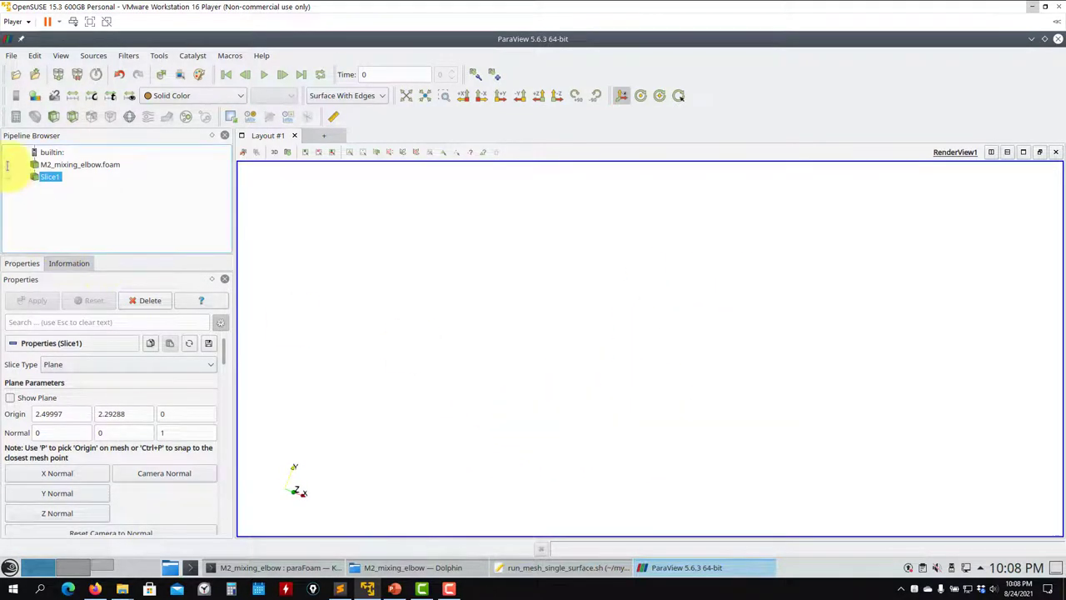
left_click(9, 164)
scroll(215, 358, "down", 3)
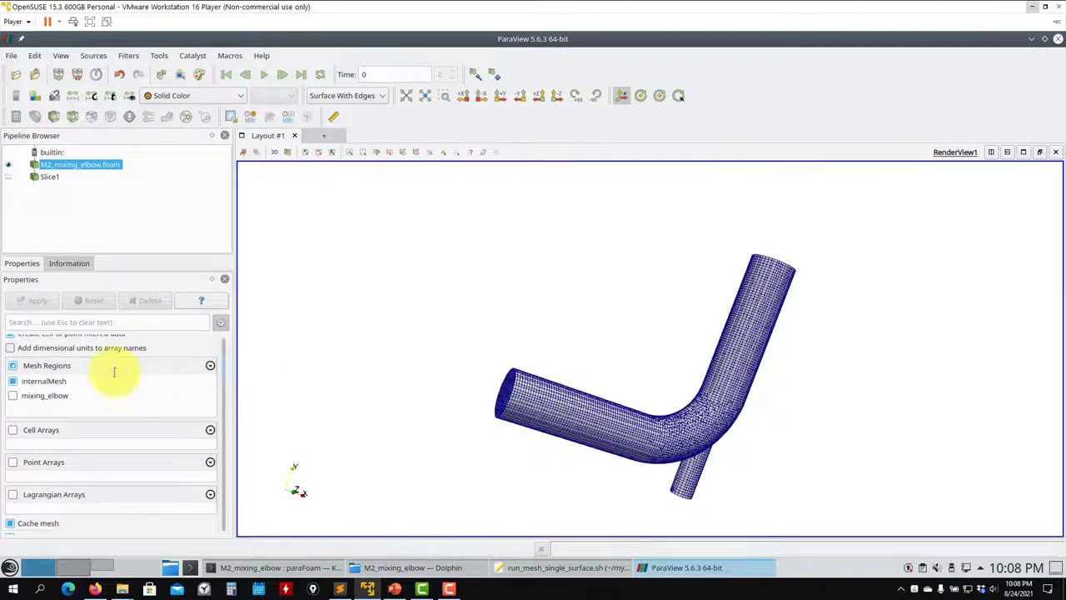
left_click(12, 381)
left_click(12, 396)
left_click_drag(514, 383, 647, 372)
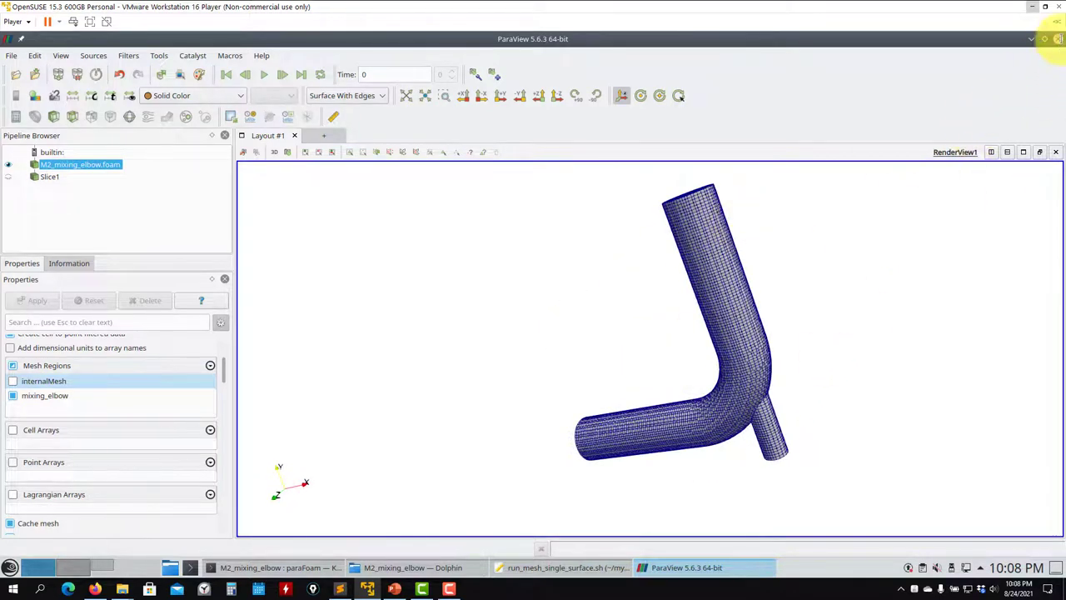
Close ParaView and examine the autoPatch script call in run_mesh_single_surface_all.sh in the text editor.
left_click(1057, 39)
left_click(567, 567)
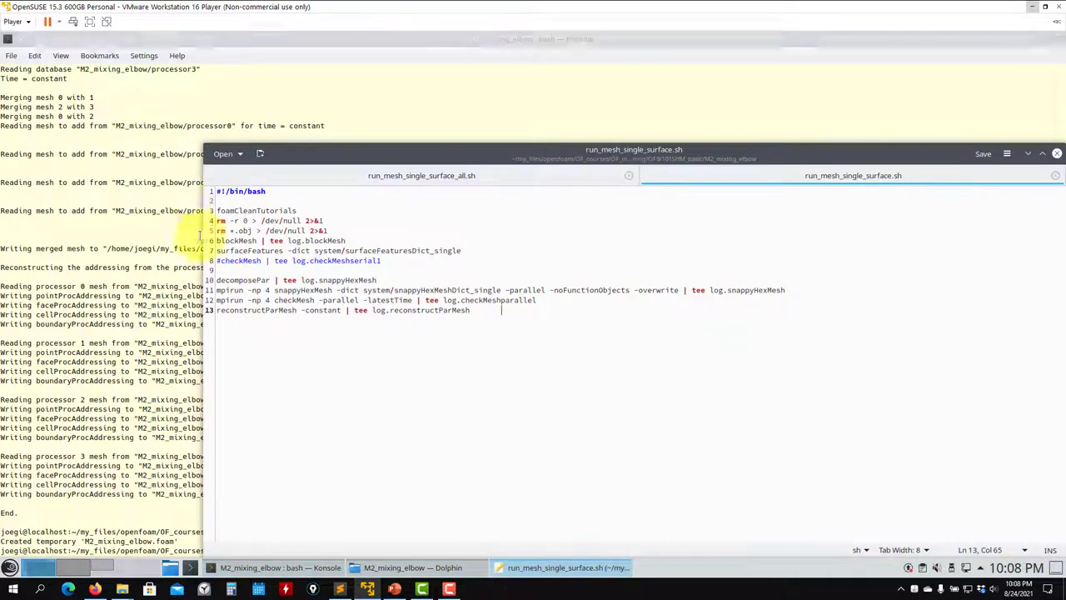
left_click(449, 176)
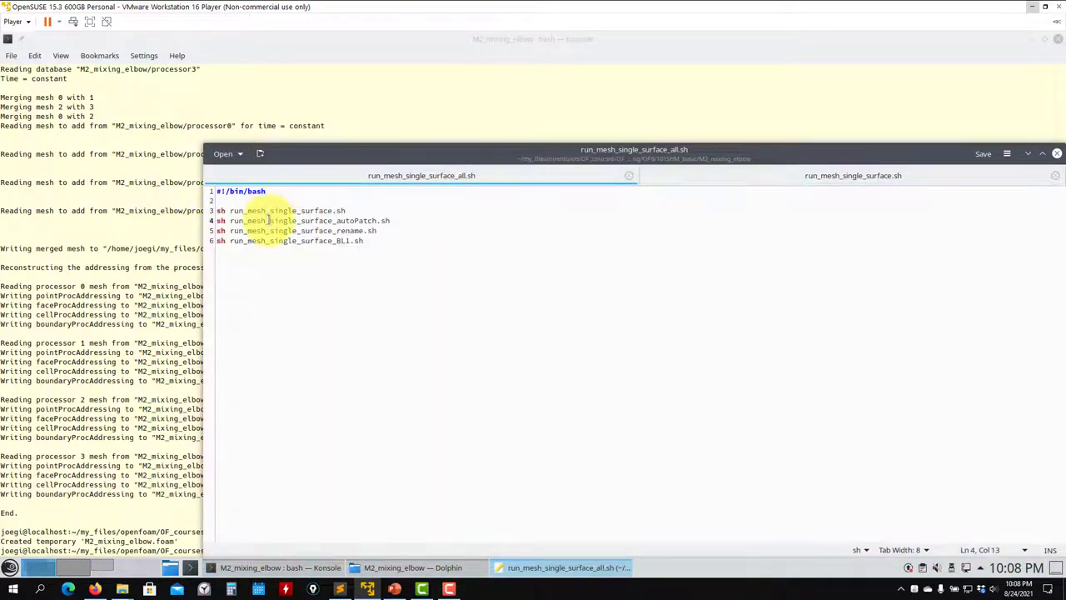
double_click(268, 220)
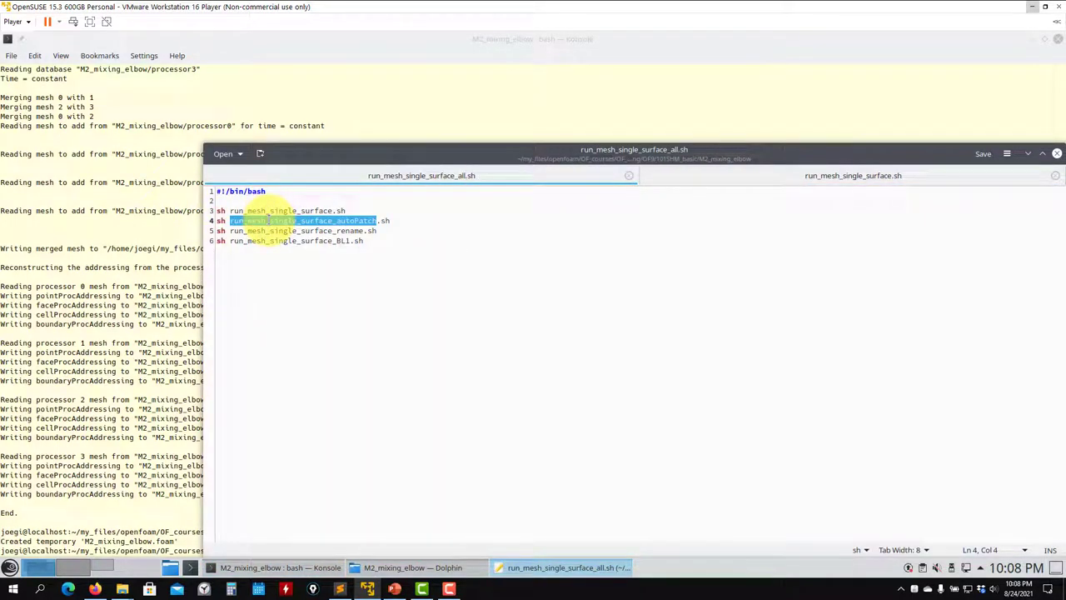
Open run_mesh_single_surface_autoPatch.sh from the case folder in the text editor and examine its autoPatch 45 command.
left_click(375, 567)
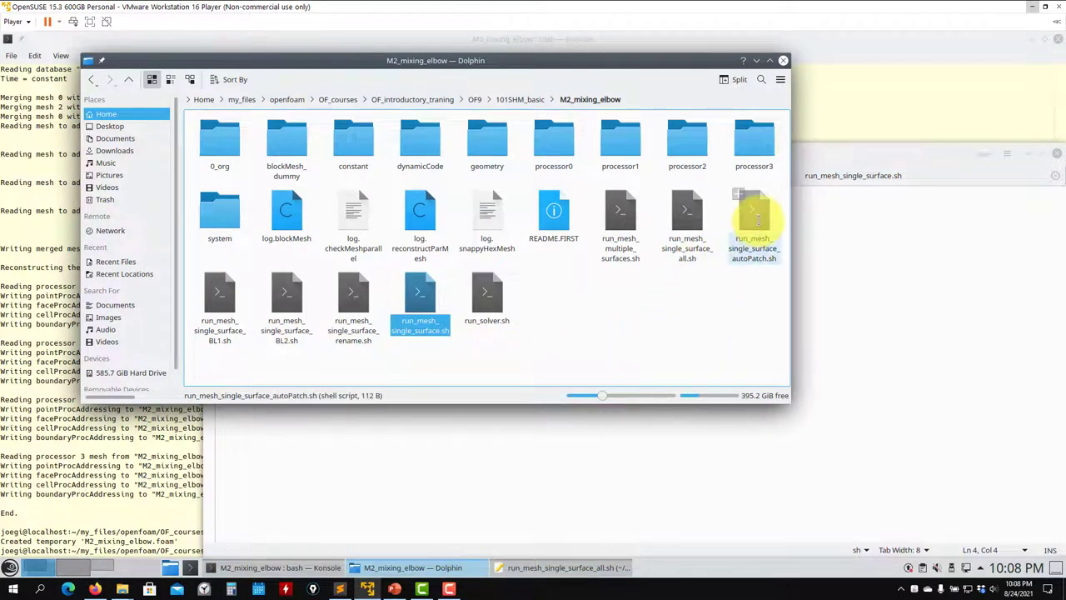
left_click(754, 215)
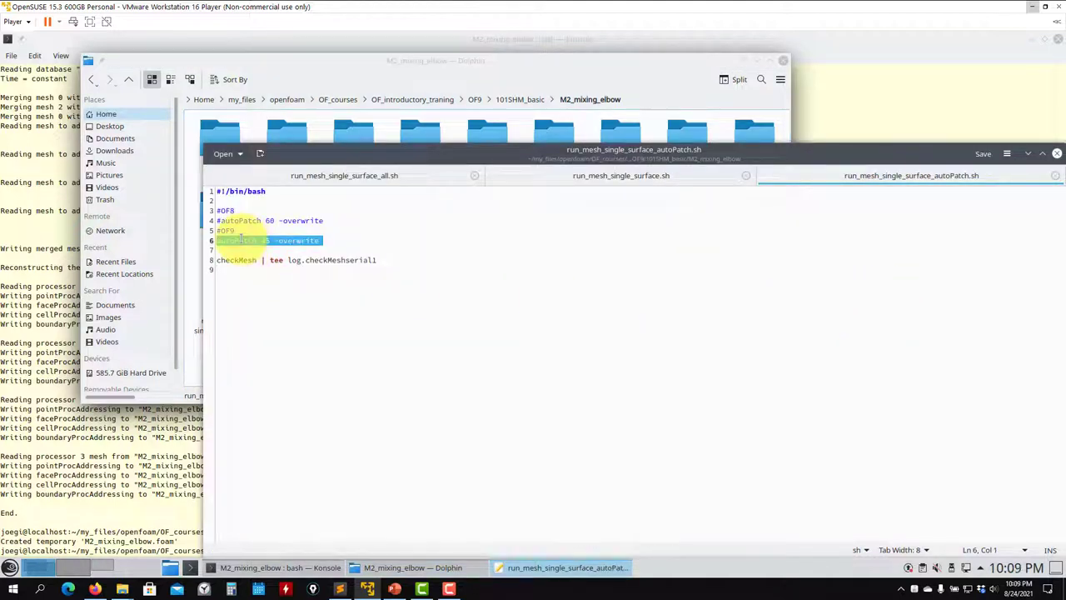
left_click(296, 241)
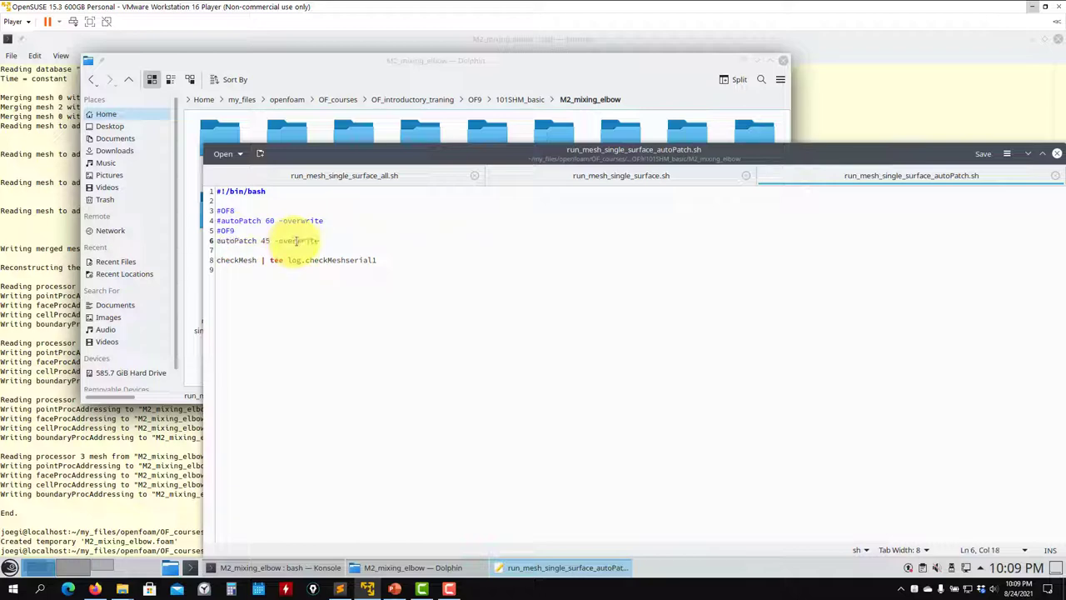
left_click_drag(270, 240, 217, 240)
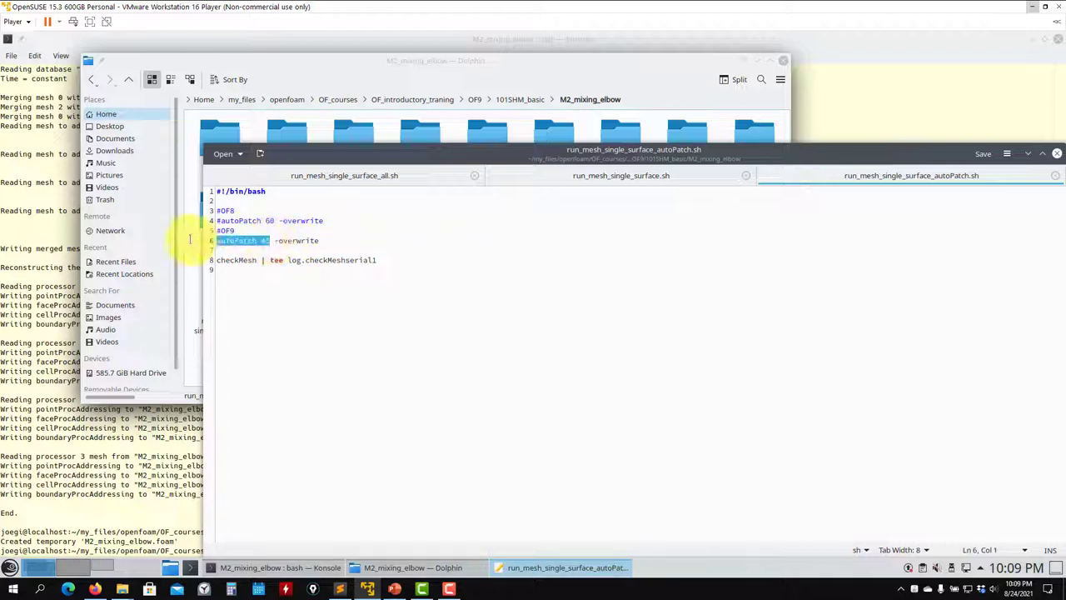
Switch to Konsole and run autoPatch 110 on the case without the overwrite option.
left_click(62, 321)
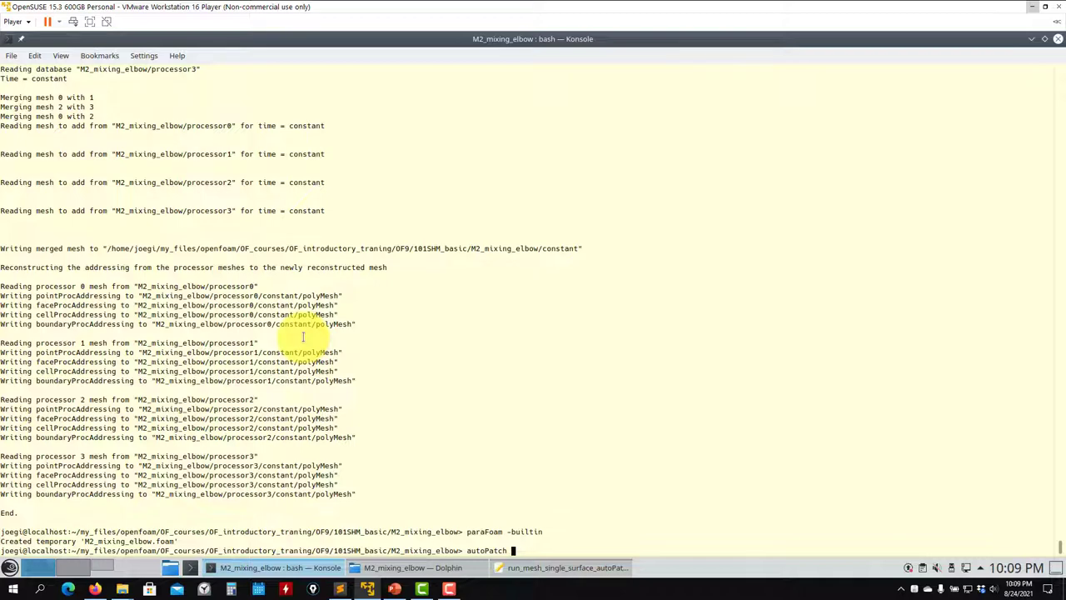
type("0")
key("Return")
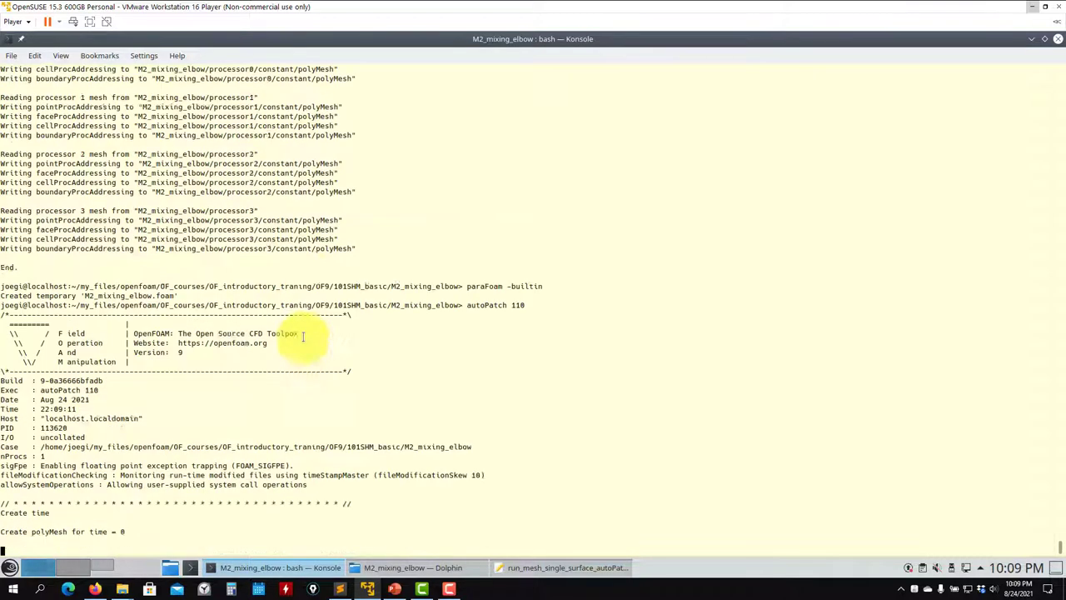
List the case directory and print the 1/polyMesh/boundary file to examine its patches.
type("l")
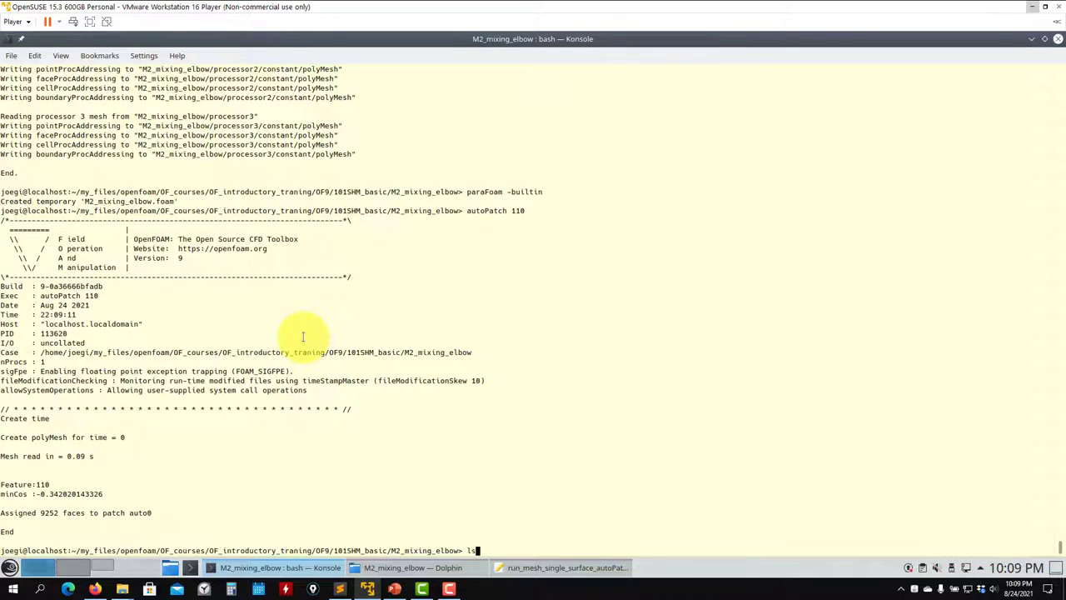
type("s")
key("Return")
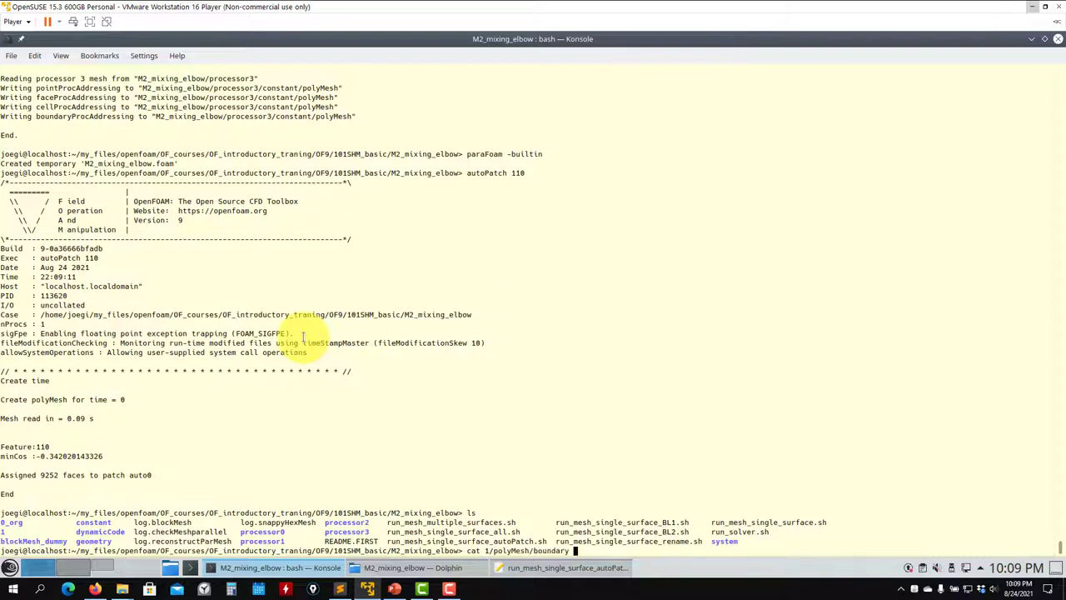
key("Return")
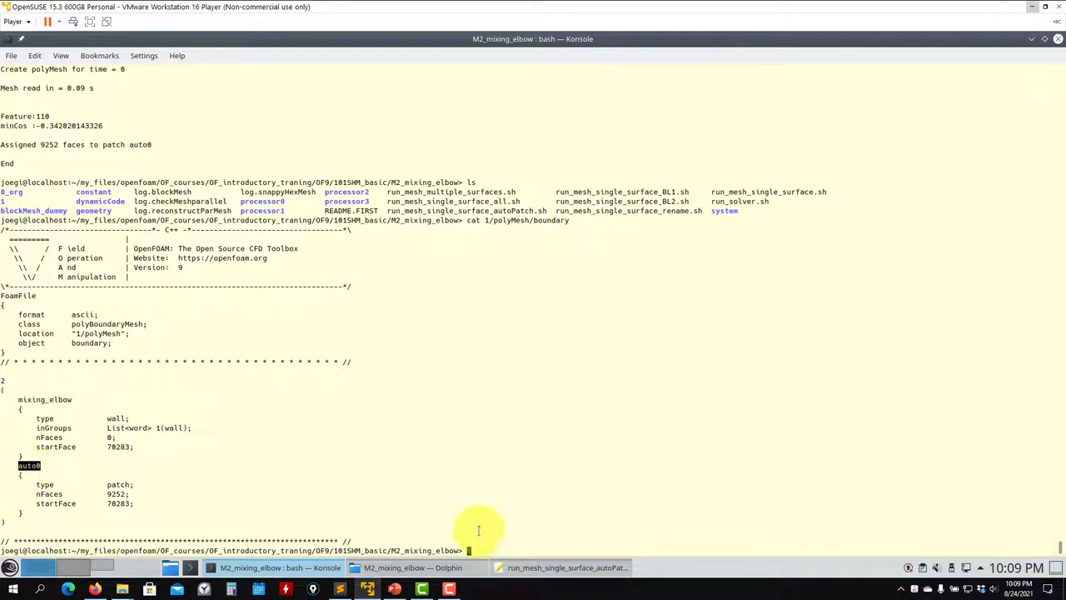
left_click(536, 567)
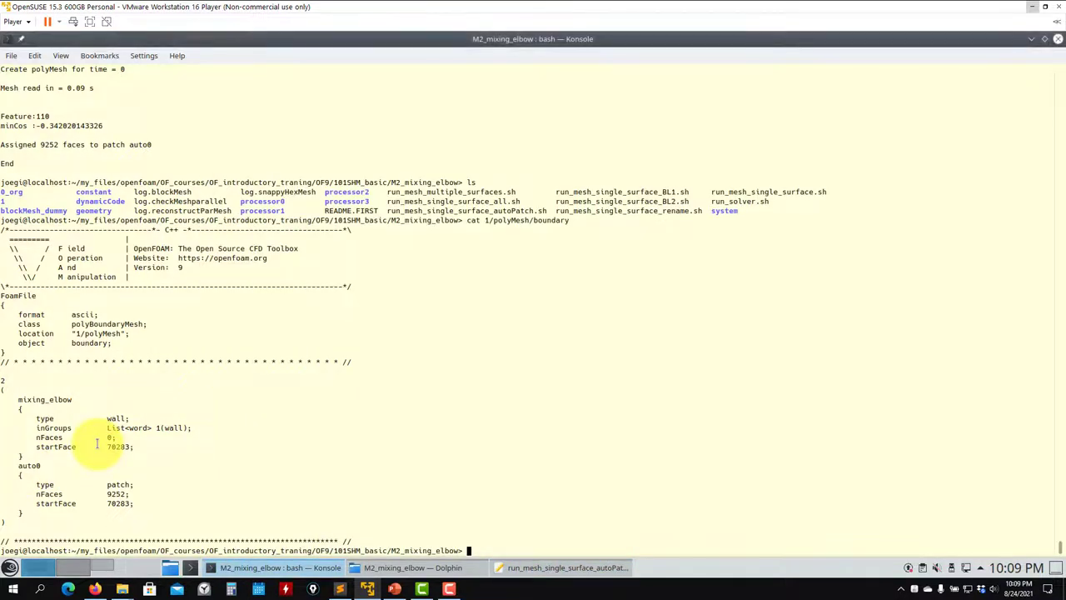
Delete the case's 1 directory, run autoPatch 30, and examine the patches it assigns.
key("Return")
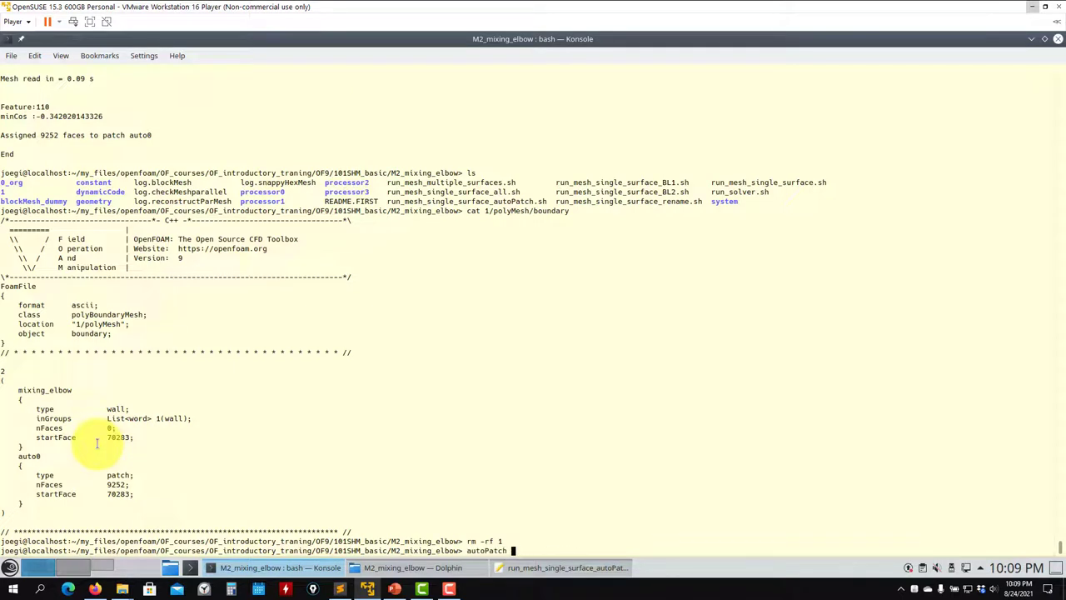
key("Return")
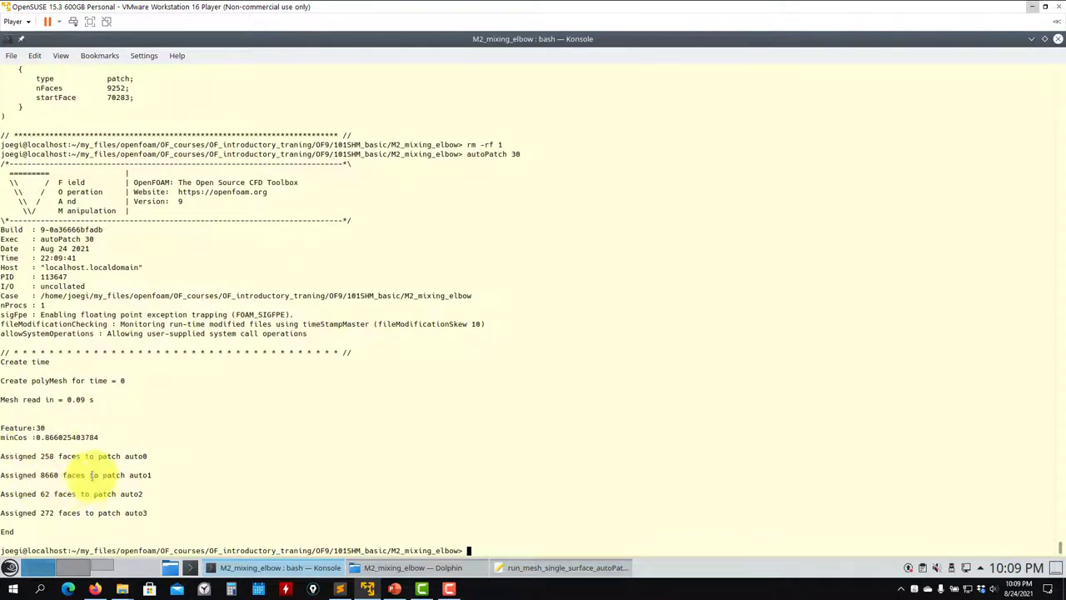
left_click_drag(135, 456, 141, 514)
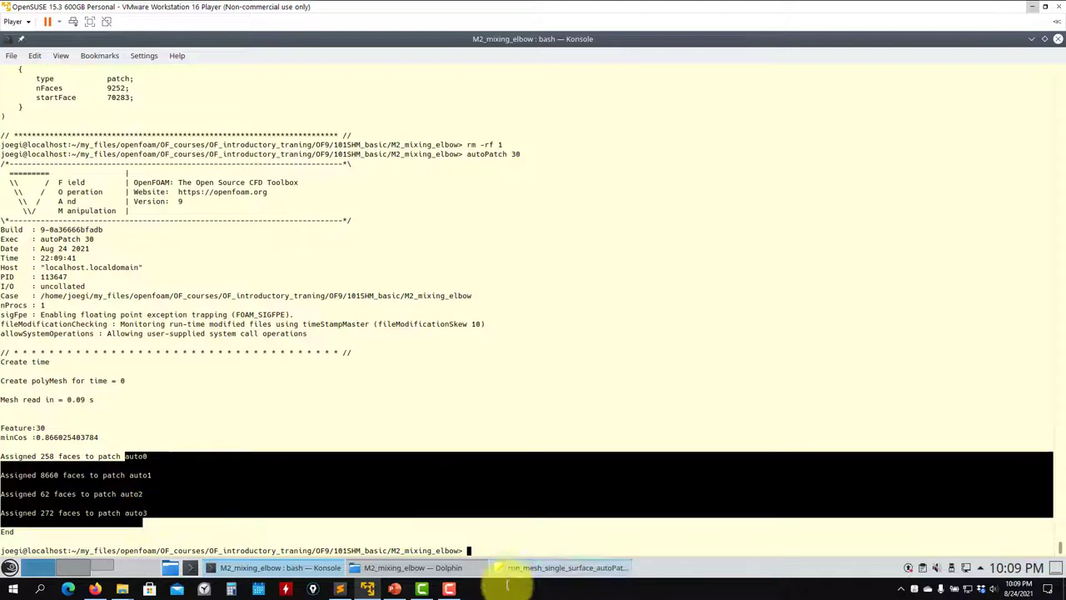
Check the autoPatch angle in the open script, delete directory 1 in Konsole, and run autoPatch 45.
left_click(572, 568)
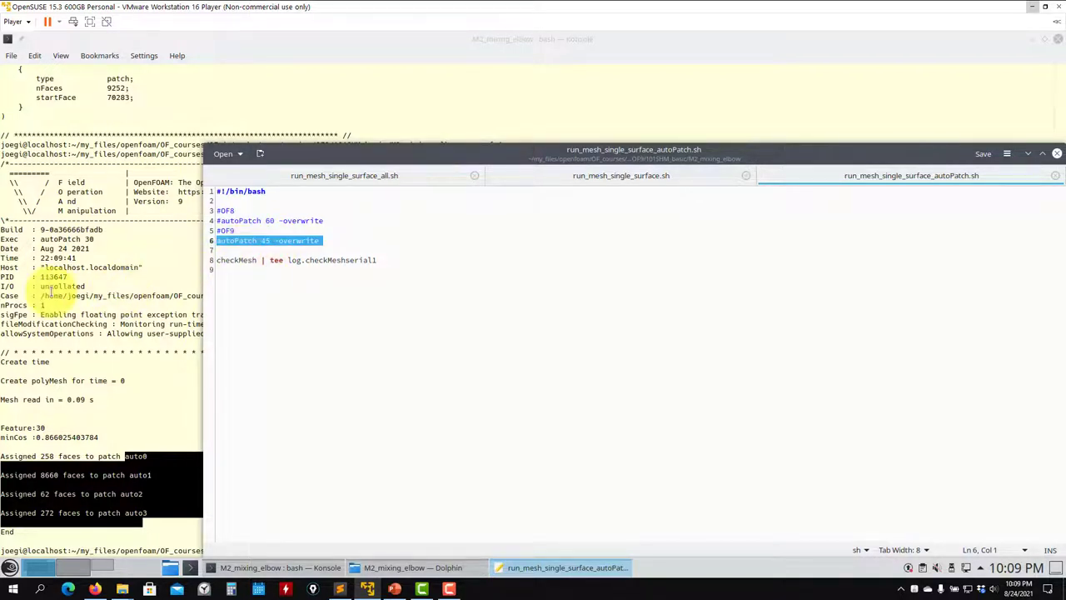
left_click(121, 327)
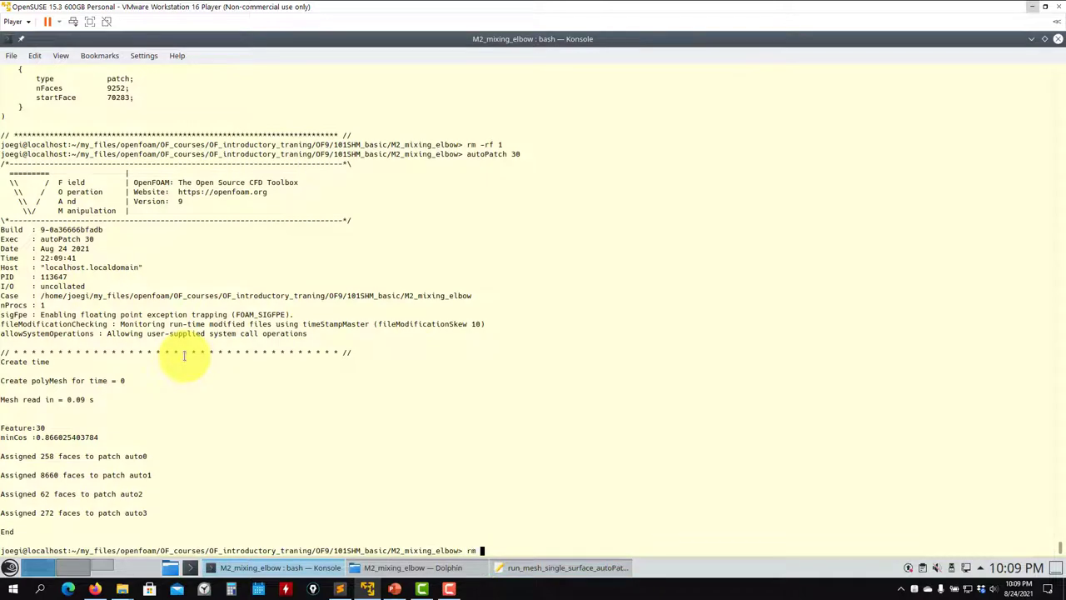
key("Return")
key("Up")
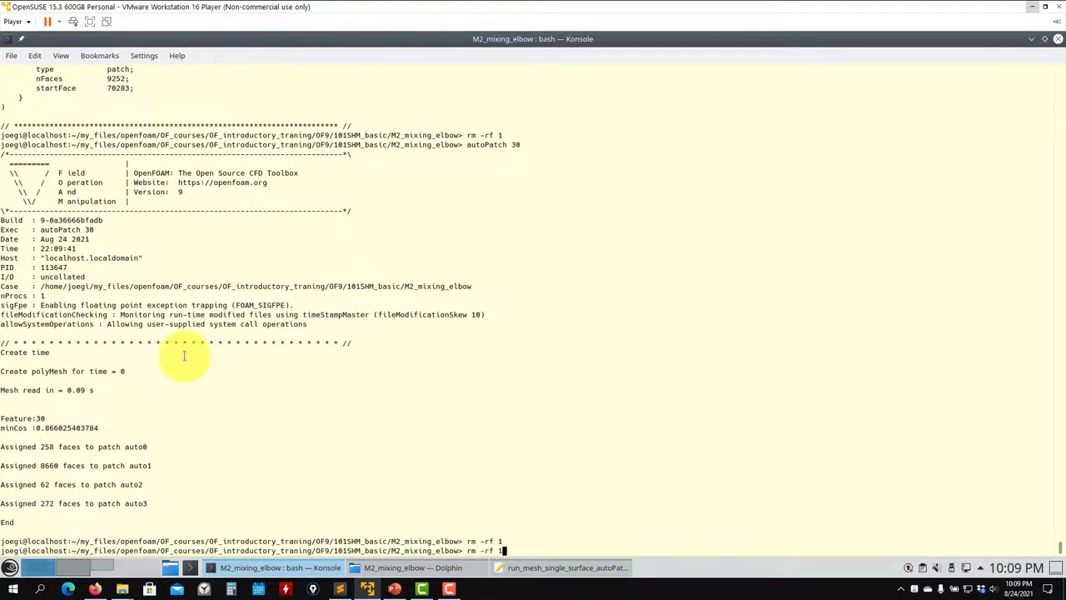
key("Return")
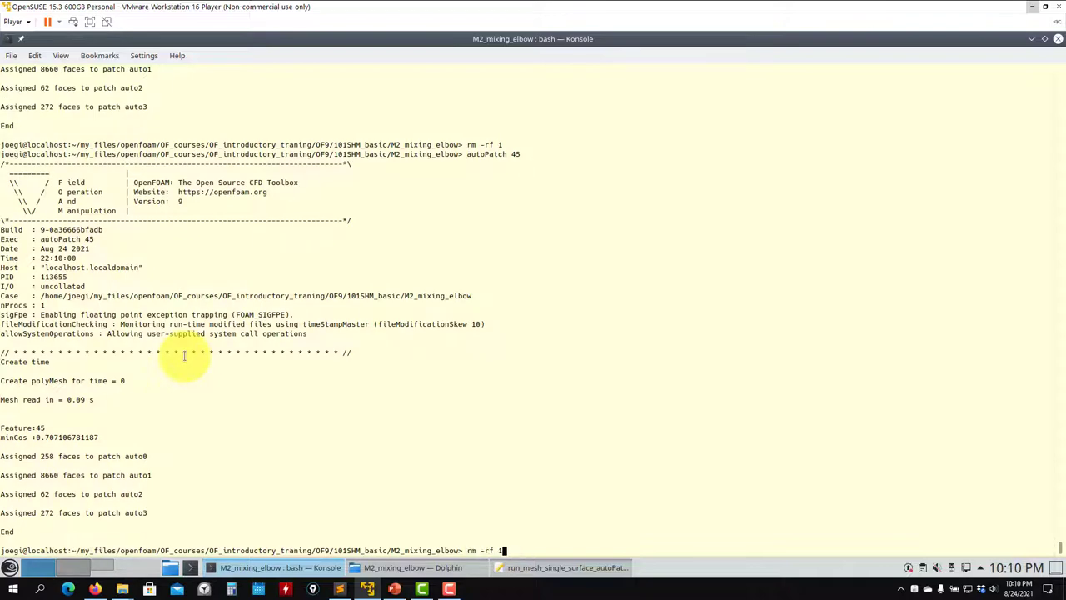
Delete directory 1 again and run autoPatch 10 on the case.
key("Up")
key("Return")
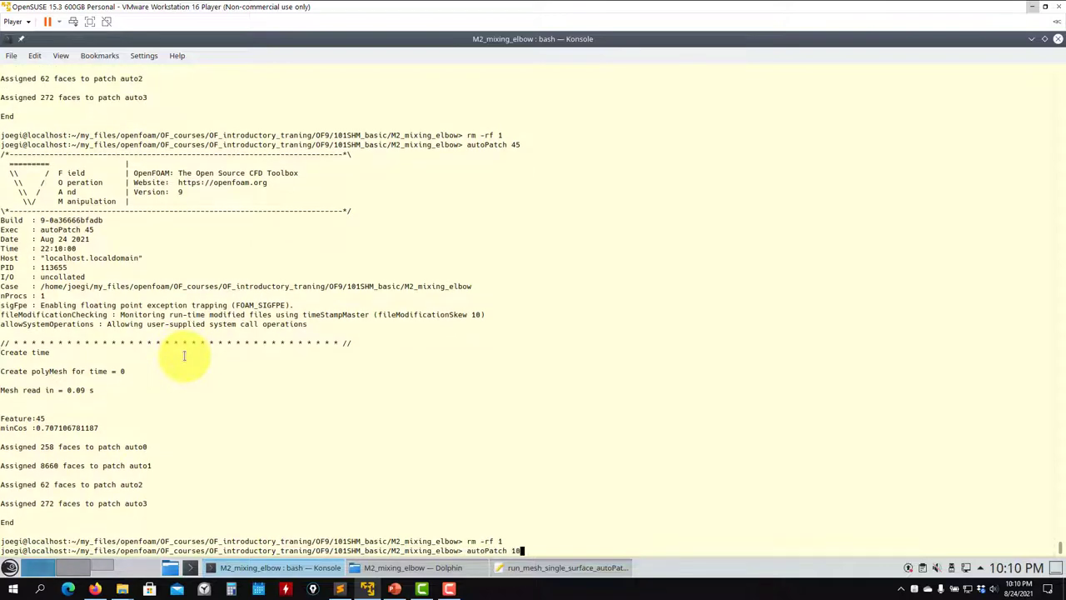
key("Return")
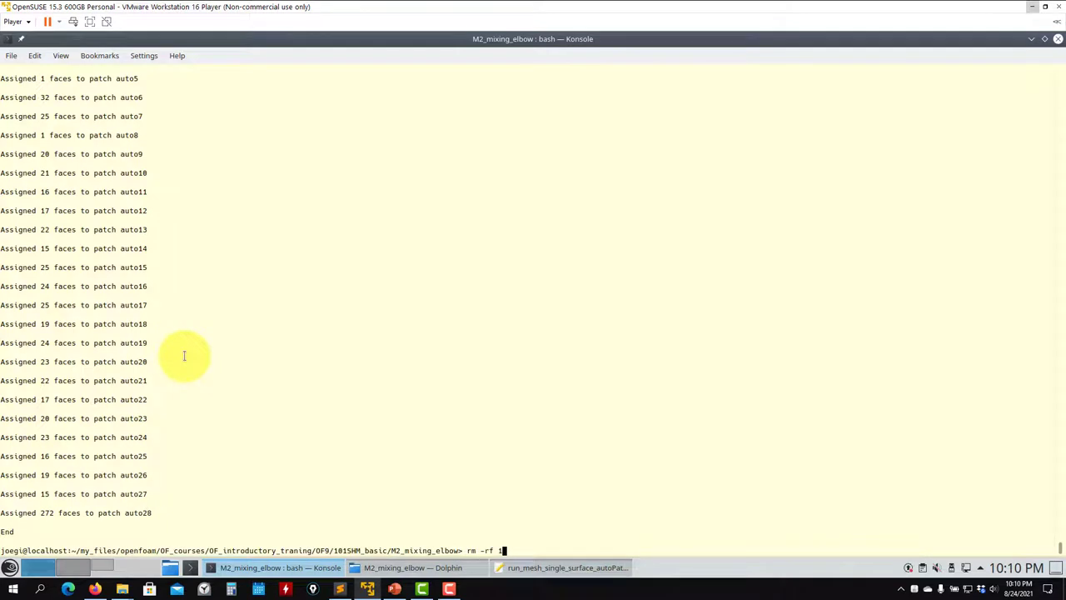
Launch paraFoam from the case directory and display the mesh at the last time, 1.
type("paraFoam")
key("Return")
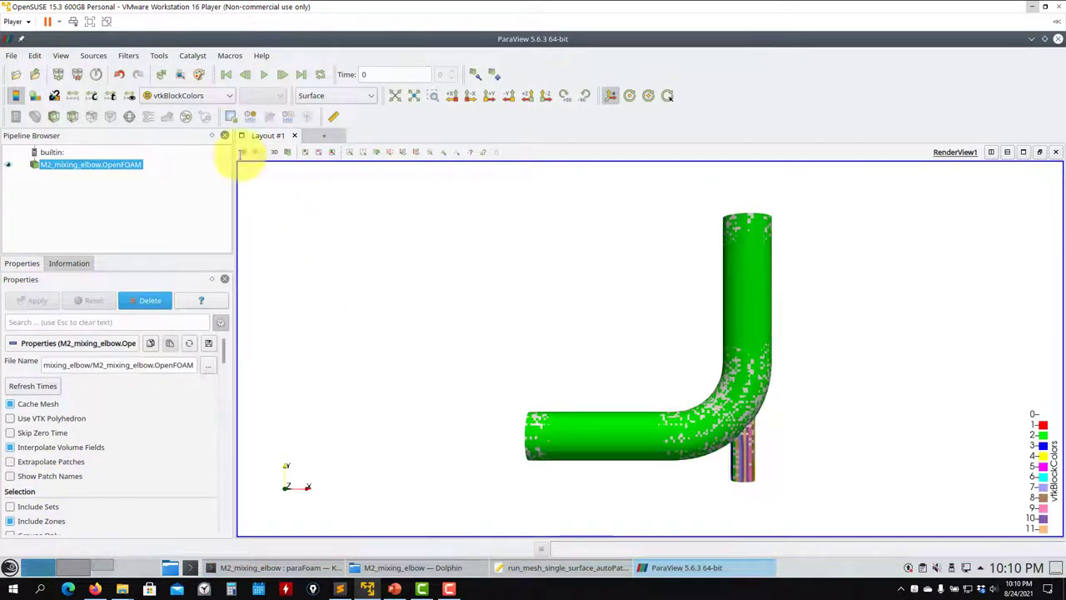
left_click(283, 75)
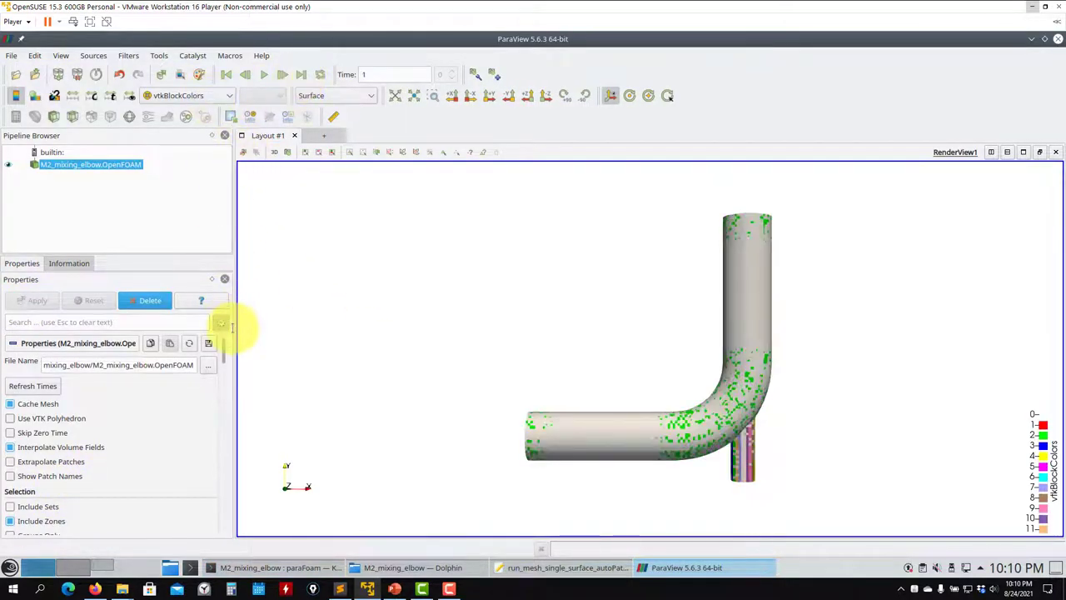
Display only the auto0 and auto1 patches of the mesh and examine them from an oblique view.
left_click_drag(225, 351, 225, 372)
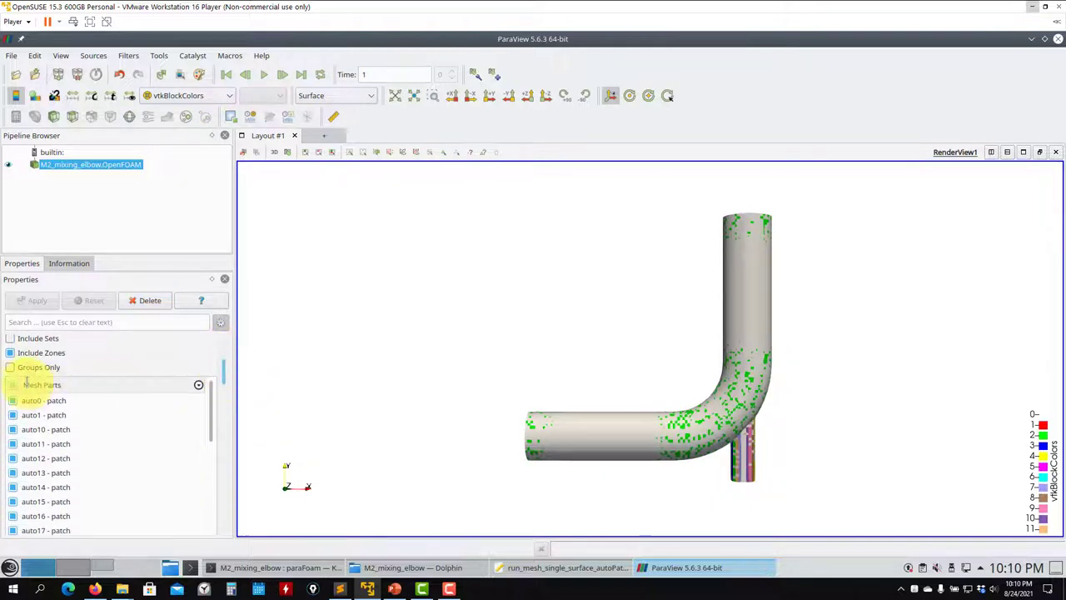
left_click(13, 401)
left_click(12, 415)
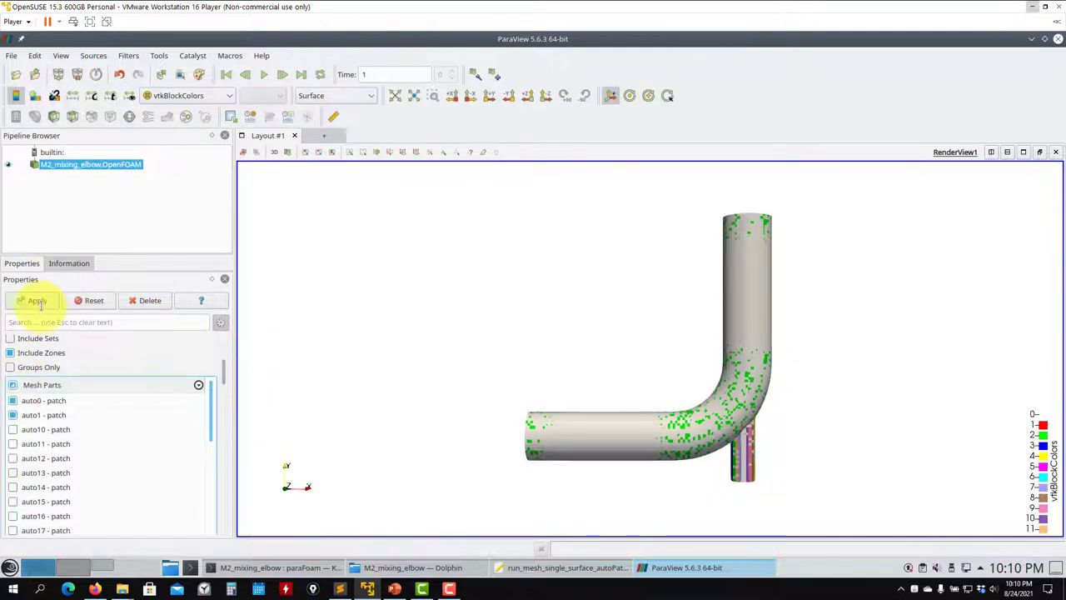
left_click(34, 300)
left_click_drag(475, 380, 428, 409)
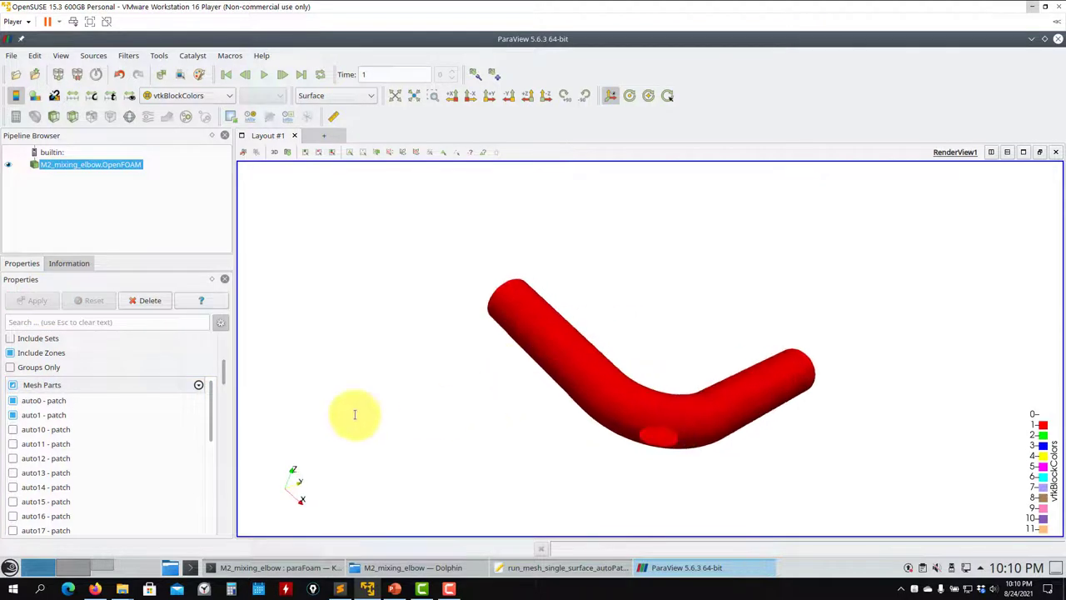
Add the auto10, auto11 and auto12 patches to the displayed mesh parts.
left_click(13, 428)
left_click(13, 443)
left_click(10, 458)
left_click(33, 300)
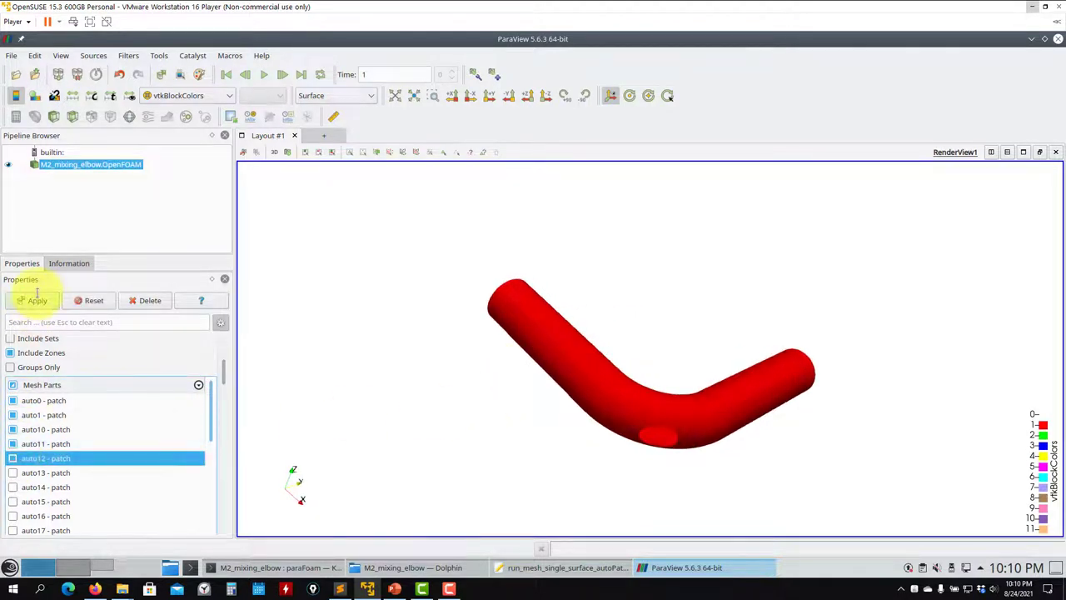
Hide the auto0 and auto1 patches and examine the remaining auto10, auto11 and auto12 strips up close.
left_click(12, 415)
left_click(12, 401)
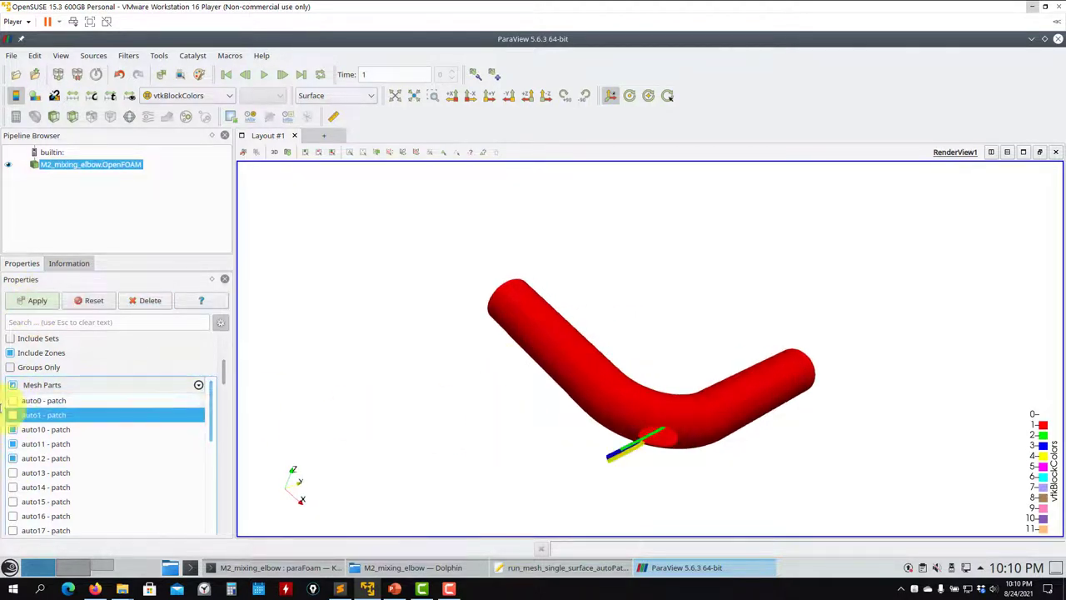
left_click_drag(571, 495, 583, 449)
left_click(33, 299)
left_click_drag(664, 421, 382, 382)
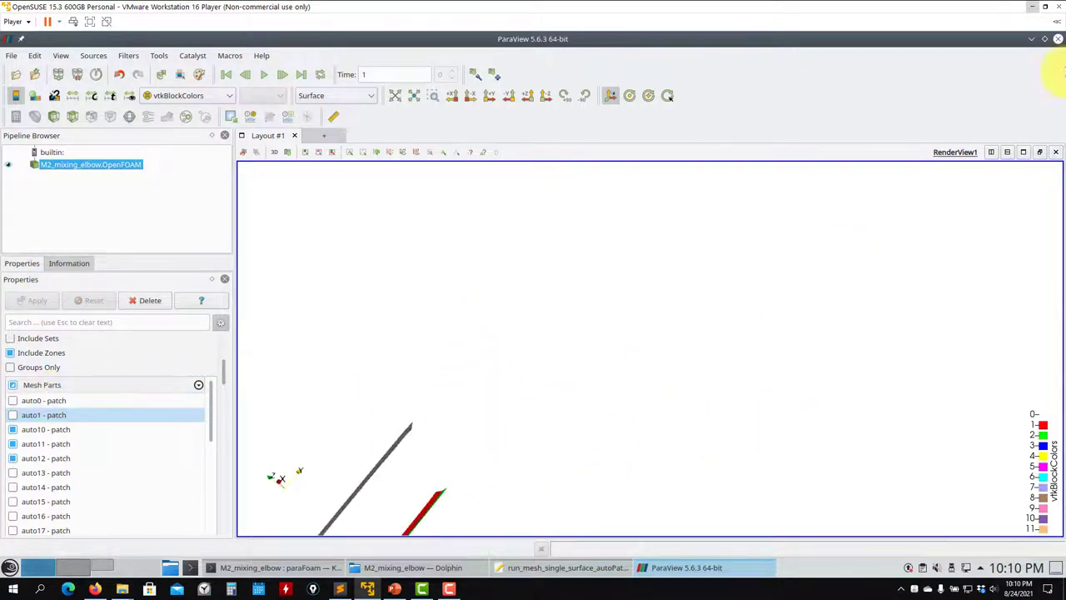
Close ParaView, delete directory 1 from the case, and review the autoPatch 45 -overwrite command in the script.
left_click(1058, 38)
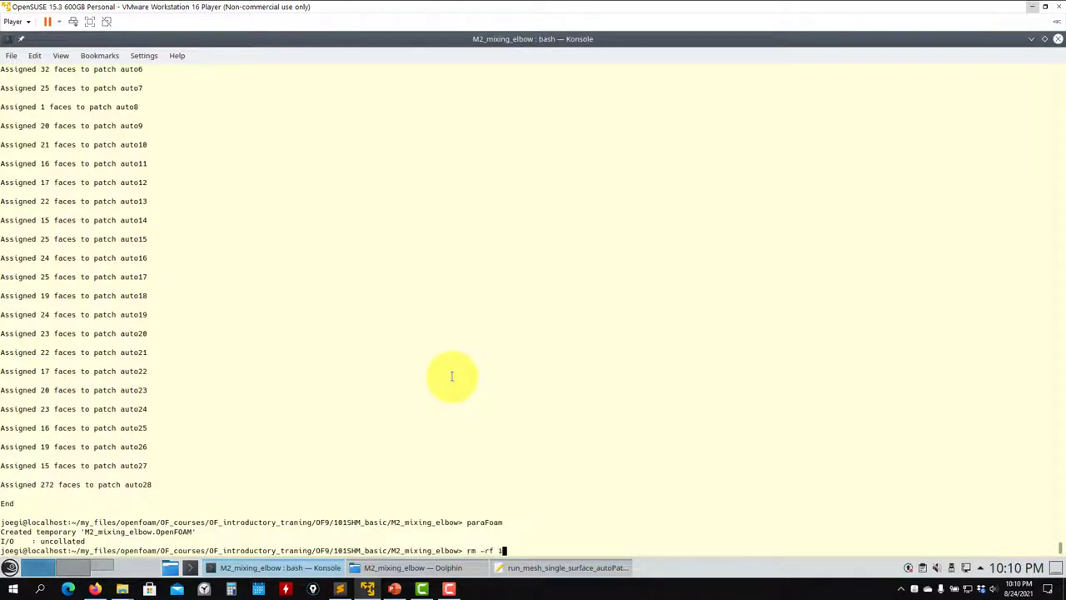
key("Return")
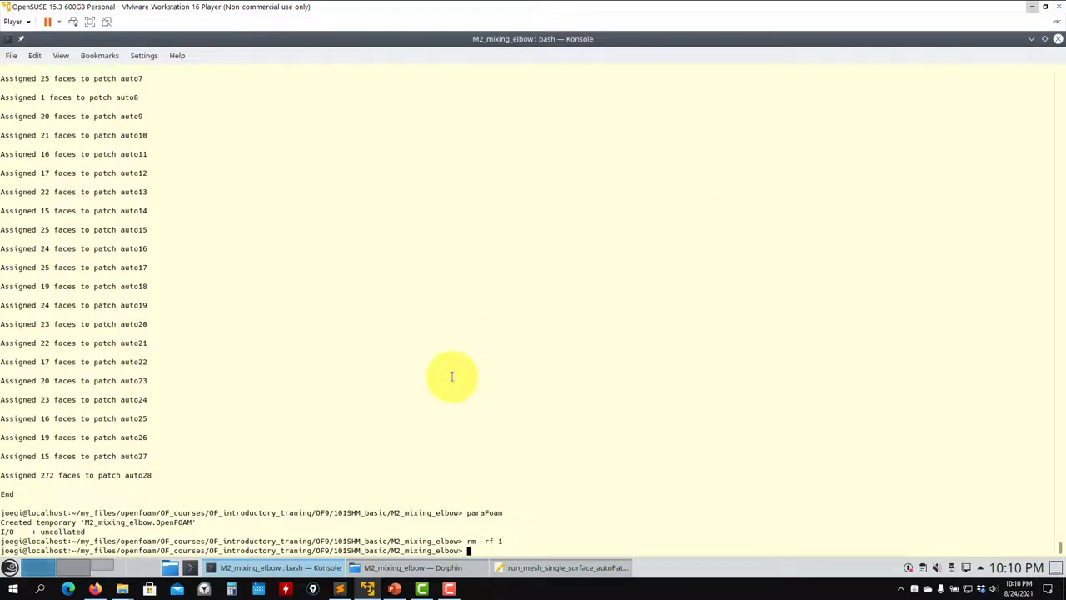
left_click(533, 568)
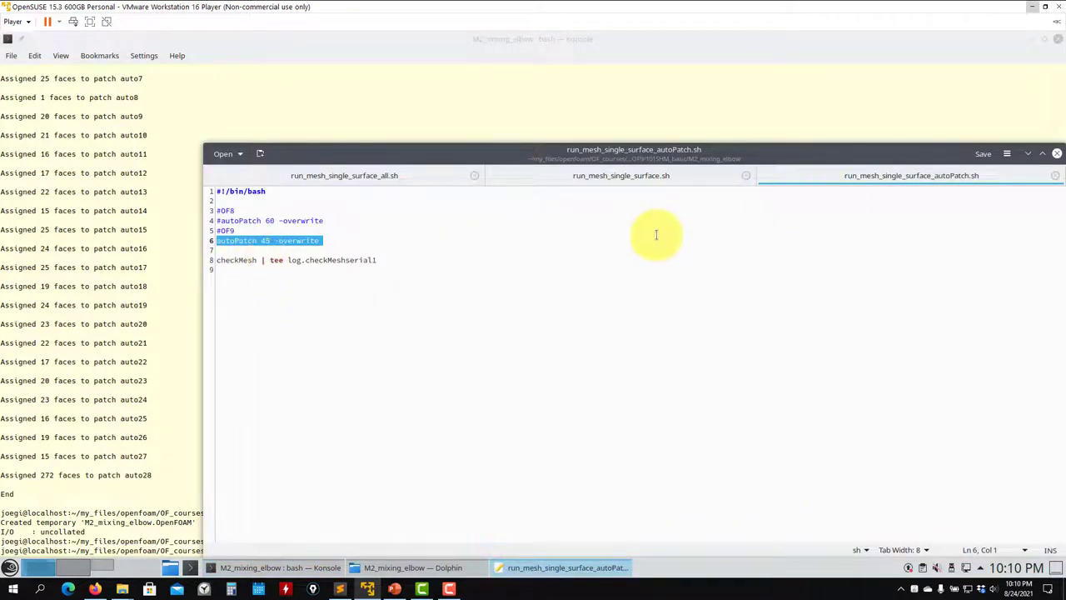
left_click(172, 321)
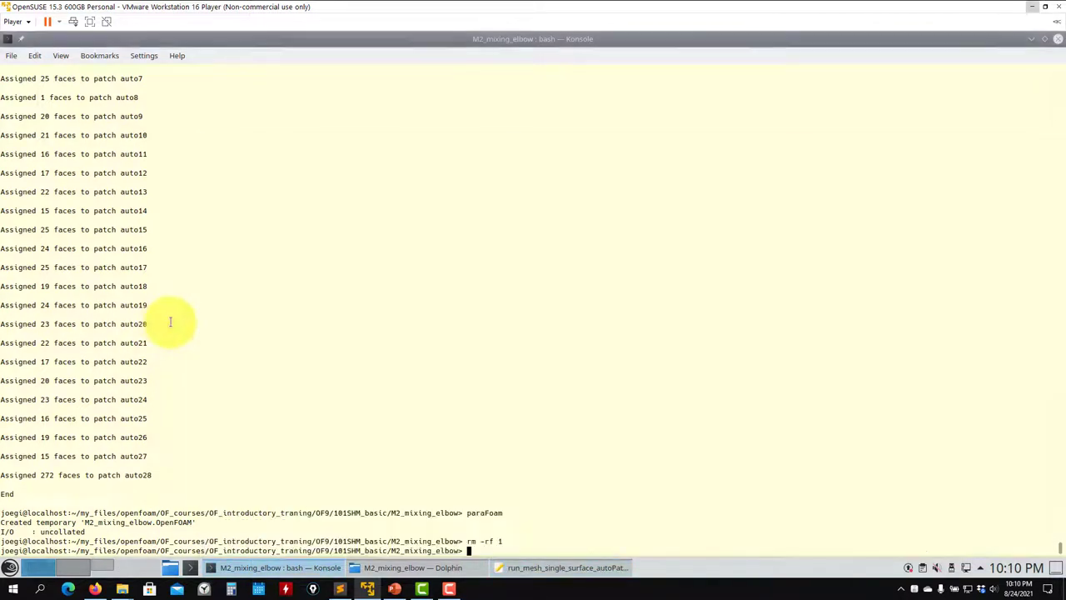
List the case directory and run the run_mesh_single_surface_autoPatch.sh script with sh.
type("ls")
key("Return")
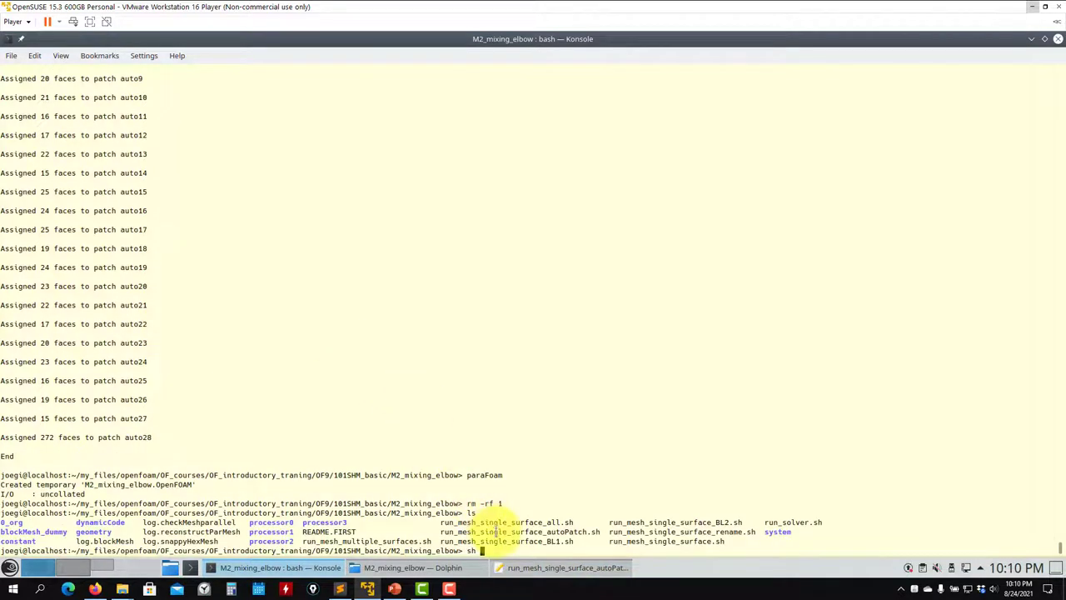
key("Return")
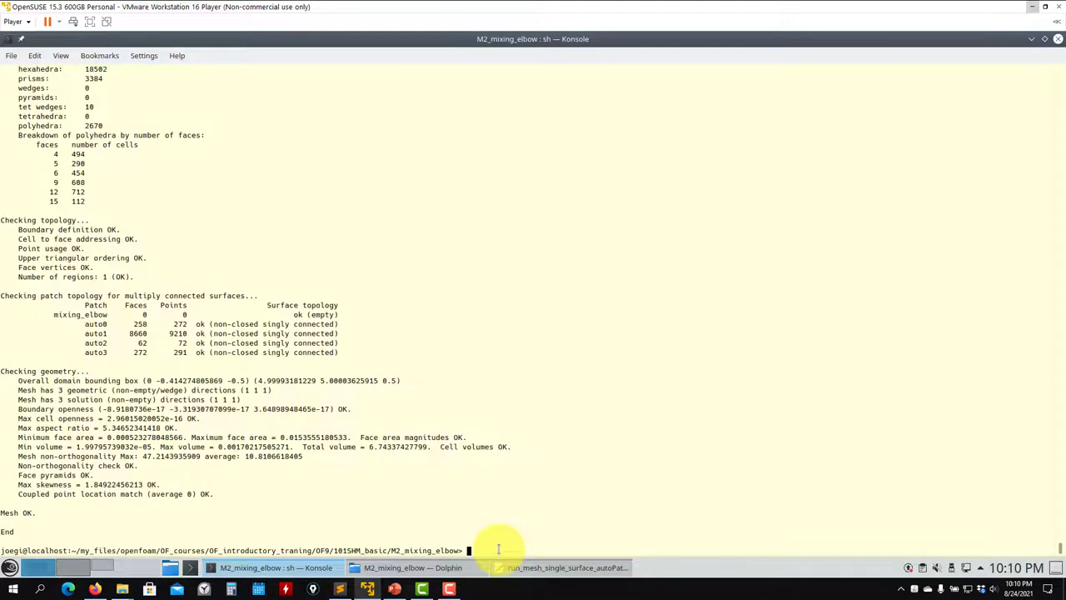
Examine the mixing_elbow and auto patch rows in the checkMesh output against the autoPatch script.
triple_click(100, 323)
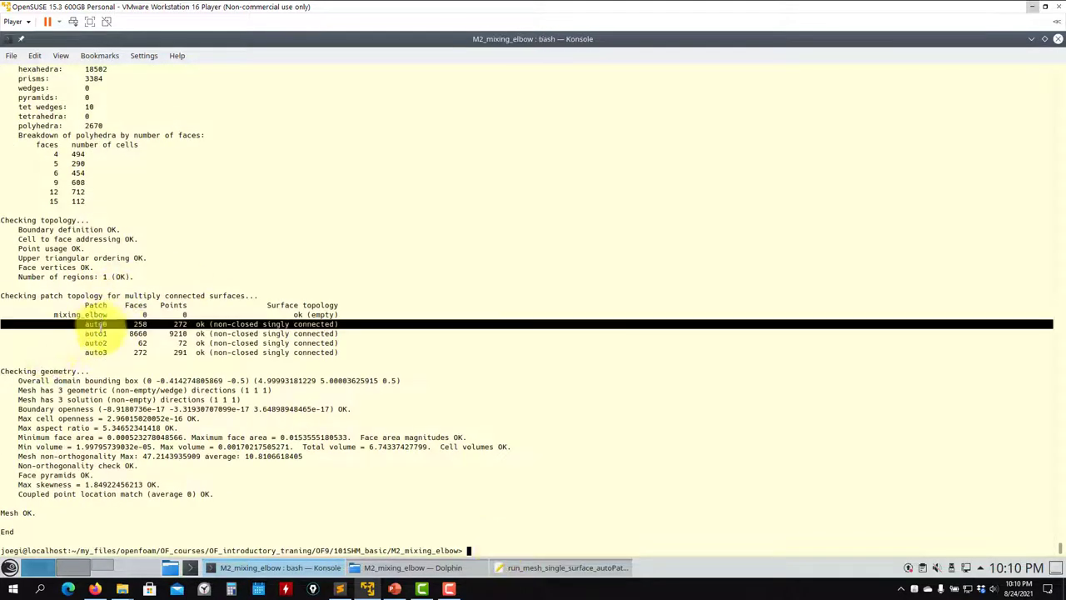
triple_click(91, 315)
triple_click(92, 315)
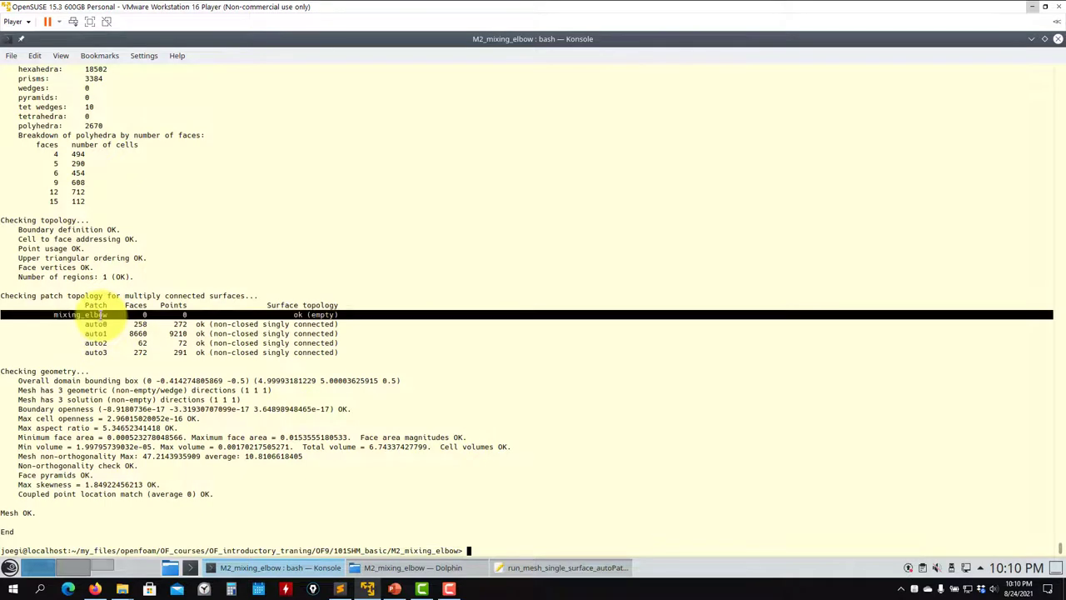
left_click_drag(49, 315, 390, 315)
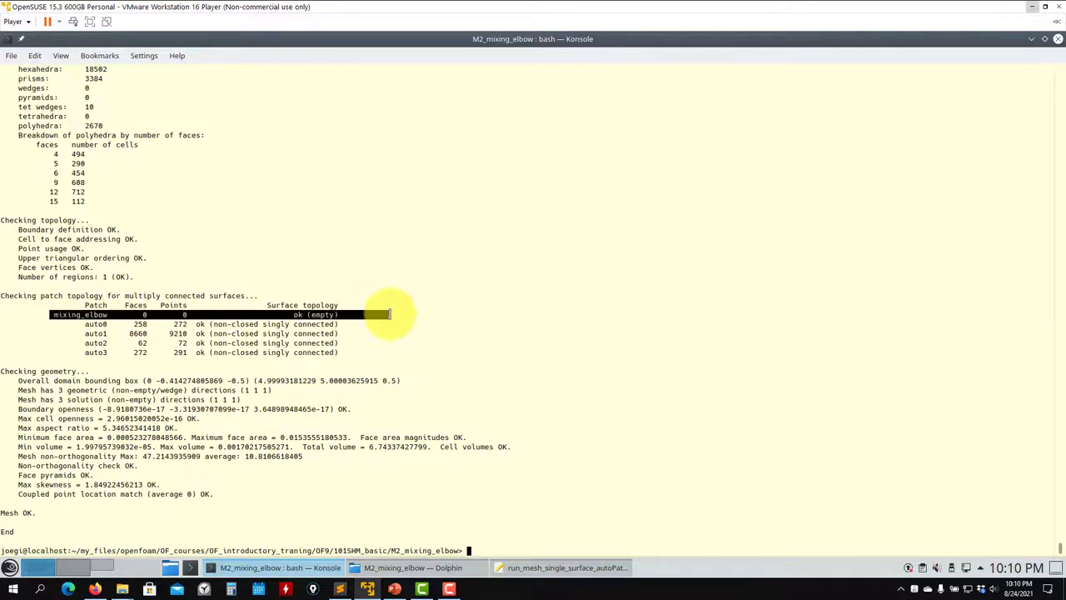
left_click(551, 566)
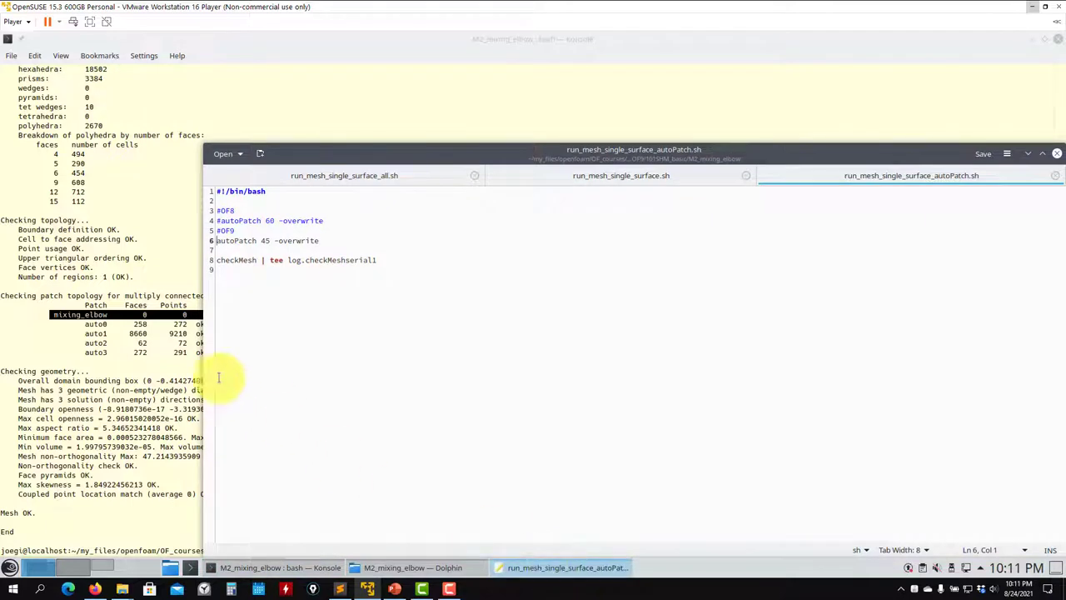
left_click(116, 331)
left_click_drag(48, 314, 372, 314)
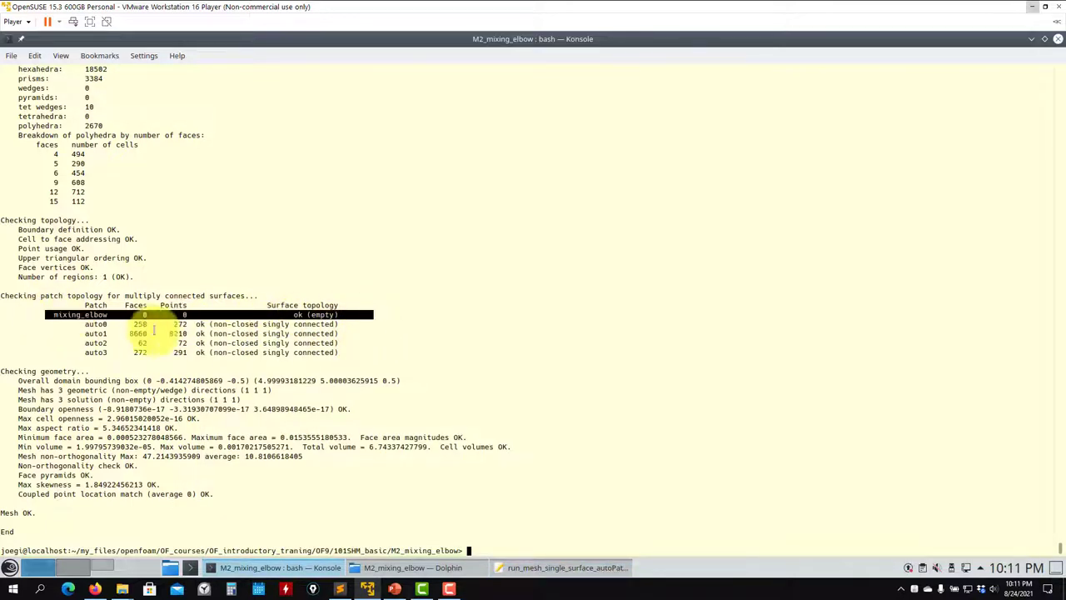
Launch paraFoam from the case directory and load the repatched mesh.
type("para")
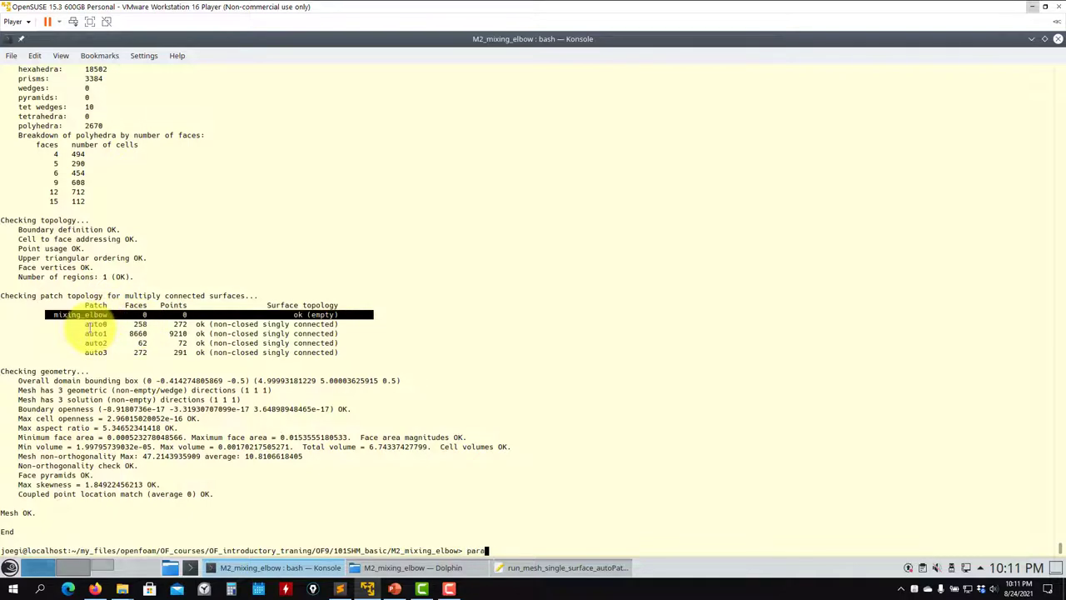
type("Foam")
key("Return")
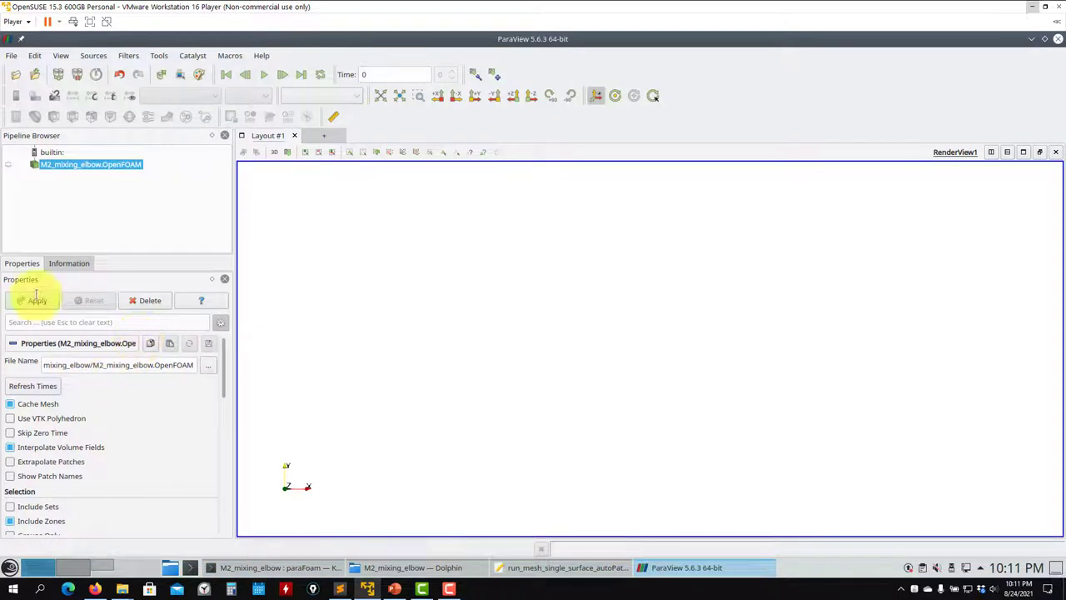
left_click(36, 300)
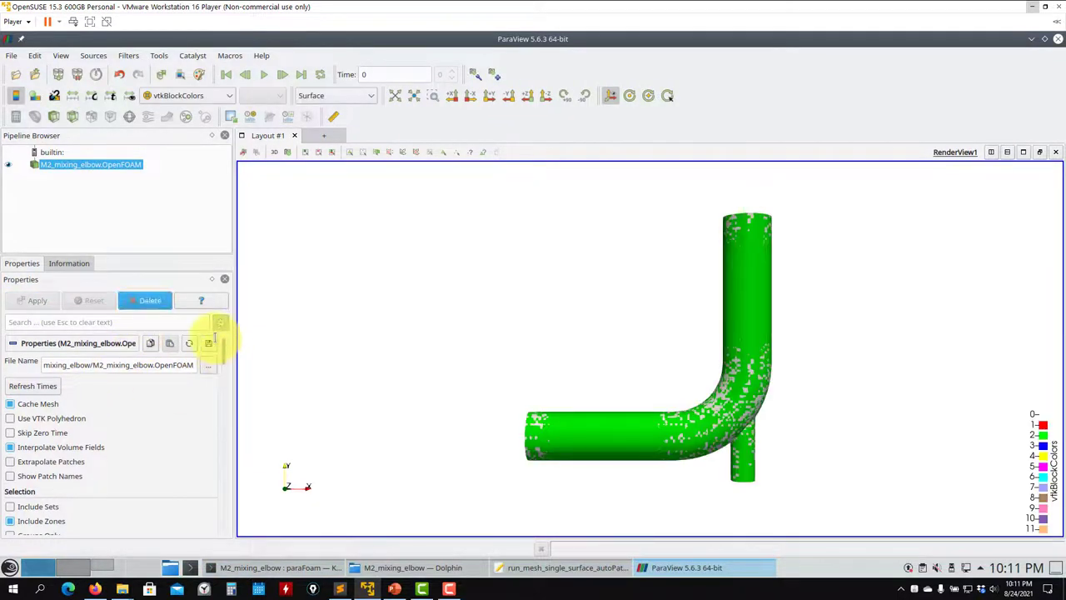
Hide internalMesh from the mesh parts and examine the four auto patches from another angle.
scroll(226, 345, "down", 5)
scroll(231, 361, "up", 4)
scroll(230, 345, "down", 2)
scroll(231, 356, "down", 2)
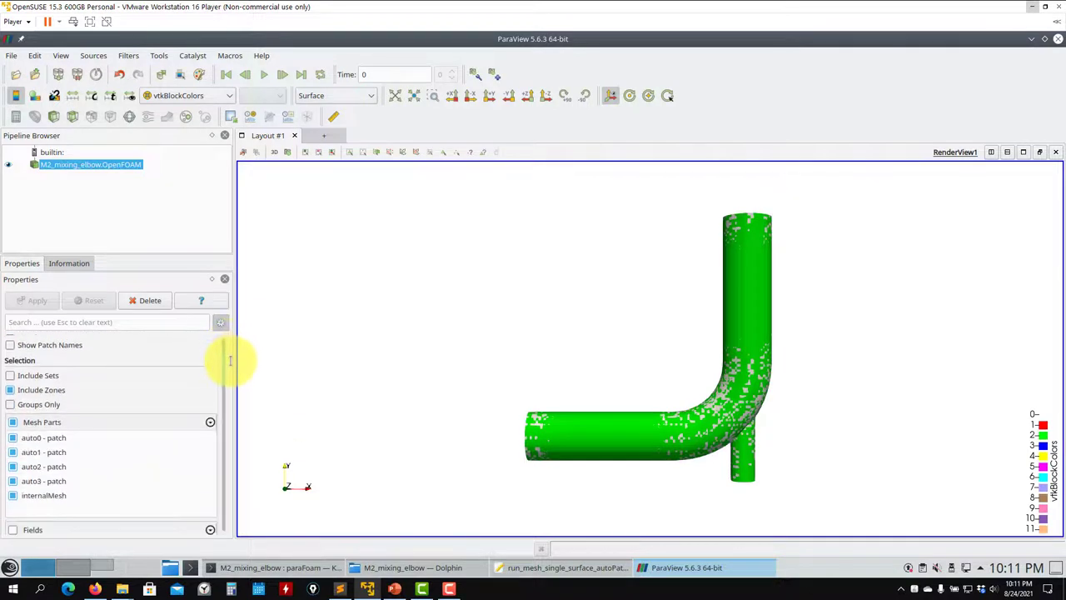
left_click(13, 494)
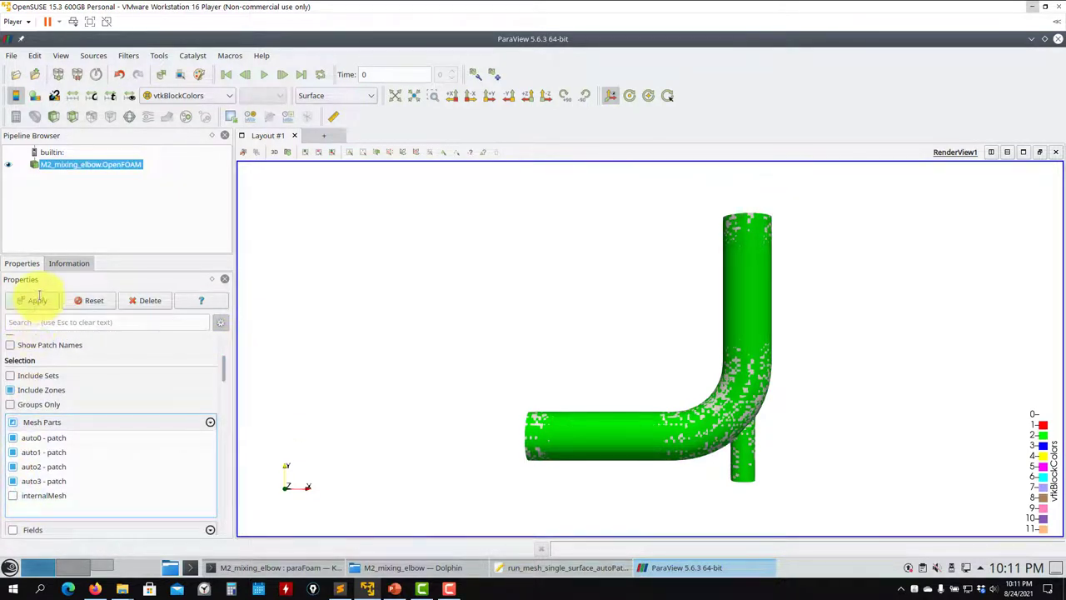
left_click(37, 300)
left_click_drag(474, 459, 595, 431)
Hide the auto0 patch and orbit around the remaining patches.
left_click(12, 437)
left_click(38, 300)
left_click_drag(376, 392, 324, 325)
Hide the auto1 patch and toggle auto2 off and back on, leaving only auto2 and auto3 displayed.
left_click(12, 466)
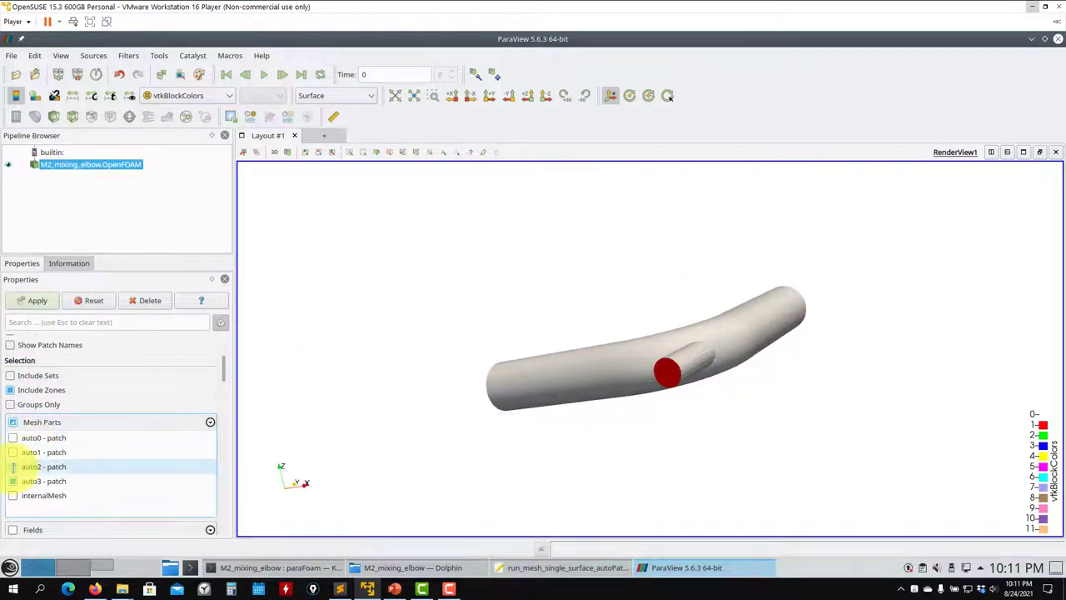
left_click(38, 299)
left_click(12, 466)
left_click(33, 299)
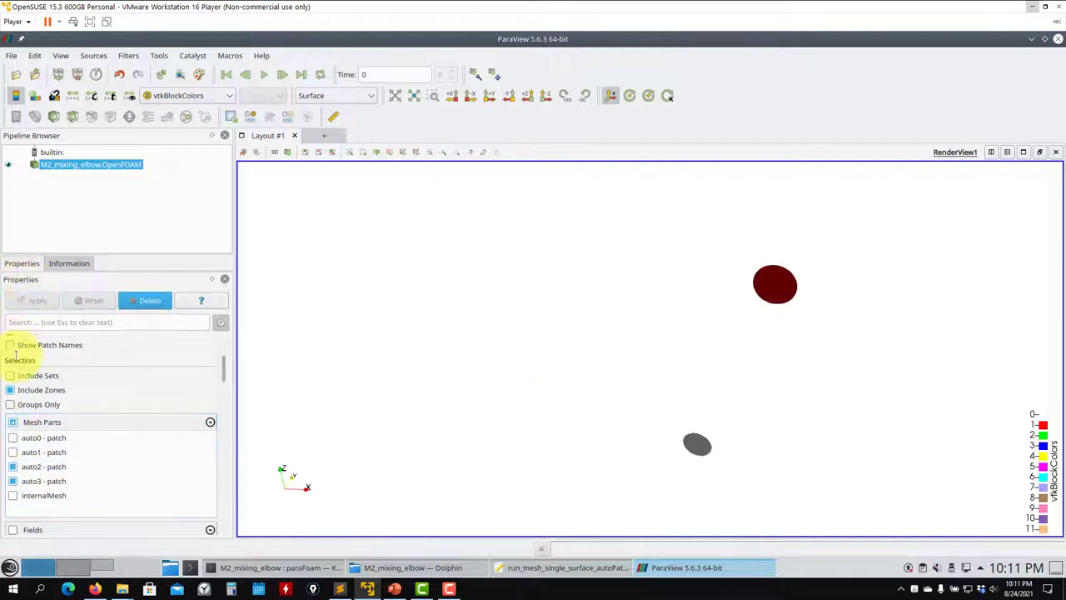
Redisplay the auto1 and auto0 patches, view the complete elbow from another angle, and close ParaView.
left_click(13, 452)
left_click(33, 298)
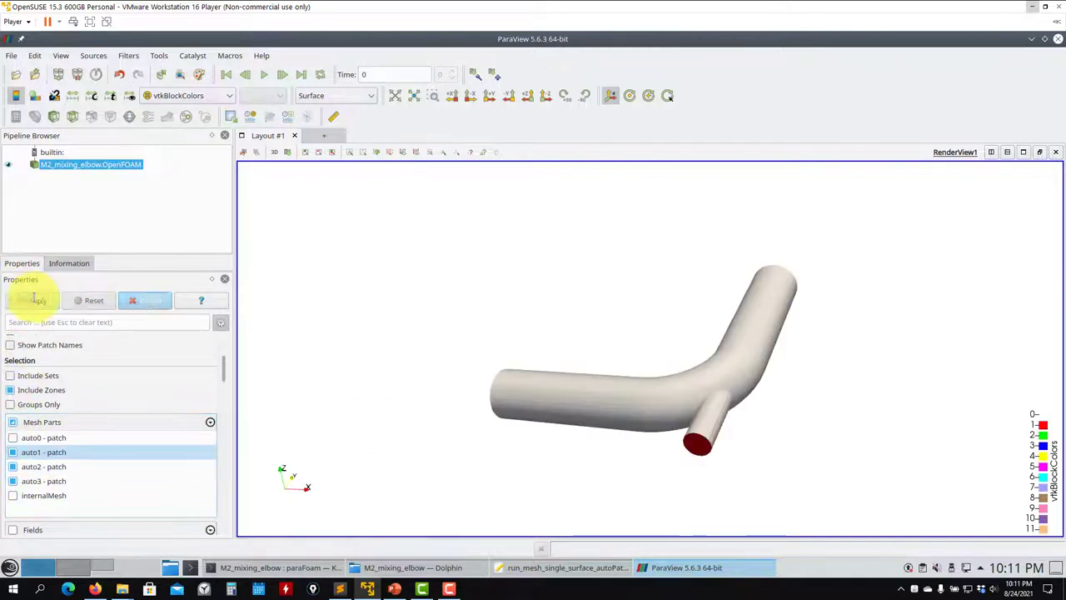
left_click(13, 437)
left_click_drag(455, 377, 928, 106)
left_click(37, 300)
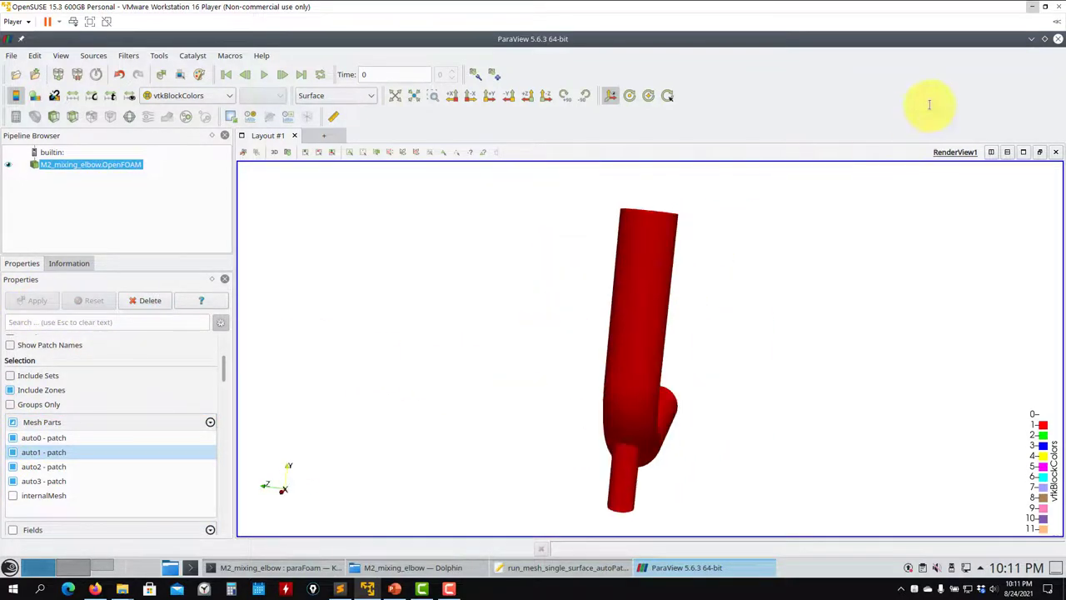
left_click(1054, 38)
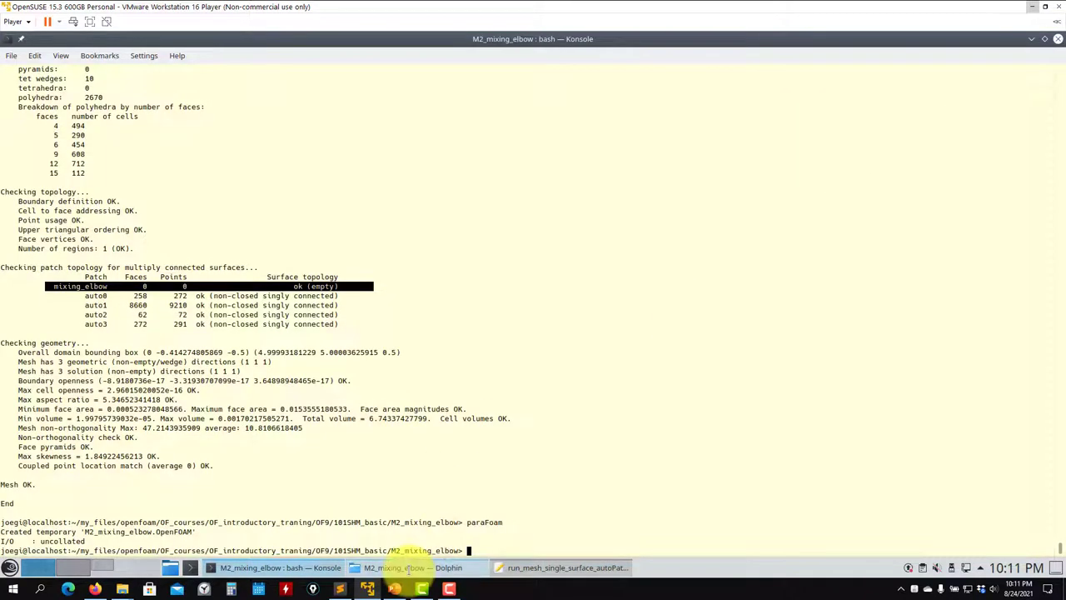
Open the boundary file from the case's constant/polyMesh folder in the text editor.
left_click(412, 567)
double_click(353, 138)
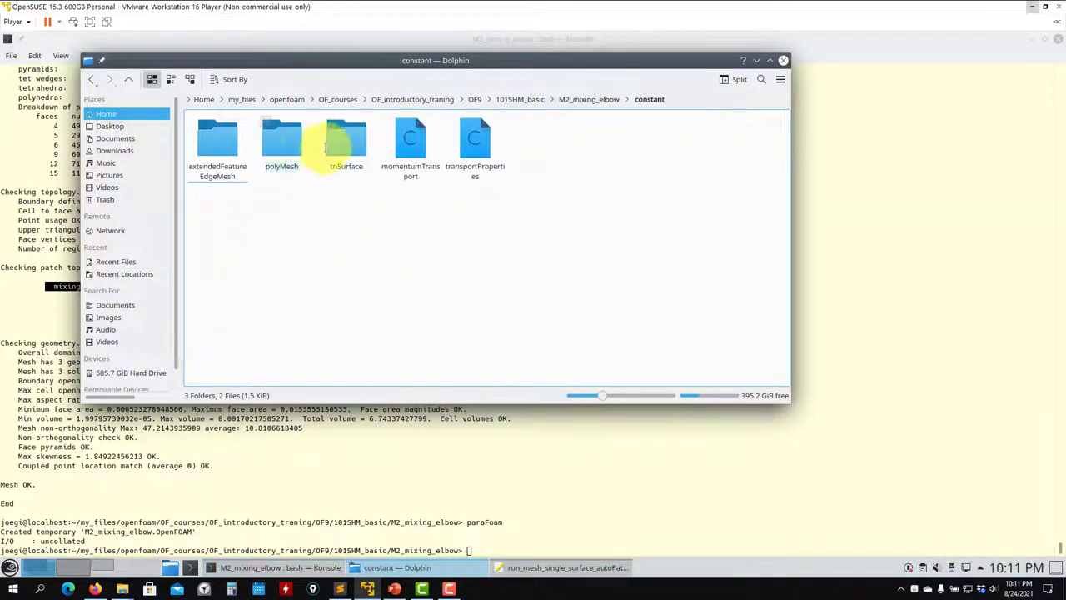
double_click(281, 143)
left_click(218, 154)
right_click(211, 159)
mouse_move(279, 176)
left_click(401, 221)
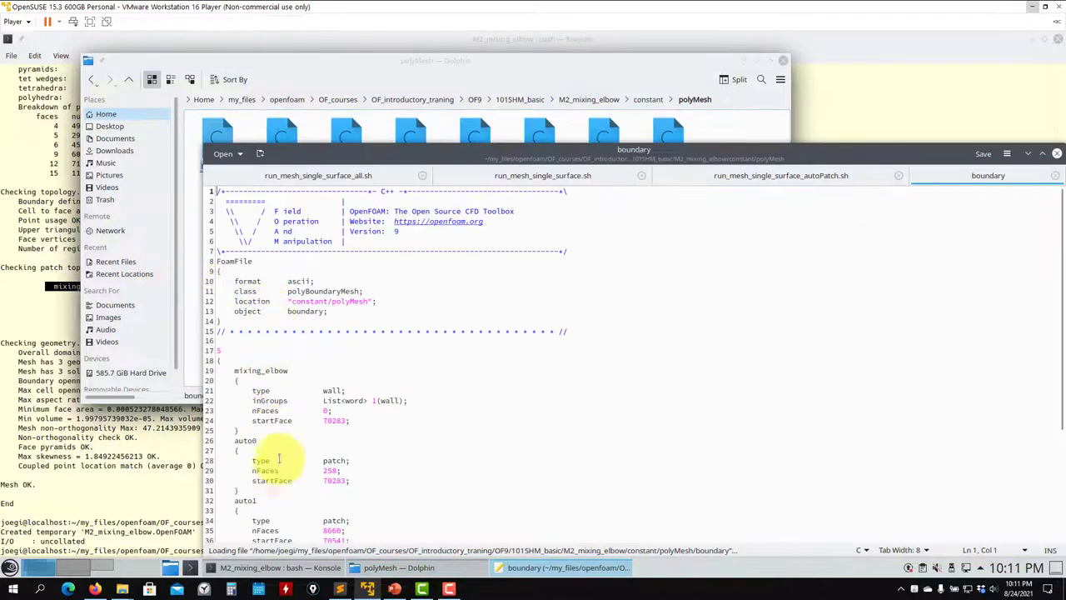
Examine the mixing_elbow entry and the patch count in the boundary file, and close the file.
scroll(279, 441, "down", 5)
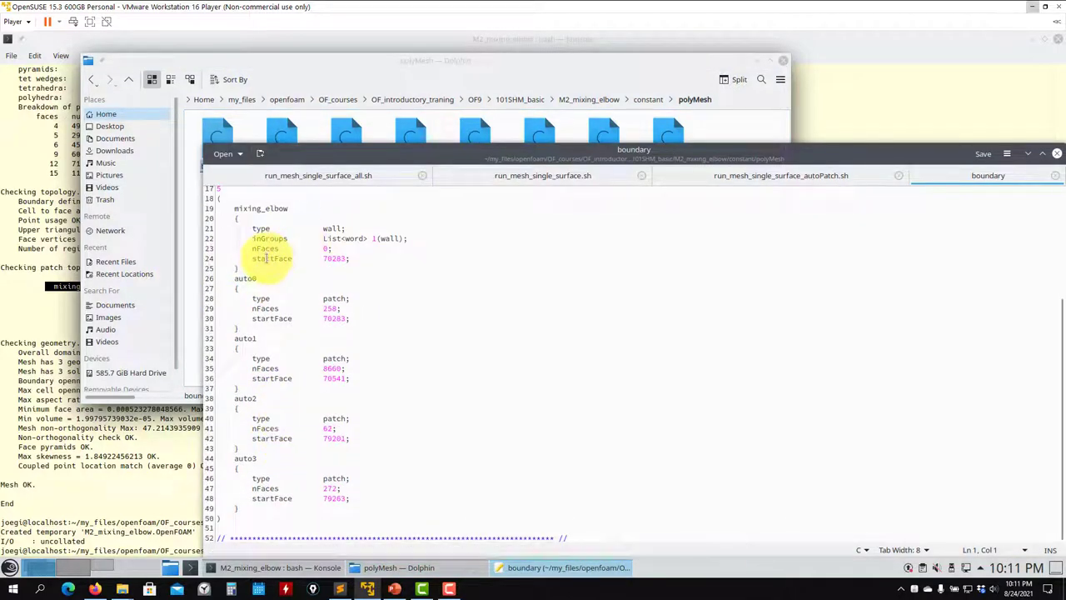
left_click_drag(239, 270, 209, 213)
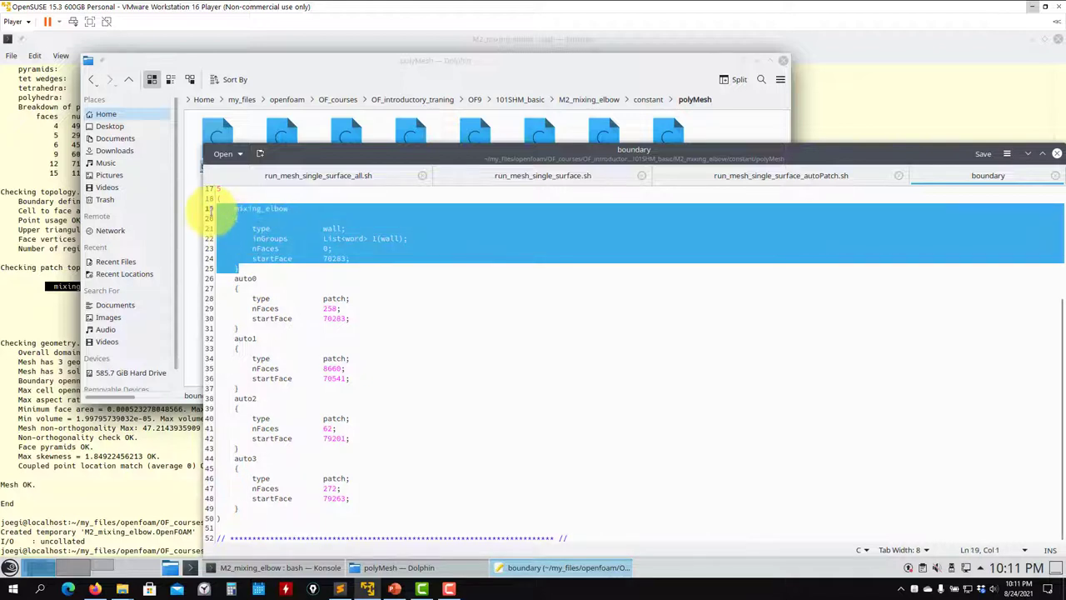
left_click(218, 190)
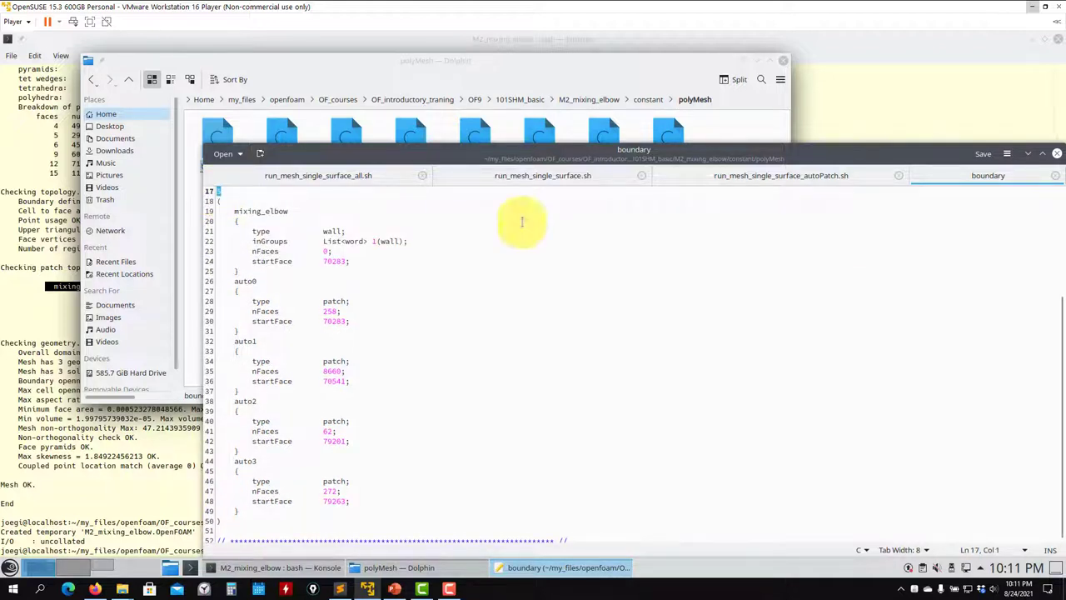
left_click(1055, 174)
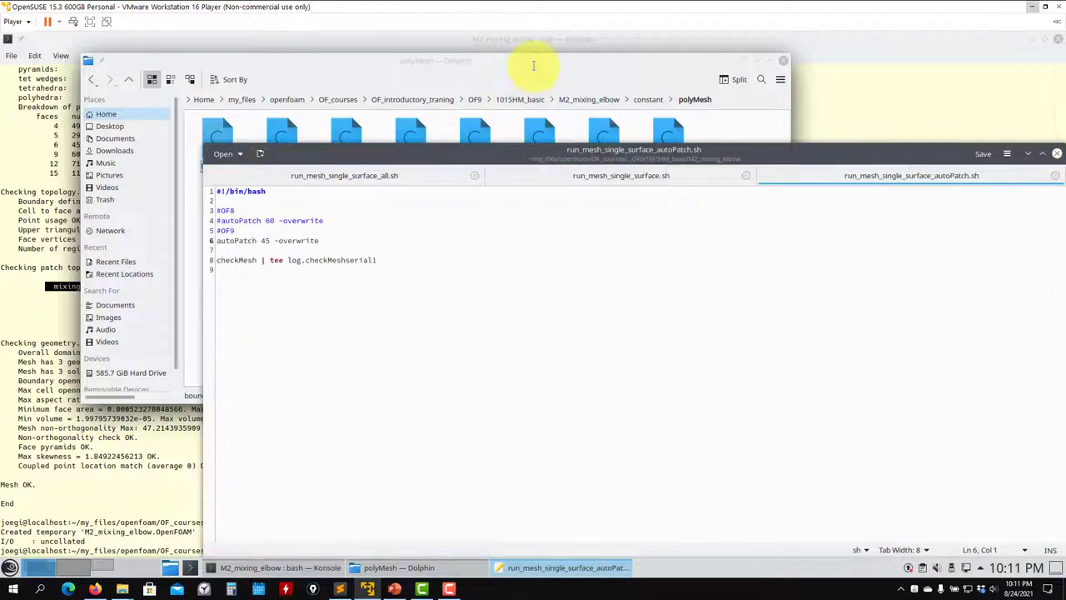
Return to the M2_mixing_elbow case folder and review the script sequence in run_mesh_single_surface_all.sh.
left_click(523, 73)
left_click(130, 80)
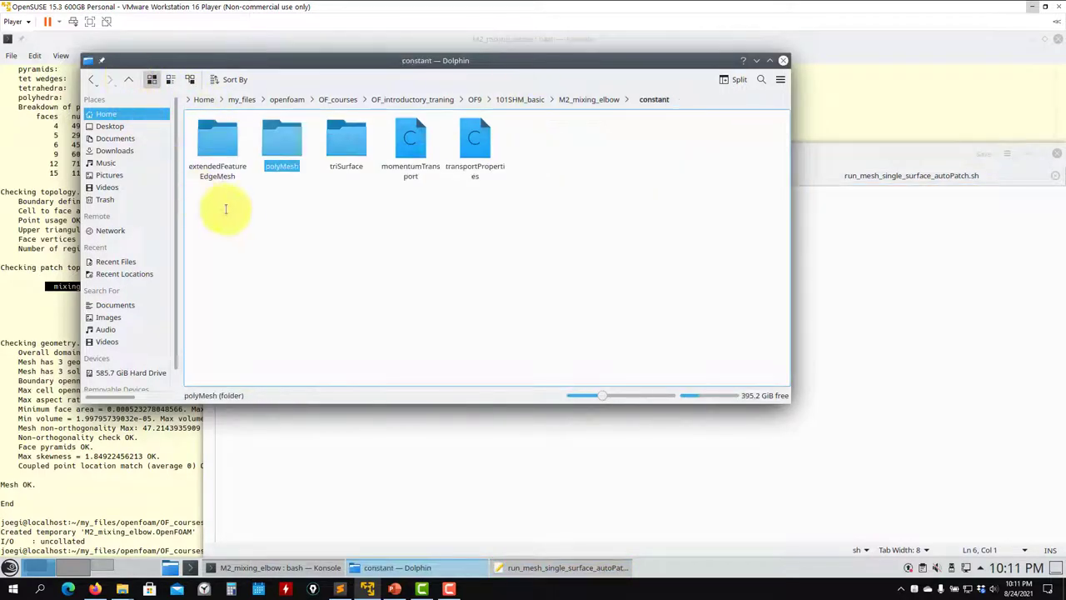
left_click(130, 80)
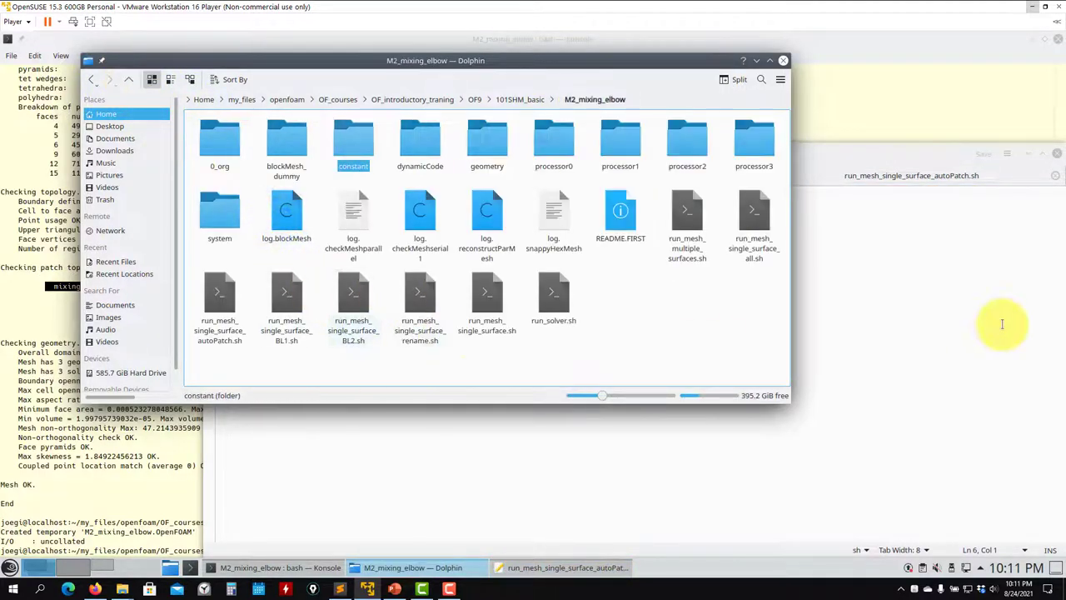
left_click(364, 313)
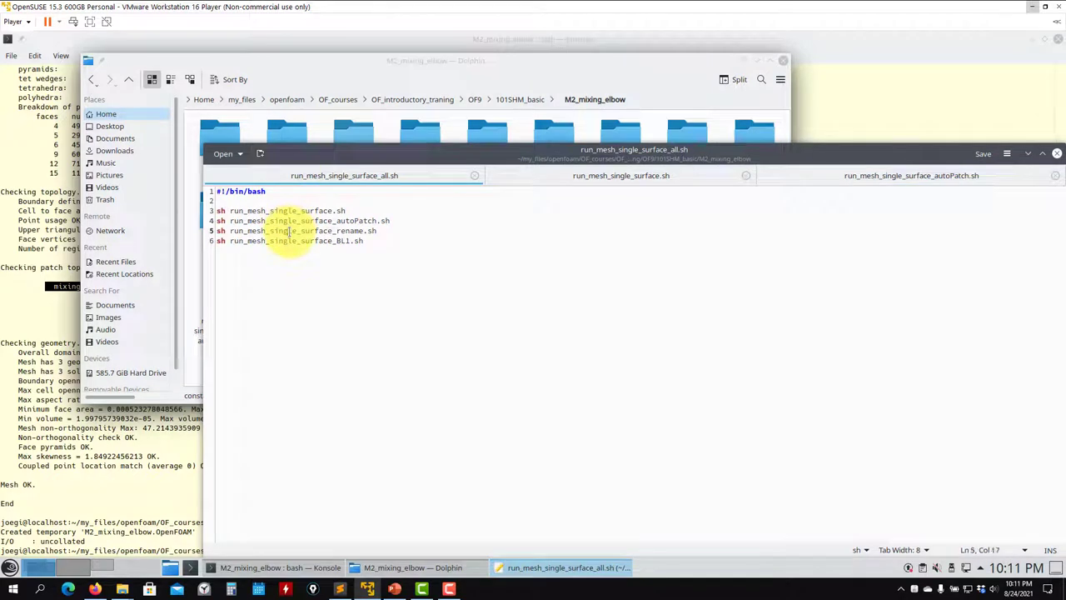
Open run_mesh_single_surface_rename.sh from the case folder in the text editor.
left_click(467, 66)
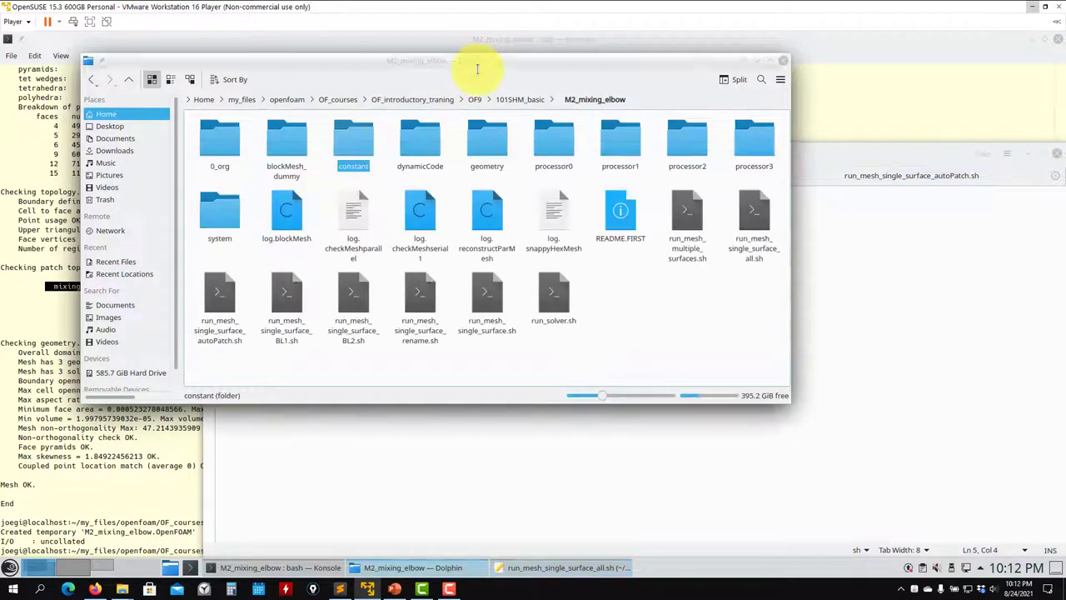
left_click_drag(355, 359, 845, 435)
left_click(518, 341)
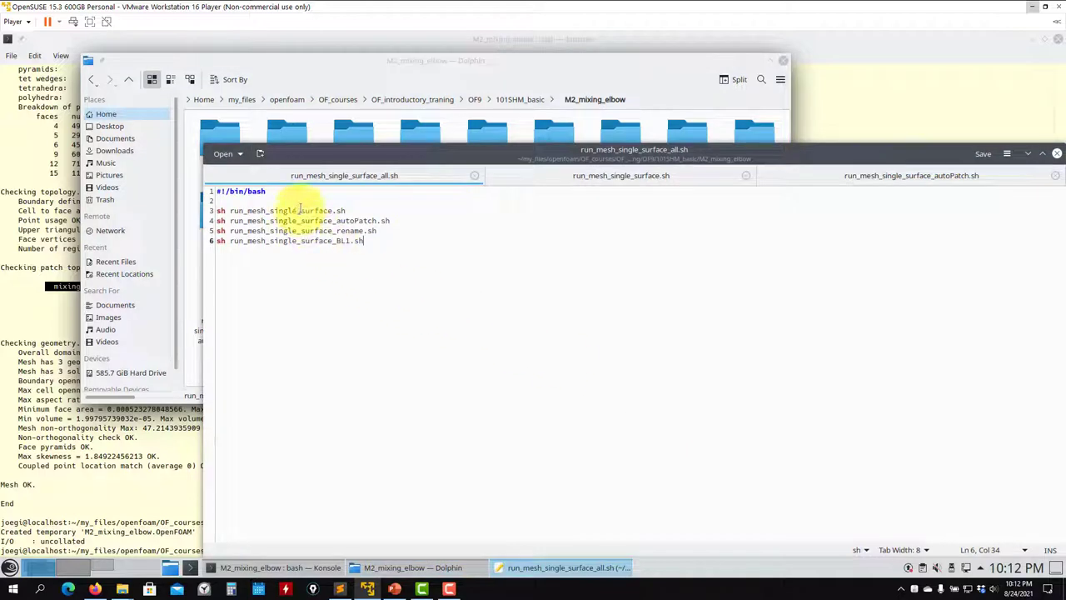
left_click(366, 64)
left_click_drag(420, 300, 906, 409)
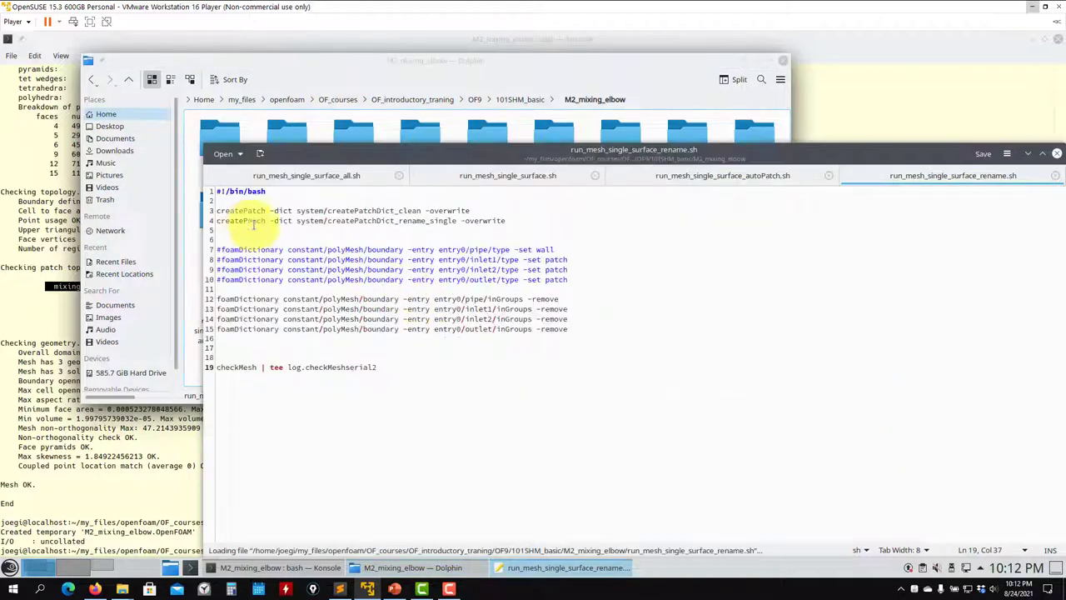
Select the createPatchDict_clean command in the rename script and open that dictionary from the system folder to inspect it.
triple_click(242, 210)
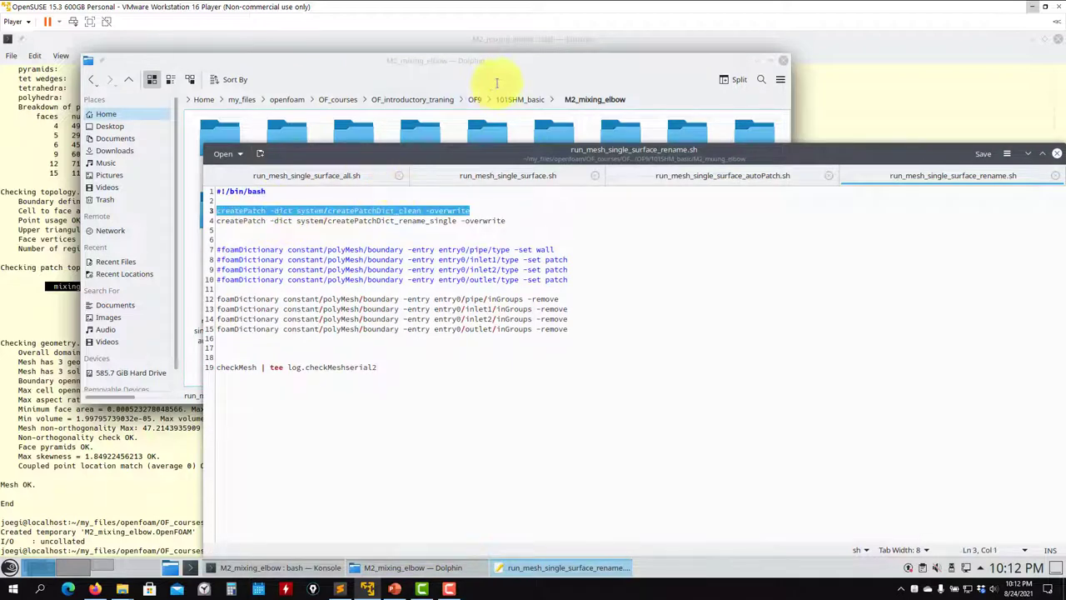
left_click(491, 84)
double_click(221, 213)
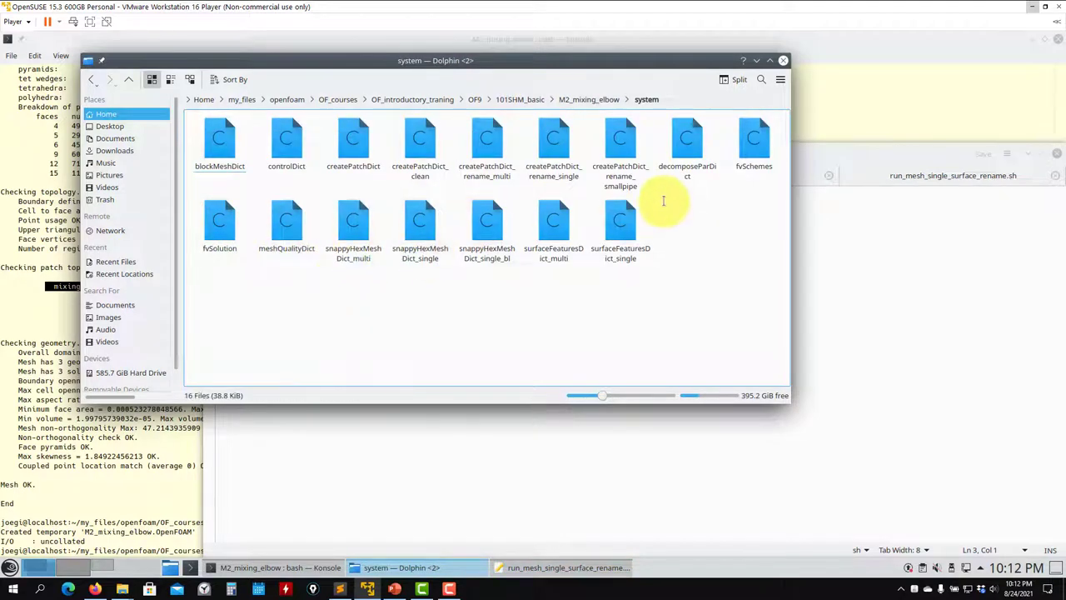
double_click(429, 175)
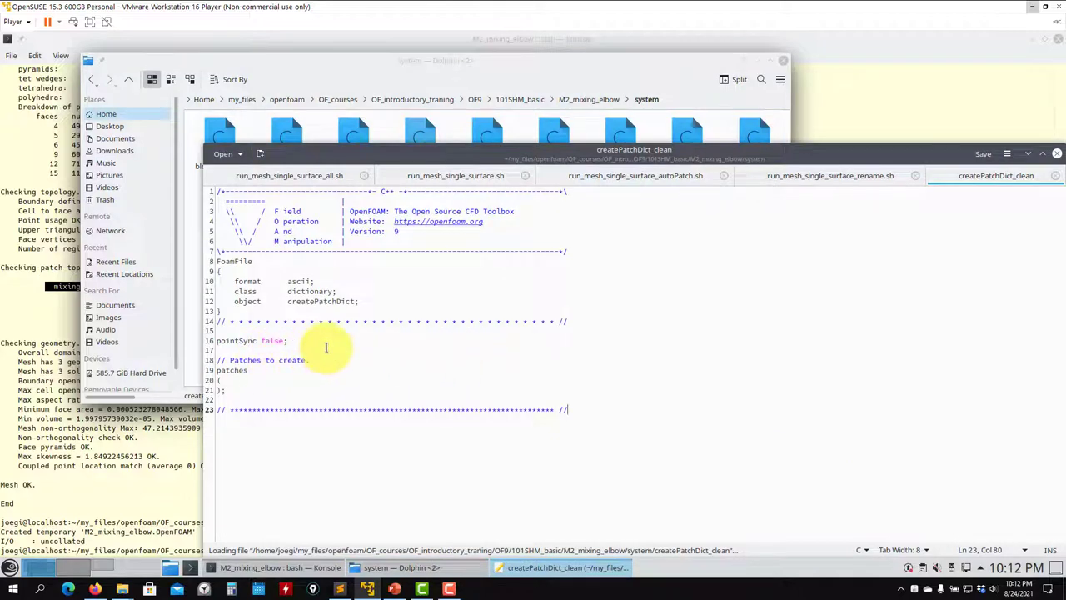
Run createPatch -dict system/createPatchDict_clean -overwrite in the terminal and check its output on patches without faces.
left_click(791, 175)
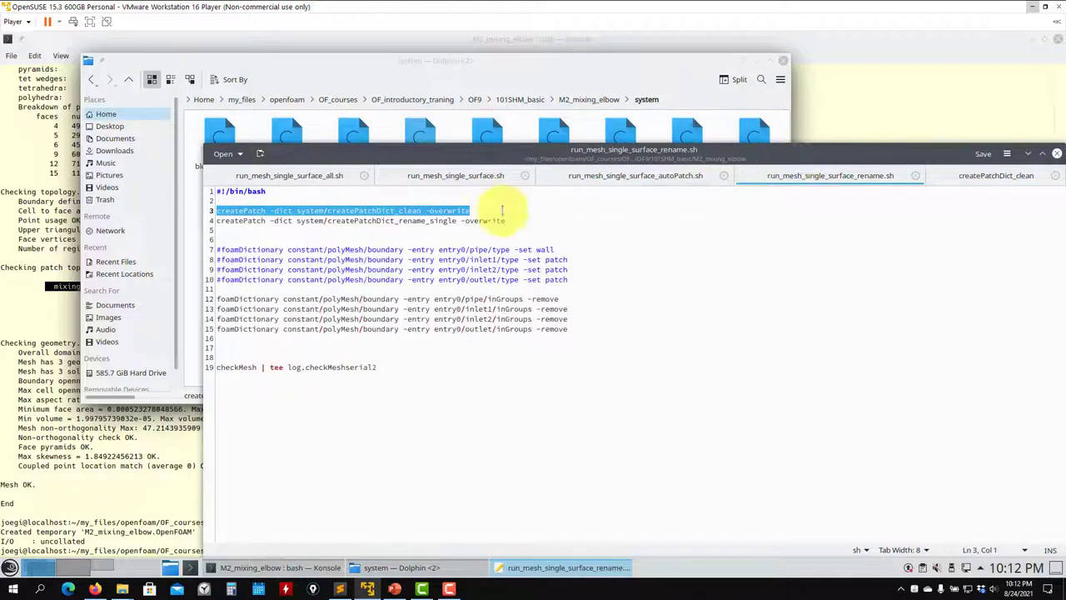
left_click(111, 468)
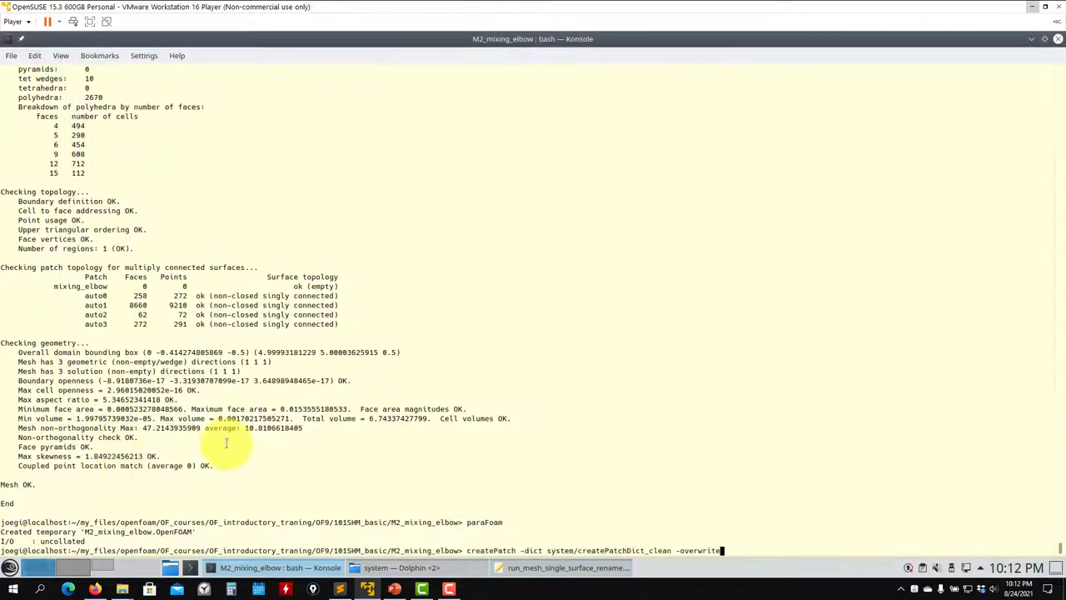
key("Return")
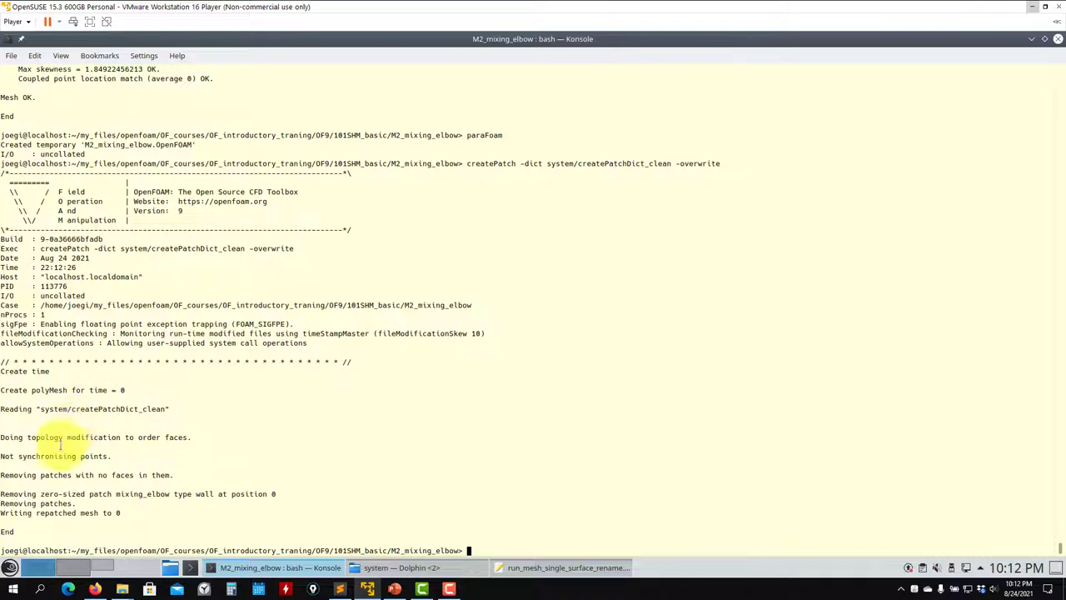
left_click_drag(13, 475, 170, 475)
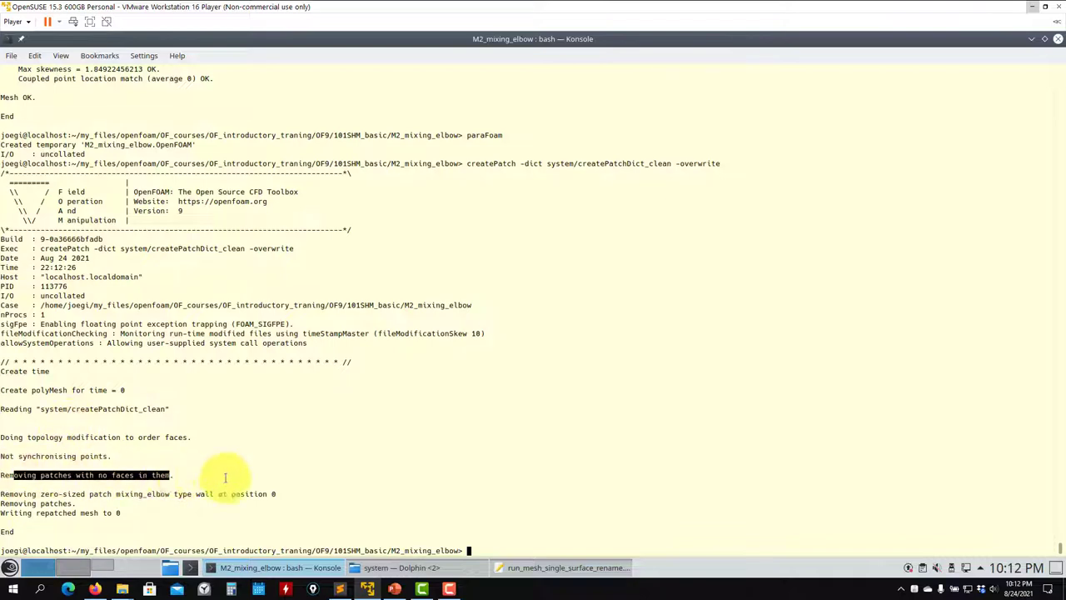
Reopen the boundary file from constant/polyMesh in the text editor, check its patch list, and close it.
left_click(398, 567)
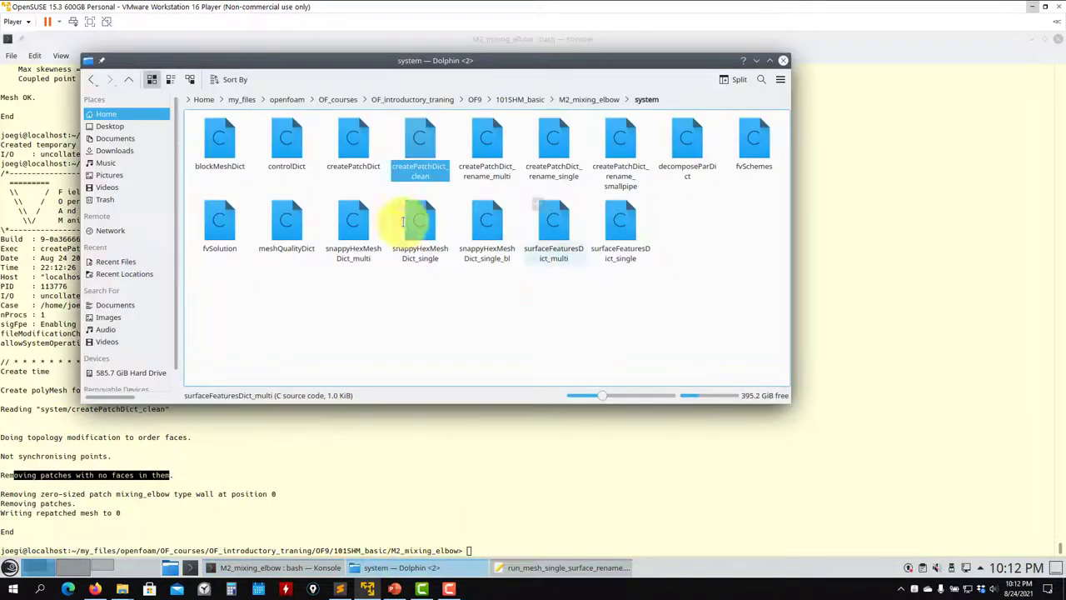
left_click(577, 99)
double_click(281, 144)
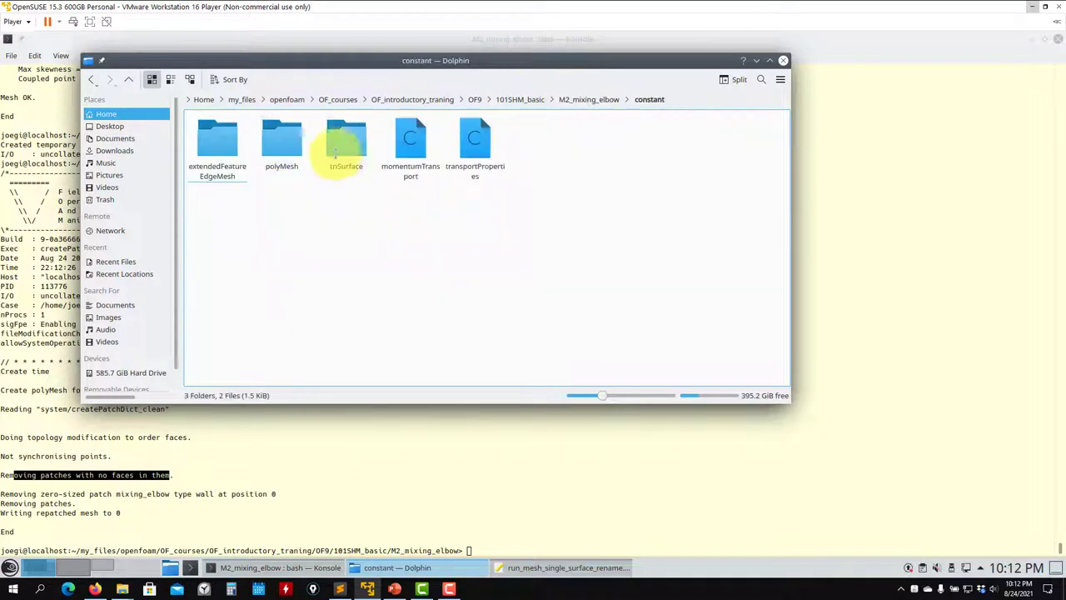
double_click(279, 145)
right_click(221, 142)
mouse_move(275, 160)
left_click(440, 206)
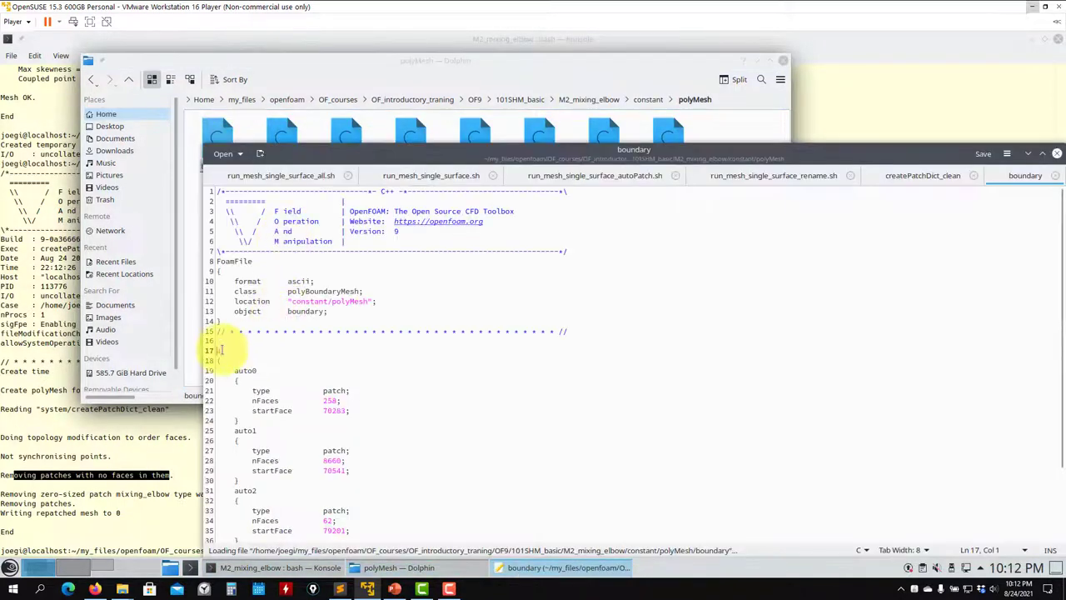
left_click(1051, 175)
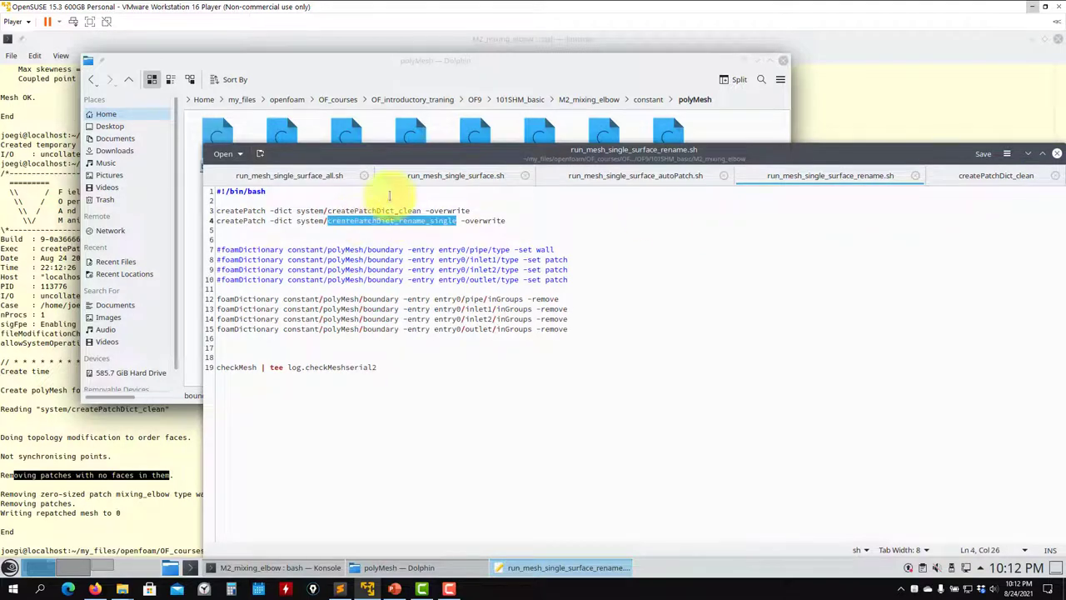
Open createPatchDict_rename_single from the system folder and examine the new patch names and types assigned to each auto patch.
left_click(614, 57)
left_click(628, 99)
left_click(599, 99)
left_click(219, 196)
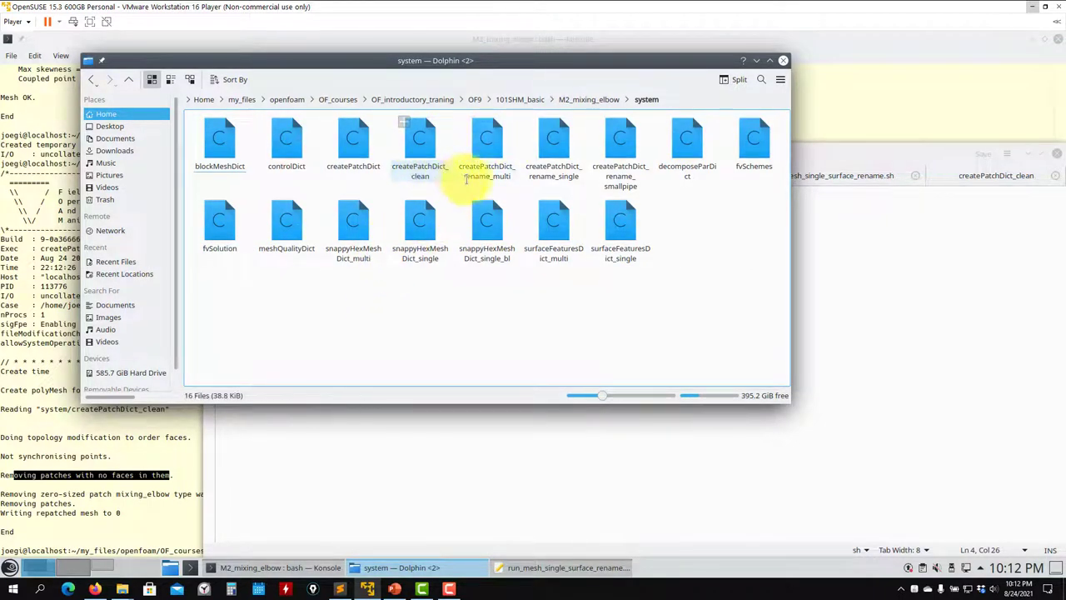
left_click_drag(550, 159, 863, 332)
scroll(310, 375, "down", 4)
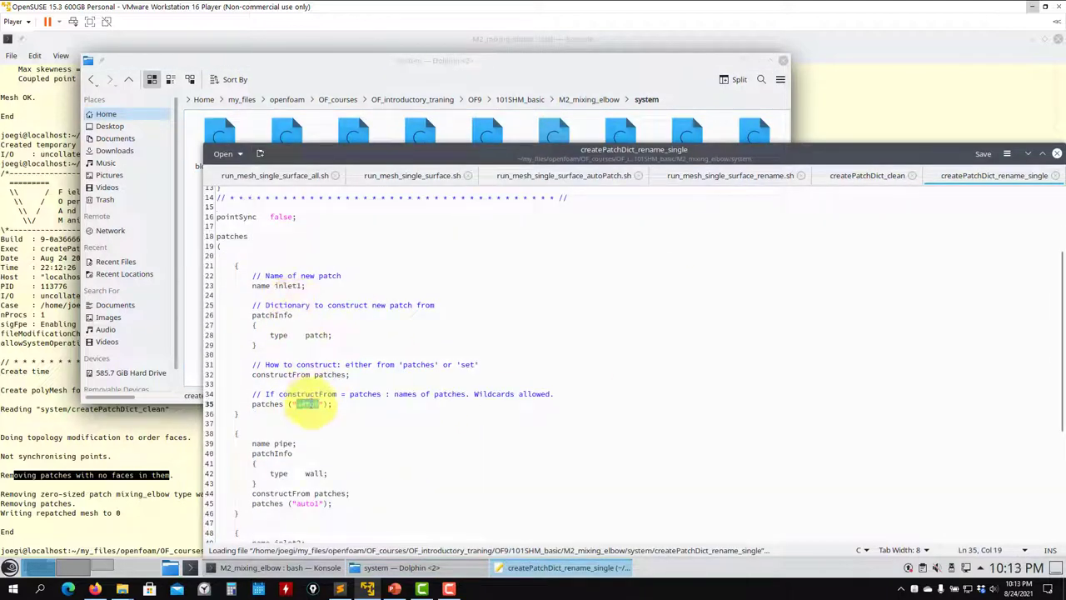
scroll(302, 308, "down", 2)
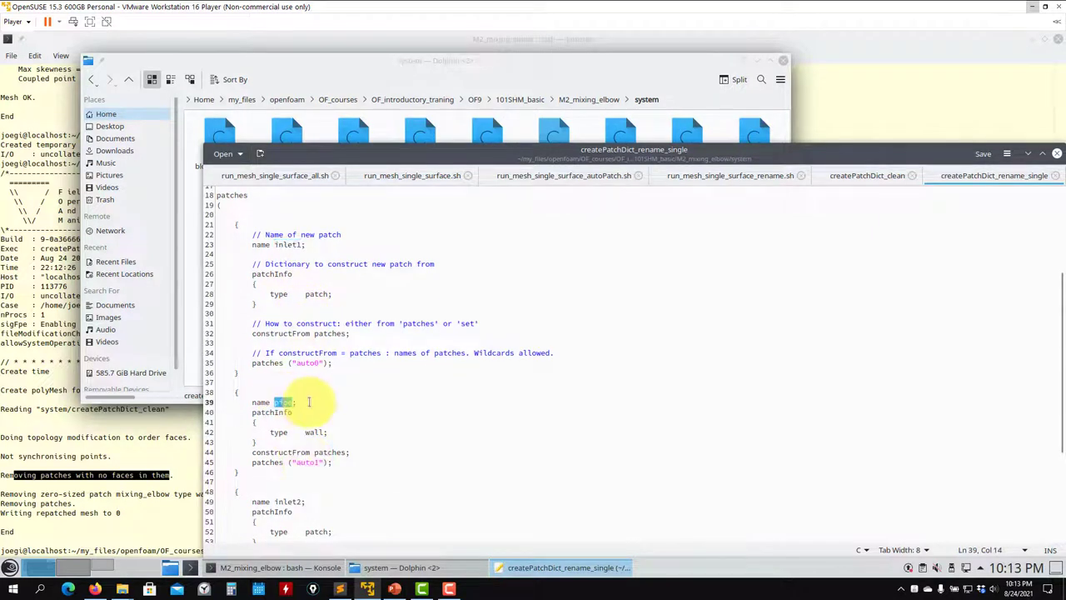
scroll(310, 403, "down", 6)
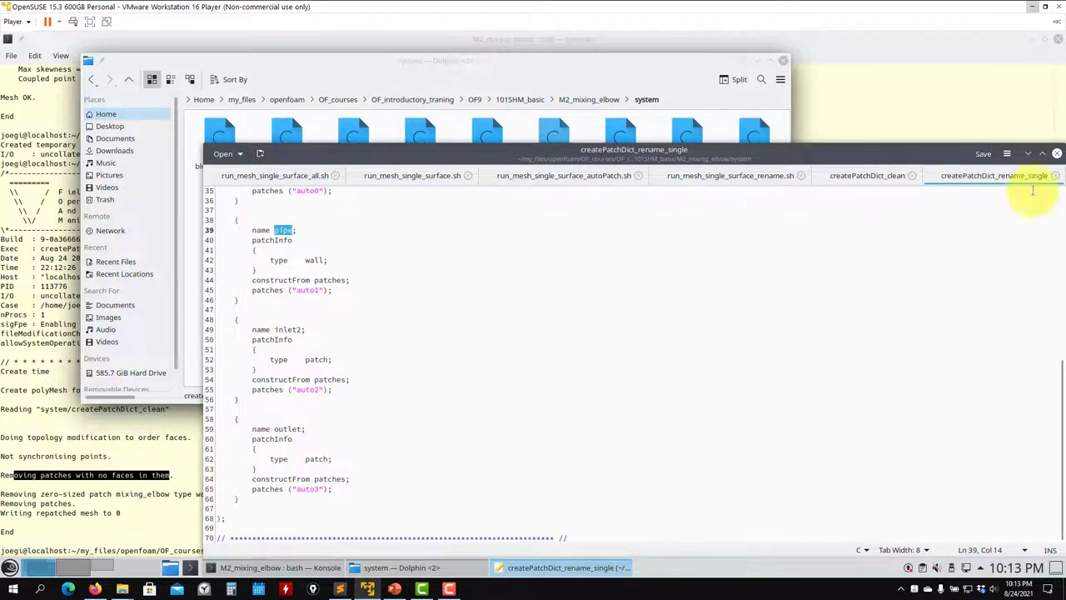
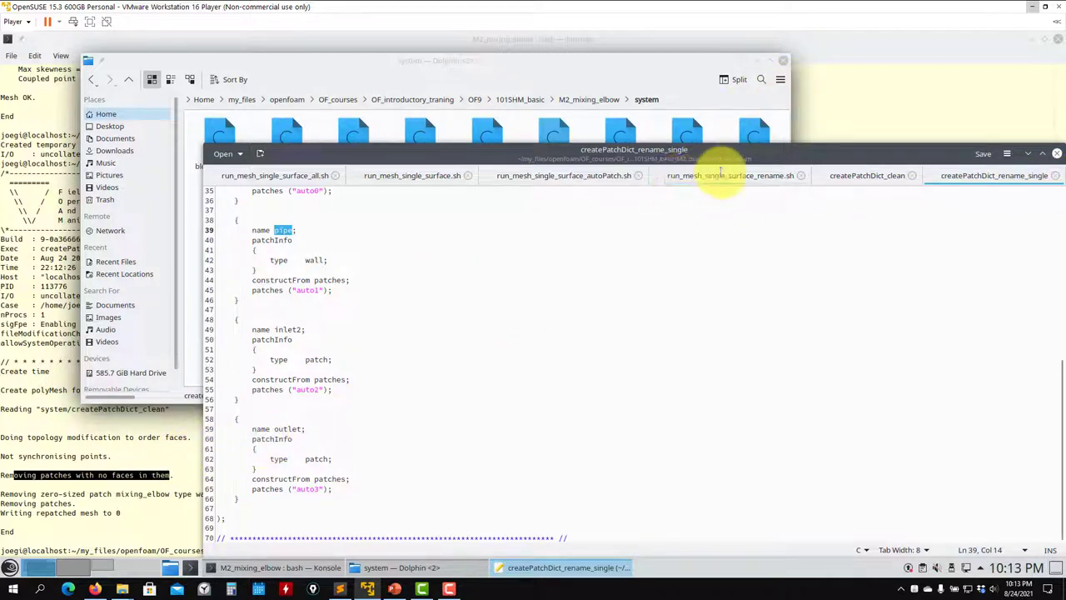
Copy the createPatch -dict system/createPatchDict_rename_single -overwrite command from the rename script and run it in the terminal.
left_click(716, 173)
triple_click(479, 220)
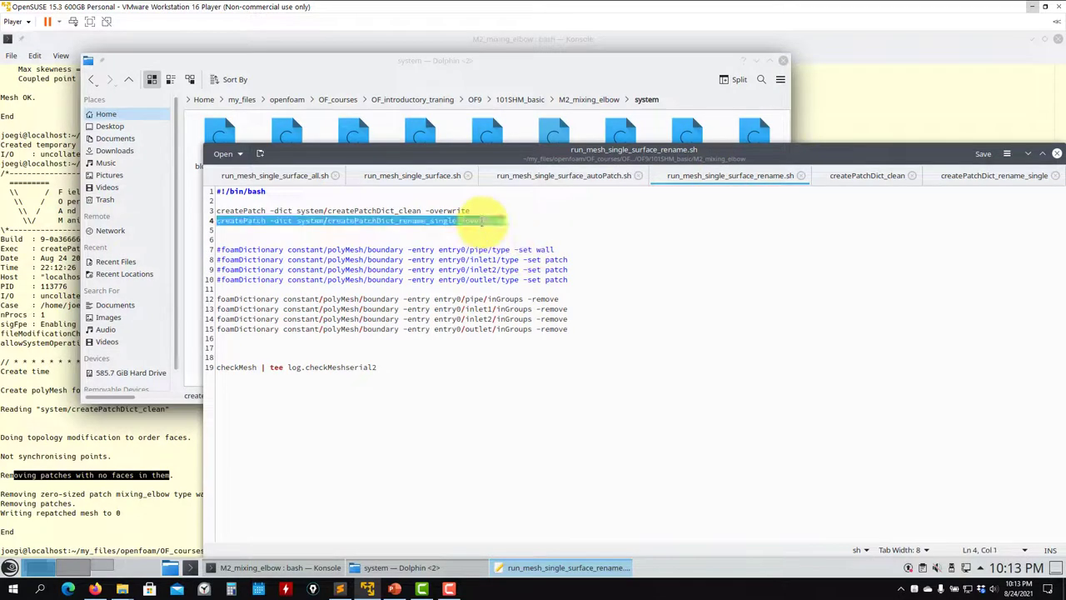
left_click(64, 375)
key("Return")
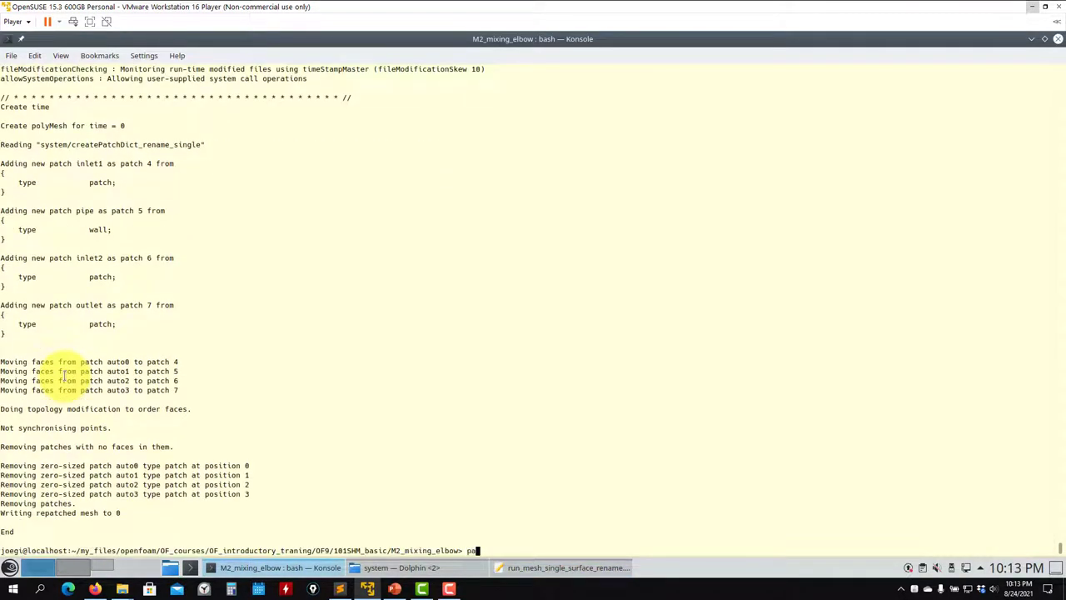
Launch paraFoam from the case directory to open the mesh with the renamed patches.
type("paraf")
key("Return")
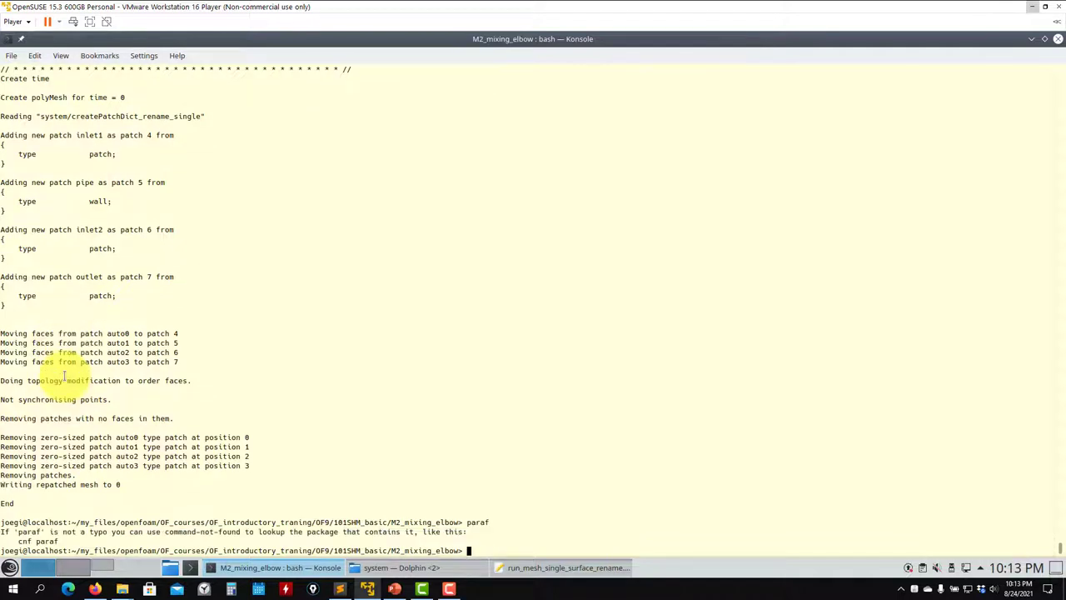
type("paraFoam")
key("Return")
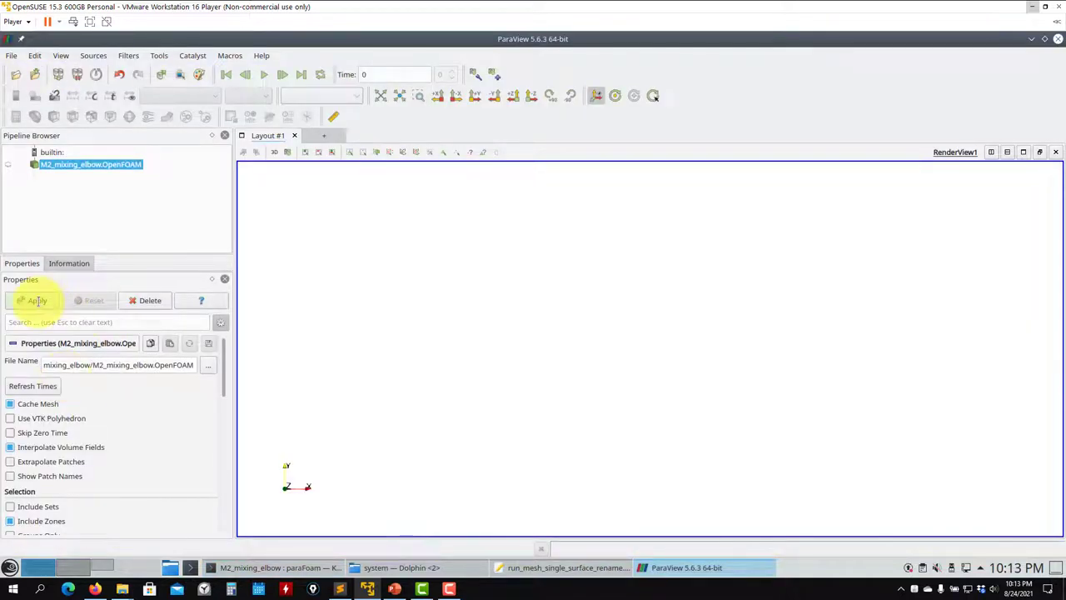
Load the mesh in ParaView and display only the inlet1 patch among the mesh parts.
left_click(38, 301)
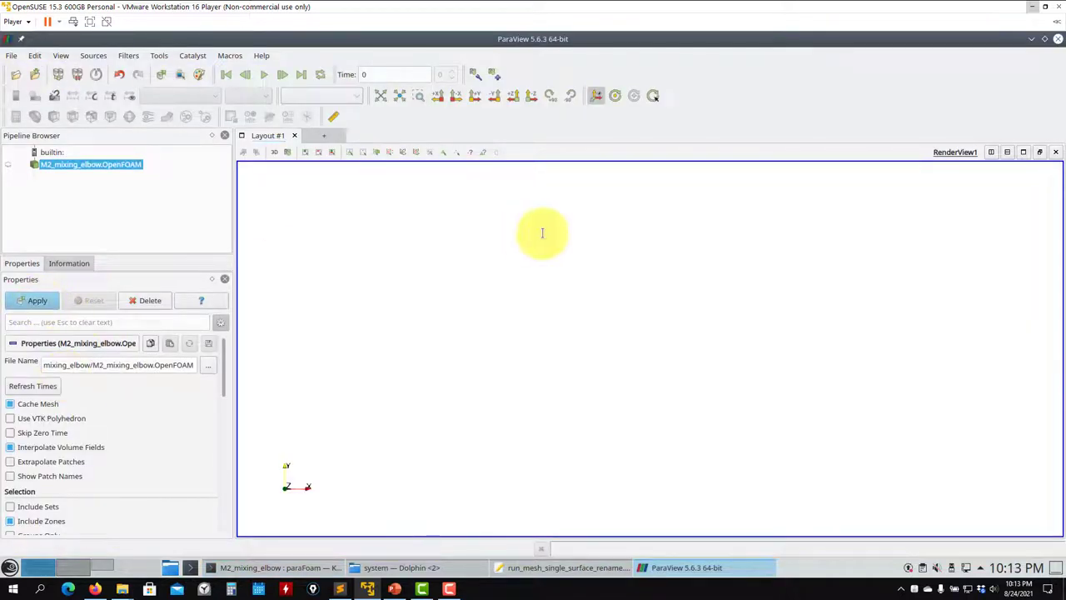
scroll(224, 373, "down", 5)
scroll(224, 374, "down", 1)
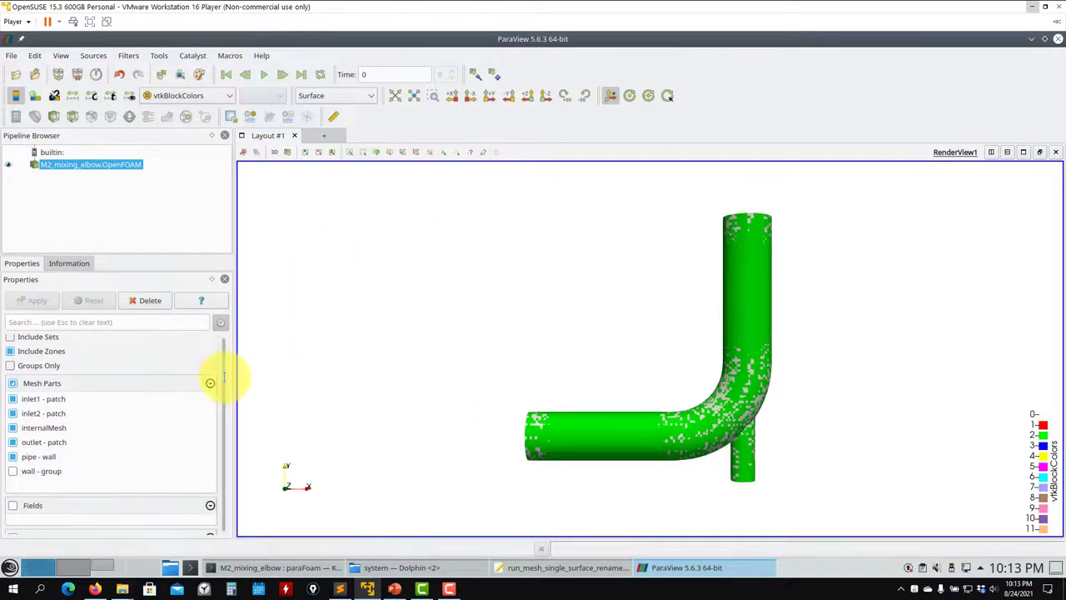
left_click(12, 382)
left_click(13, 398)
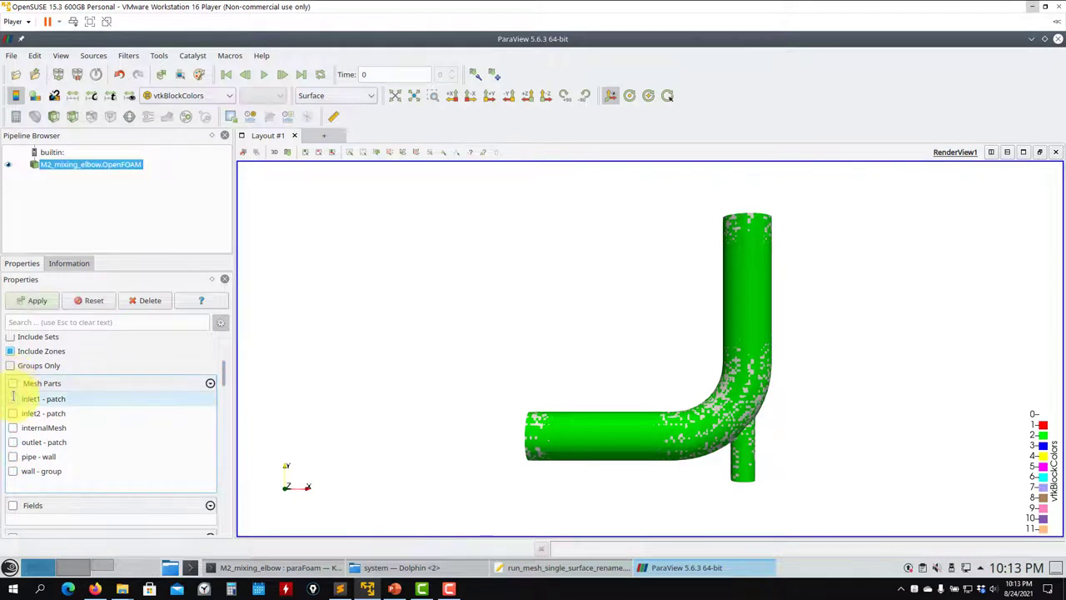
left_click(37, 300)
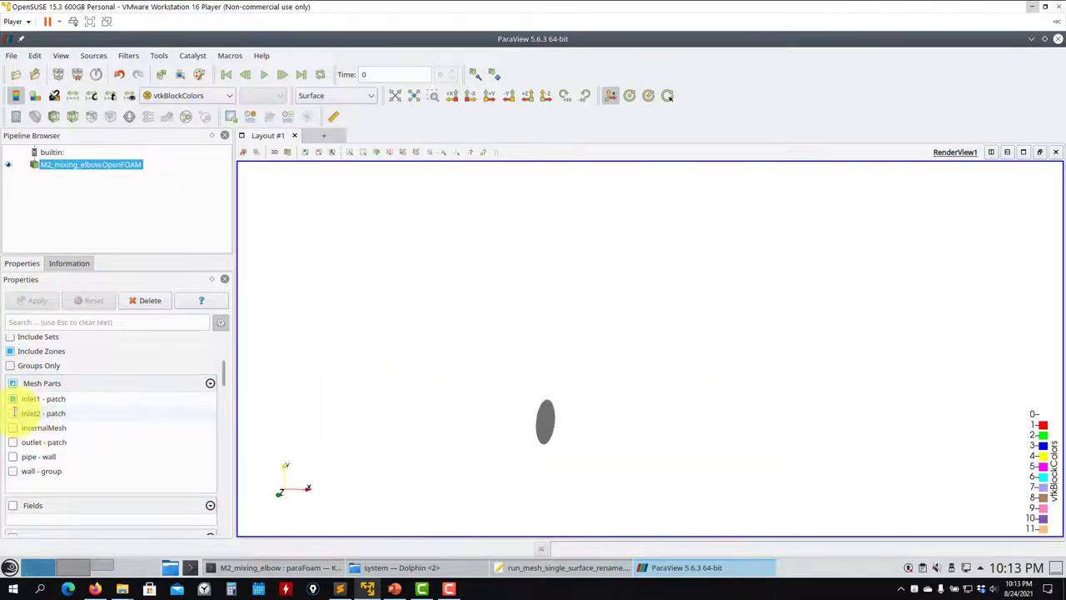
Add the inlet2, outlet and pipe patches to the display one by one, rotate the elbow to inspect them, and close ParaView.
left_click(13, 412)
left_click(37, 300)
left_click(13, 441)
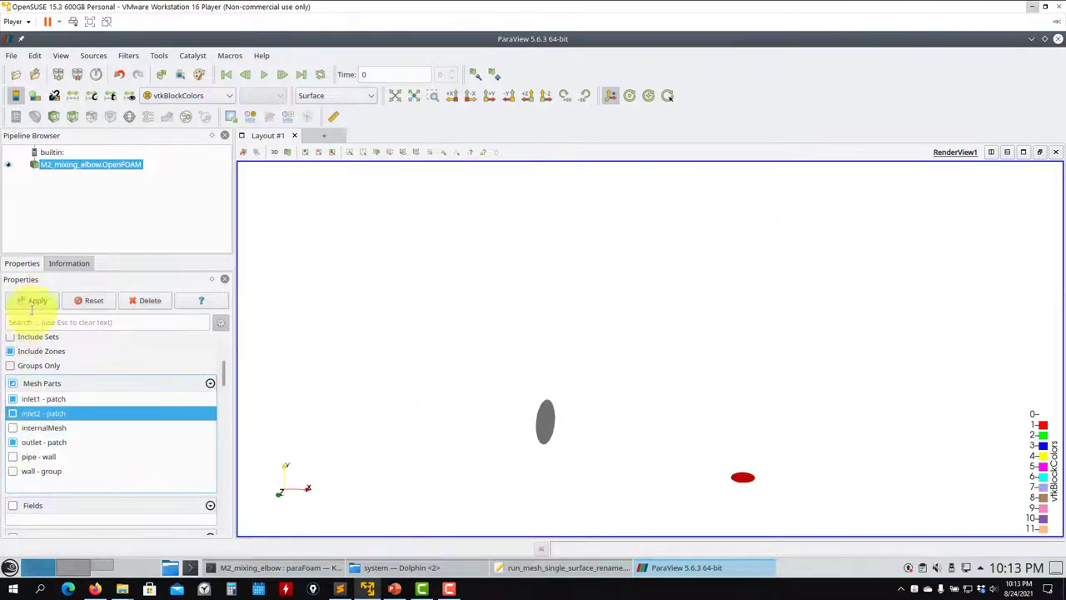
left_click(37, 300)
left_click(12, 456)
left_click(37, 300)
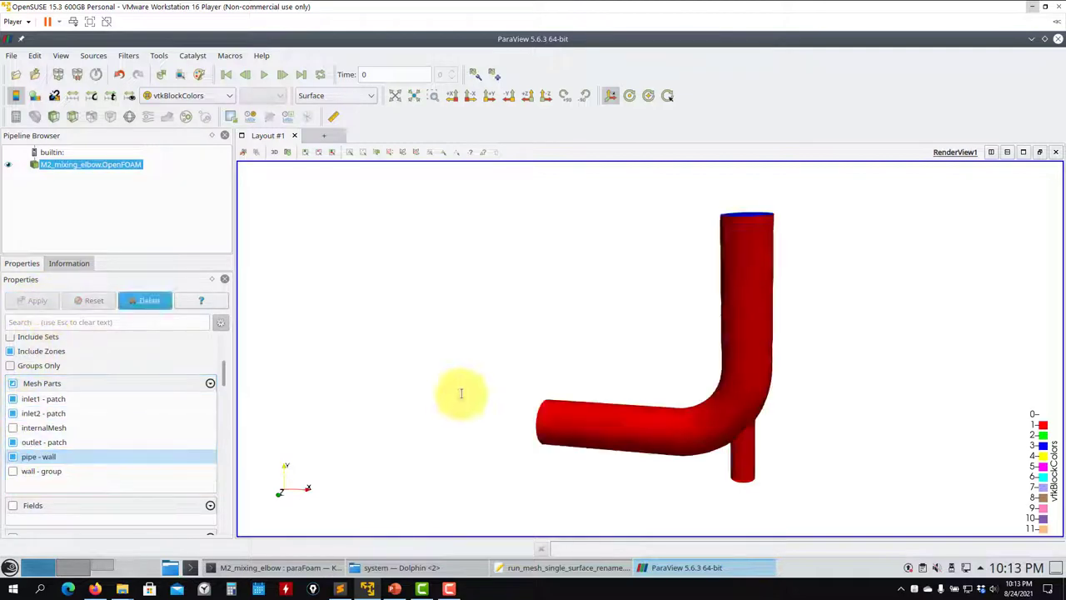
left_click_drag(460, 393, 734, 379)
left_click(1058, 39)
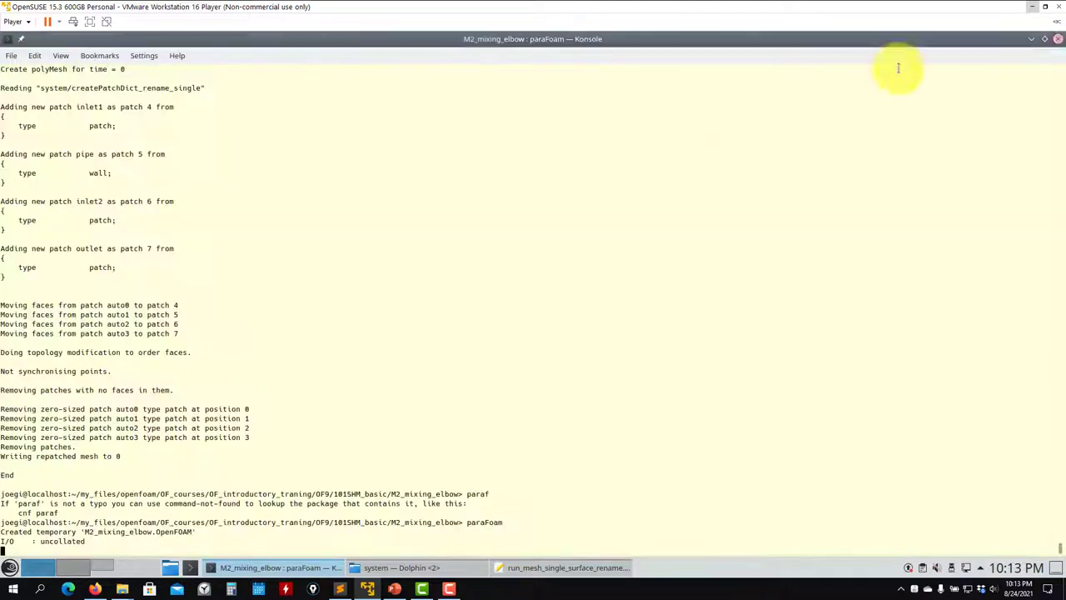
Switch to the rename script in the text editor and examine the four foamDictionary inGroups -remove commands.
left_click(574, 567)
left_click(433, 319)
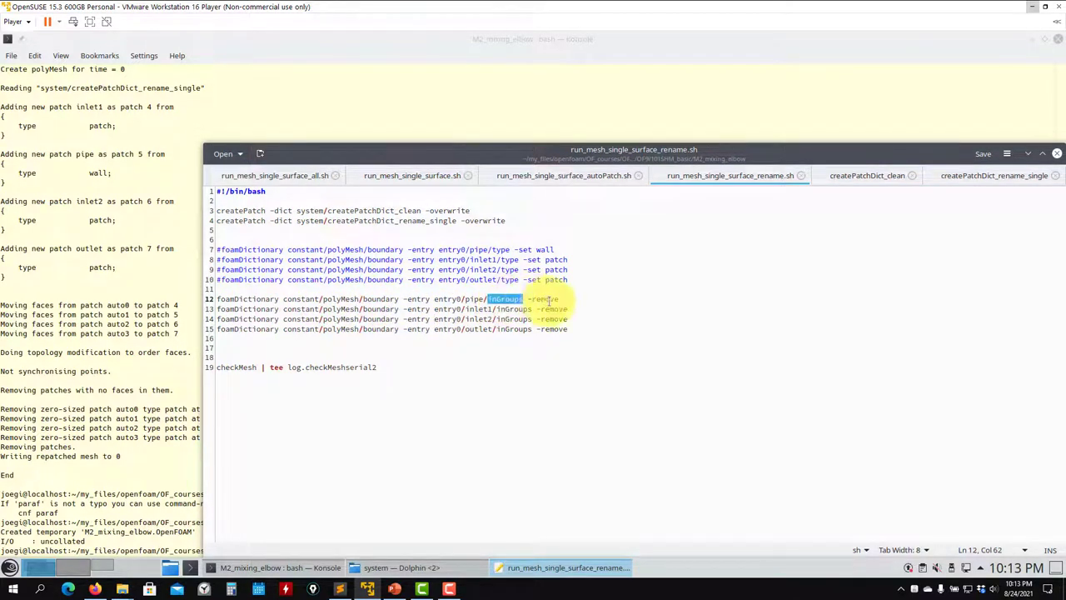
left_click_drag(569, 328, 207, 298)
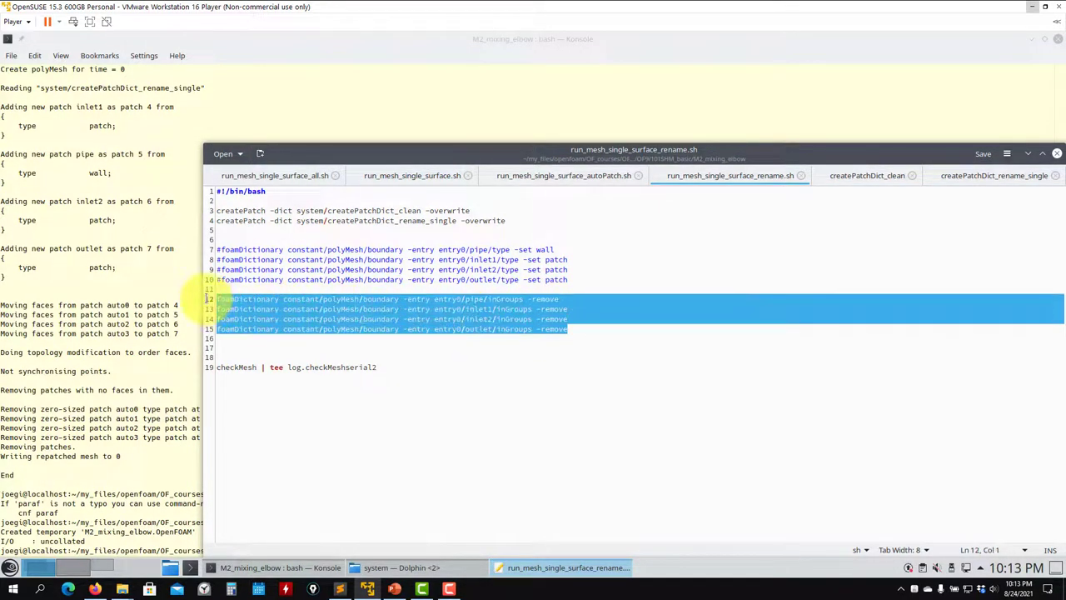
left_click(509, 309)
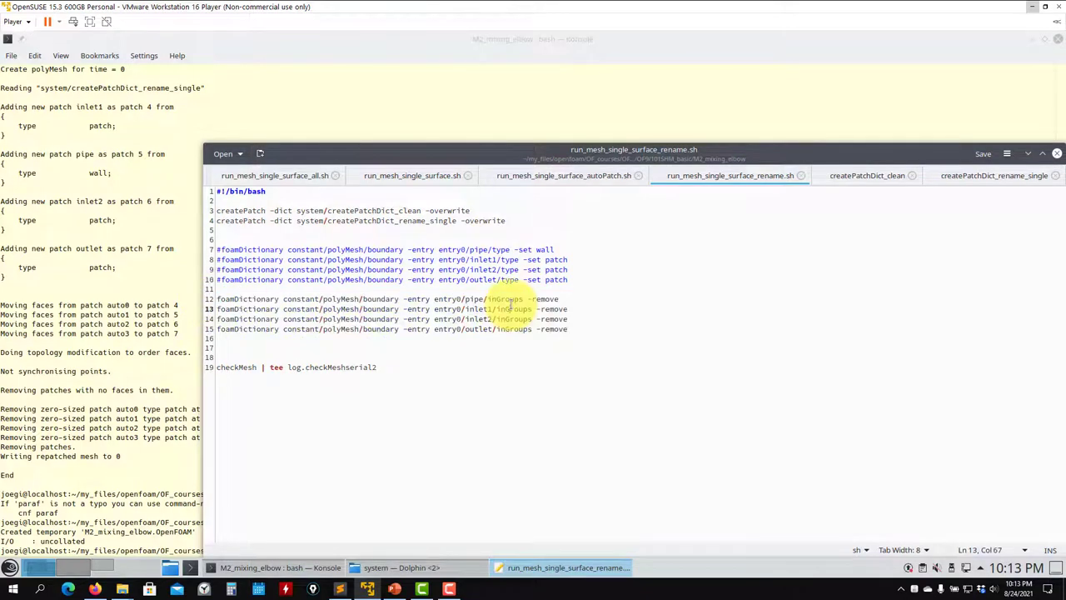
Open the boundary file from constant/polyMesh in the text editor and examine the inGroups entry of the pipe patch.
left_click(379, 567)
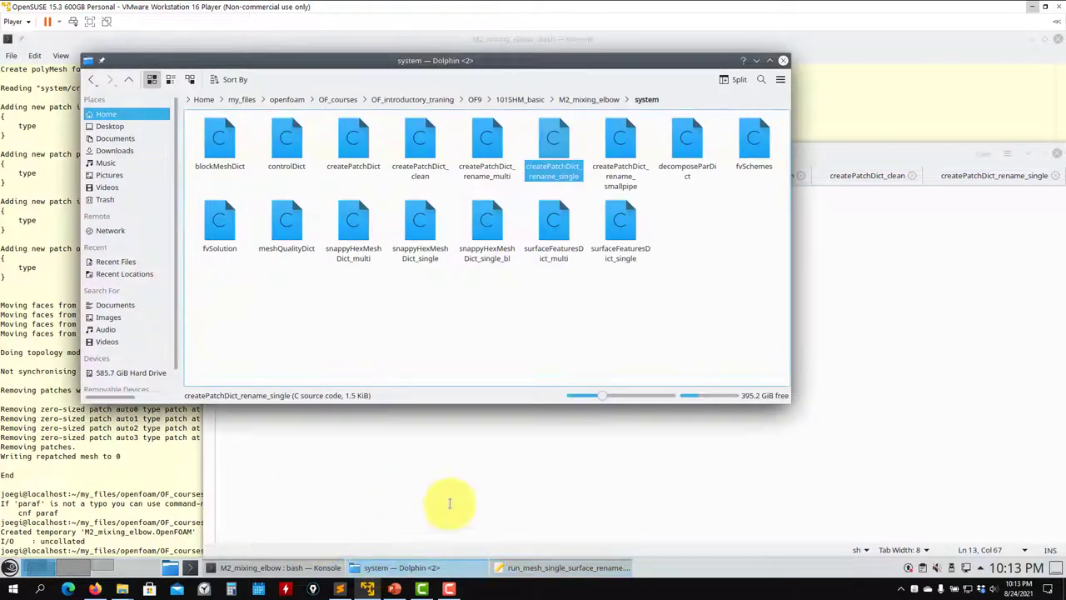
left_click(589, 100)
double_click(342, 146)
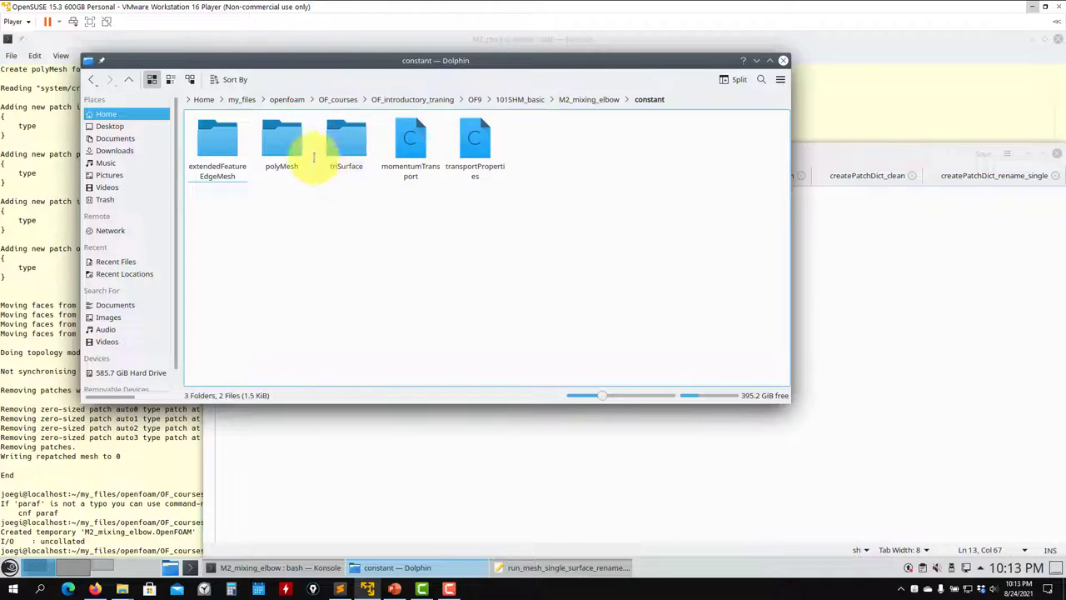
double_click(281, 149)
left_click_drag(214, 147, 498, 465)
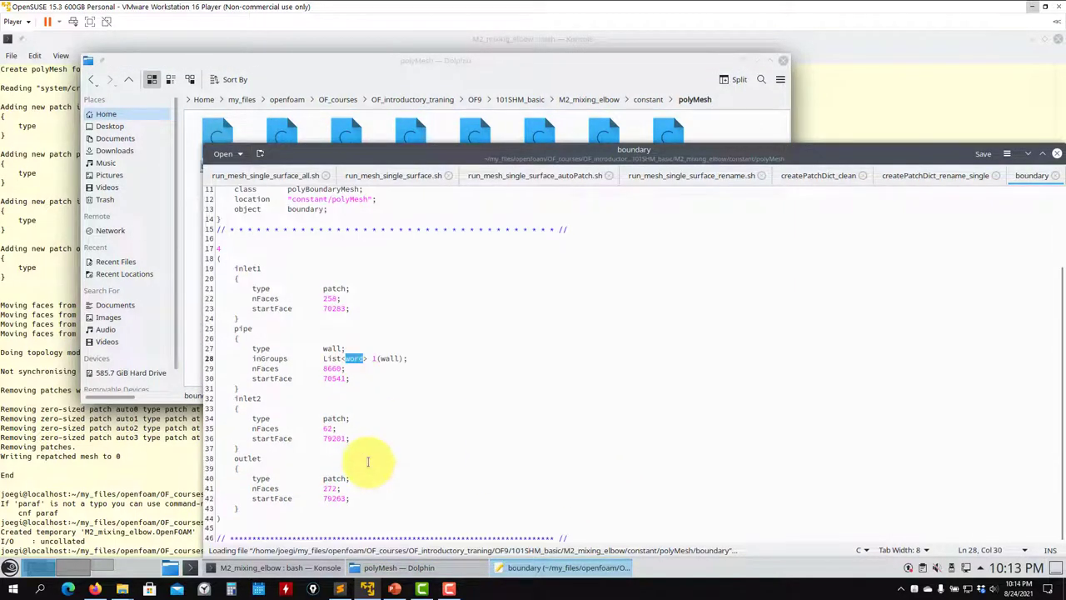
Compare createPatchDict_rename_single and the commented foamDictionary type commands in the rename script with the patch entries in the boundary file.
left_click(958, 176)
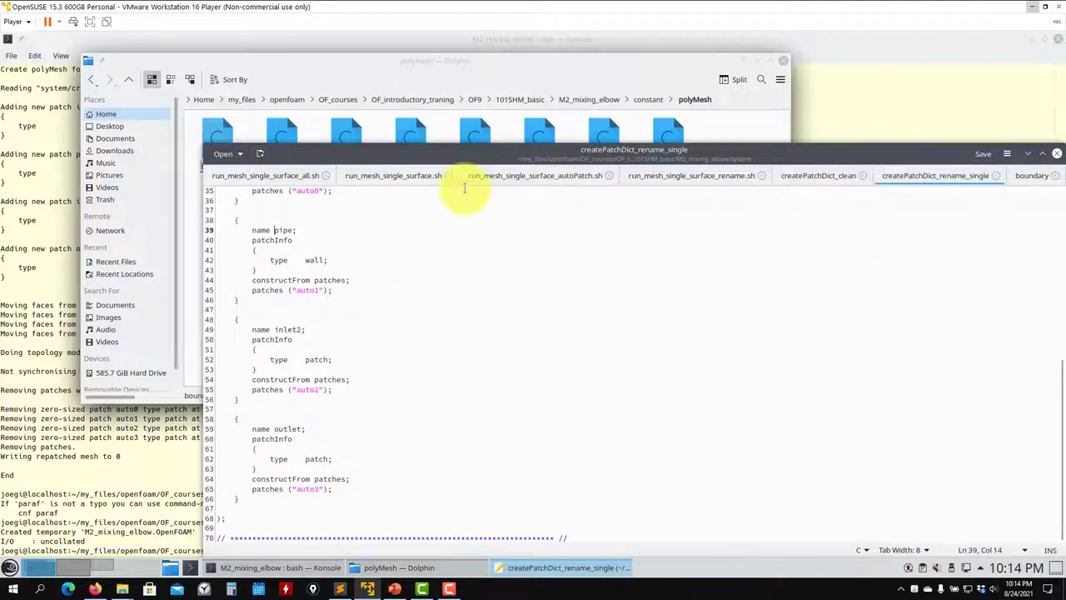
left_click(800, 176)
left_click(691, 176)
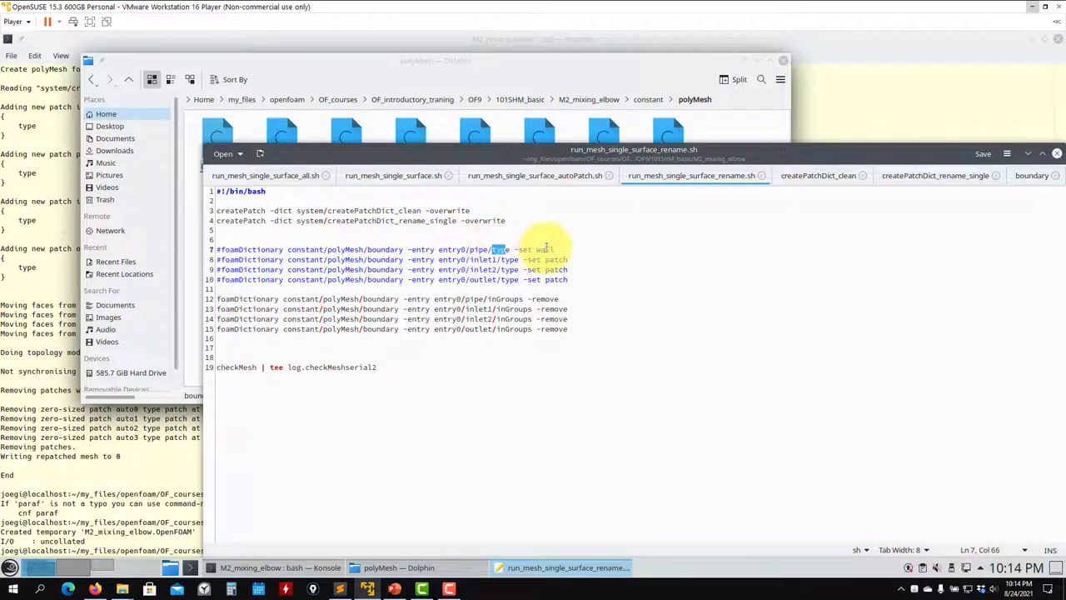
left_click(941, 175)
left_click(1031, 176)
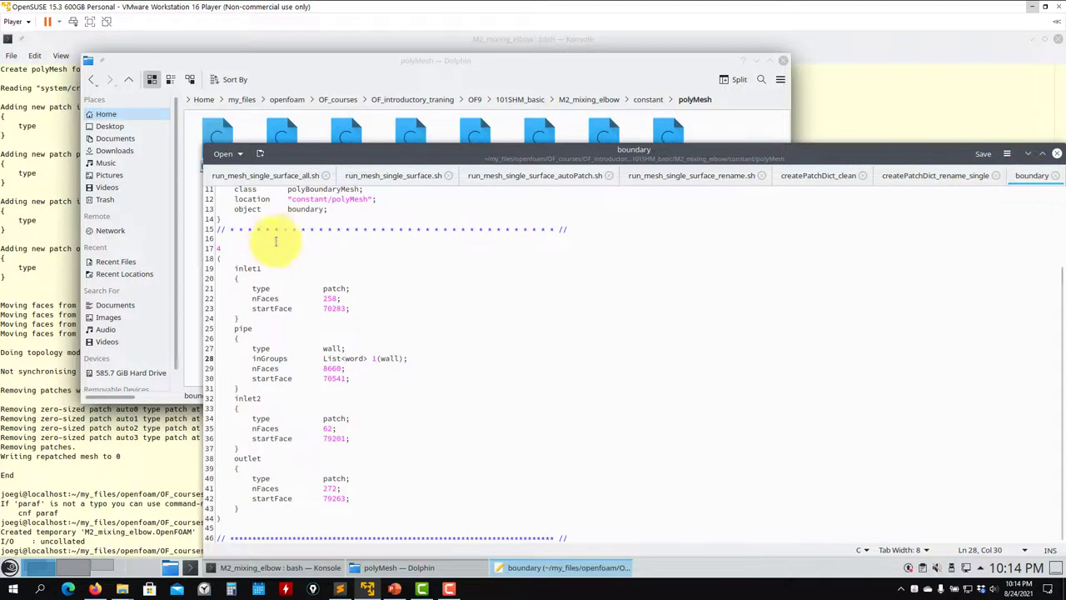
left_click_drag(239, 508, 219, 266)
left_click(221, 266)
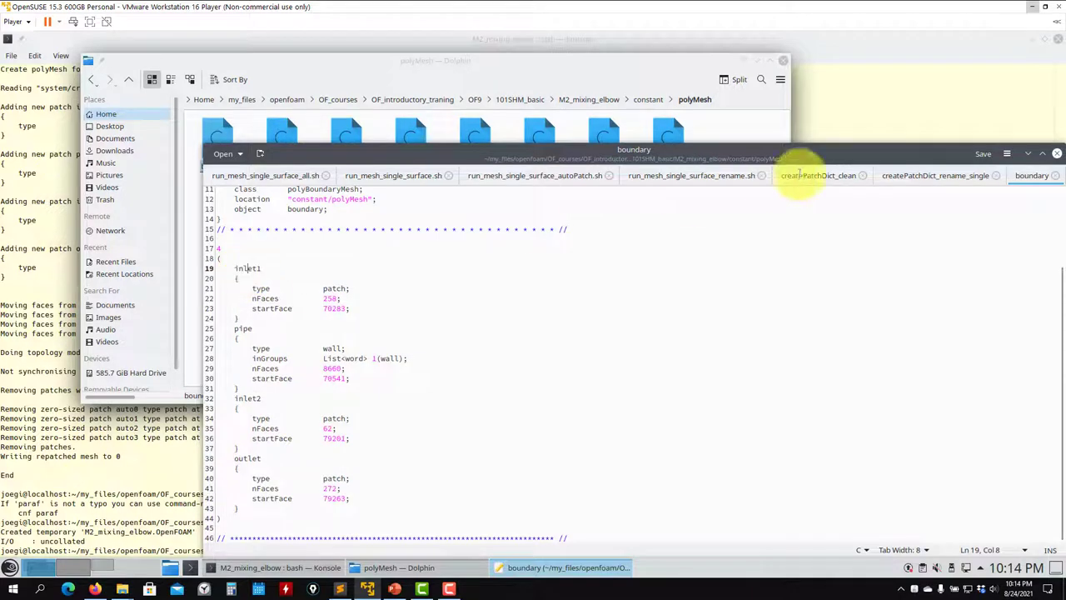
Compare the script's commented entry0/pipe/type -set wall command with the pipe patch's type in the boundary file.
left_click(691, 175)
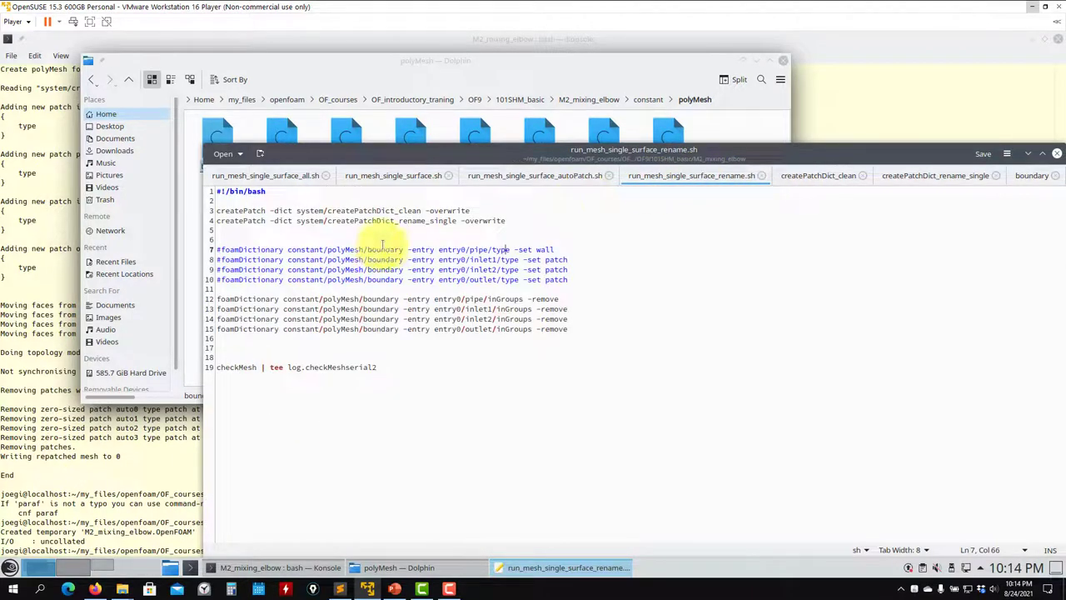
left_click(469, 250)
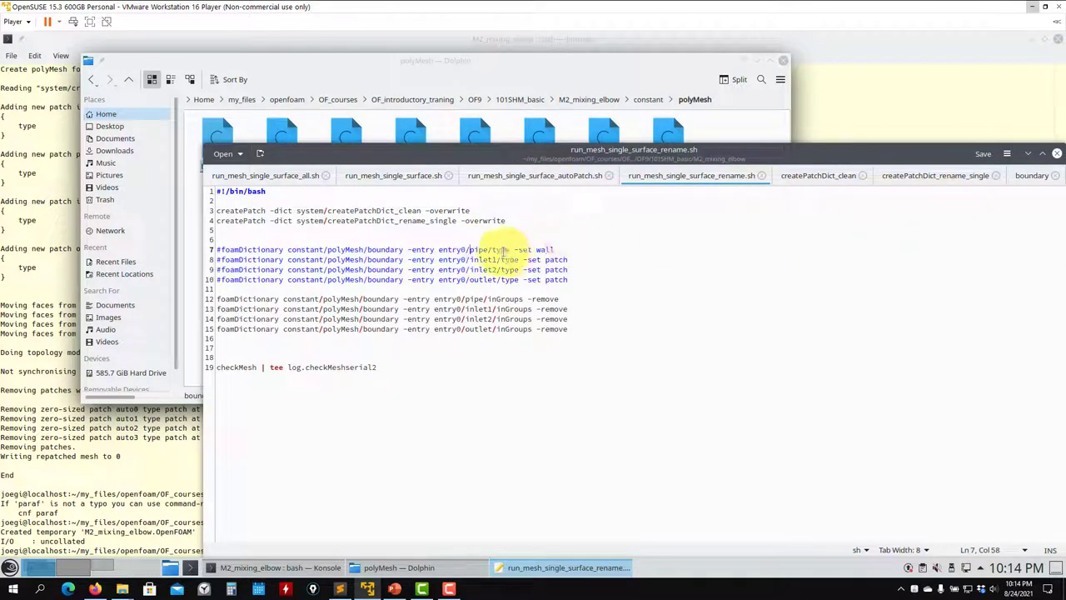
left_click(1031, 175)
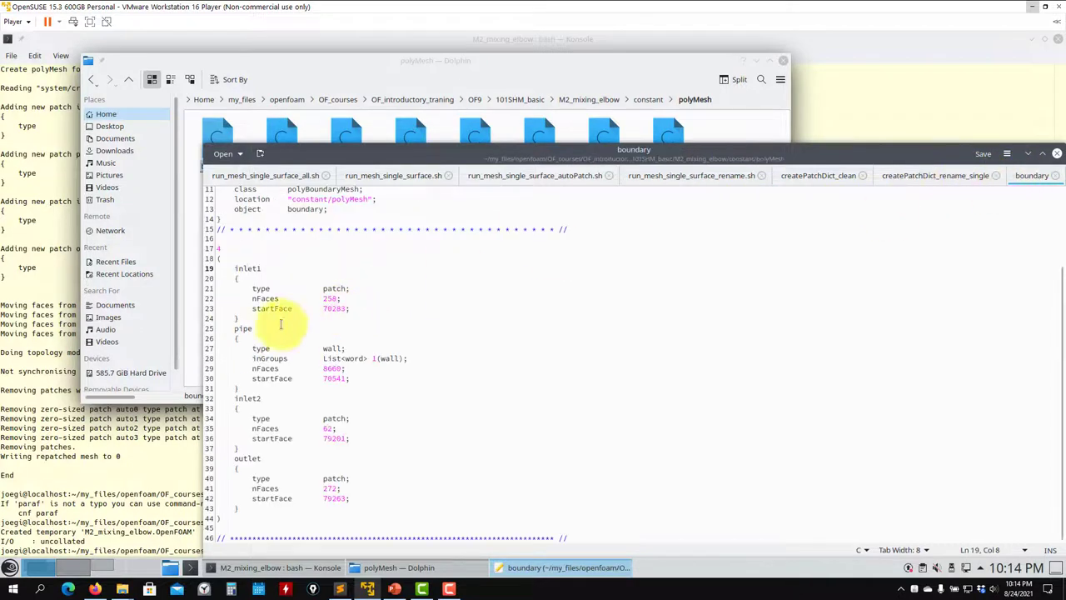
left_click(250, 328)
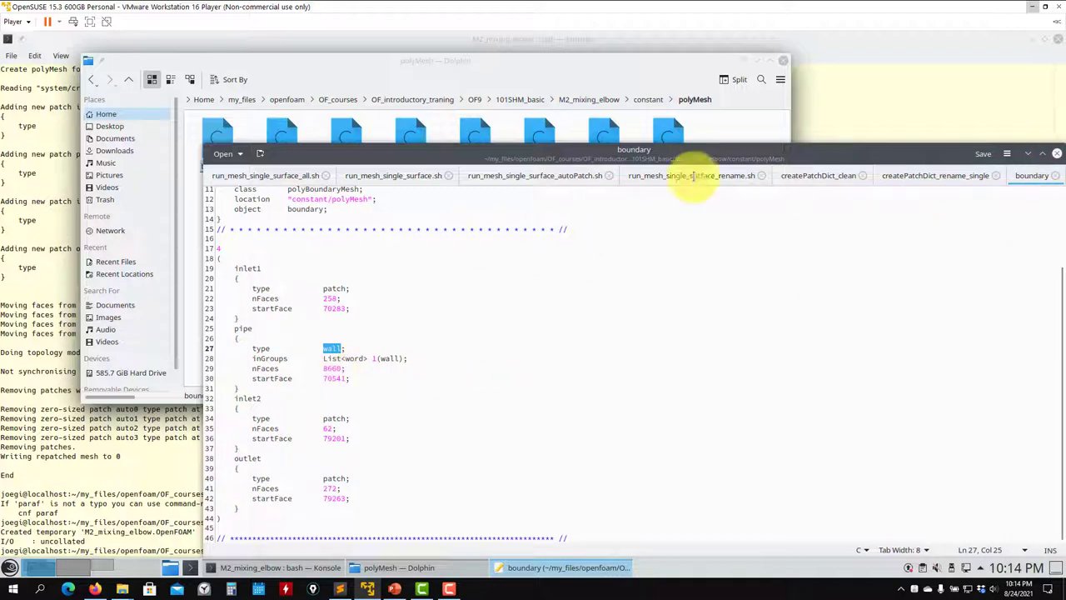
Copy the four foamDictionary inGroups -remove commands for pipe, inlet1, inlet2 and outlet from the rename script and run them in the terminal.
left_click(571, 177)
left_click(677, 175)
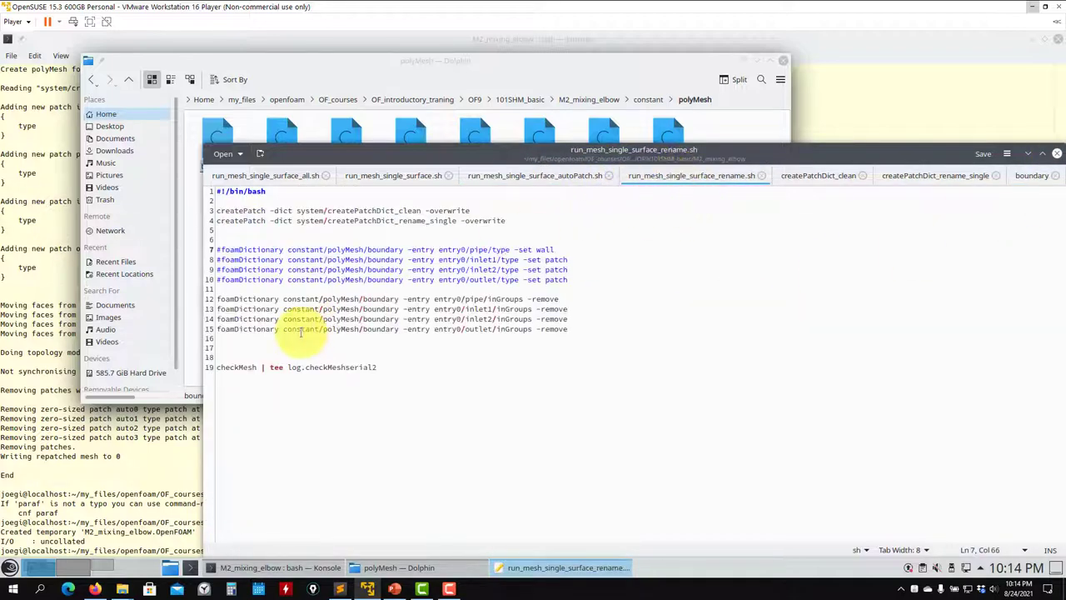
left_click_drag(570, 329, 179, 300)
key("ctrl+c")
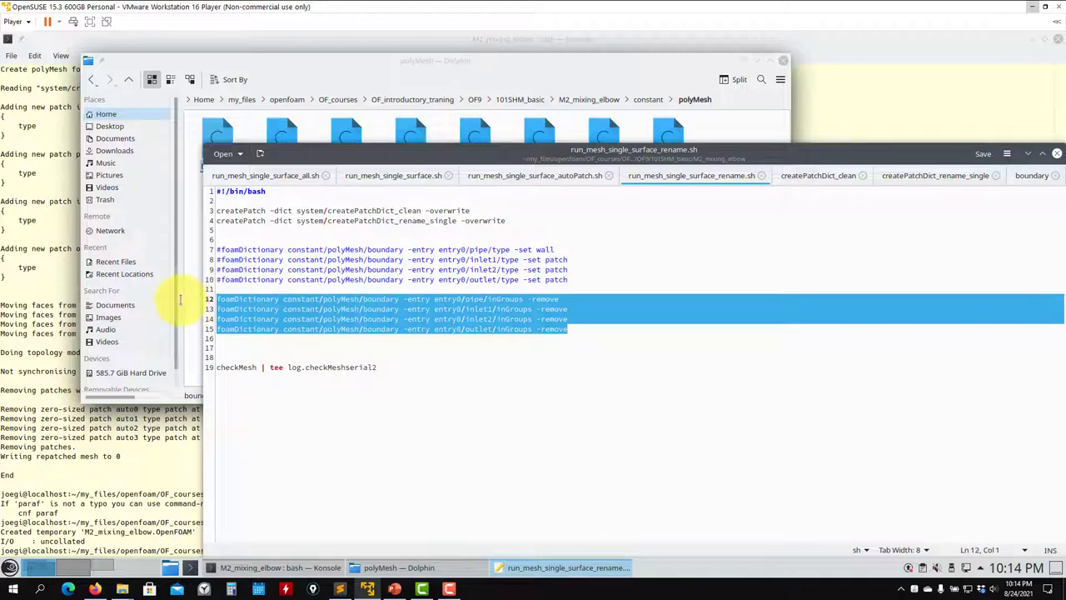
left_click(44, 437)
key("ctrl+shift+v")
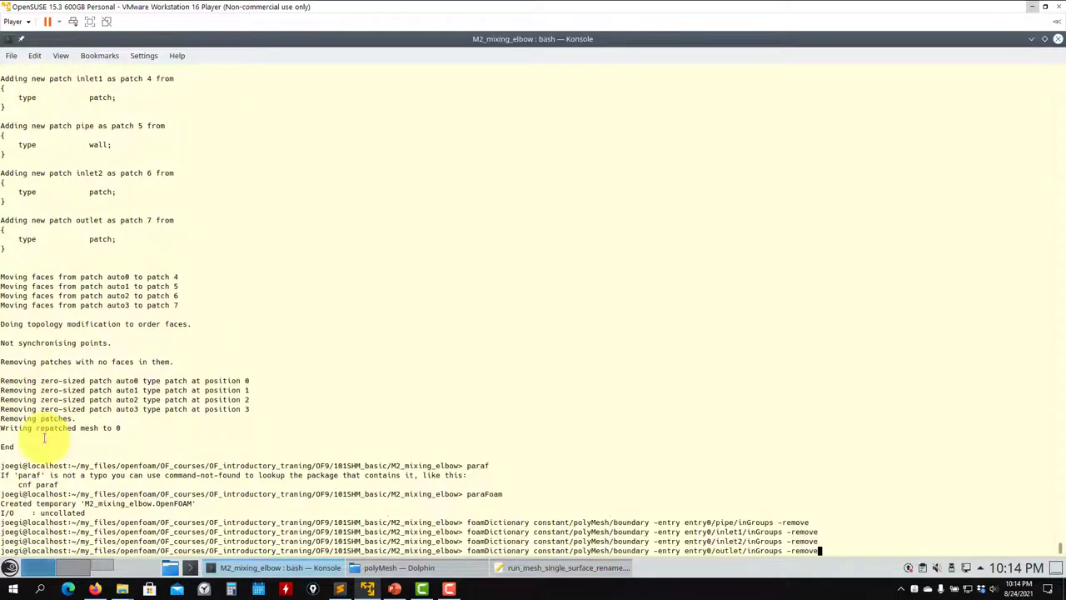
key("Return")
Reload the boundary file in the text editor, check its patch entries for inGroups, and close the file and the editor.
left_click(554, 567)
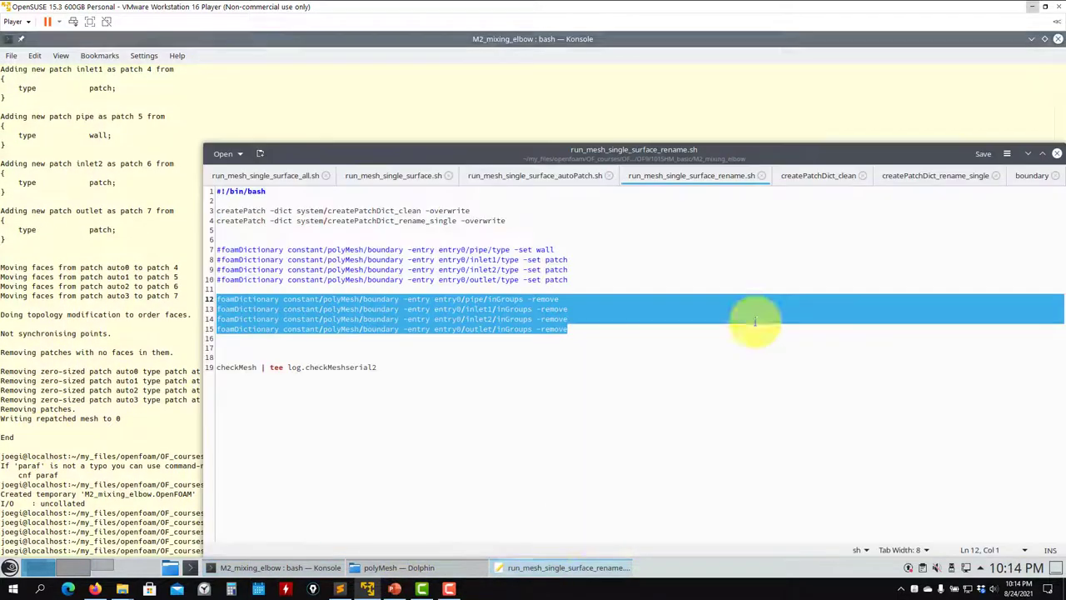
left_click(1032, 175)
left_click(1020, 200)
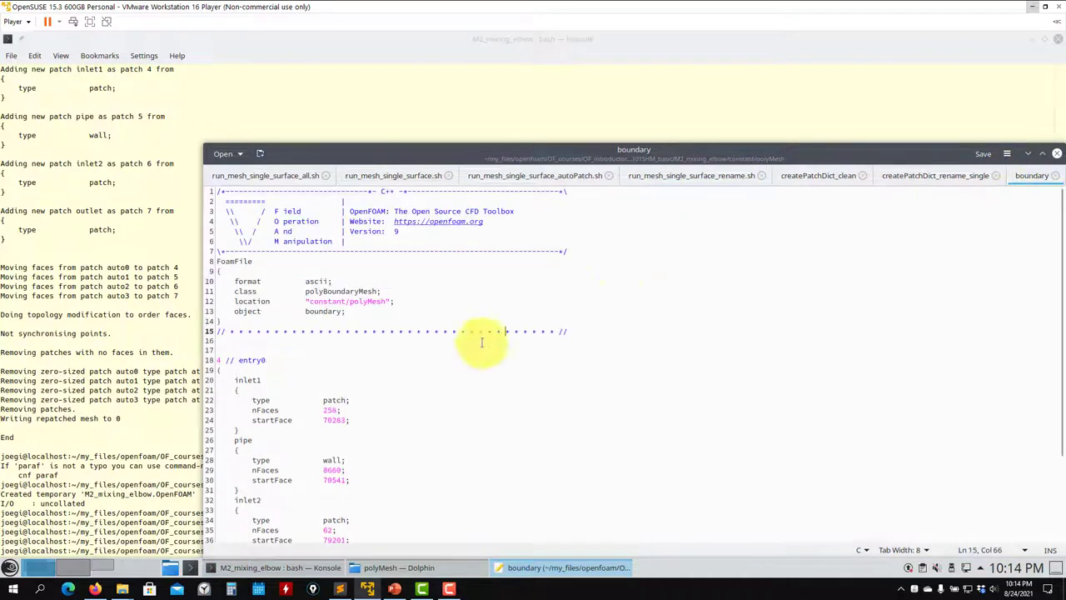
scroll(333, 408, "down", 4)
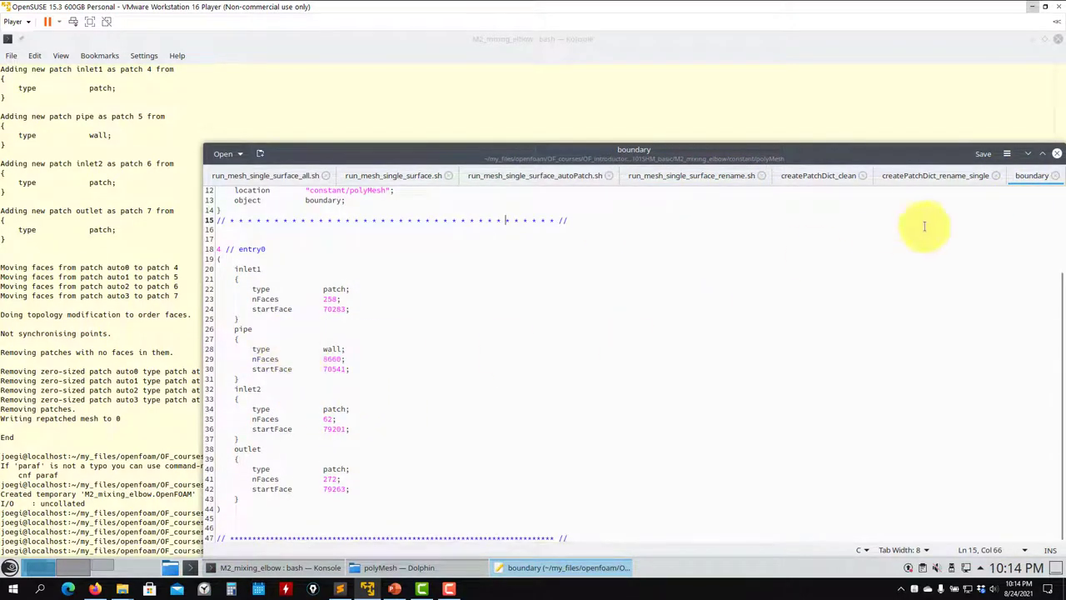
left_click(1055, 175)
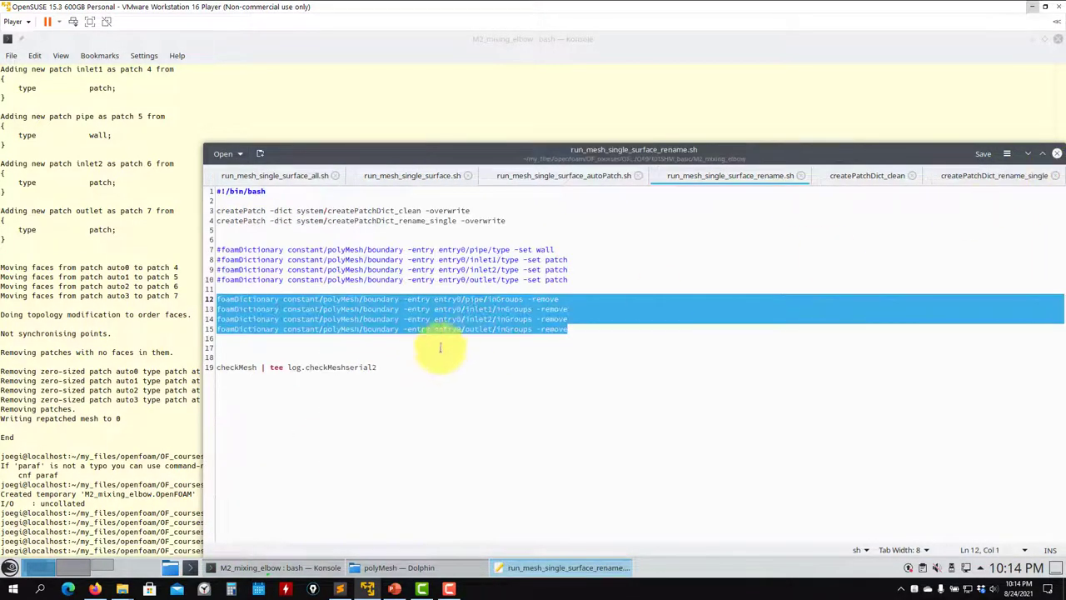
left_click(1055, 153)
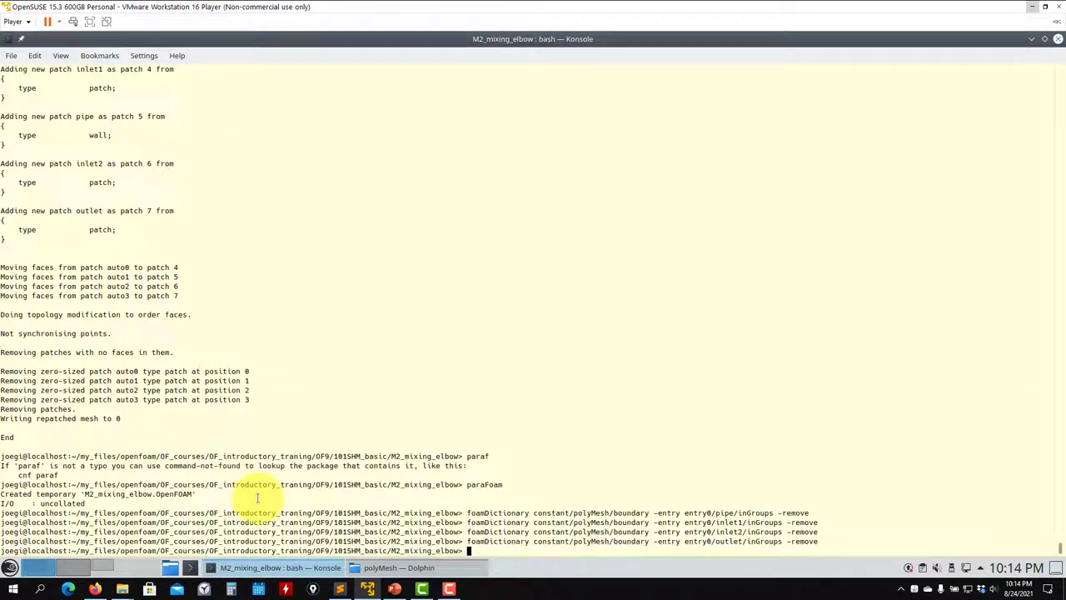
Reopen the boundary file from constant/polyMesh in the text editor and examine the patch names and the pipe patch's type.
left_click(399, 567)
left_click(127, 78)
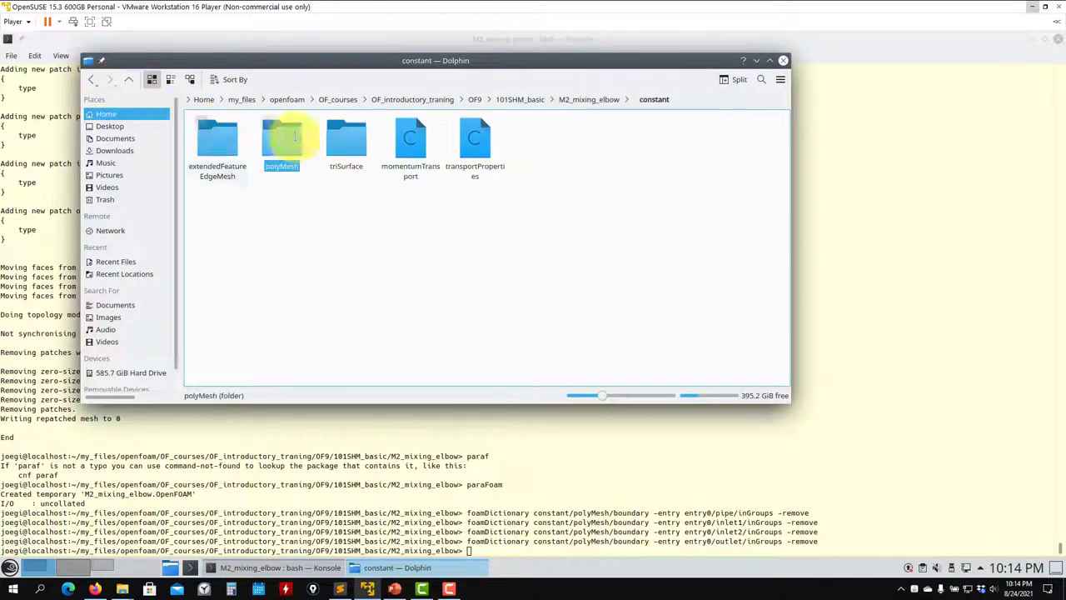
double_click(280, 143)
right_click(220, 152)
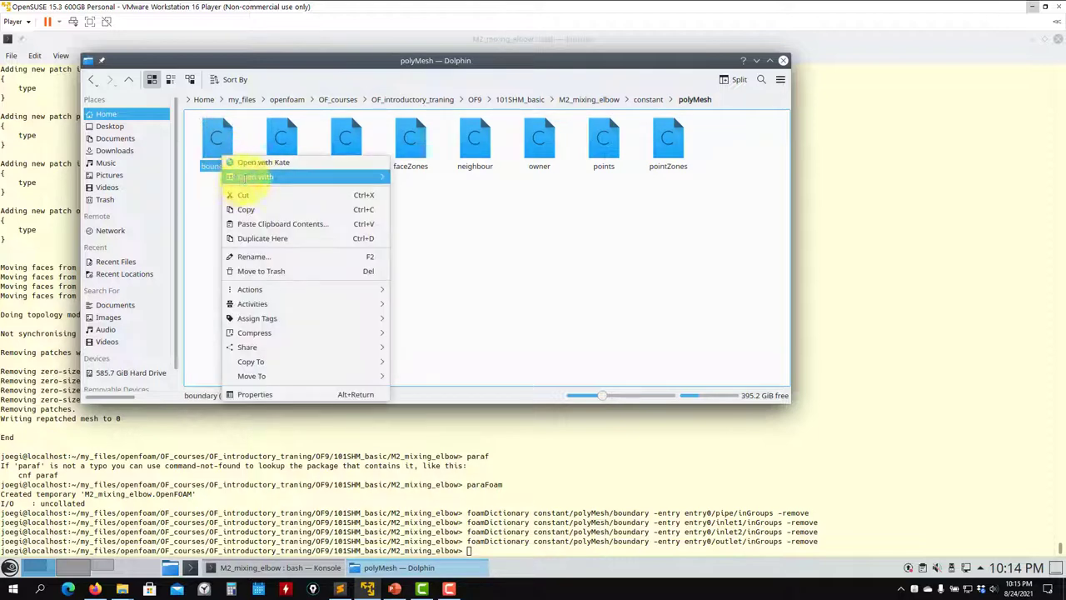
mouse_move(249, 177)
left_click(421, 219)
scroll(348, 310, "down", 3)
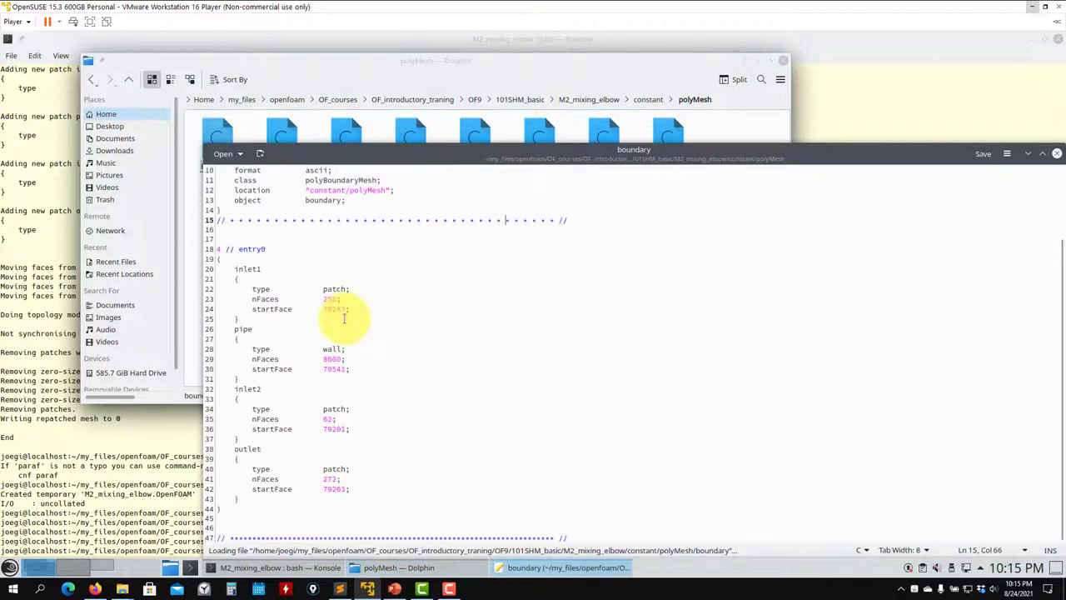
left_click(242, 269)
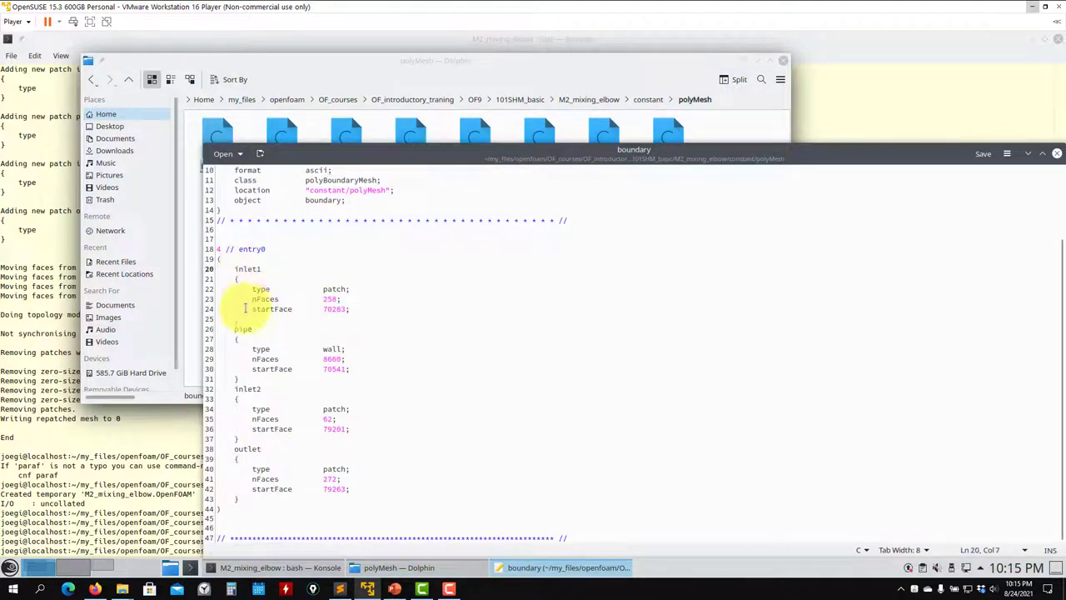
left_click(244, 389)
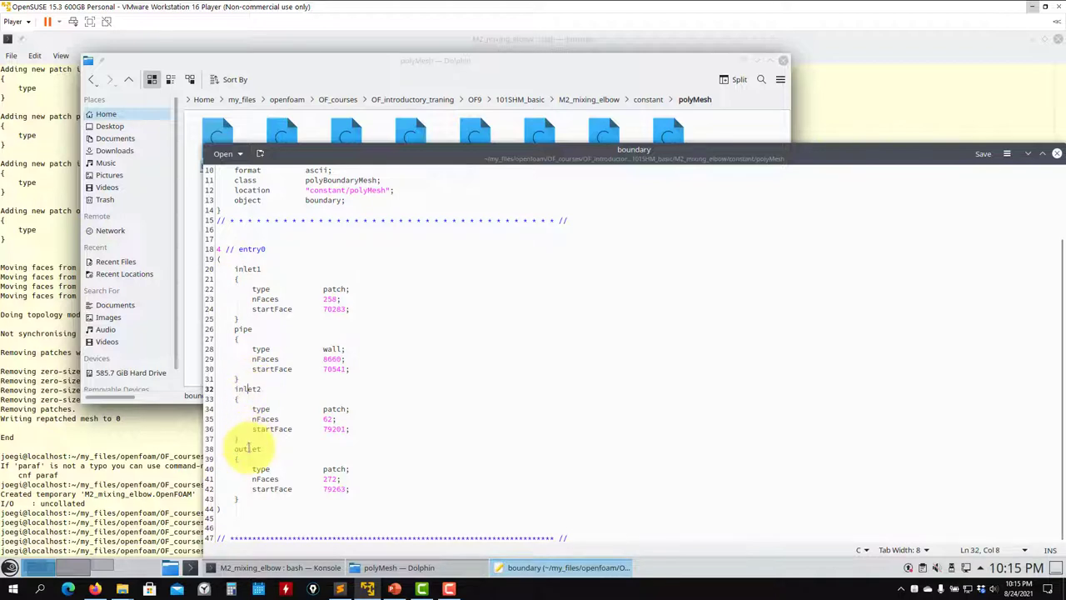
left_click_drag(343, 350, 177, 340)
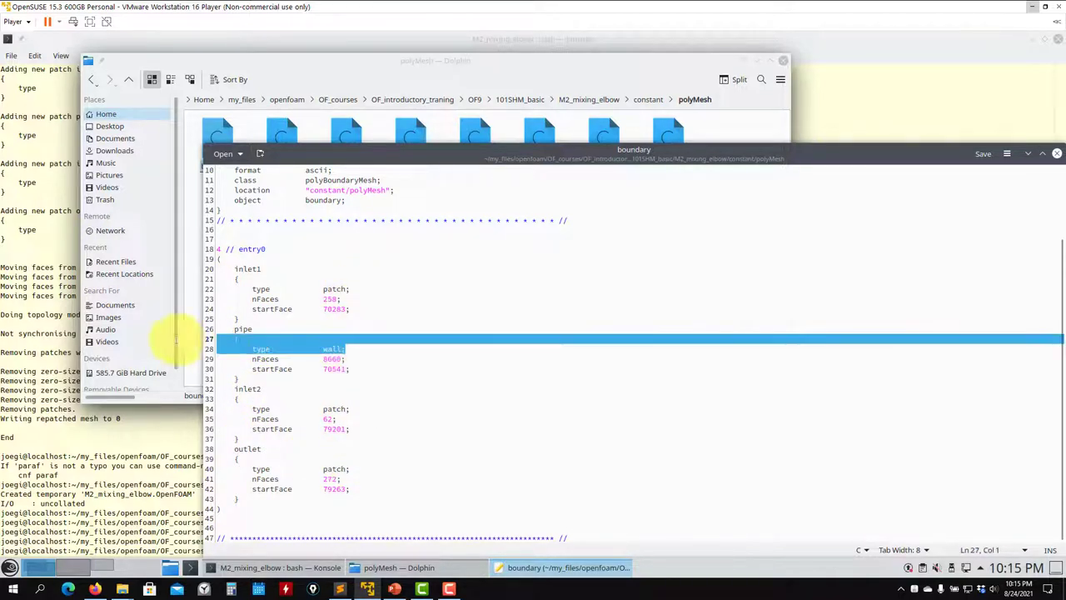
Open run_mesh_single_surface_all.sh from the M2_mixing_elbow case folder in the text editor and review the scripts it calls.
left_click(128, 79)
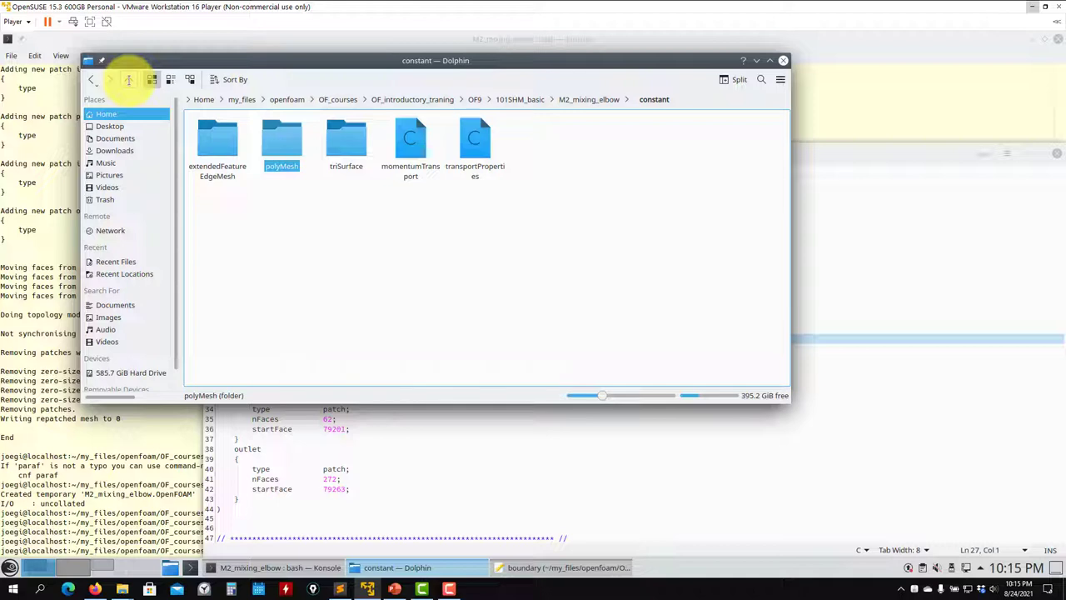
left_click(128, 79)
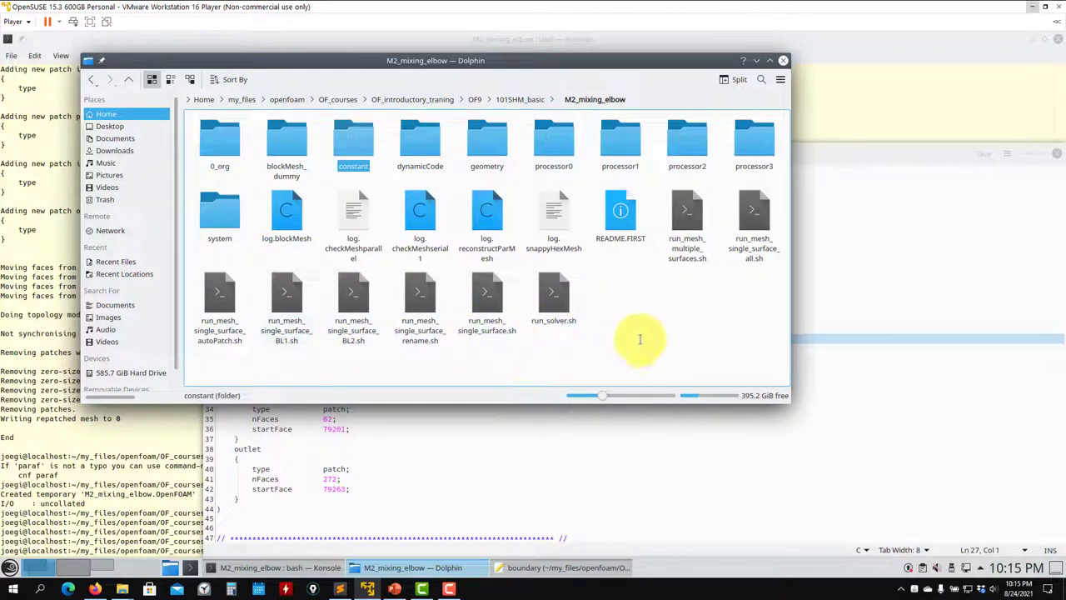
double_click(754, 218)
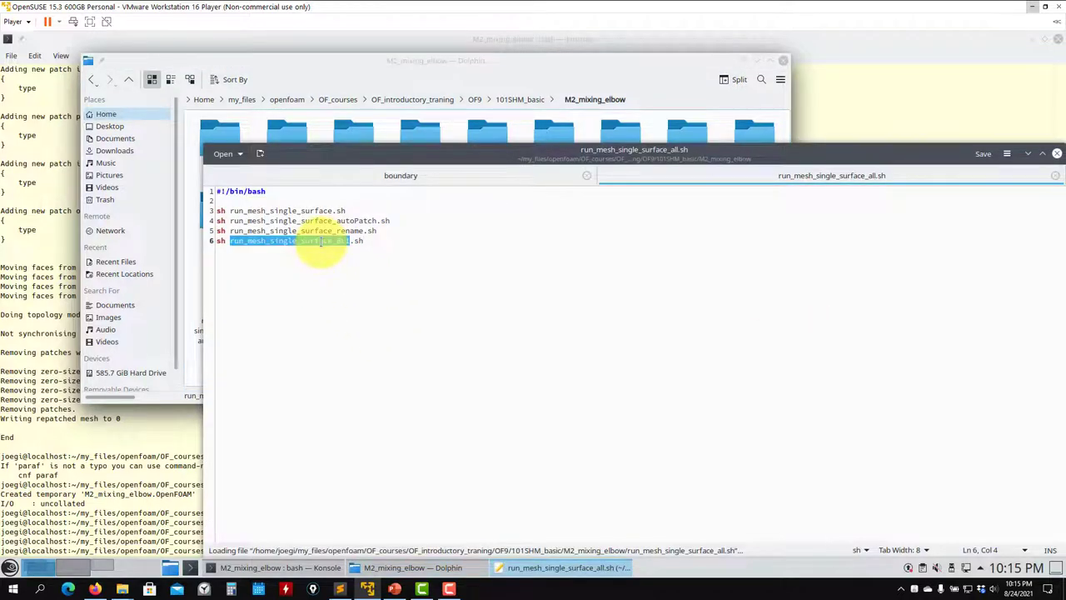
Launch paraFoam from the terminal in the M2_mixing_elbow case and load the mesh.
left_click(122, 435)
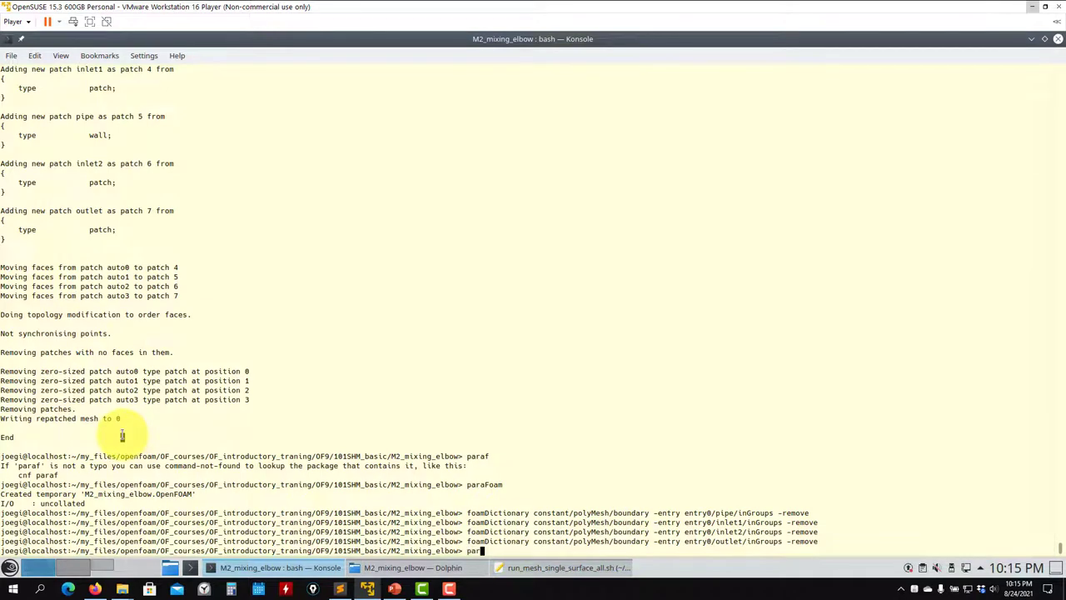
type("paraFoam")
key("Return")
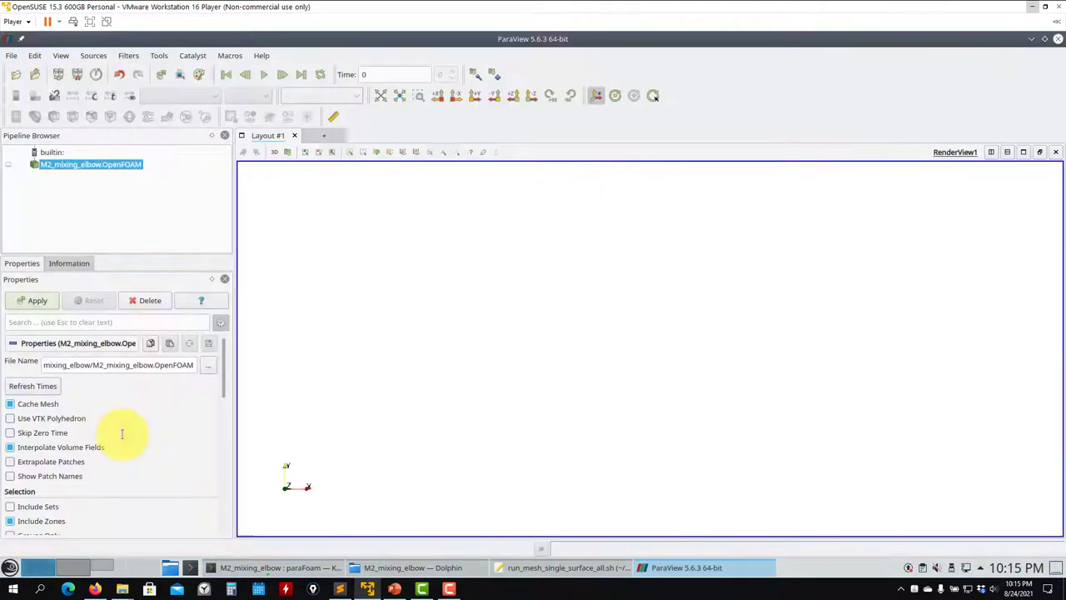
left_click(44, 304)
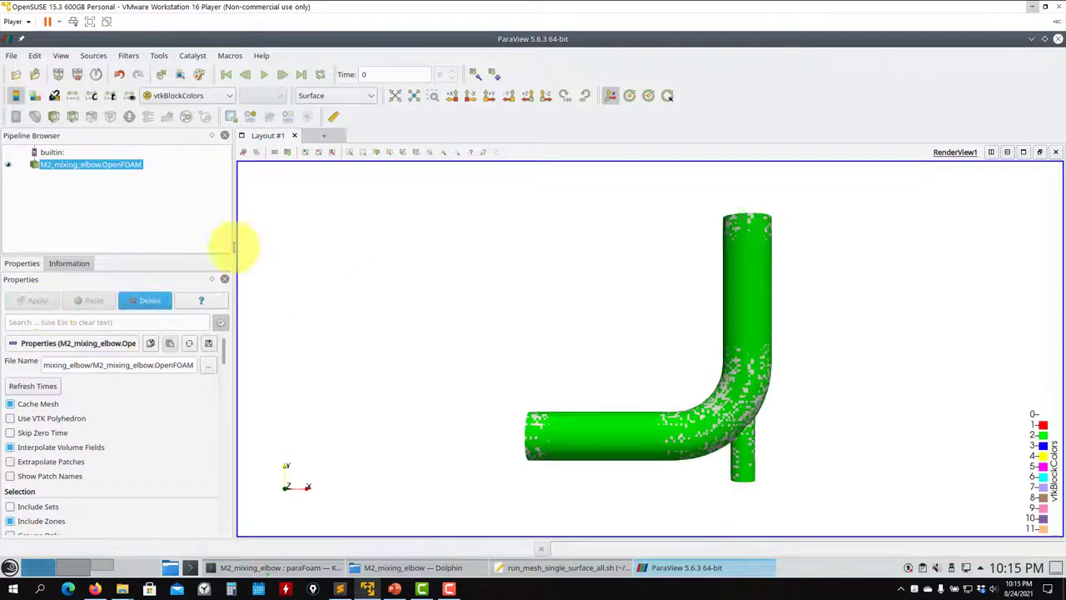
Slice the elbow mesh with a Z-normal plane, display it as Surface With Edges and hide the slice plane.
left_click(72, 115)
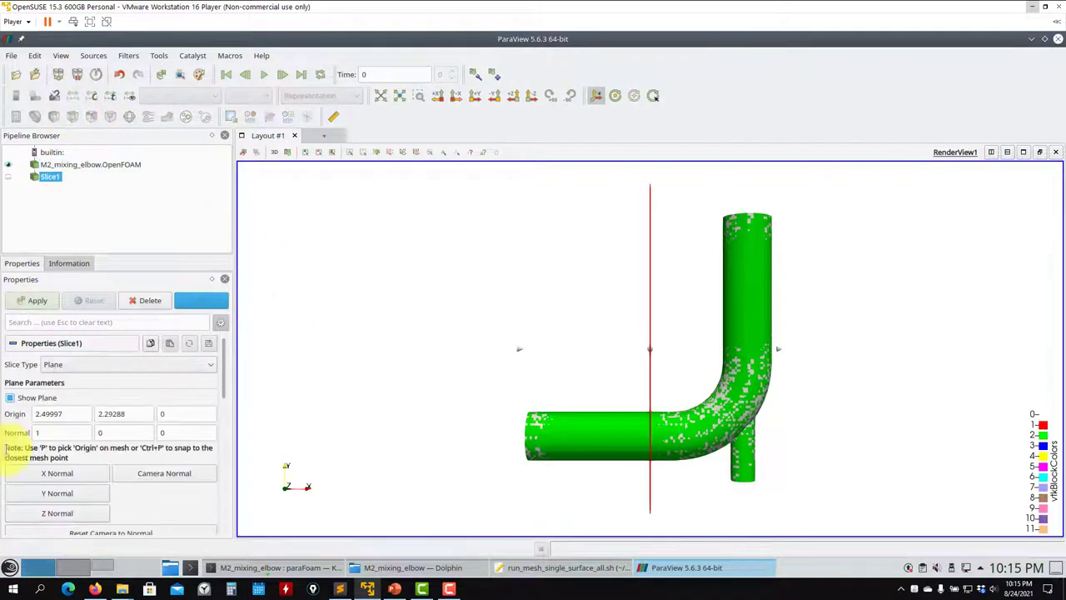
left_click(39, 510)
left_click(35, 300)
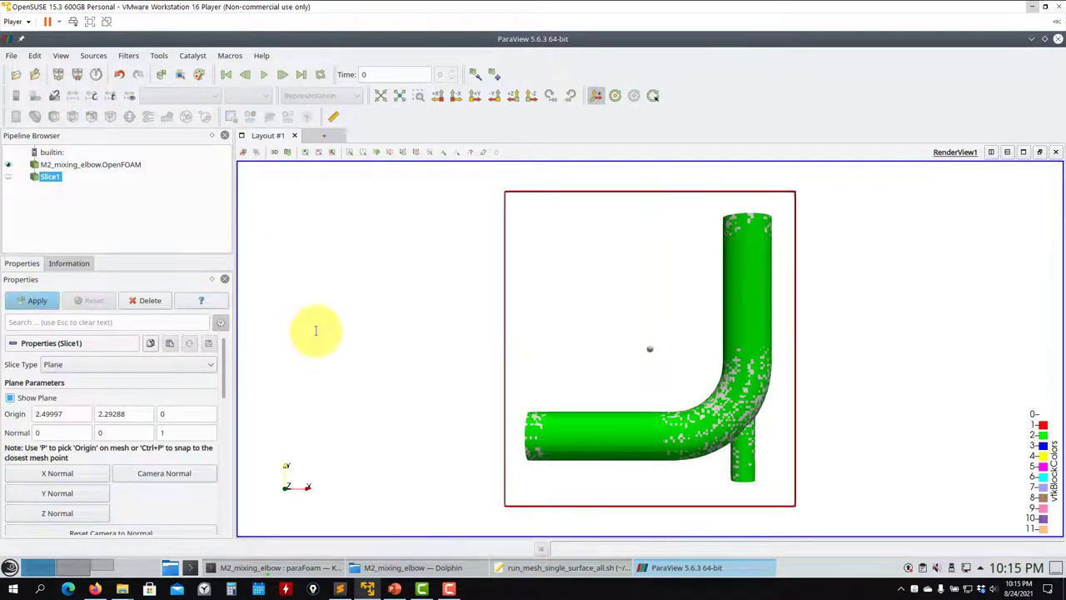
left_click(358, 95)
left_click(333, 191)
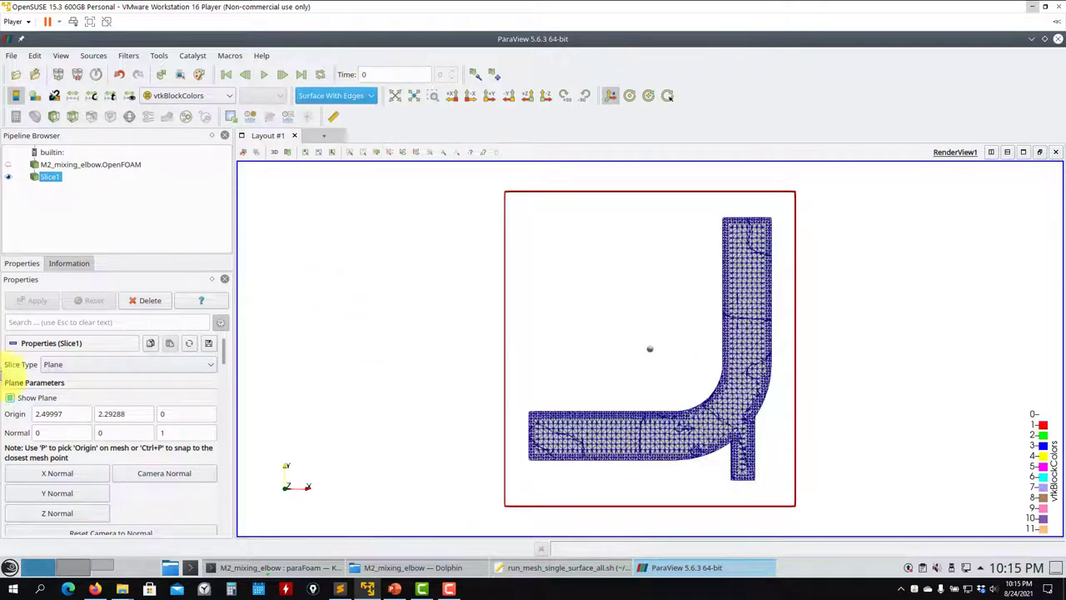
left_click(48, 397)
Inspect the sliced mesh along the pipe walls and around the small inlet junction, and close ParaView.
scroll(547, 469, "up", 3)
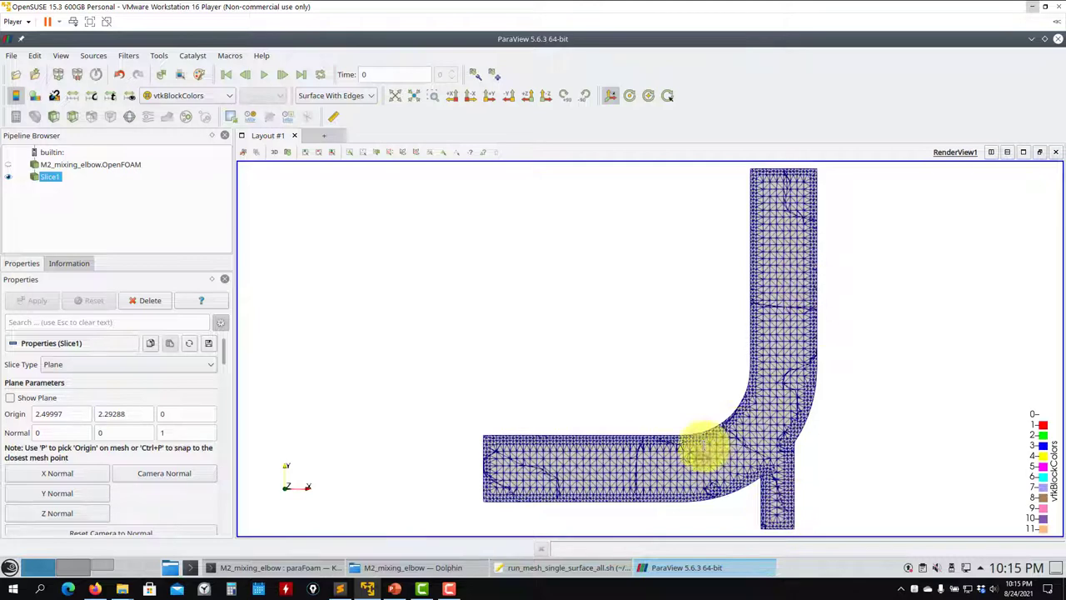
scroll(624, 433, "down", 1)
scroll(488, 450, "up", 3)
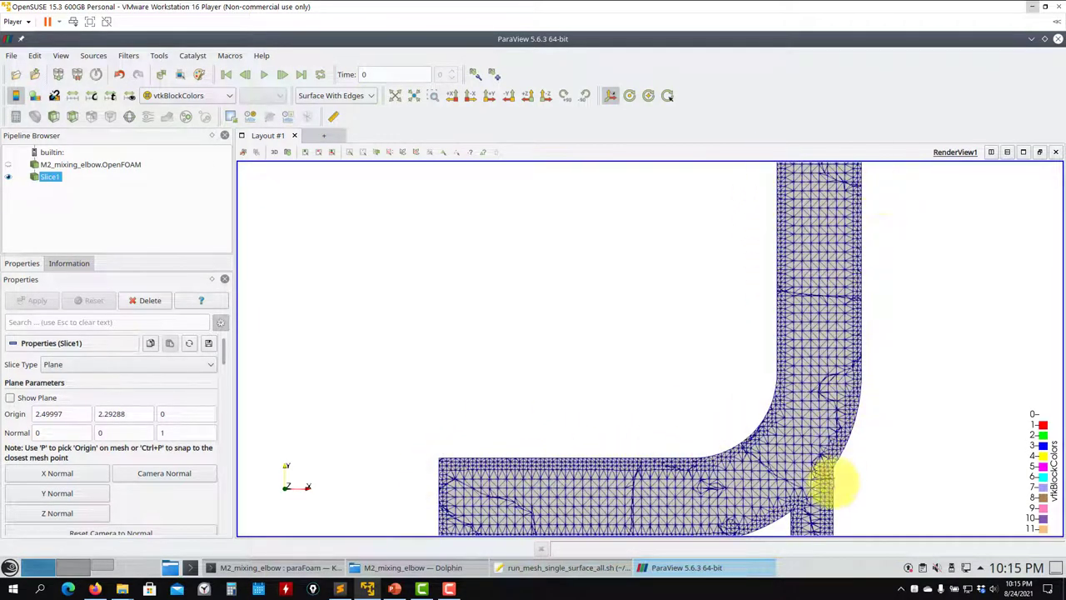
scroll(803, 491, "down", 2)
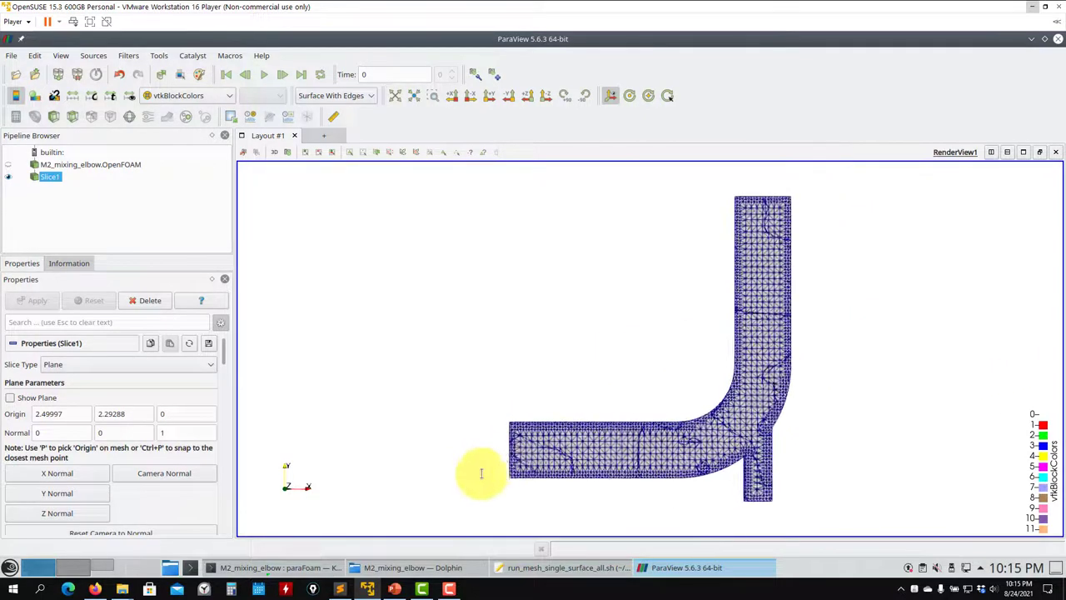
scroll(491, 458, "up", 1)
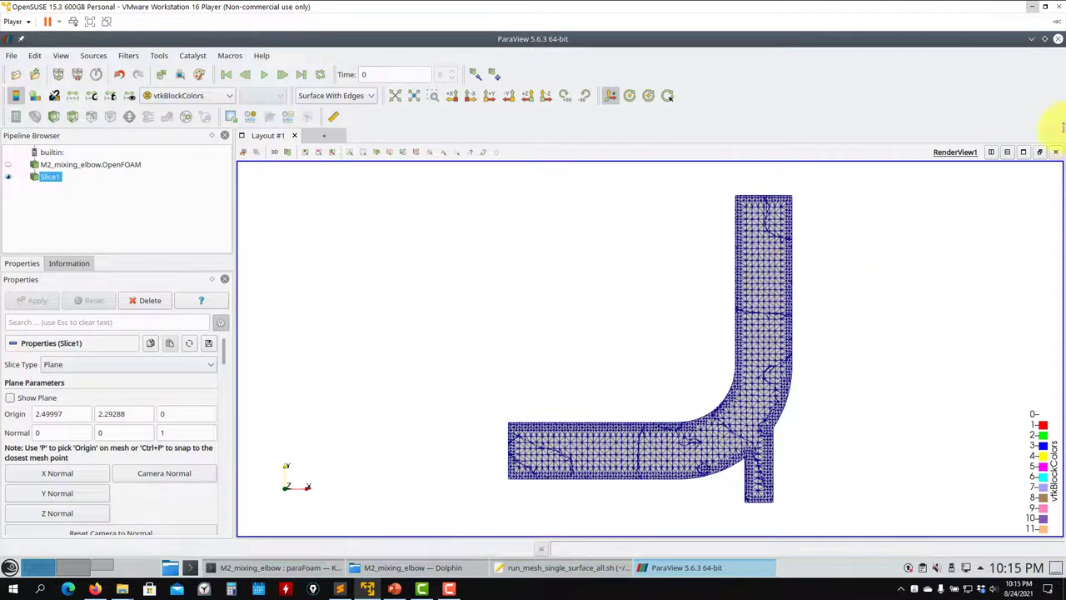
left_click(1053, 39)
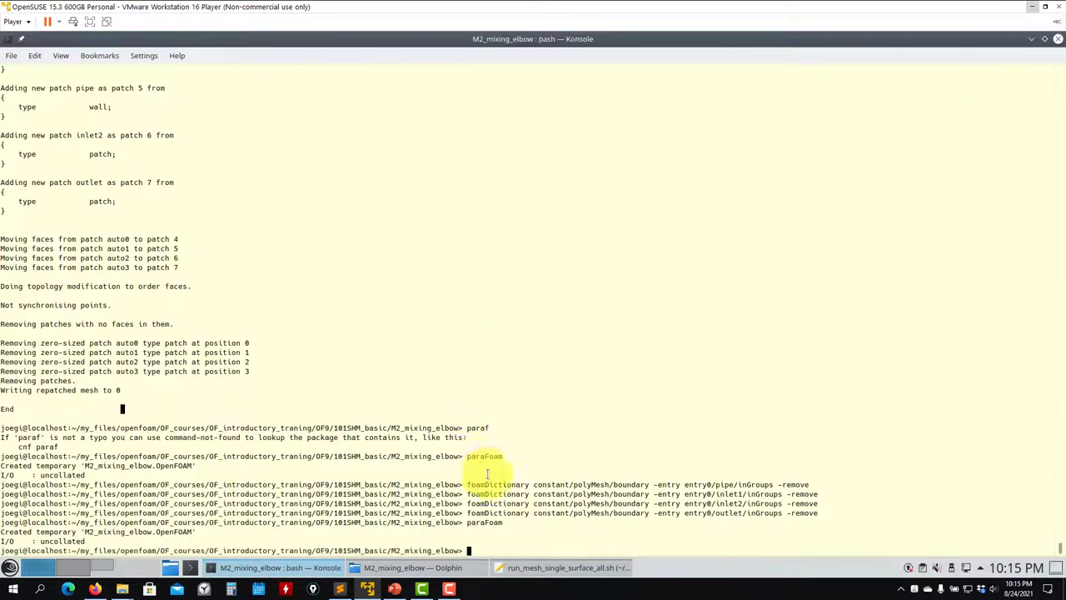
Return to run_mesh_single_surface_all.sh, open run_mesh_single_surface_BL1.sh from the case folder and examine its snappyHexMesh command line.
left_click(531, 566)
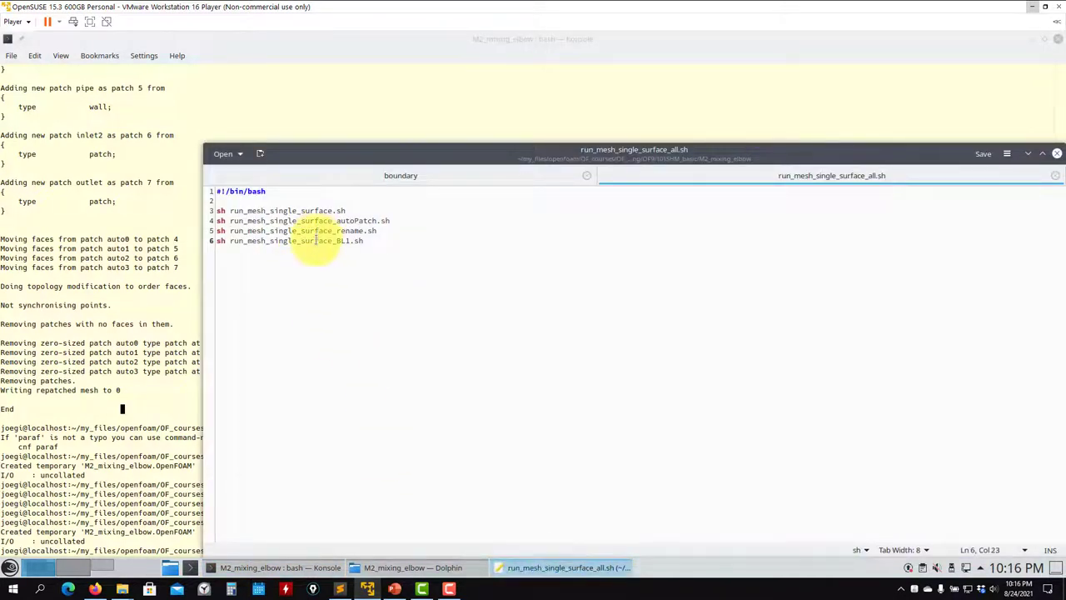
left_click(356, 567)
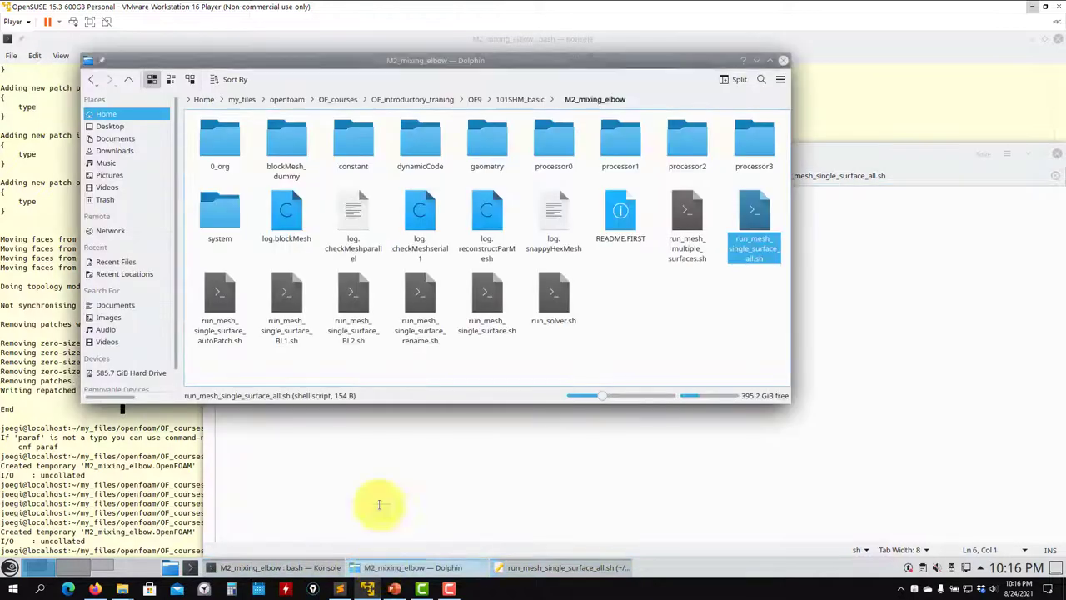
double_click(287, 300)
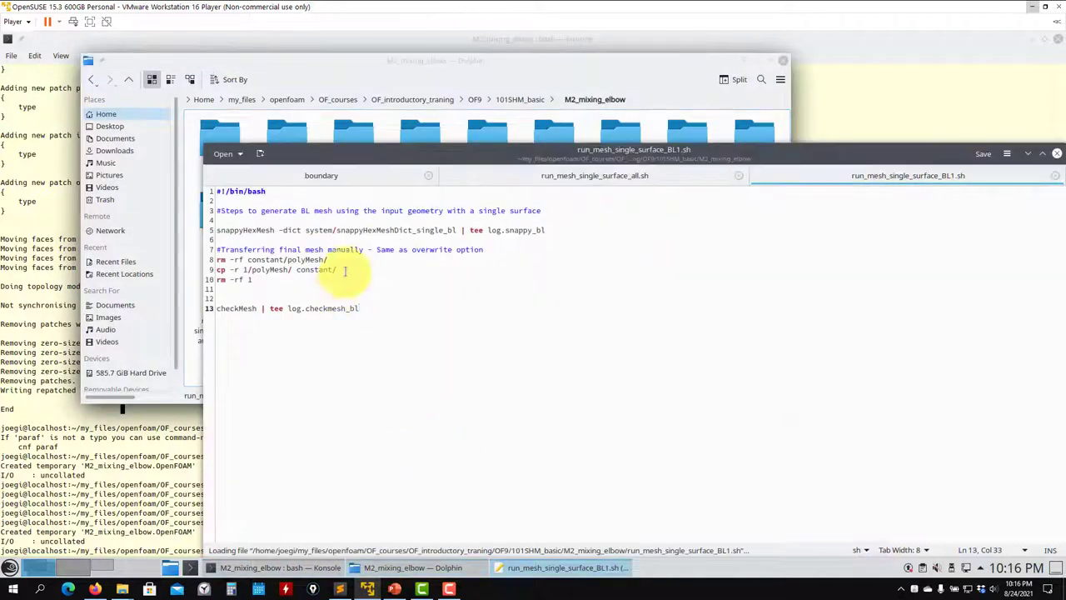
double_click(248, 231)
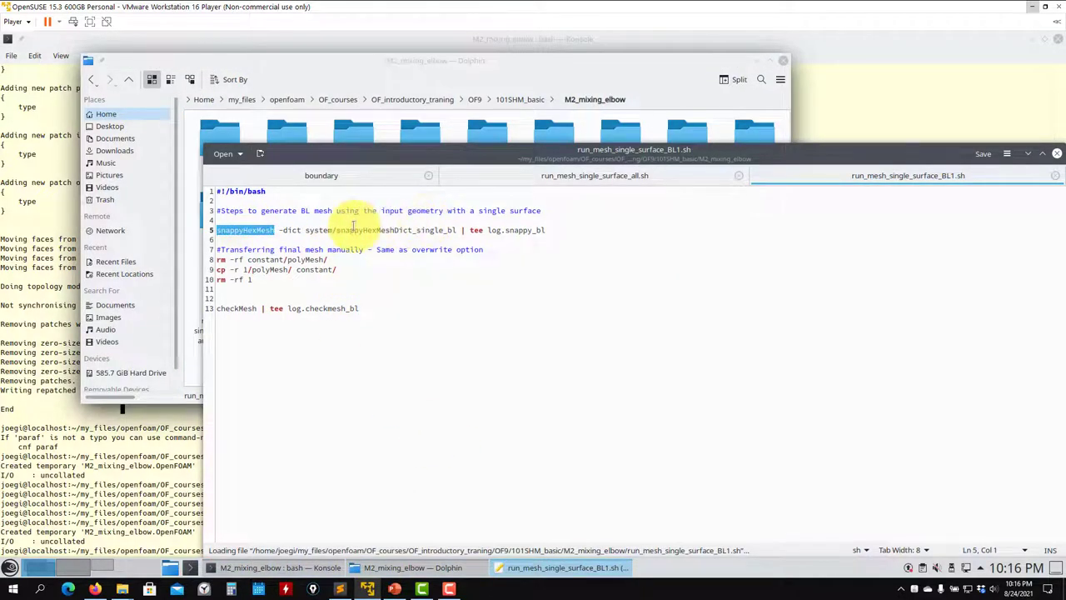
left_click(330, 231)
triple_click(337, 230)
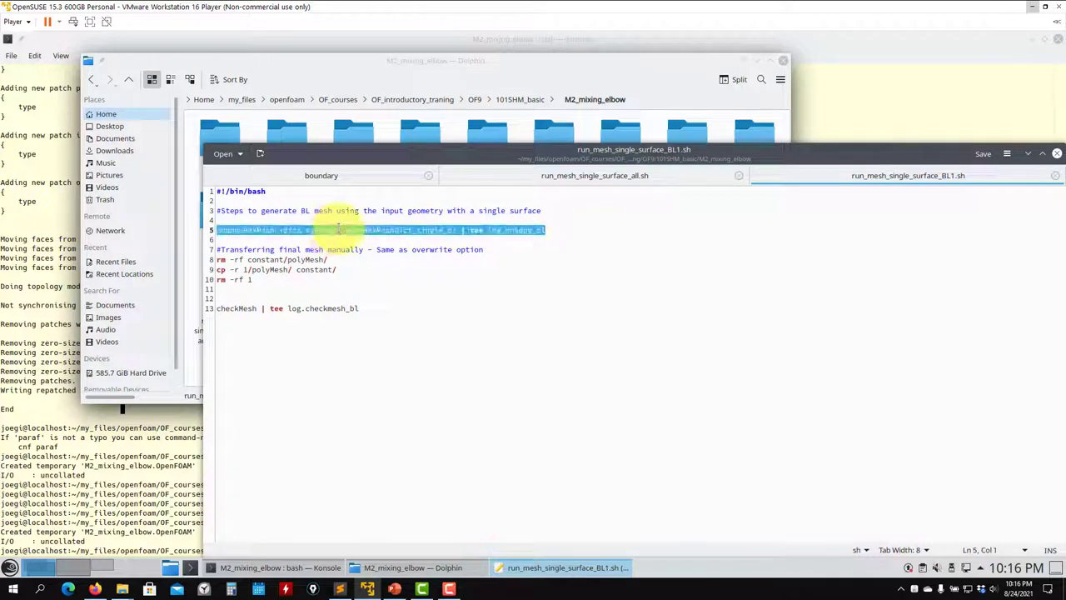
Open snappyHexMeshDict_single from the system folder, check its castellatedMesh, snap and addLayers switches, and close the file.
left_click(467, 117)
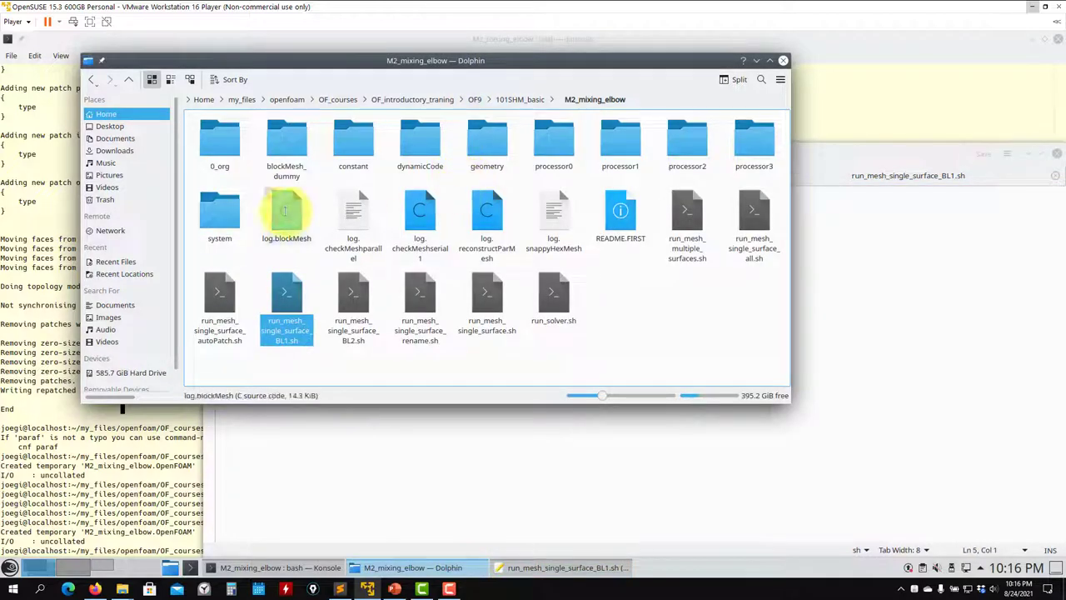
double_click(221, 218)
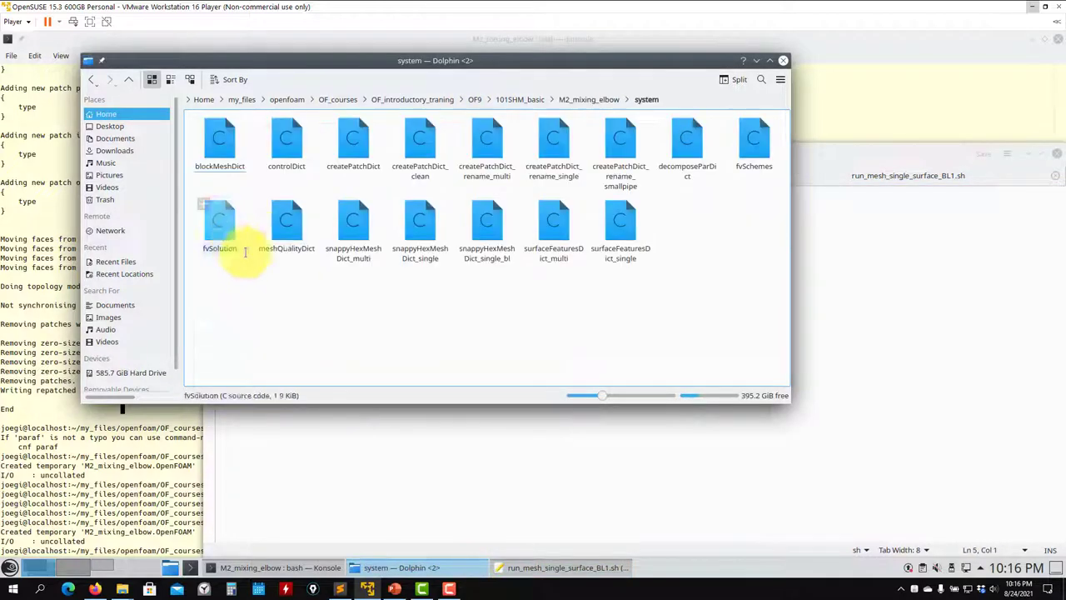
double_click(417, 236)
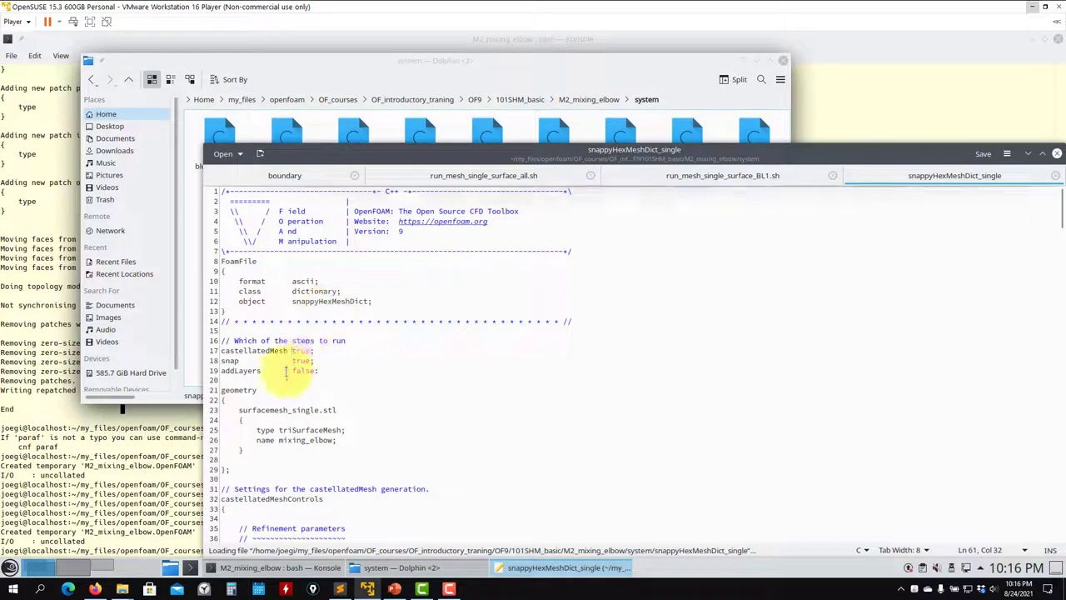
left_click(312, 361)
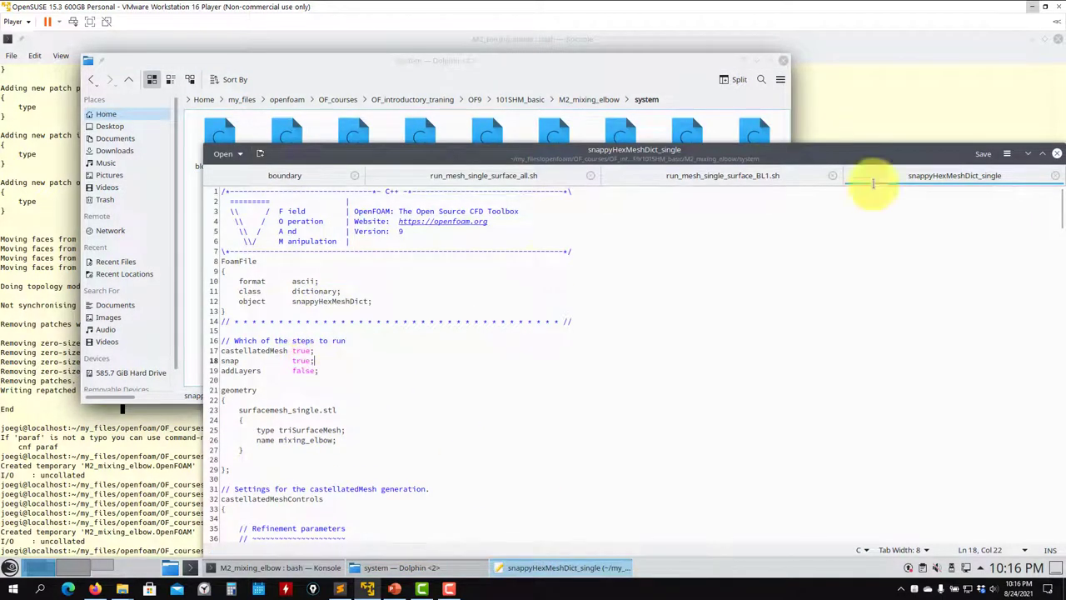
left_click(1055, 175)
Open snappyHexMeshDict_single_bl from the system folder and examine its step switches, absolute boundary layer parameters and the pipe entry under layers.
left_click(530, 75)
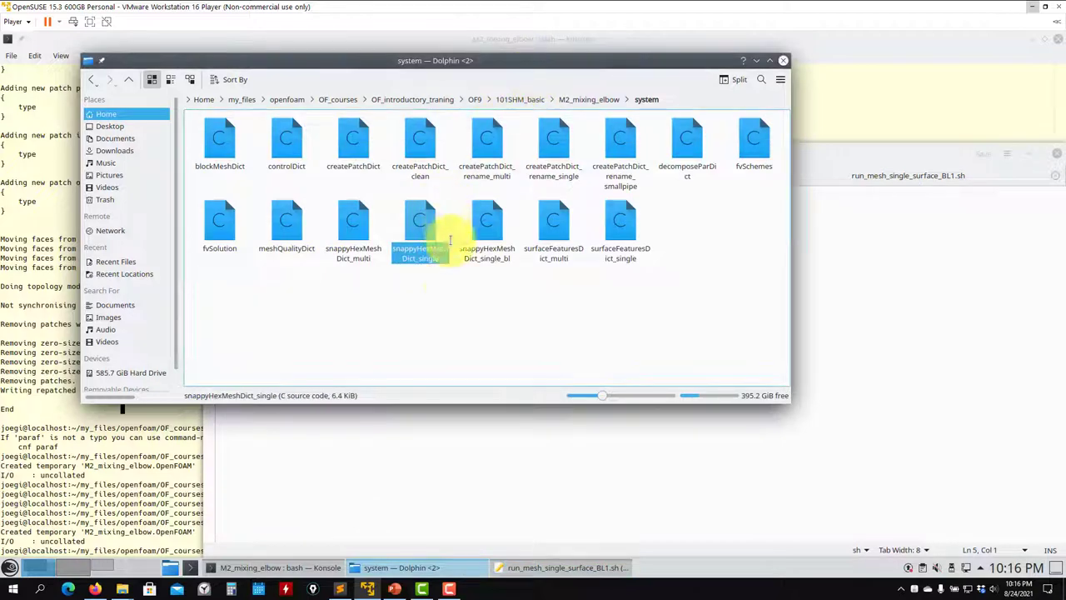
left_click_drag(487, 223, 549, 458)
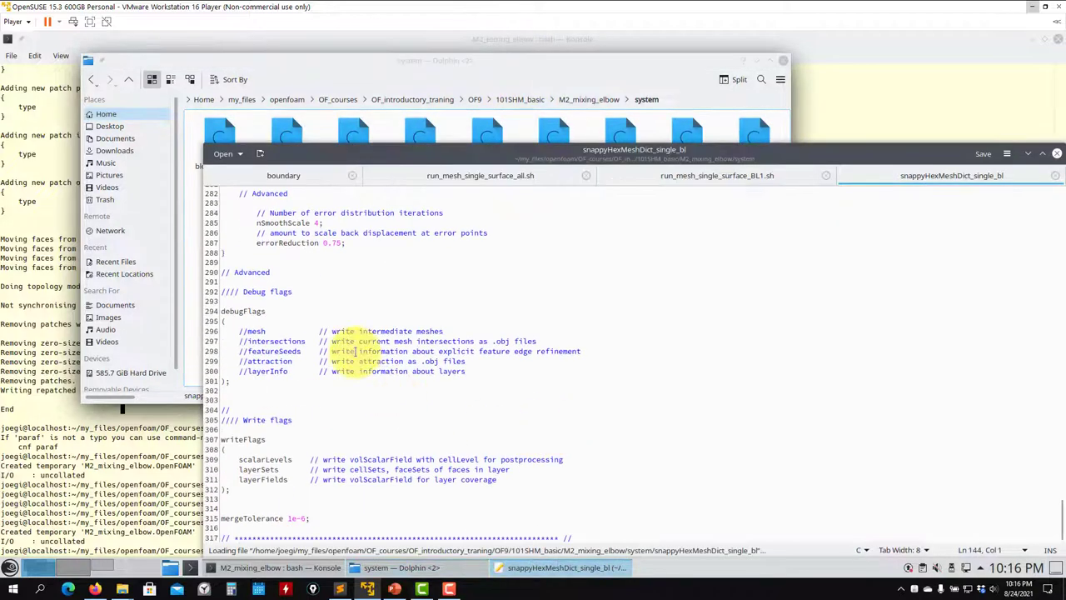
scroll(352, 352, "up", 20)
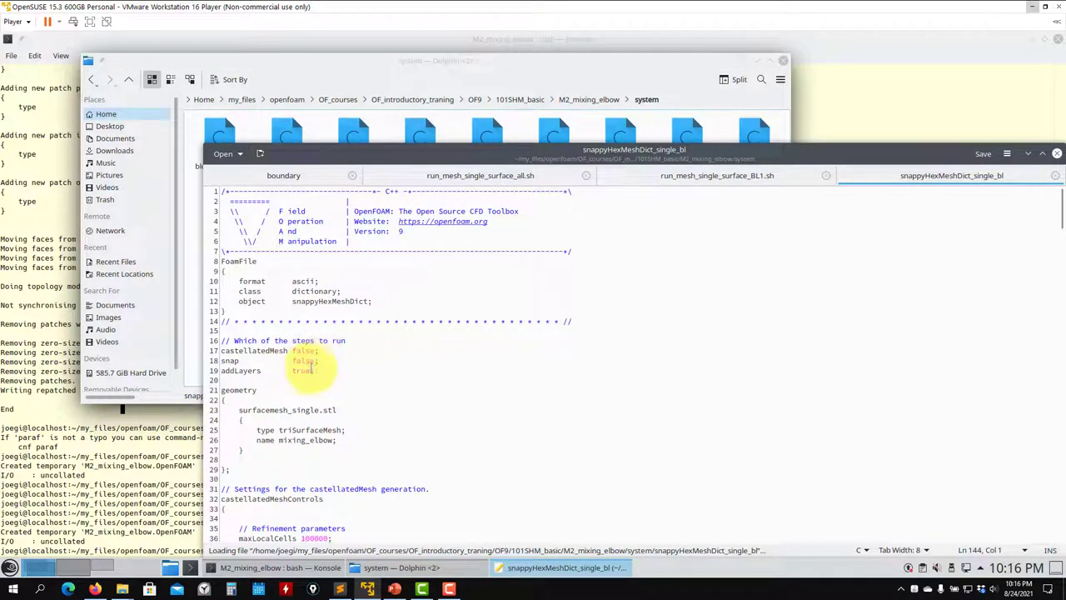
scroll(308, 371, "down", 20)
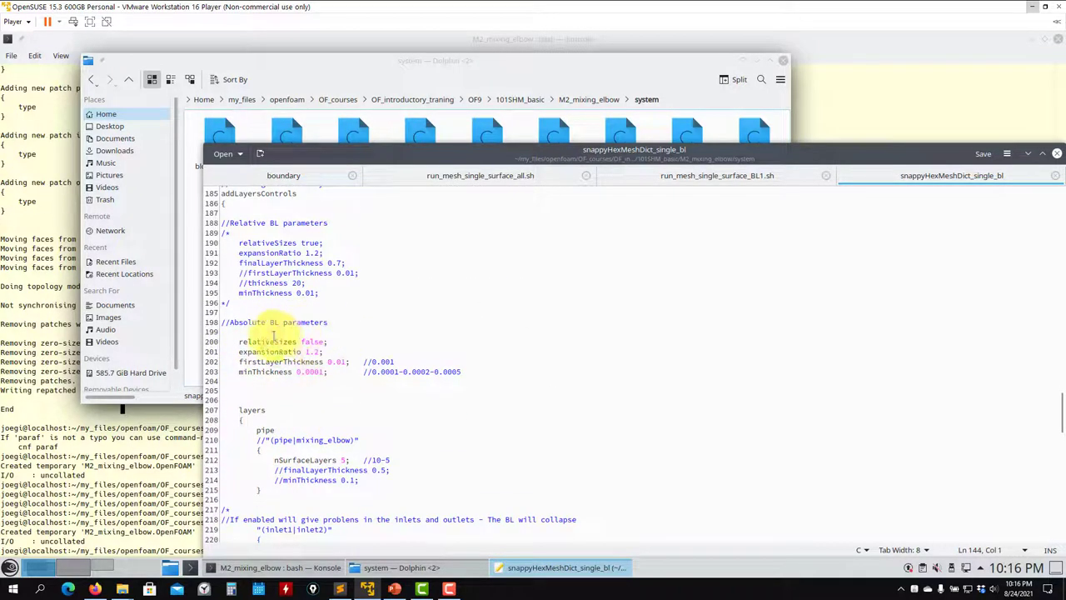
left_click_drag(239, 341, 329, 342)
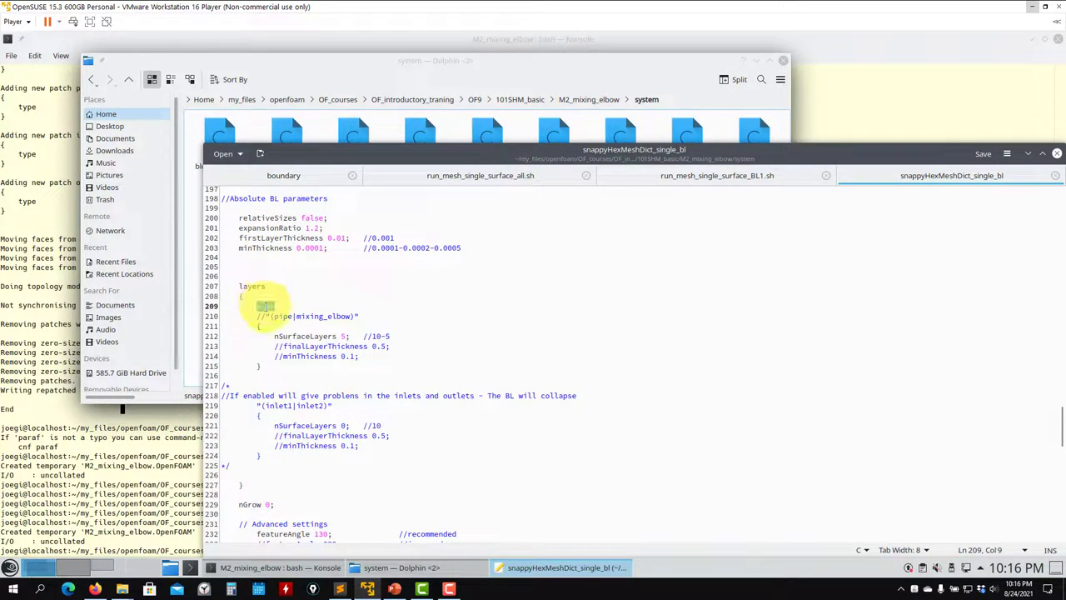
scroll(337, 369, "down", 4)
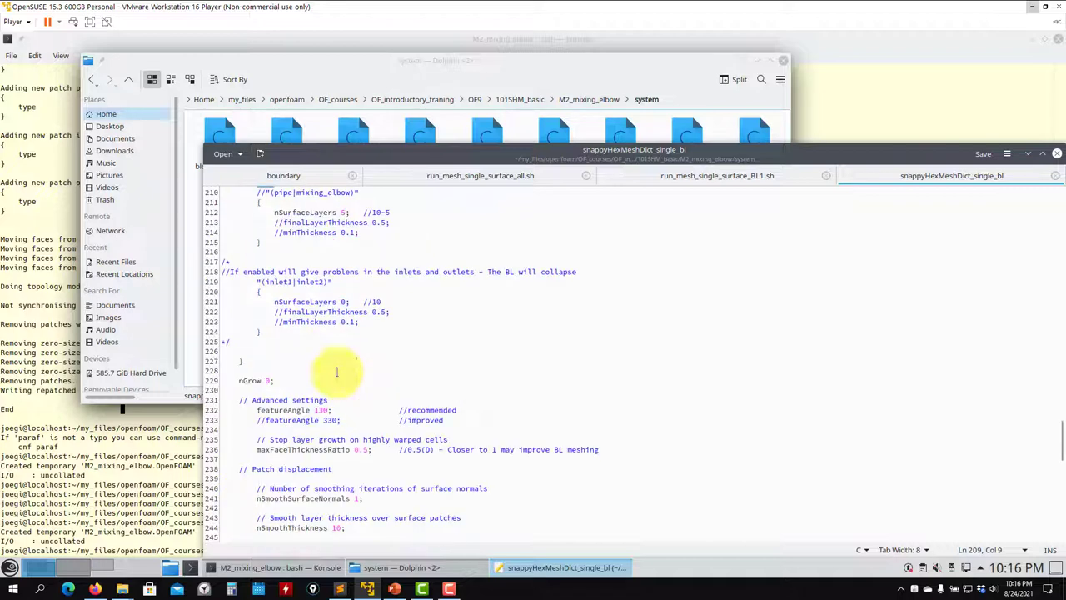
Compare the BL1 line in run_mesh_single_surface_all.sh with the snappyHexMesh, mesh transfer and checkMesh commands in run_mesh_single_surface_BL1.sh.
left_click(851, 112)
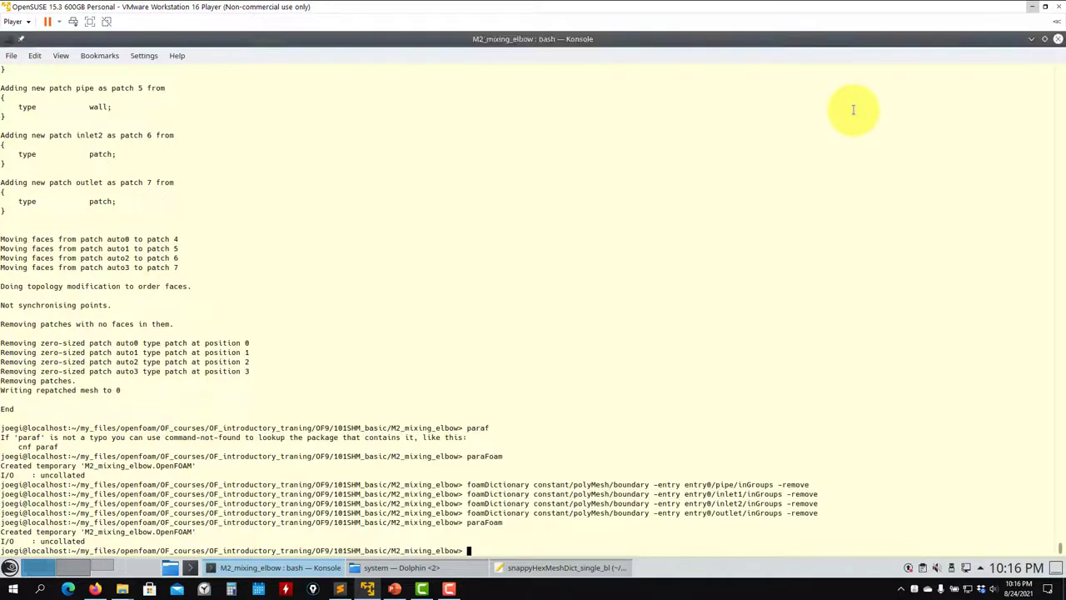
left_click(581, 565)
left_click(405, 182)
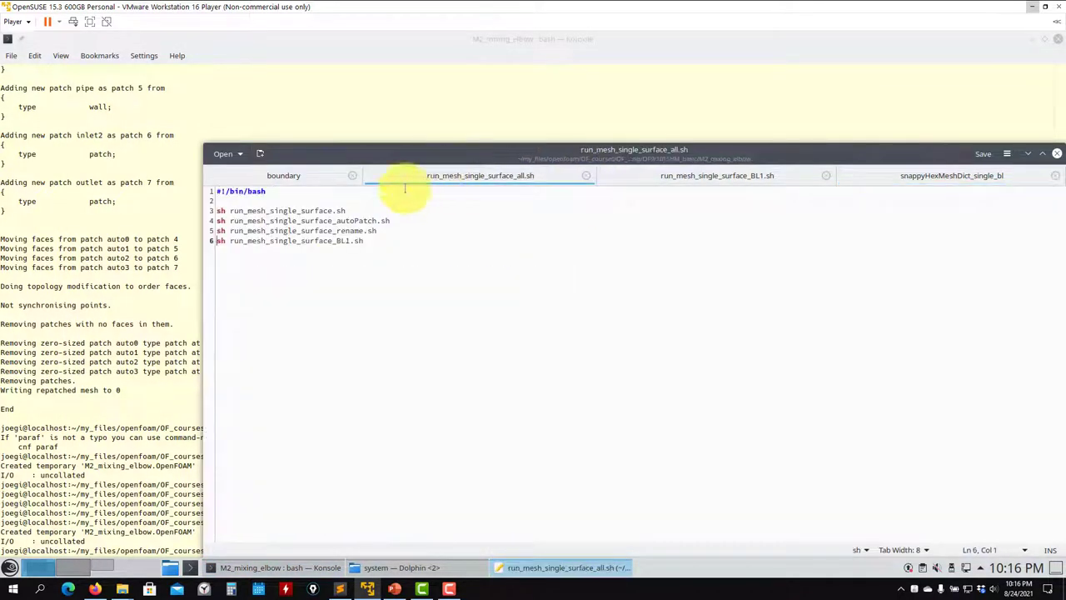
triple_click(286, 240)
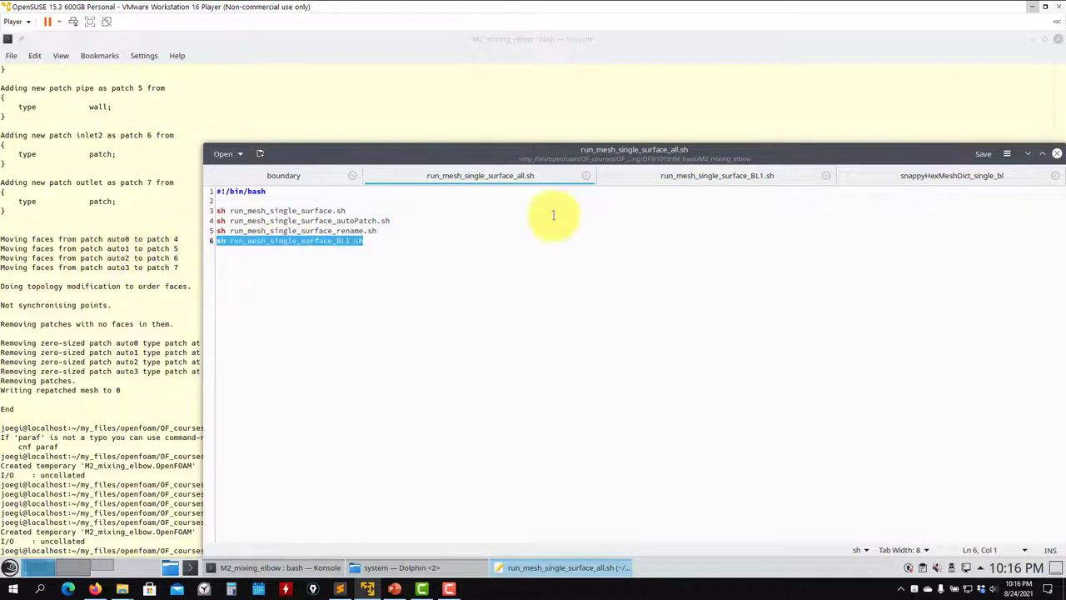
left_click(721, 176)
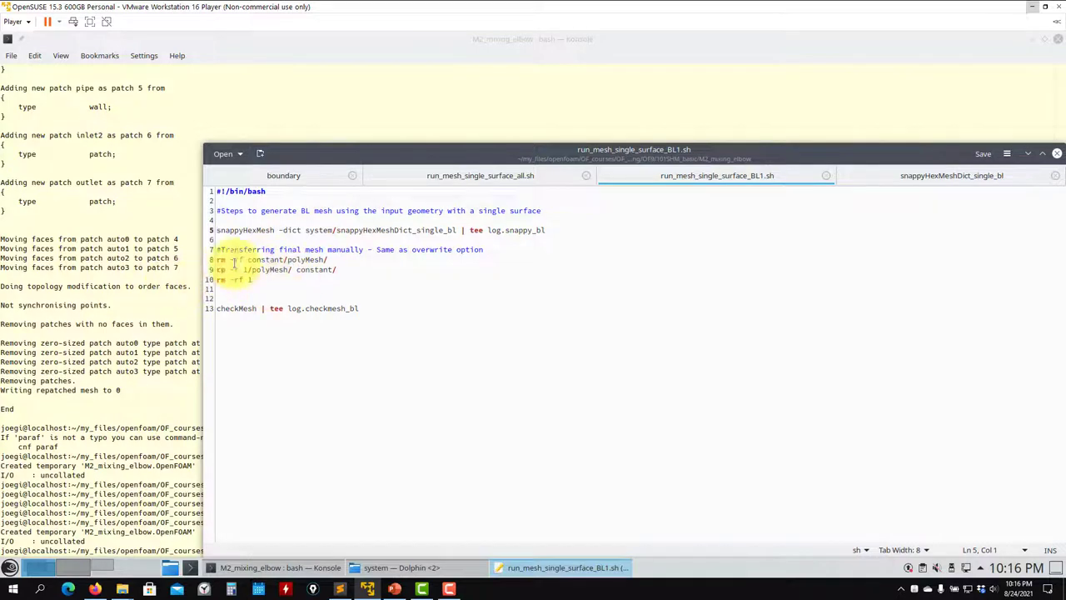
left_click(29, 367)
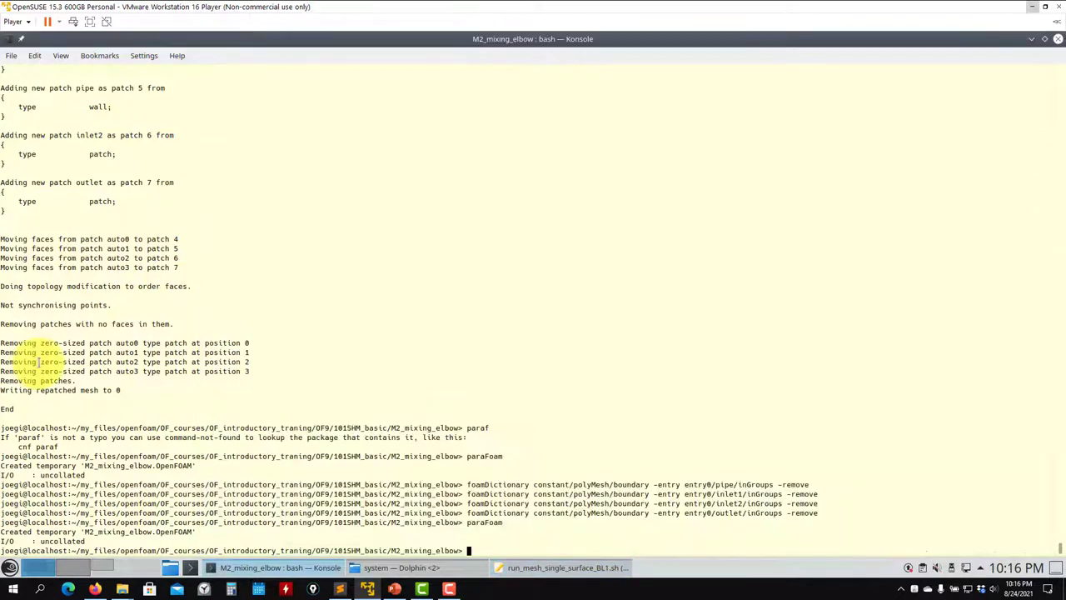
left_click(501, 563)
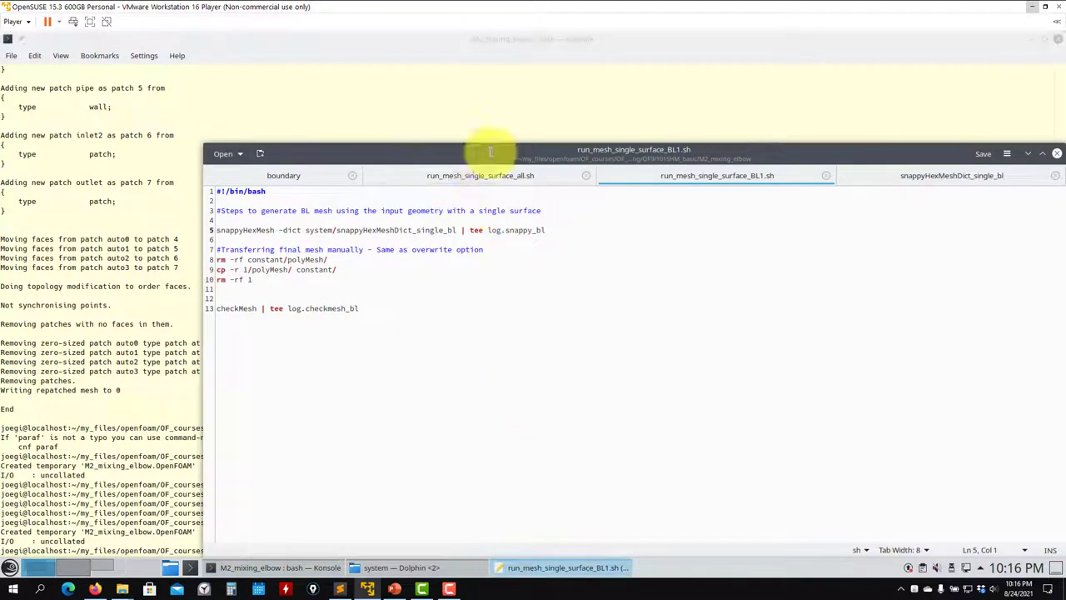
Switch to the terminal and run the boundary layer meshing script run_mesh_single_surface_BL1.sh.
left_click(471, 176)
left_click(128, 308)
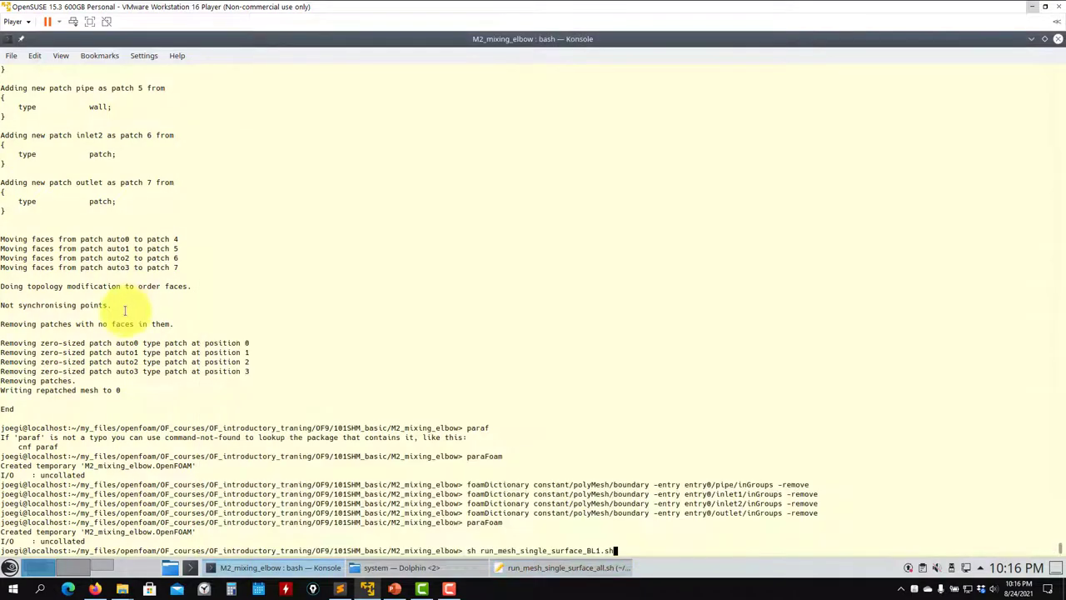
key("Return")
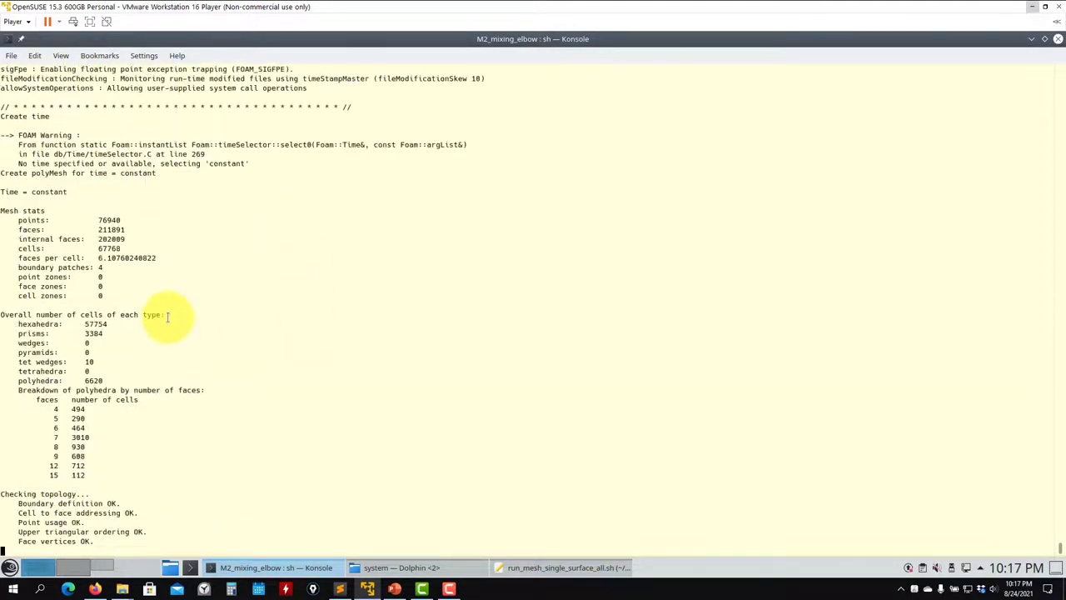
Examine the pipe patch's layer count and overall thickness in the snappyHexMesh output, and the checkMesh report below it.
scroll(168, 316, "up", 18)
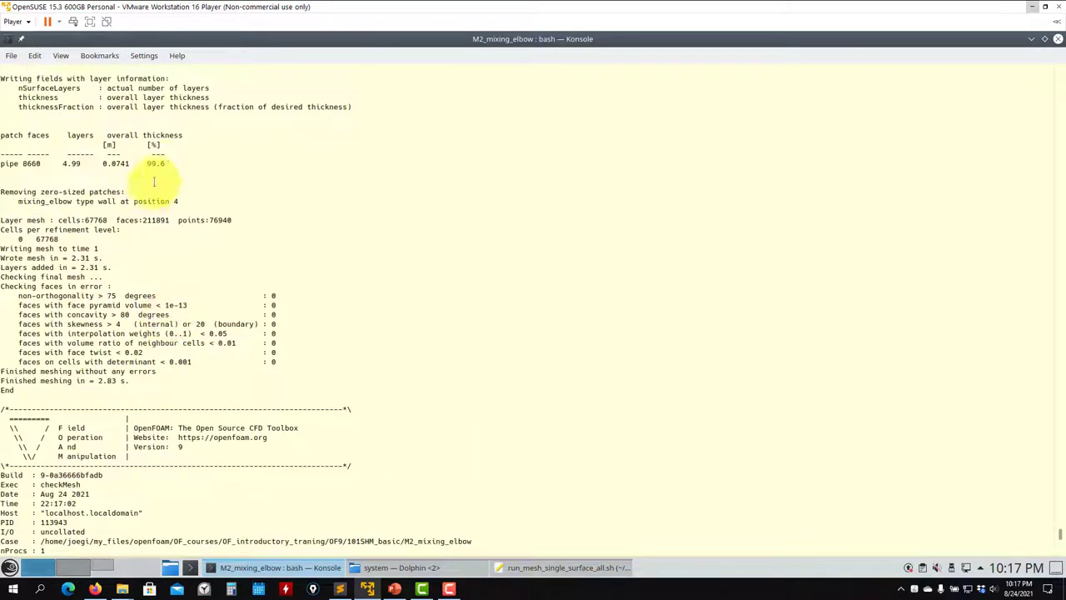
left_click_drag(154, 181, 72, 163)
left_click_drag(169, 164, 2, 164)
scroll(106, 205, "down", 20)
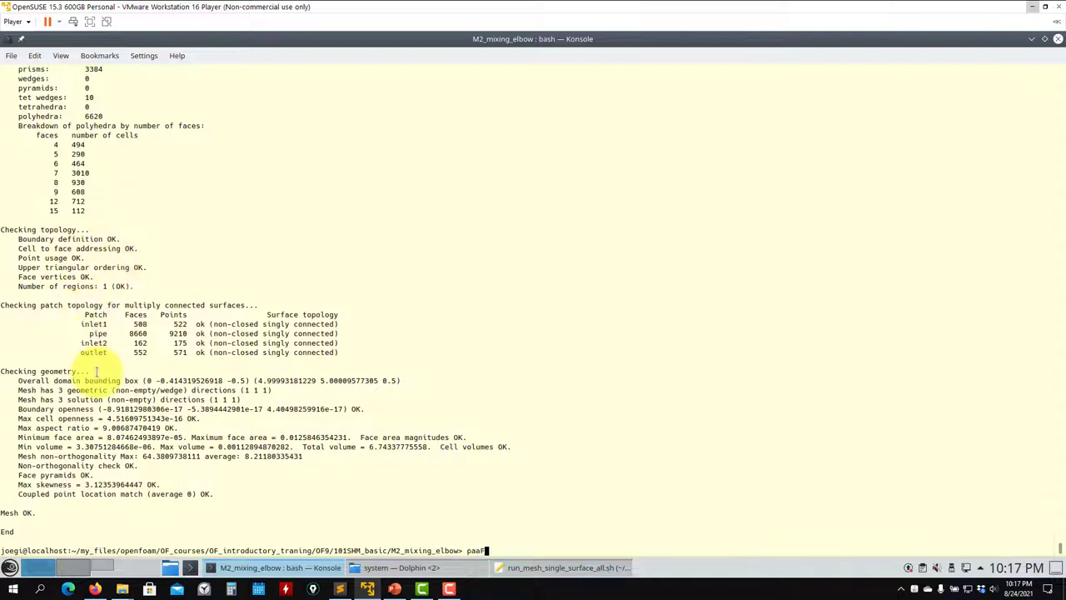
Launch paraFoam for the case, load M2_mixing_elbow.OpenFOAM and display it as Surface With Edges.
key("Return")
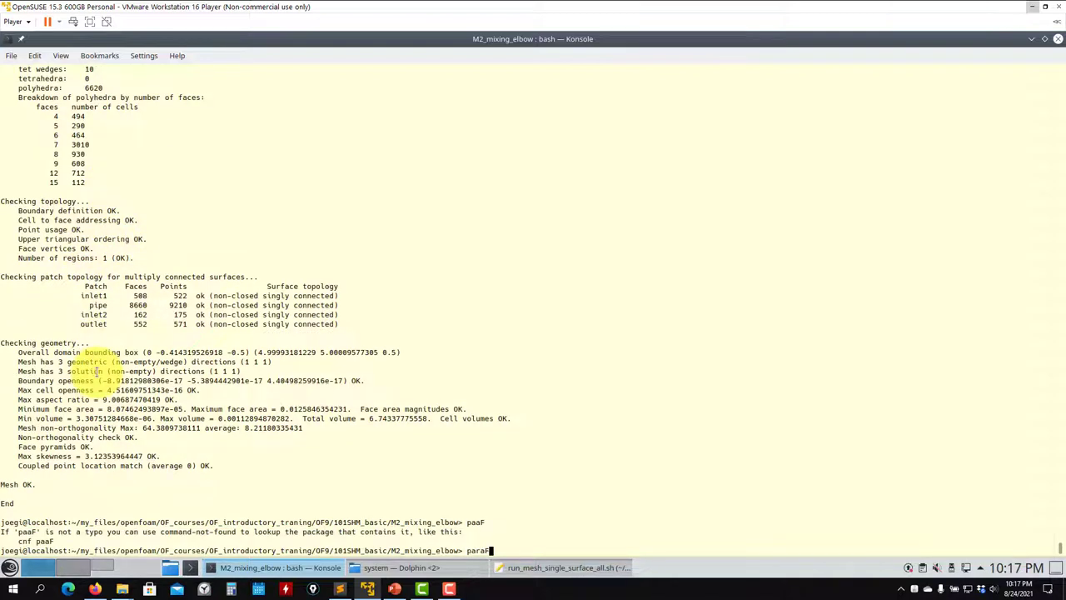
type("paraFoam")
key("Return")
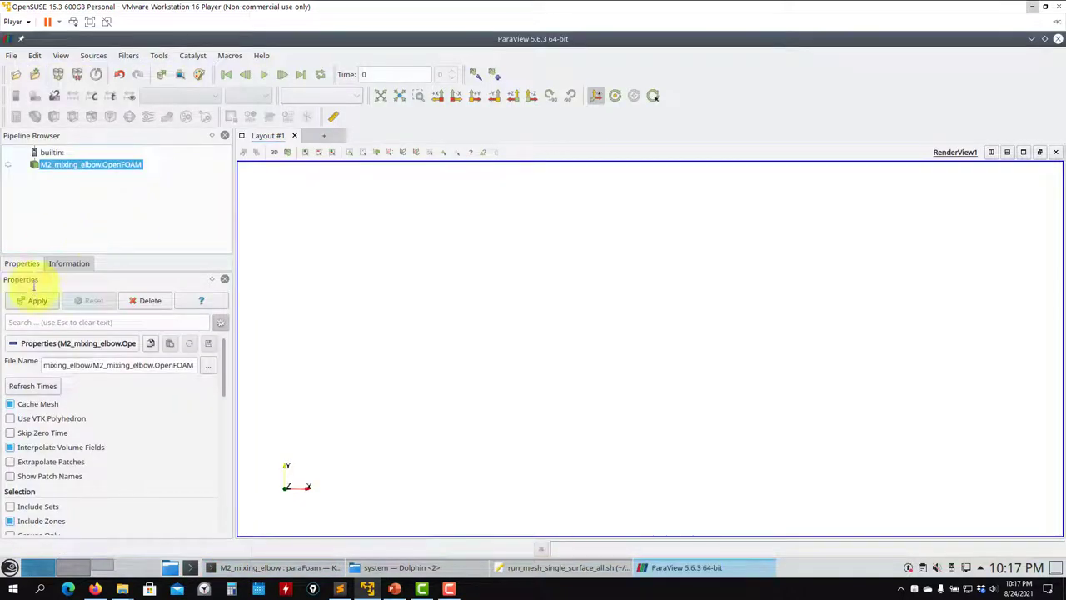
left_click(35, 298)
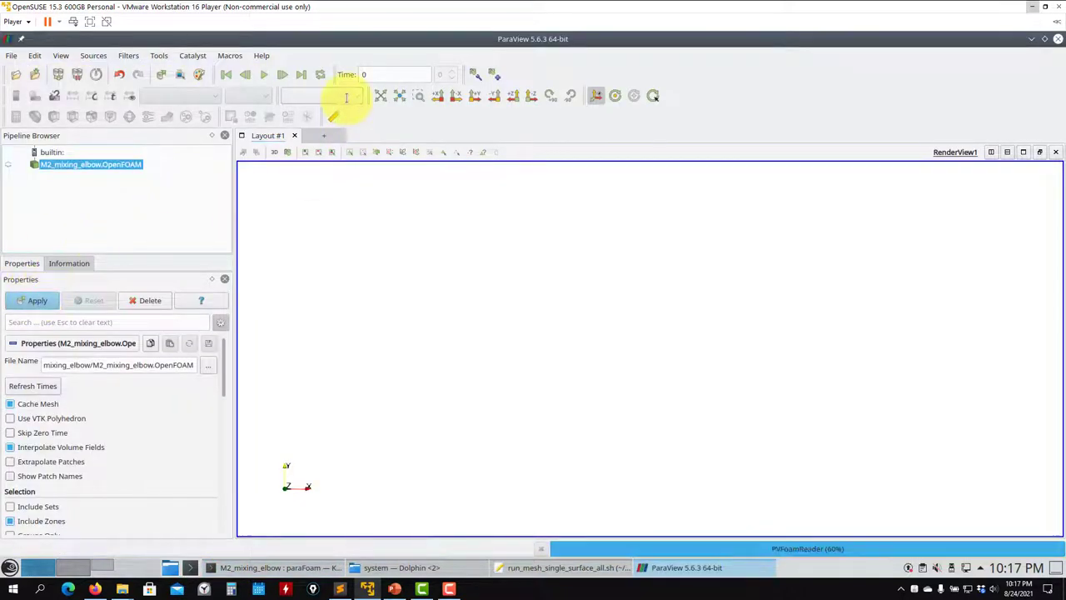
left_click(345, 94)
left_click(337, 192)
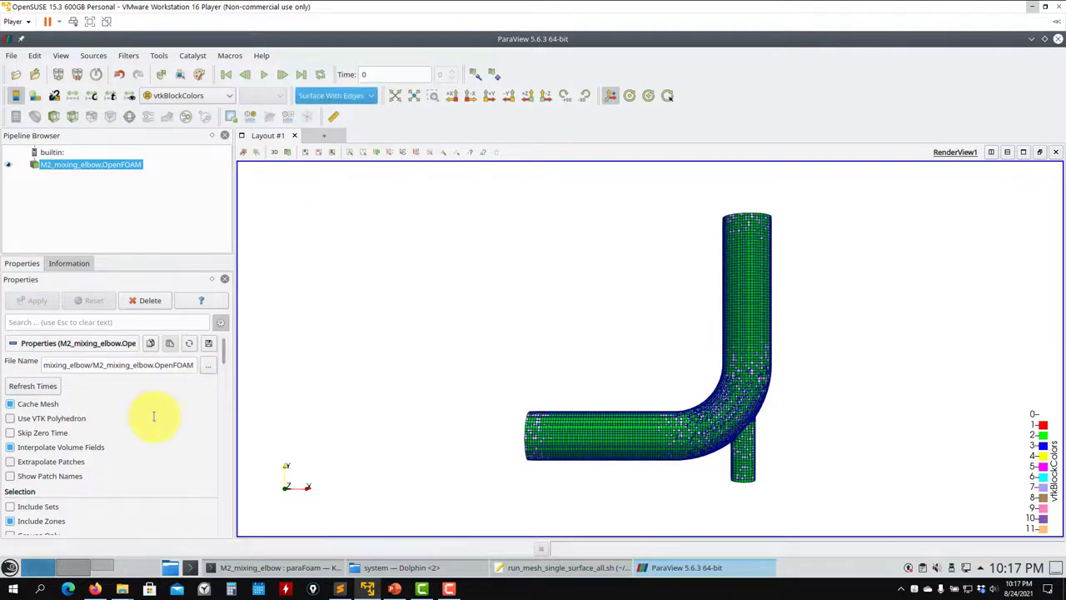
Exclude internalMesh from the loaded mesh parts and inspect the surface mesh on the pipe, inlet and outlet patches.
scroll(148, 423, "down", 3)
left_click(13, 497)
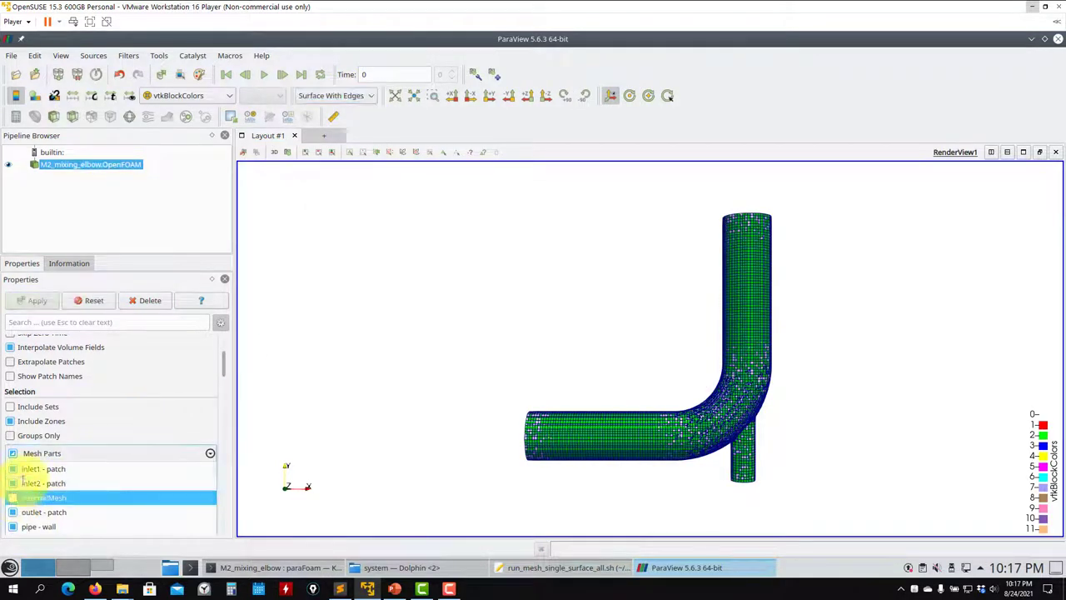
left_click(38, 300)
left_click_drag(638, 419, 633, 345)
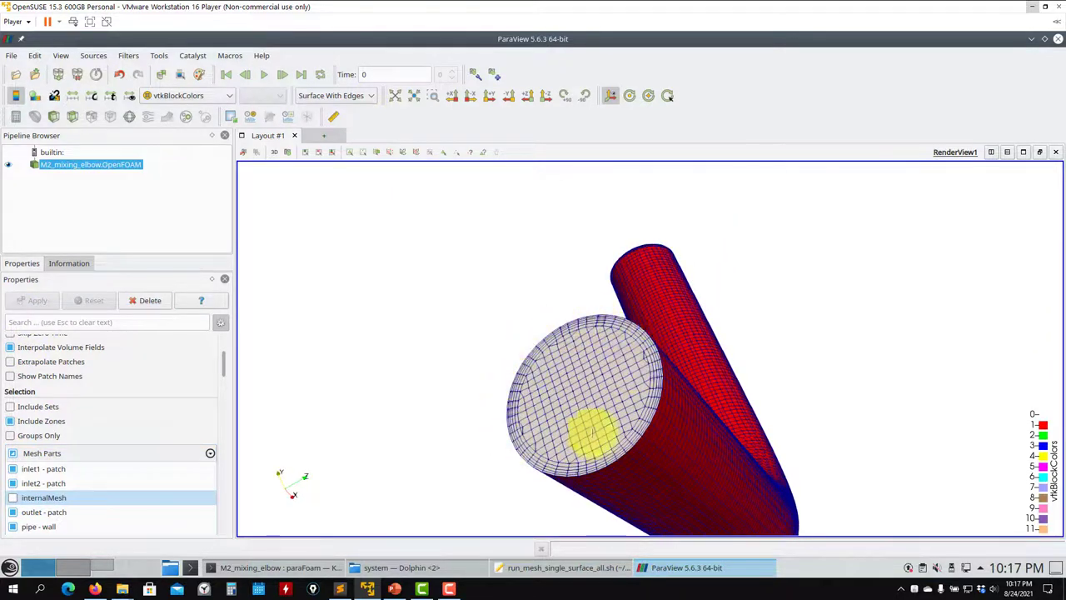
left_click_drag(588, 433, 730, 275)
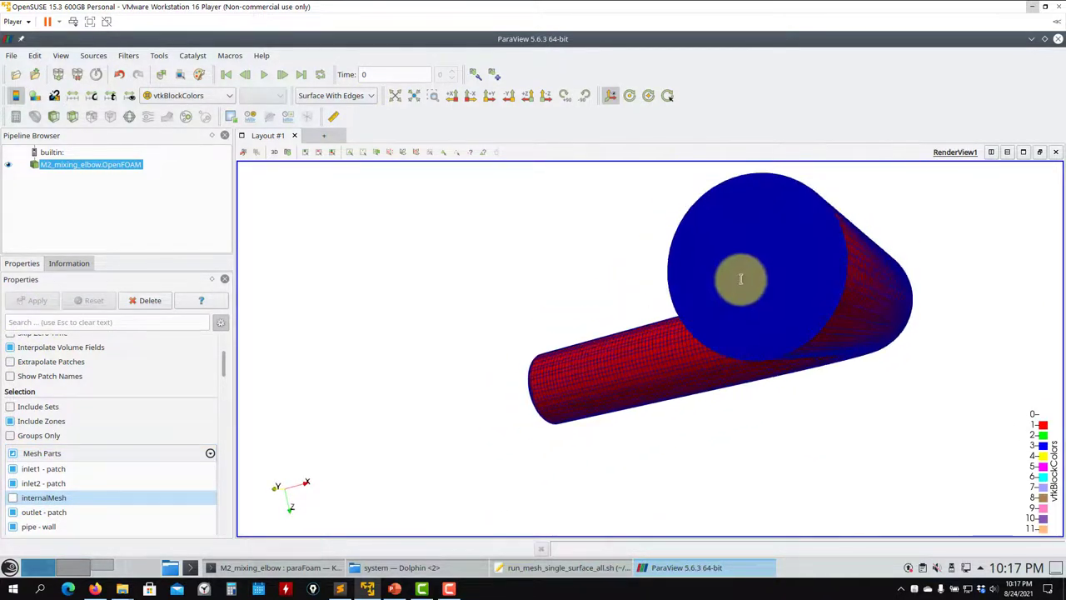
left_click_drag(820, 225, 680, 253)
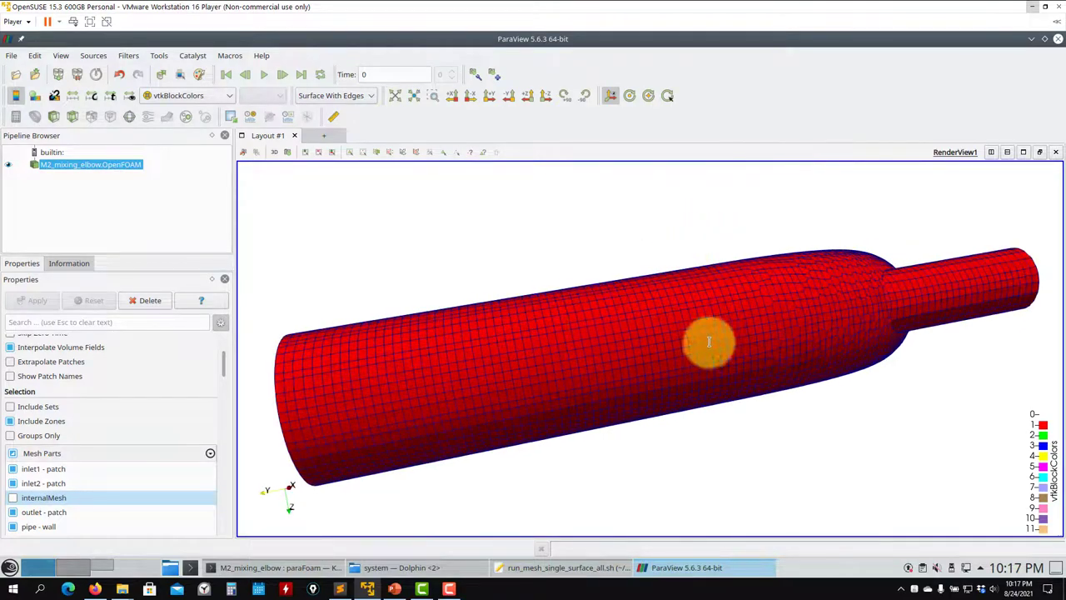
left_click_drag(704, 342, 663, 338)
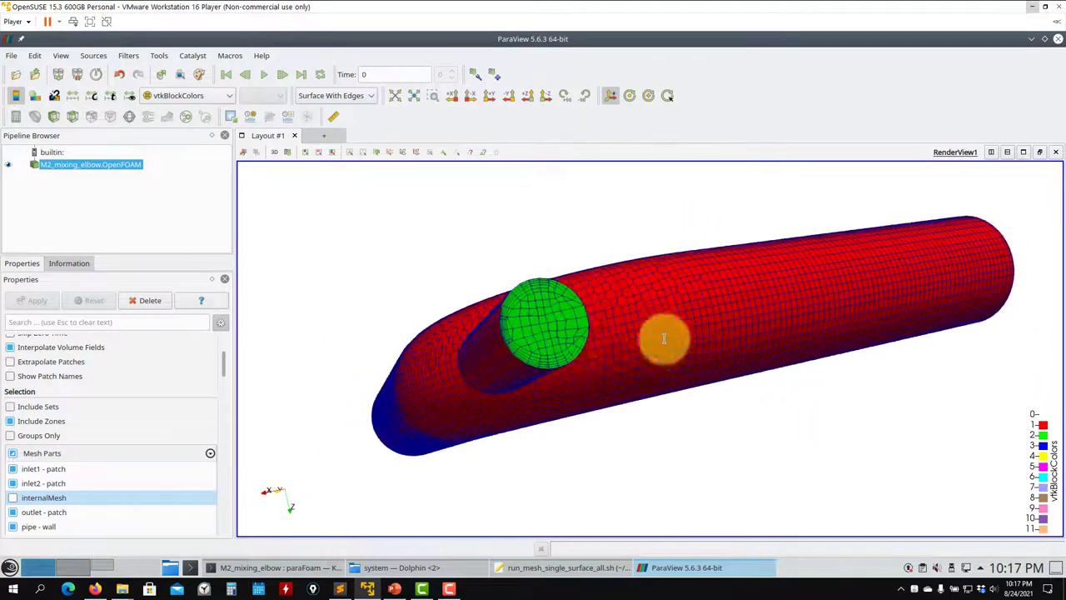
scroll(550, 335, "up", 3)
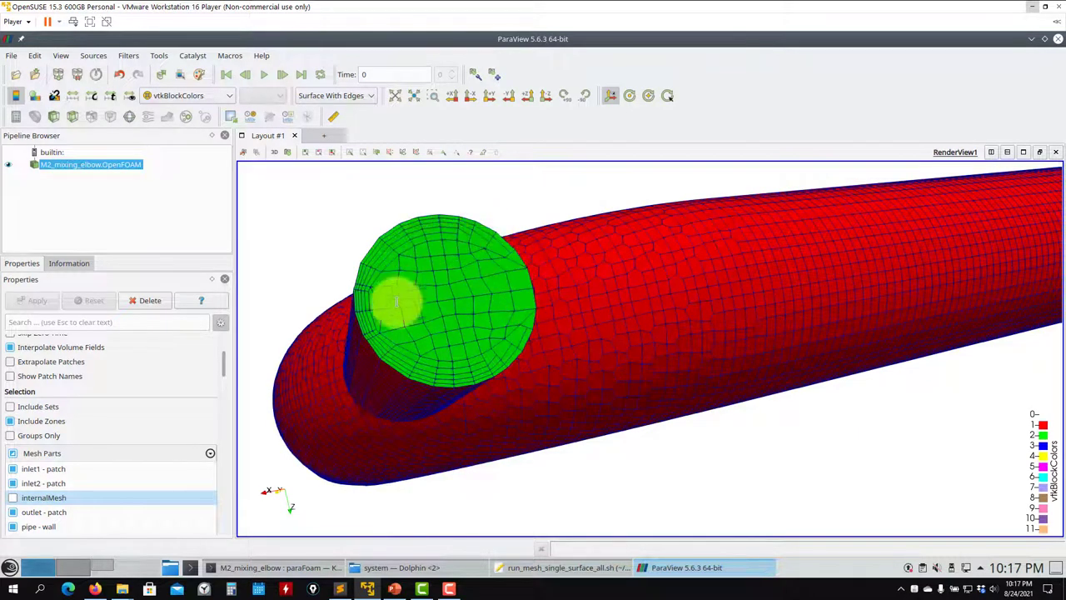
left_click_drag(471, 349, 697, 333)
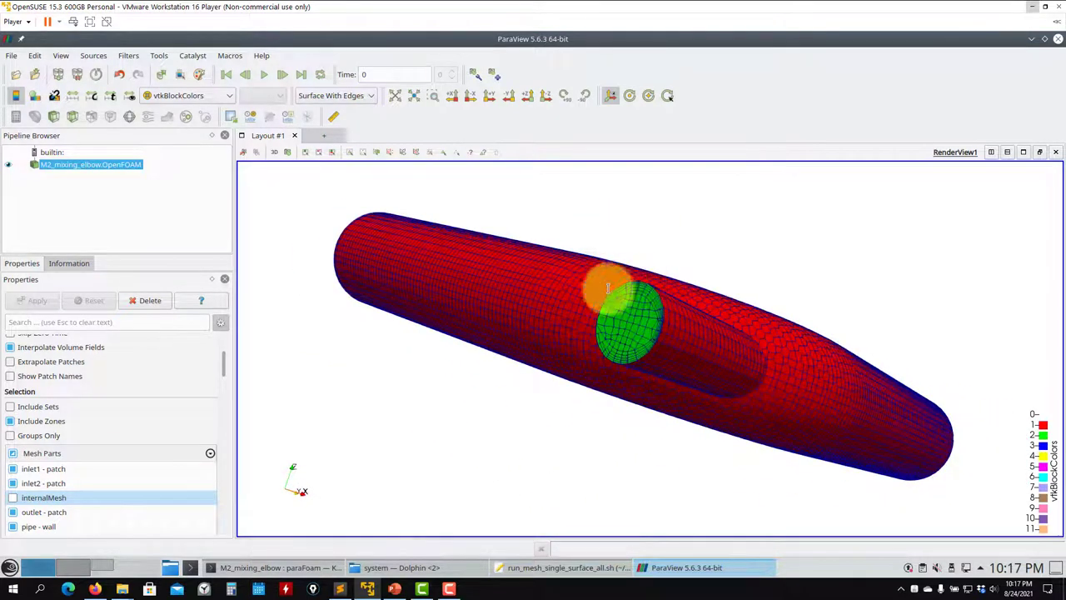
left_click_drag(637, 314, 699, 397)
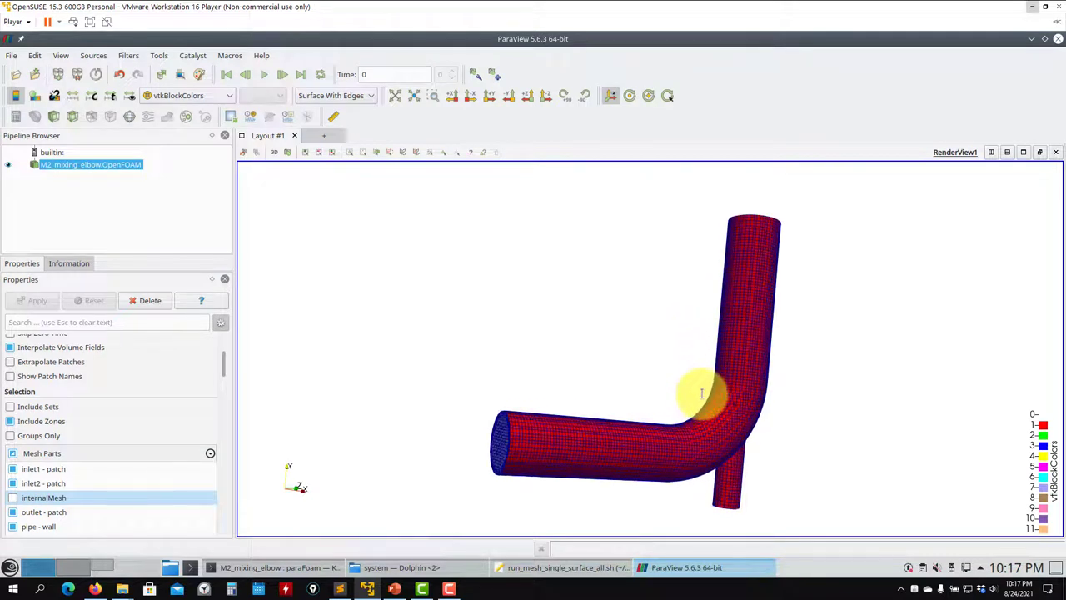
left_click_drag(702, 393, 666, 380)
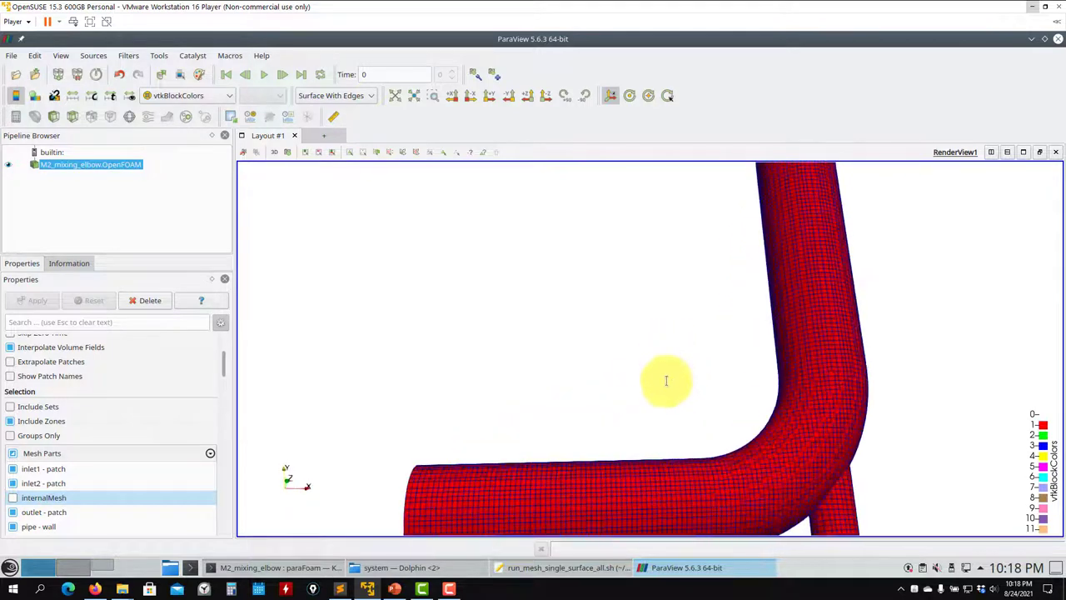
Include internalMesh in the loaded mesh parts again.
scroll(563, 319, "down", 4)
left_click(13, 497)
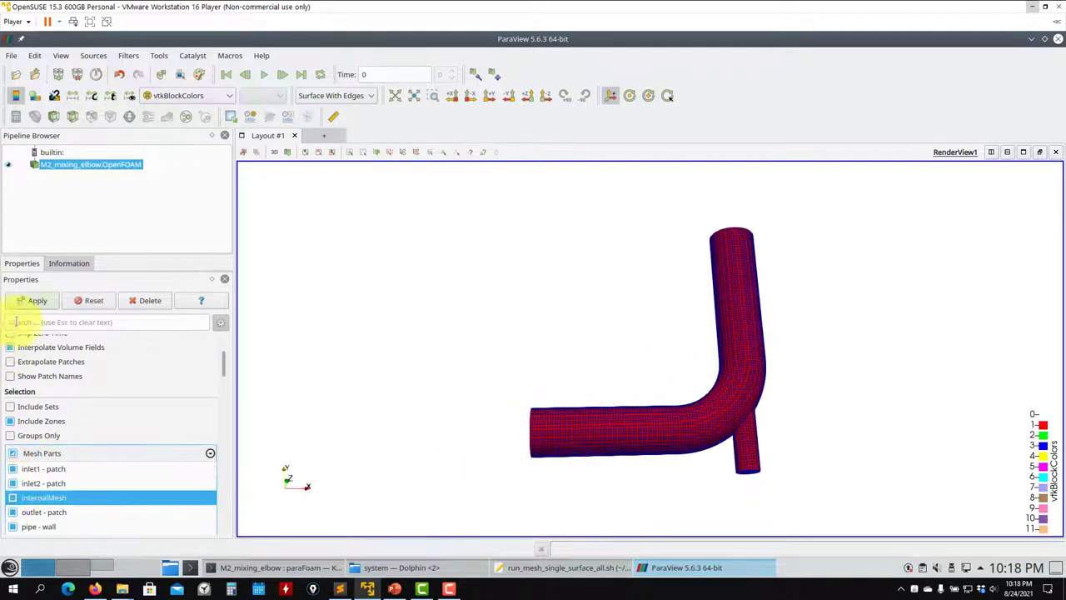
left_click(37, 299)
Slice the elbow mesh with a plane normal to Z and display the slice as Wireframe.
left_click(53, 115)
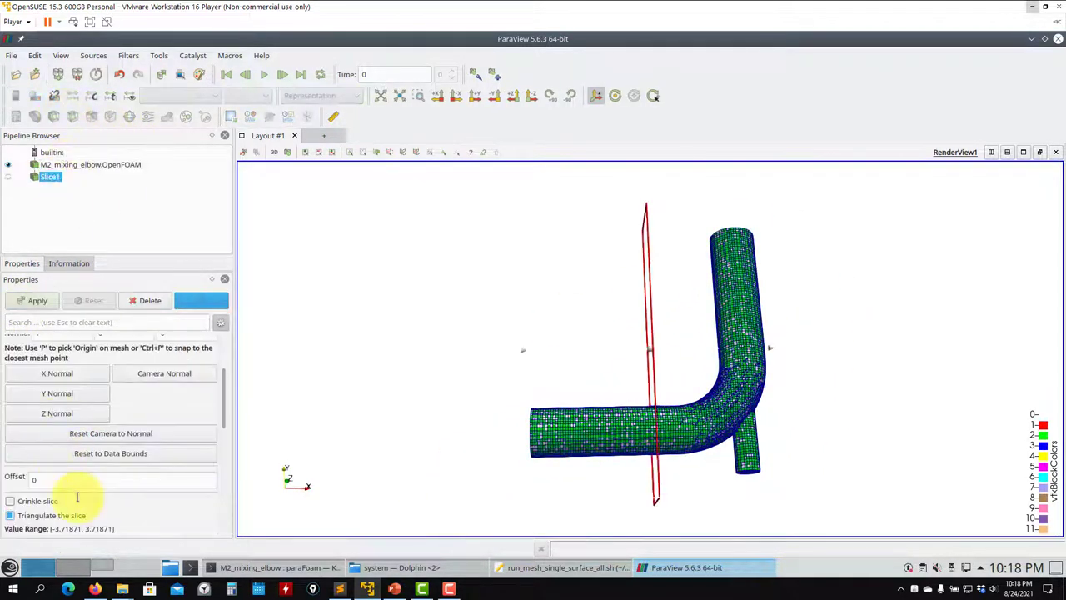
left_click(68, 410)
left_click(37, 300)
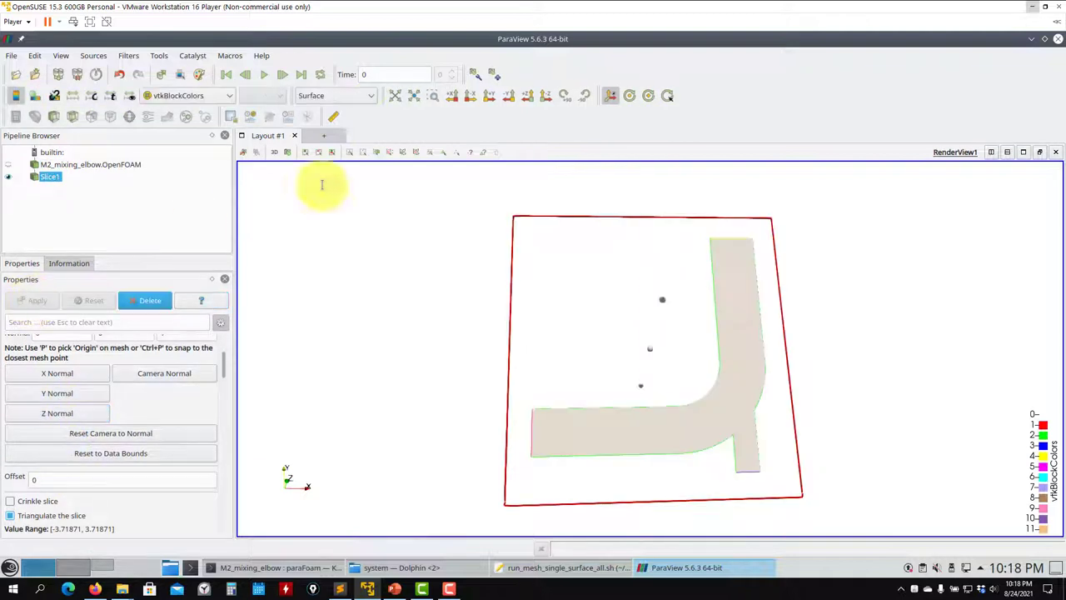
left_click(360, 95)
left_click(329, 200)
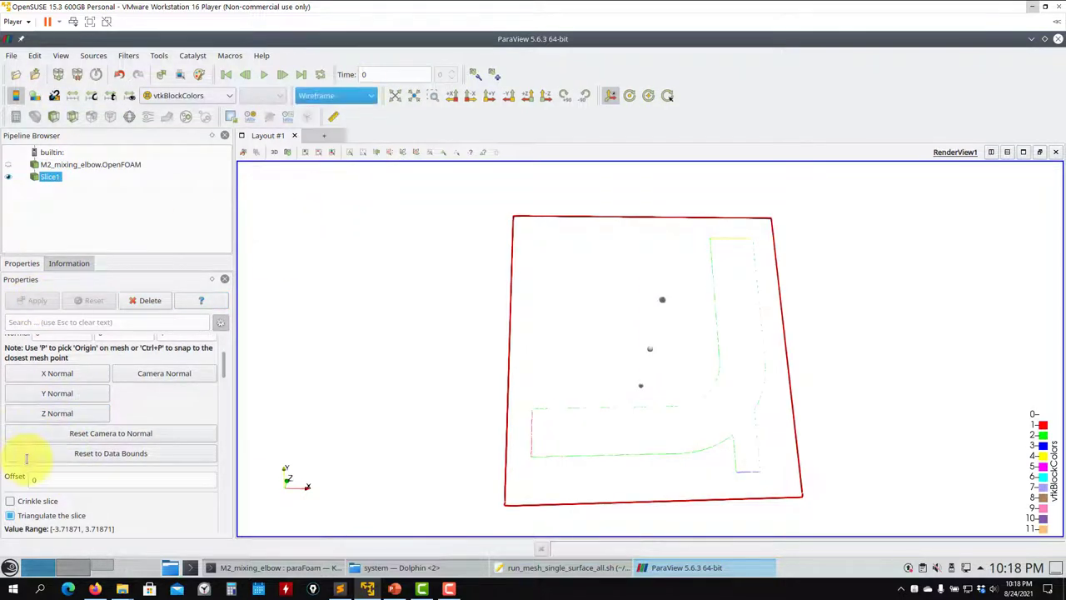
Hide the plane outline of the wireframe slice and apply the slice without triangulation.
scroll(18, 441, "up", 3)
left_click(18, 397)
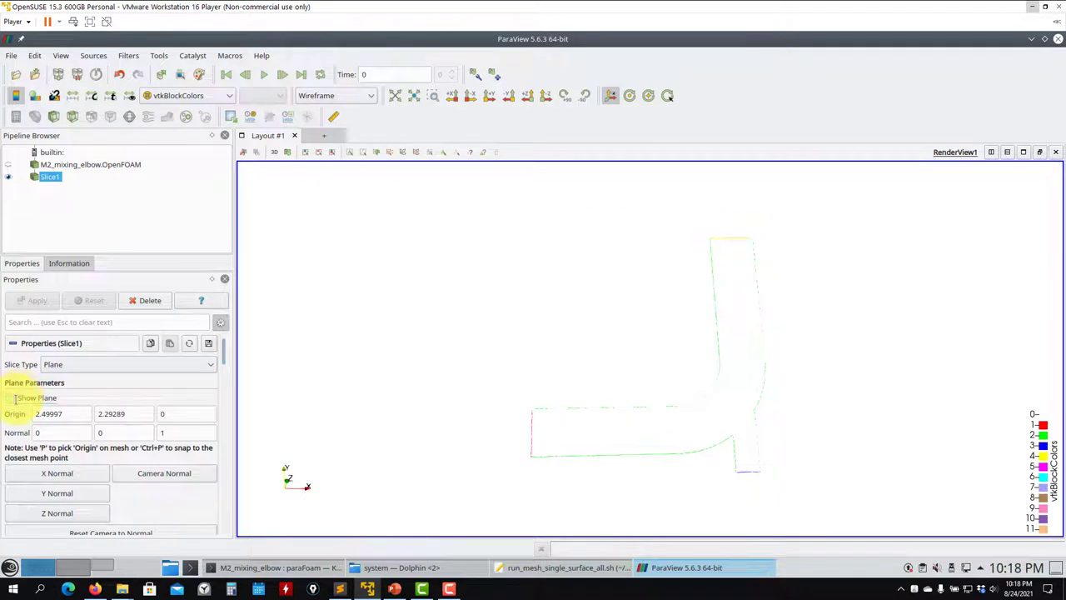
scroll(14, 413, "down", 3)
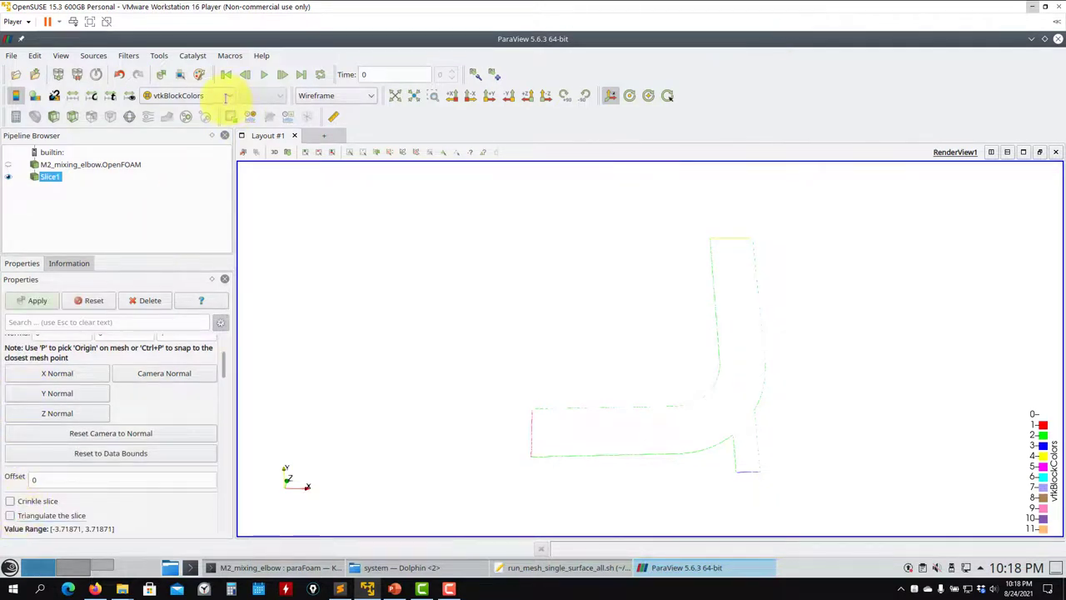
scroll(102, 351, "up", 3)
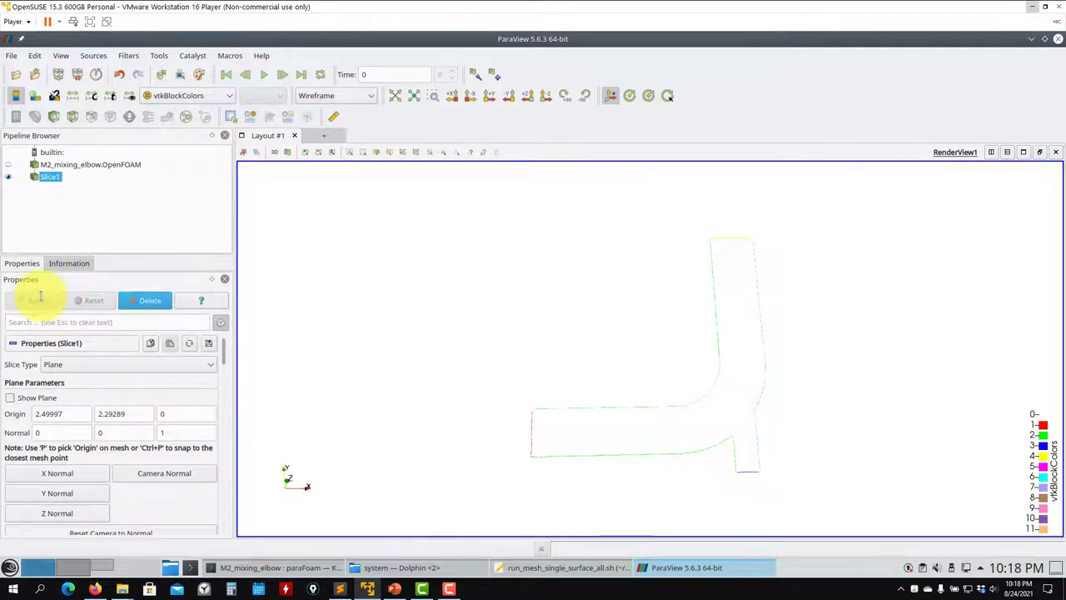
Check which mesh parts of M2_mixing_elbow.OpenFOAM are loaded, show the full mesh and delete the wireframe slice.
left_click(83, 164)
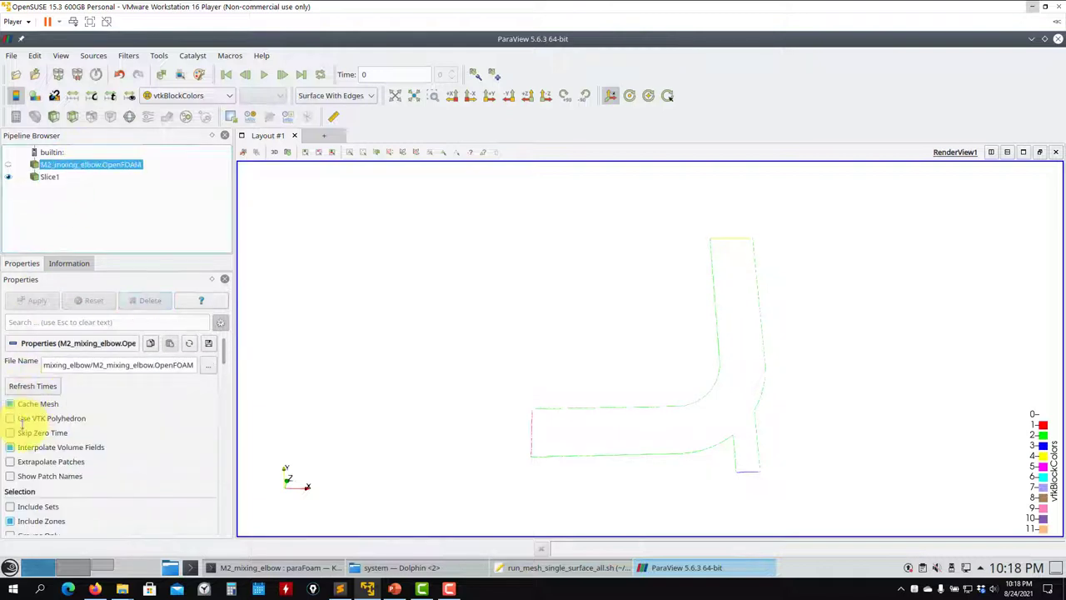
scroll(22, 425, "down", 4)
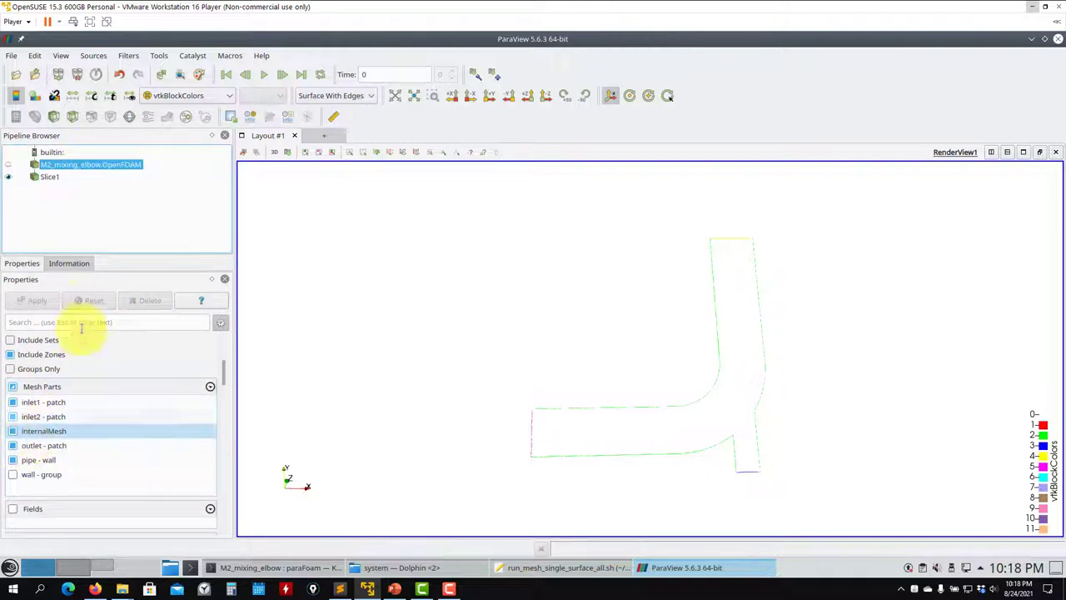
left_click_drag(573, 340, 538, 361)
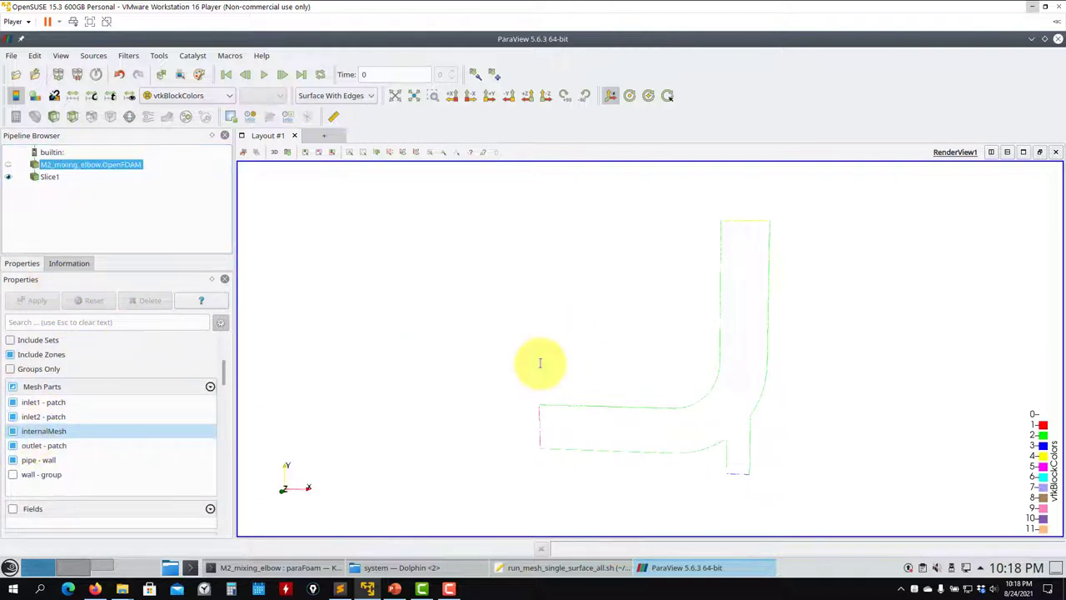
left_click(8, 164)
left_click(45, 177)
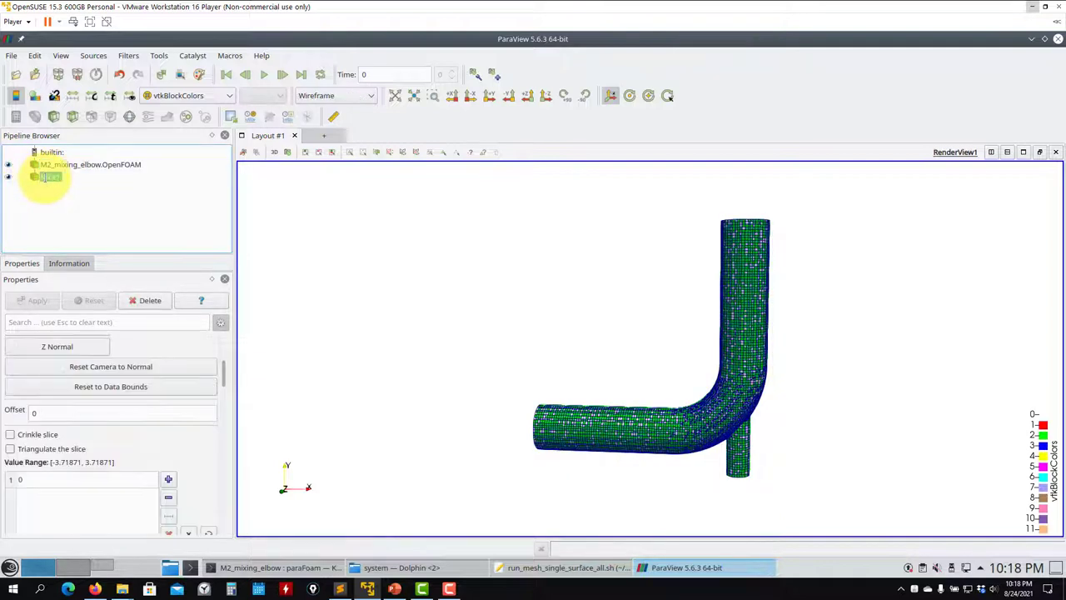
right_click(48, 177)
left_click(84, 310)
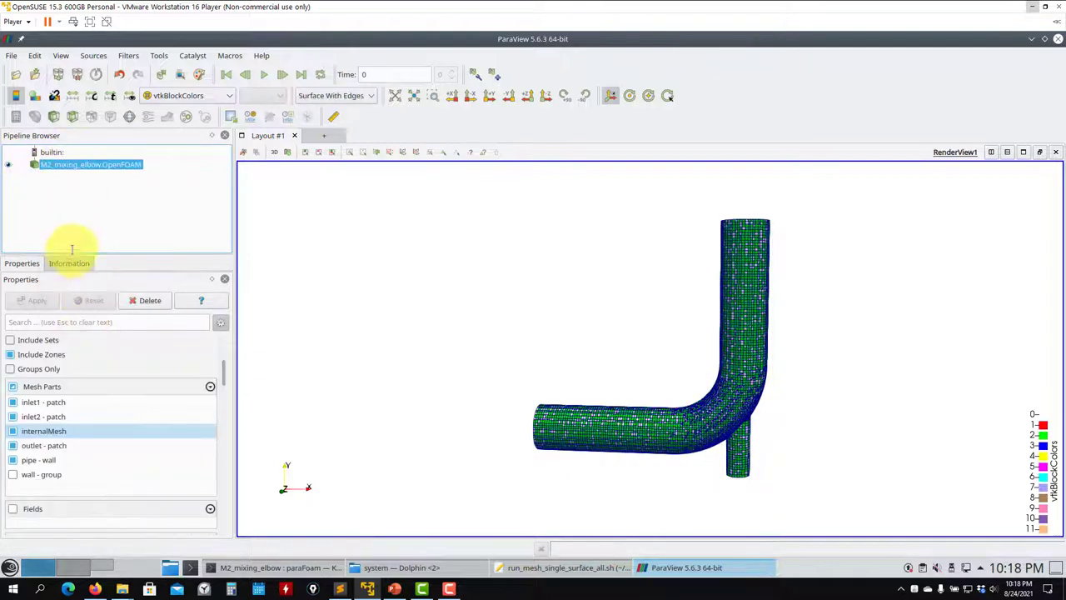
Create a new slice of the elbow mesh normal to Z and display it as Surface With Edges.
left_click(71, 115)
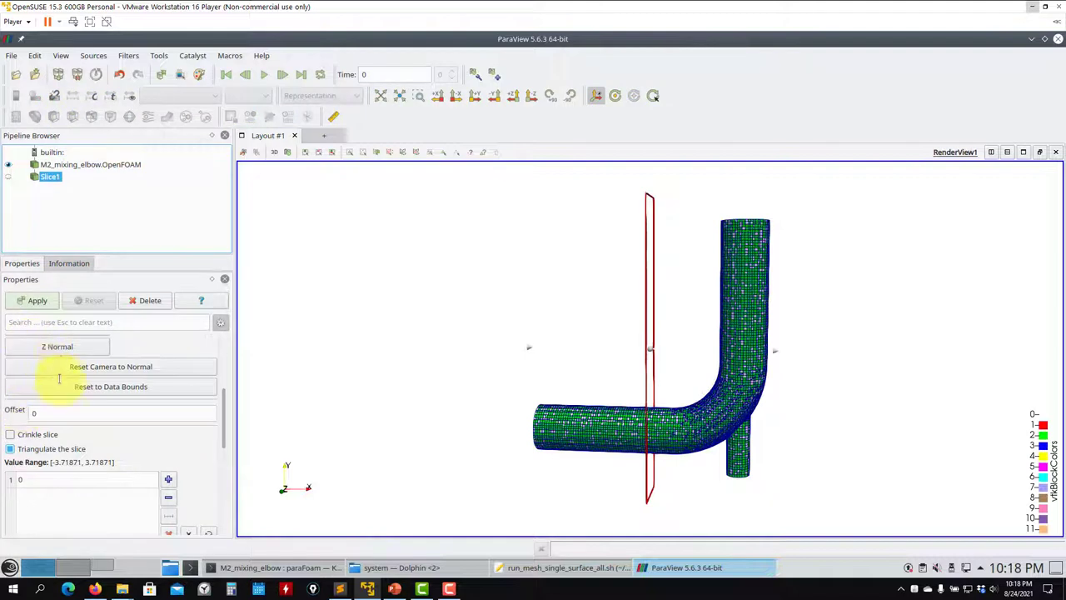
left_click(56, 346)
left_click(35, 299)
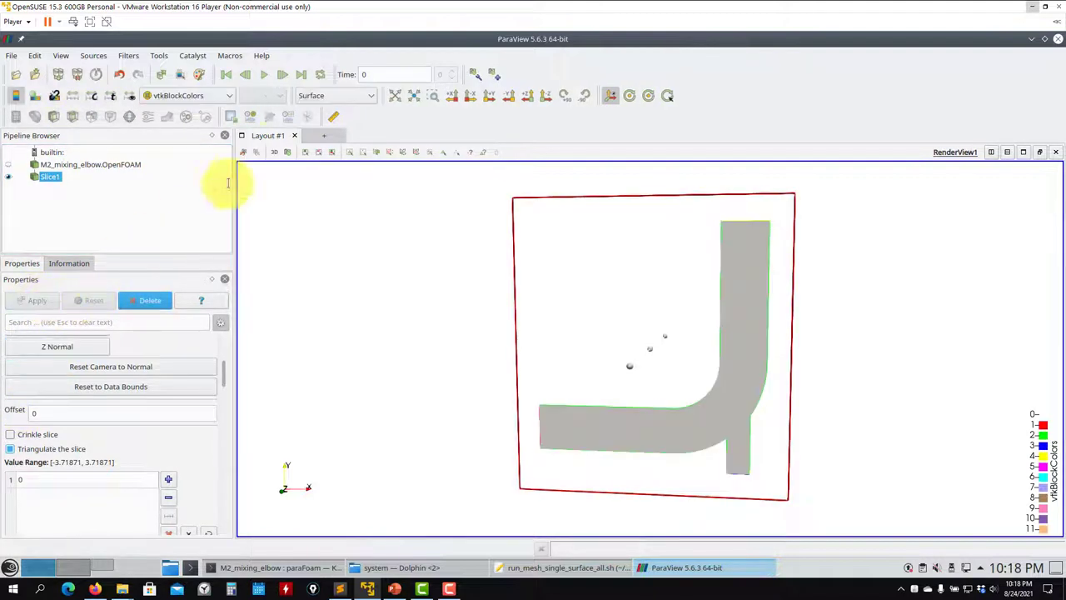
left_click(331, 95)
left_click(333, 191)
Hide the plane outline of the new Surface With Edges slice, turn off its triangulation and apply the change.
scroll(33, 408, "up", 3)
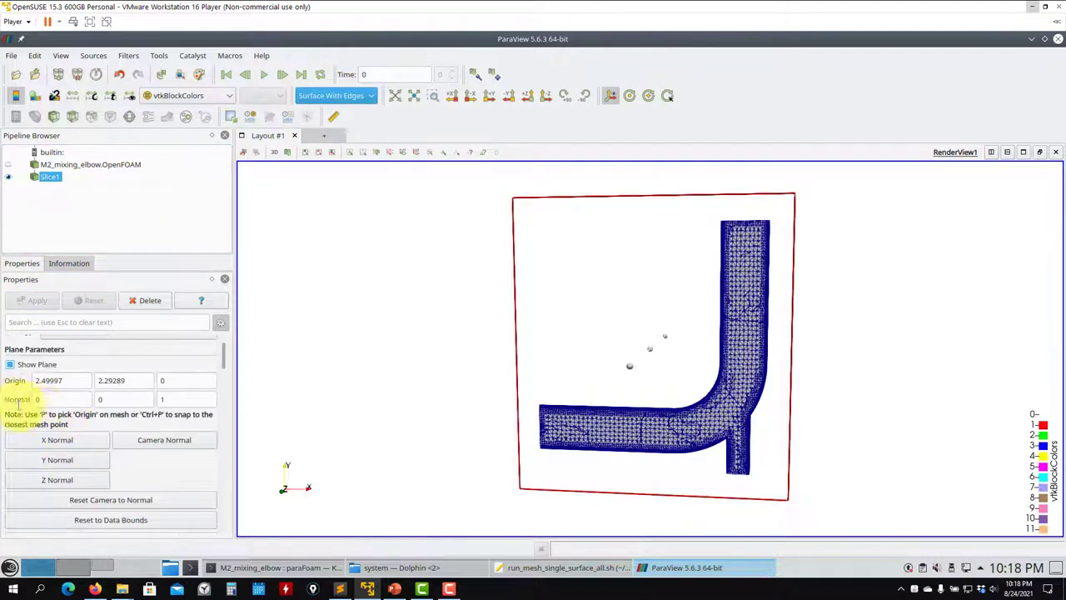
left_click(10, 364)
scroll(726, 469, "up", 10)
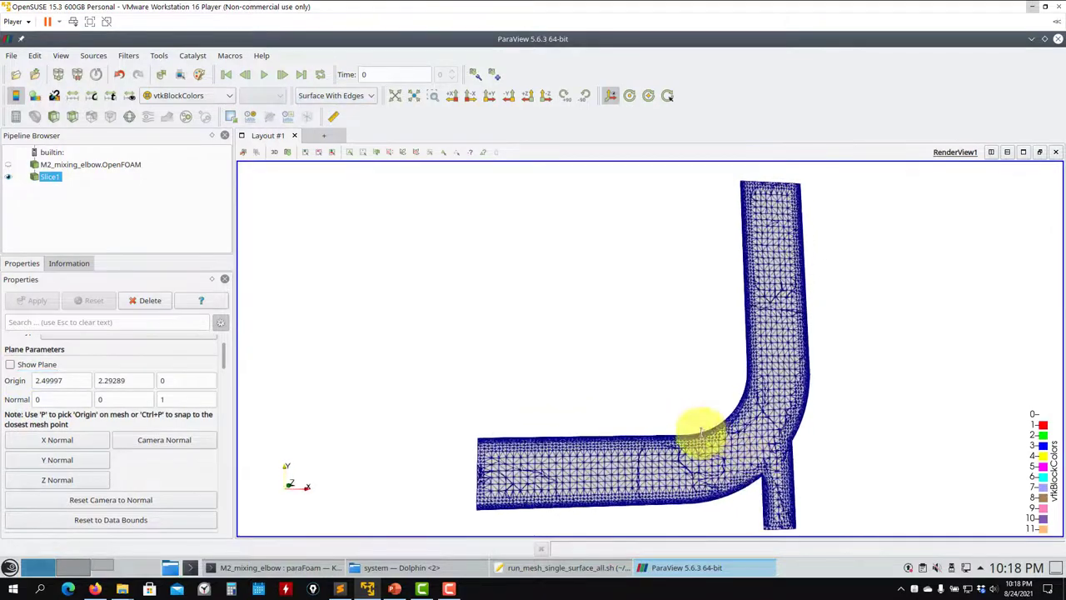
scroll(654, 508, "up", 2)
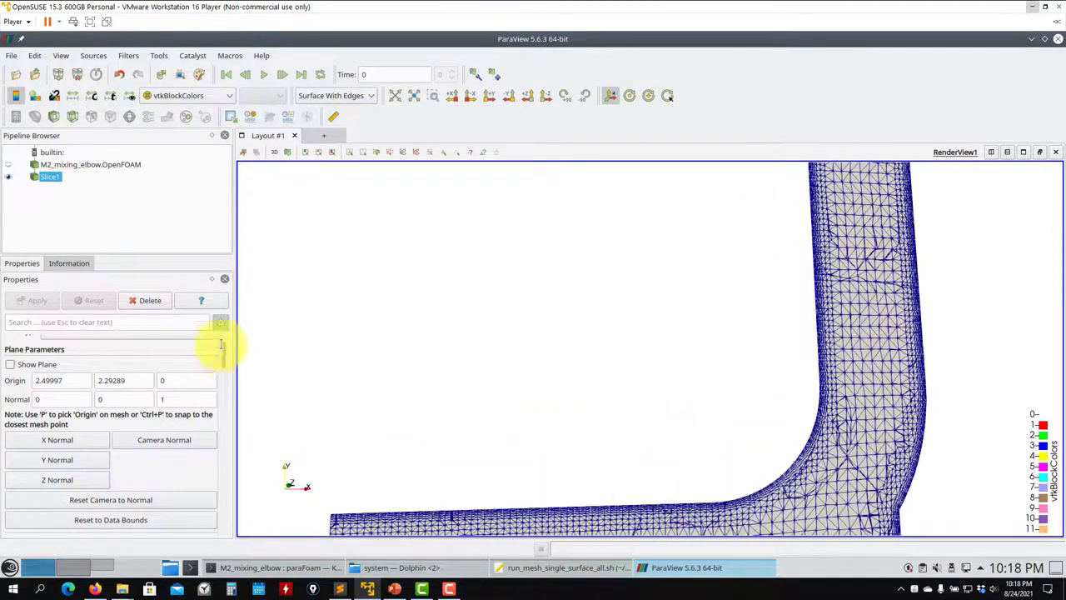
left_click_drag(222, 344, 222, 391)
left_click(10, 388)
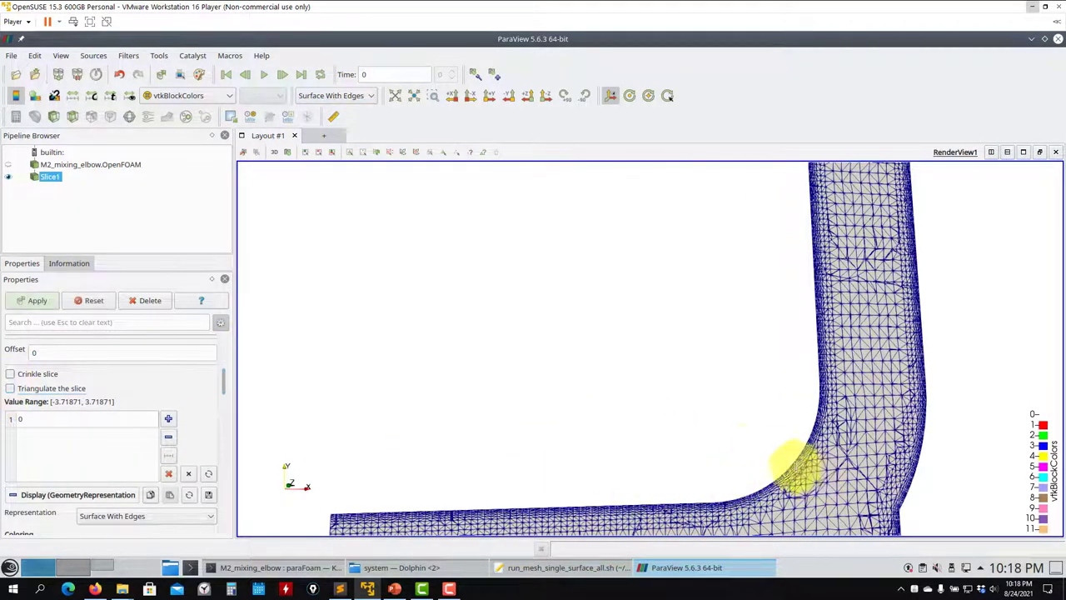
left_click_drag(798, 466, 673, 352)
left_click(50, 300)
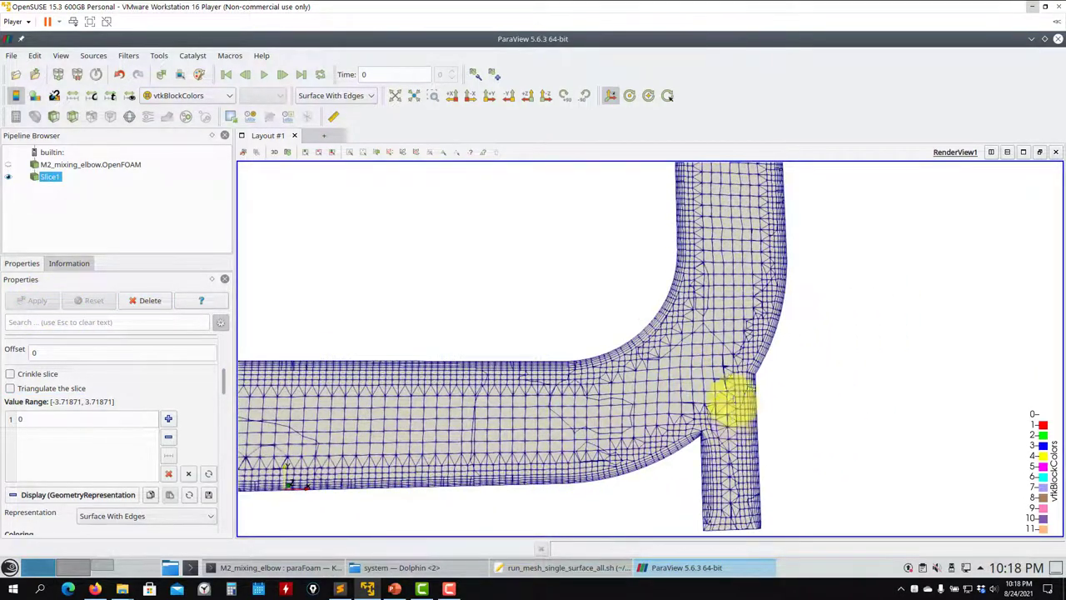
Inspect the slice near the small inlet branch, show the full elbow mesh in its place and close ParaView.
scroll(731, 404, "up", 2)
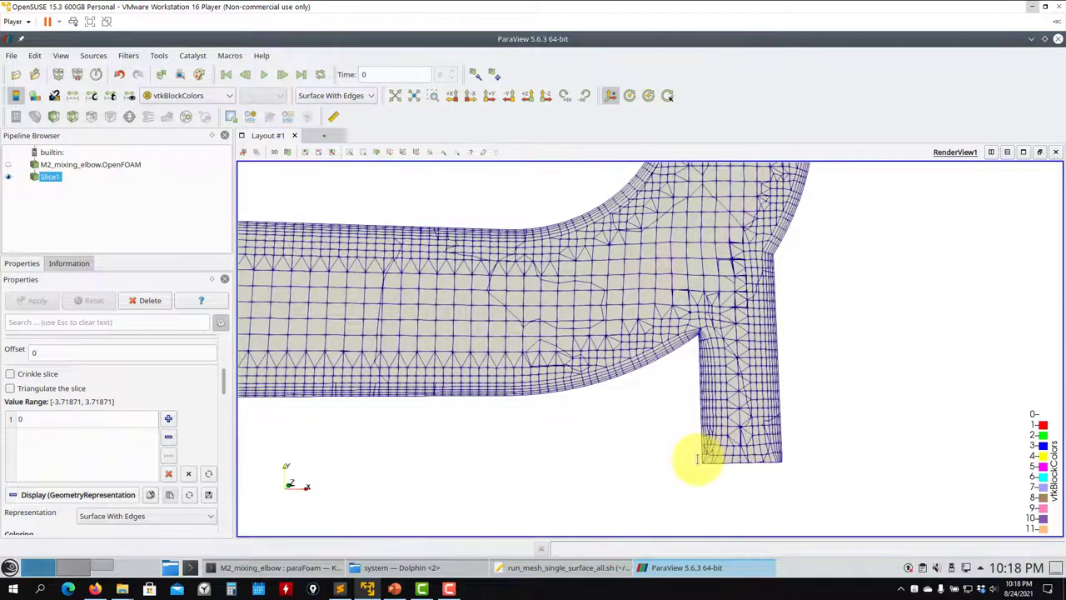
left_click_drag(709, 466, 10, 218)
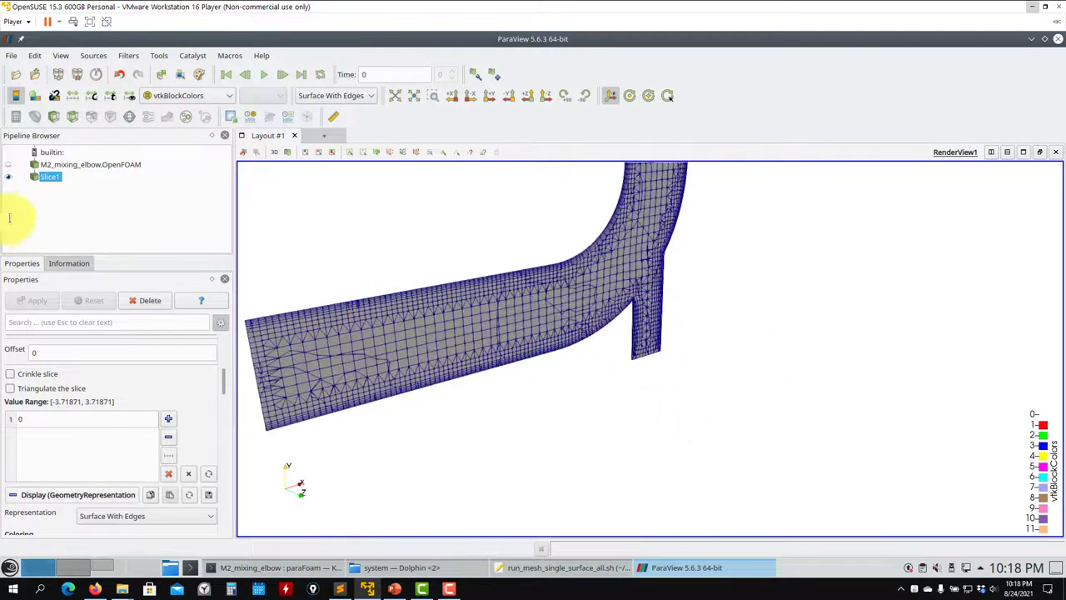
left_click(10, 176)
left_click(9, 165)
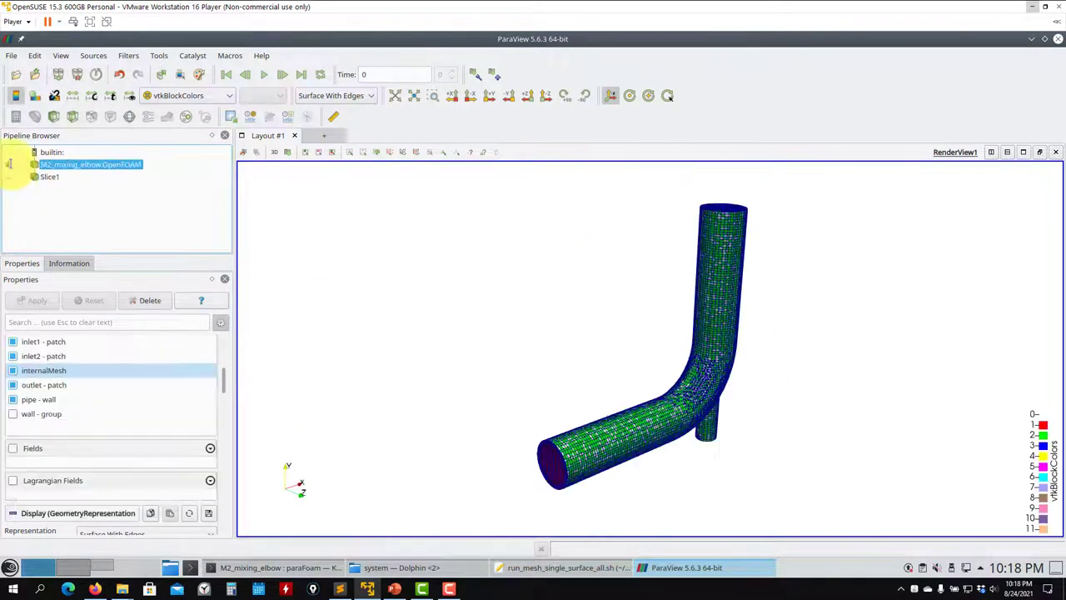
left_click(1051, 39)
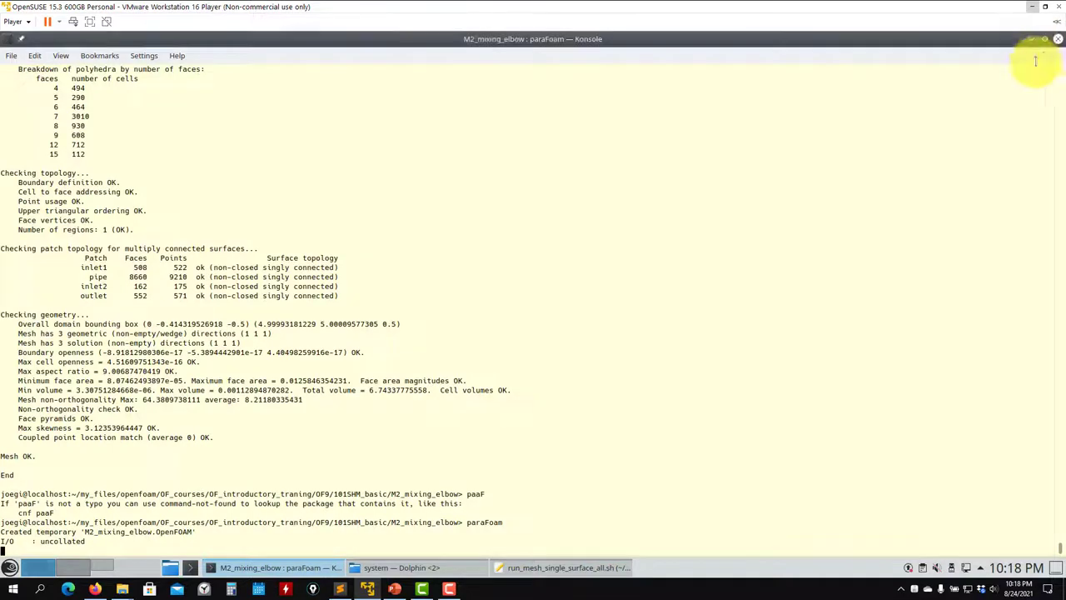
Open the boundary file from the case's constant/polyMesh folder in the text editor and reload its changed contents.
left_click(548, 567)
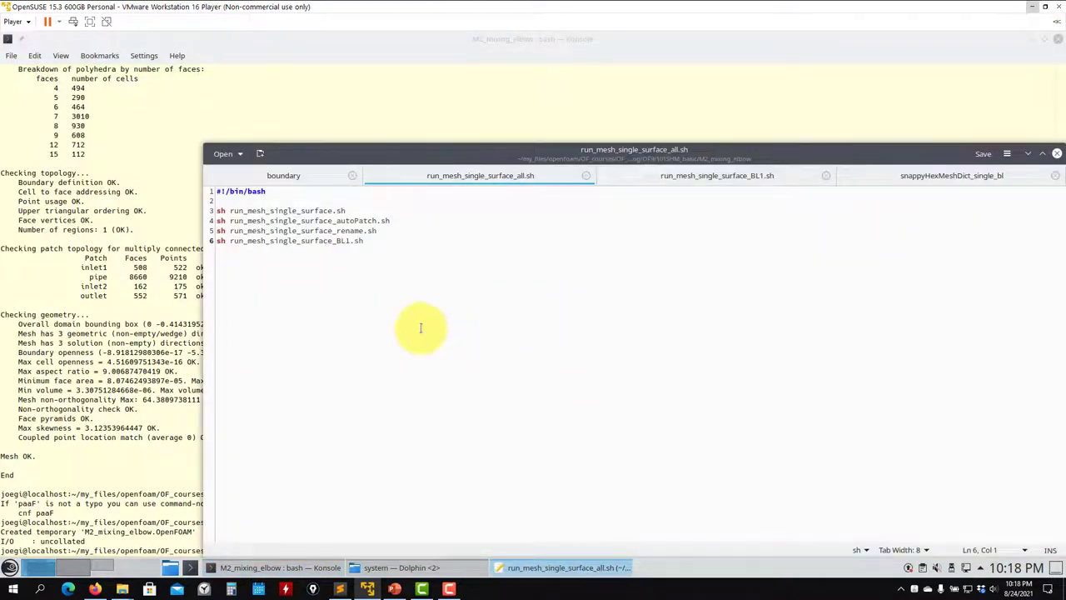
left_click(383, 567)
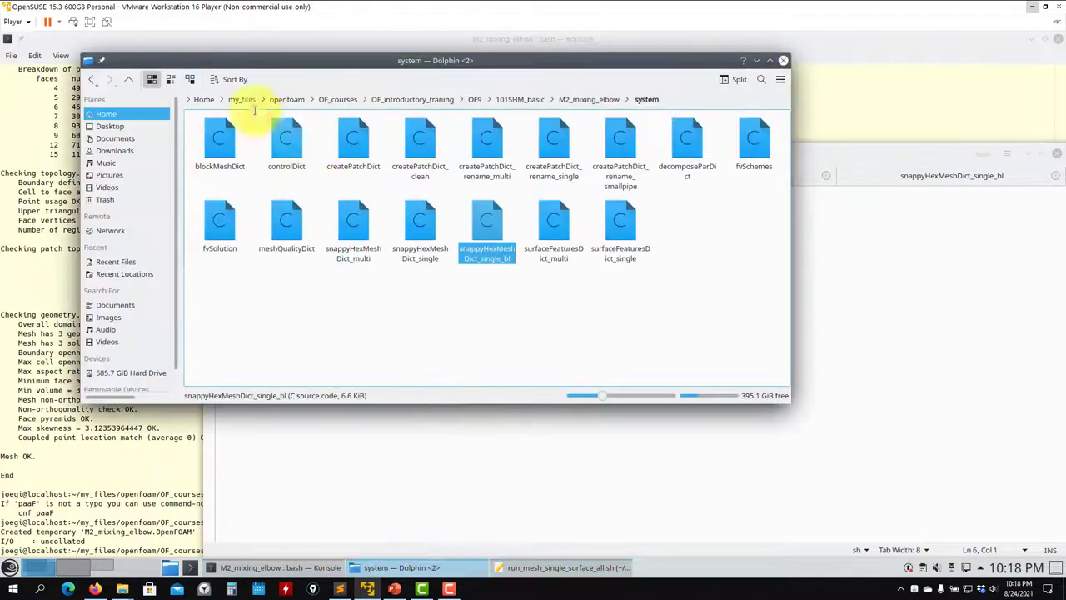
left_click(128, 79)
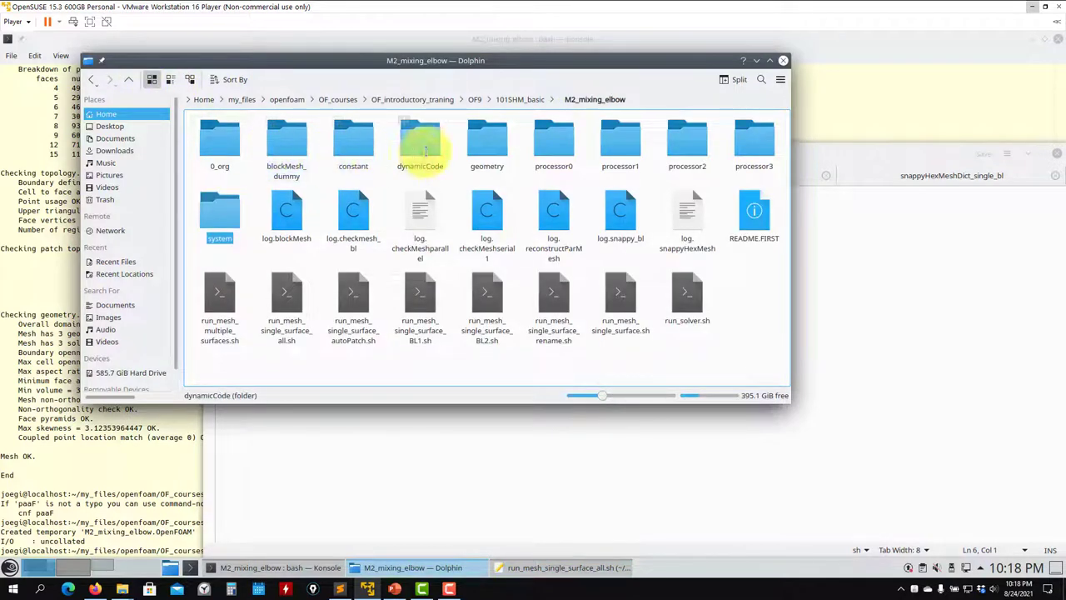
double_click(352, 150)
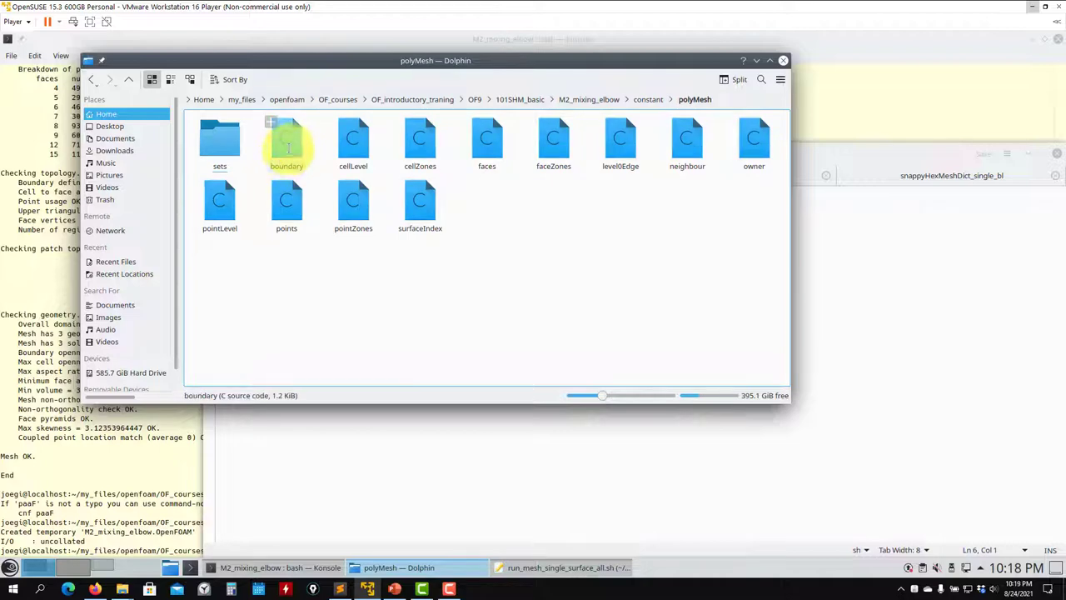
left_click_drag(287, 148, 405, 447)
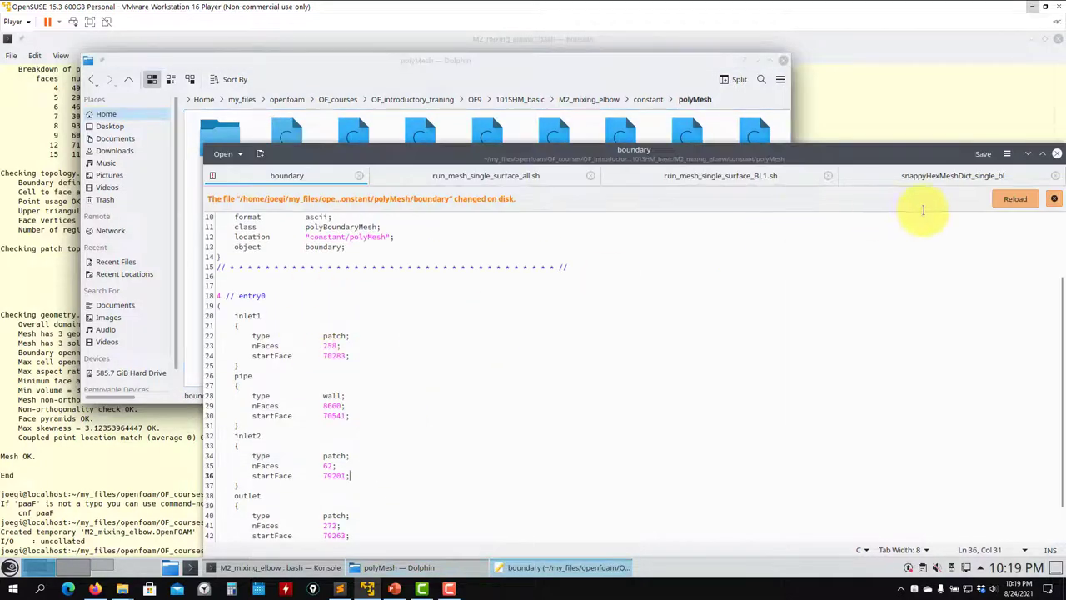
left_click(1012, 198)
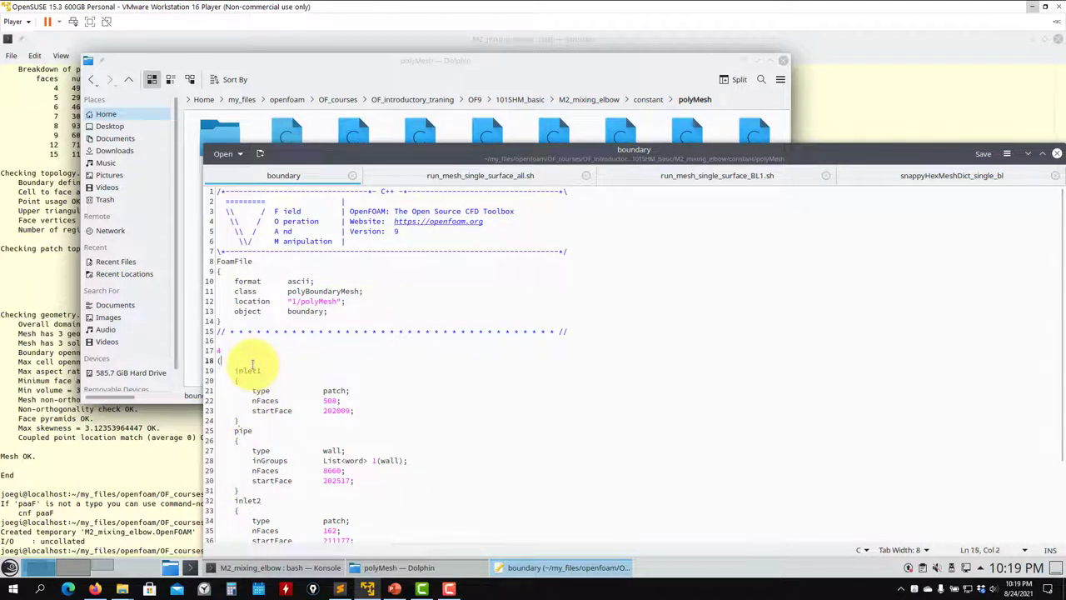
Review the type of each patch in the boundary file, including outlet and inlet2.
scroll(250, 420, "down", 3)
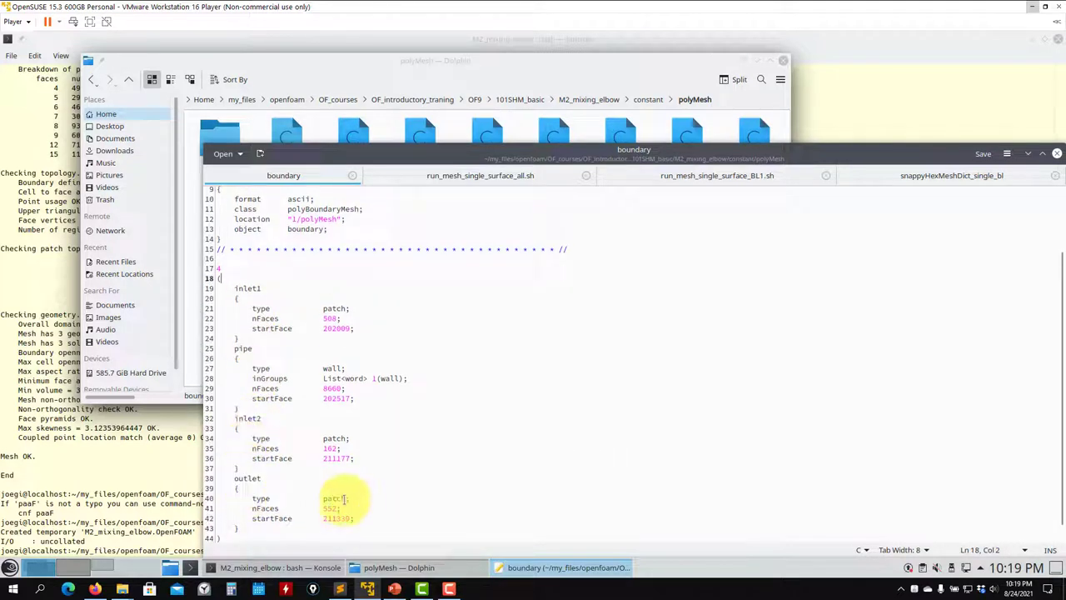
left_click(207, 498)
left_click_drag(351, 438, 209, 433)
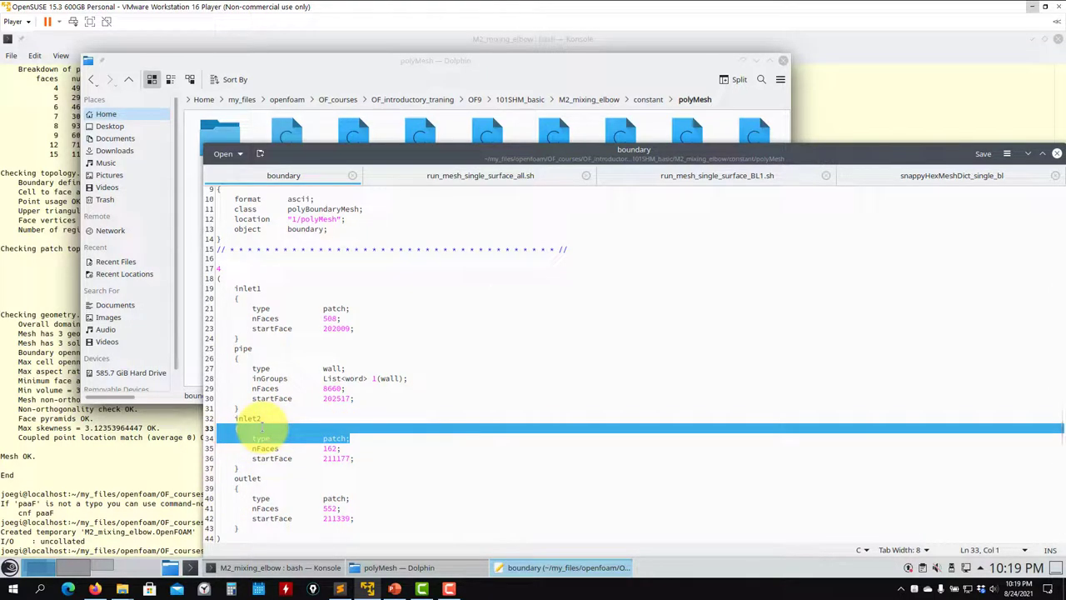
Open the p and U files from the 0_org folder of M2_mixing_elbow in the text editor.
left_click(374, 69)
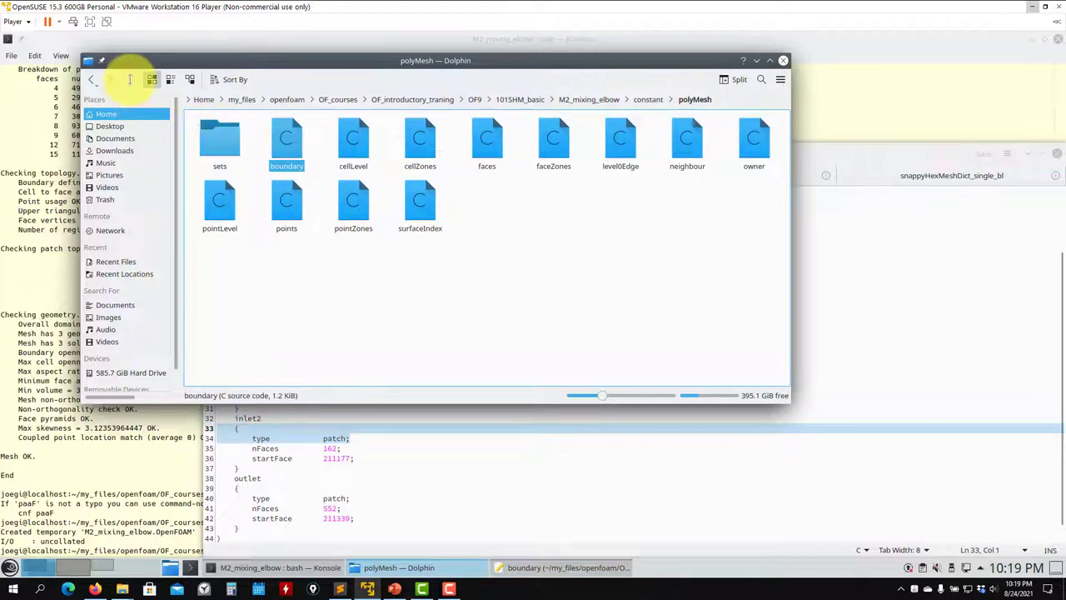
left_click(128, 79)
left_click(129, 79)
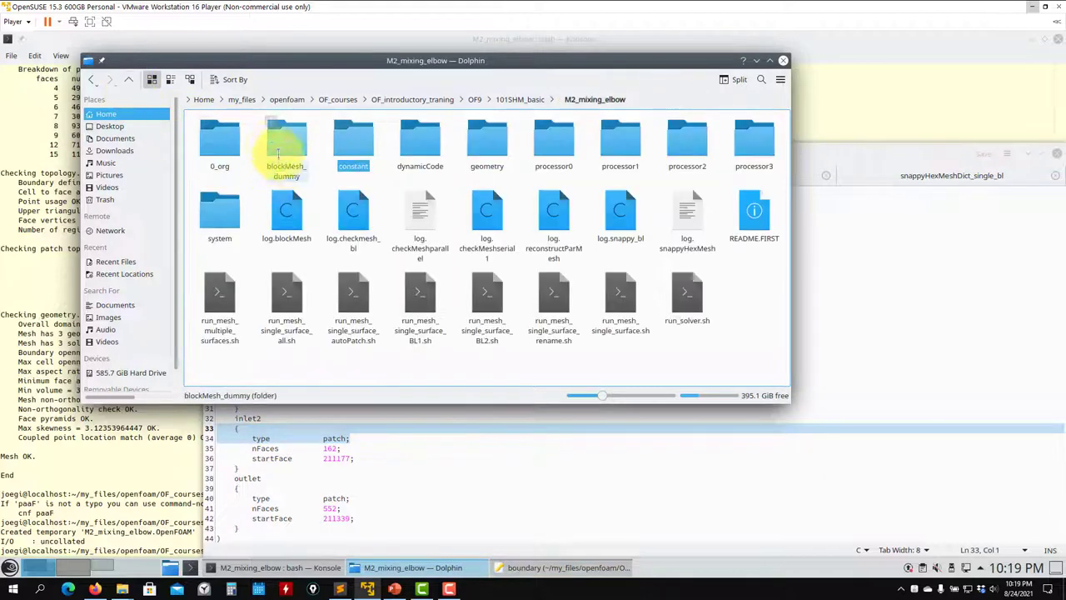
left_click(219, 142)
left_click_drag(216, 133, 367, 456)
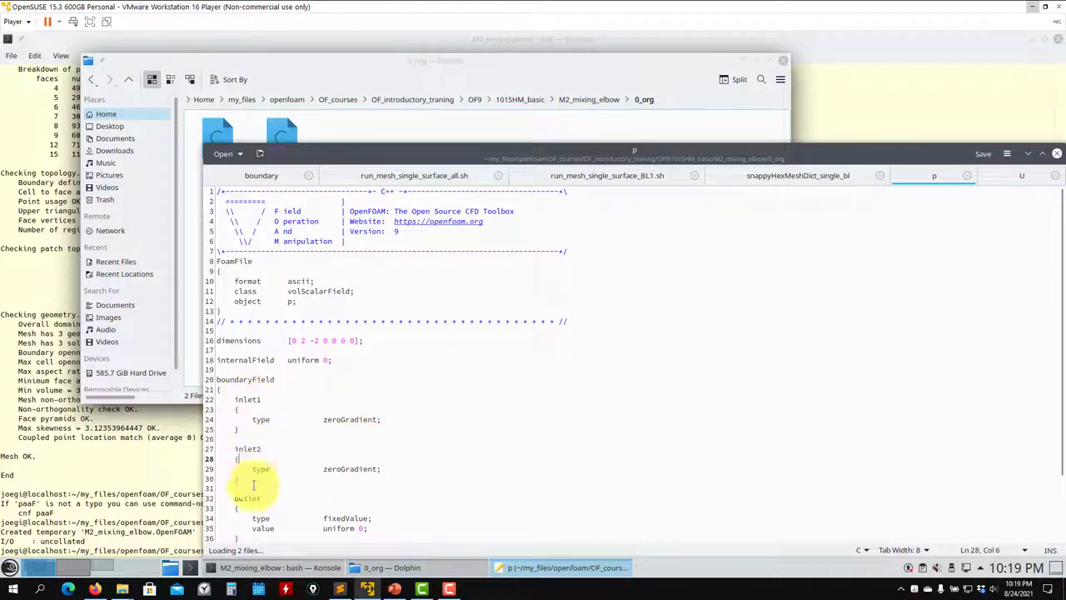
Compare the patch names in the boundaryField of p and U with those in the boundary file.
scroll(250, 489, "down", 3)
left_click(999, 177)
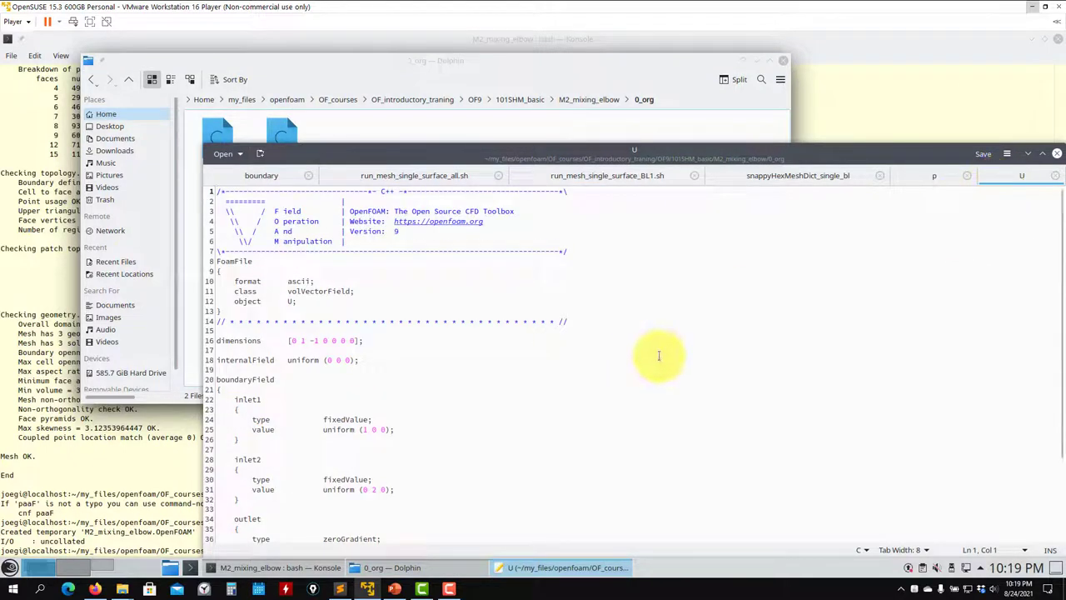
scroll(661, 357, "down", 4)
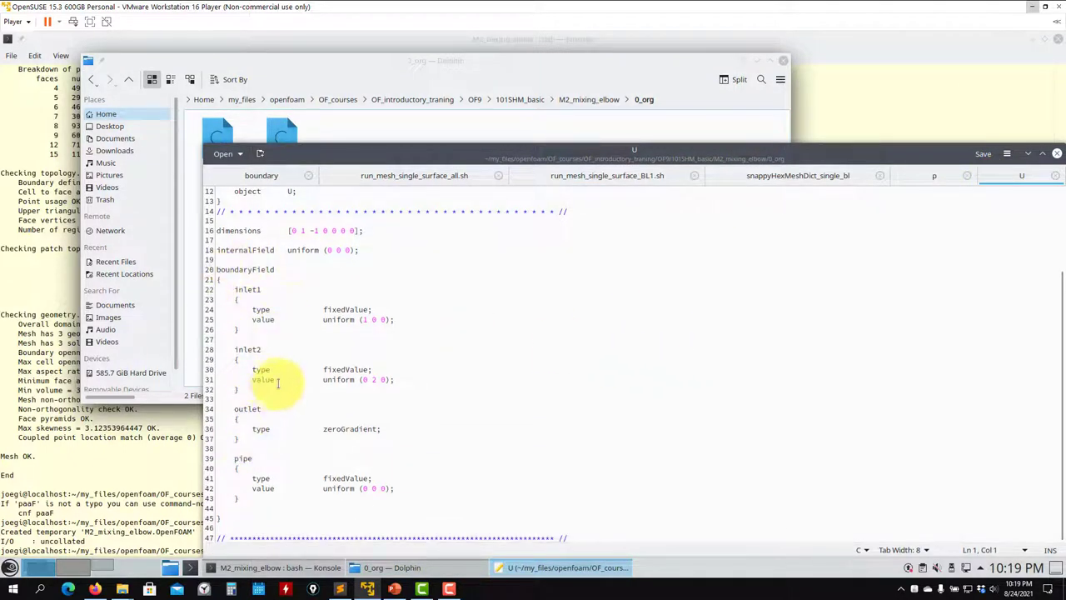
left_click(753, 175)
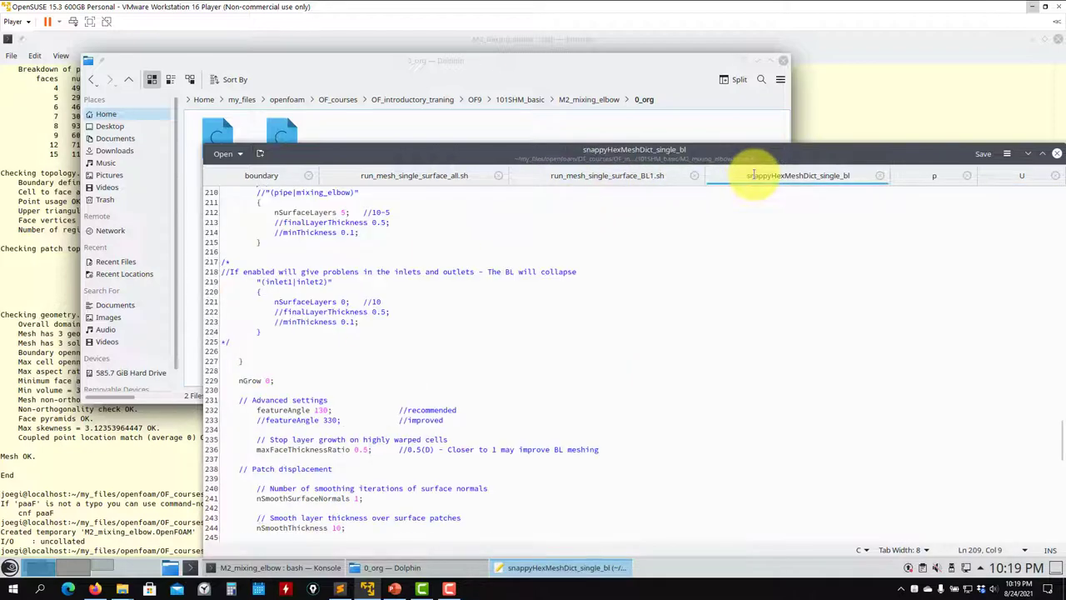
left_click(261, 175)
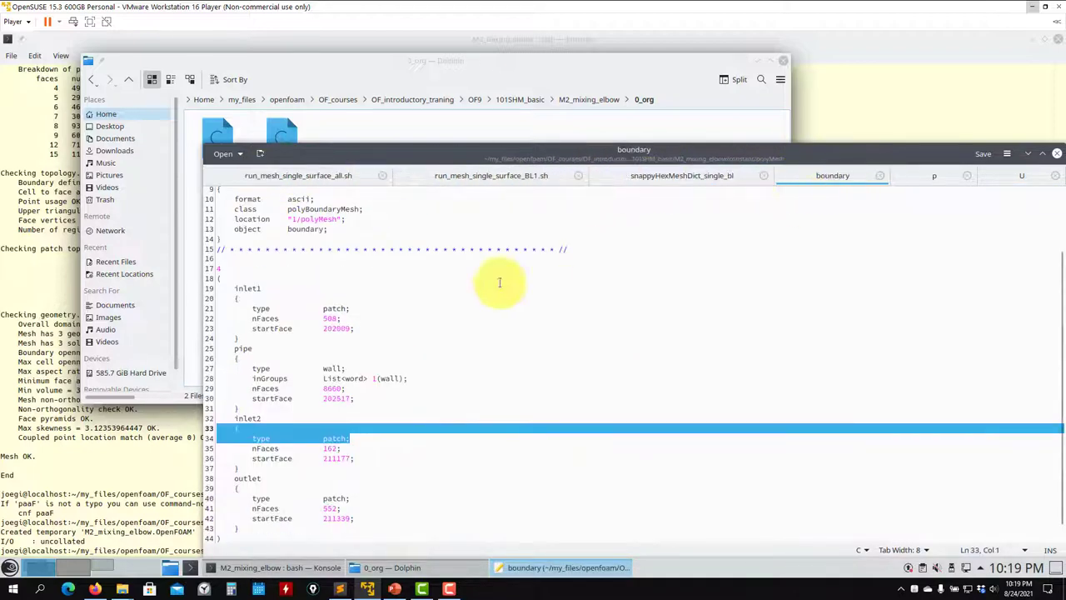
left_click(256, 287)
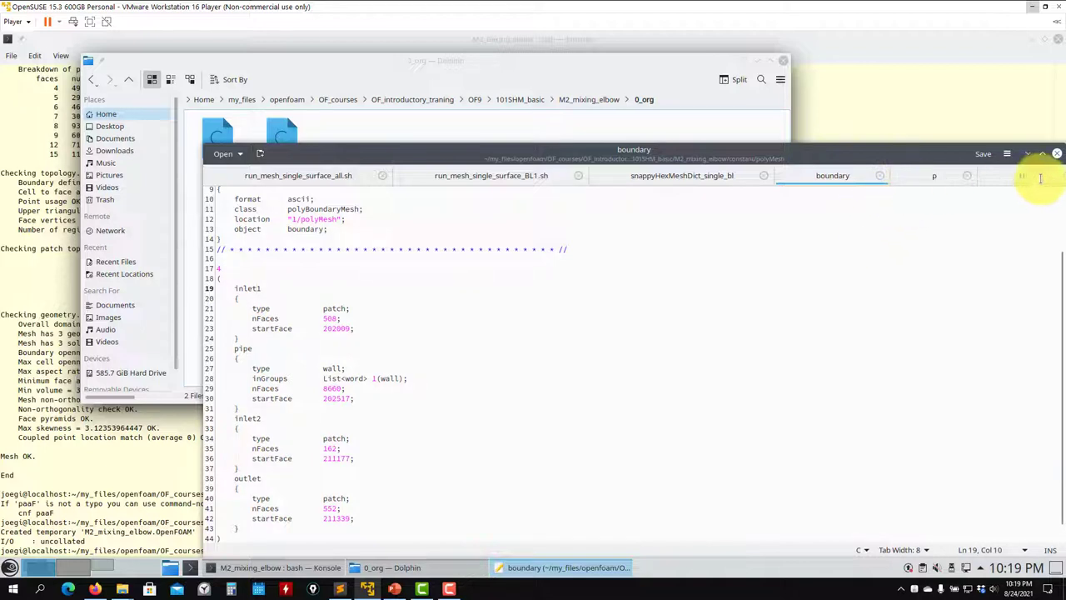
Check the velocity conditions set for inlet1 and inlet2 in the U file.
left_click(1012, 175)
left_click_drag(323, 309, 204, 310)
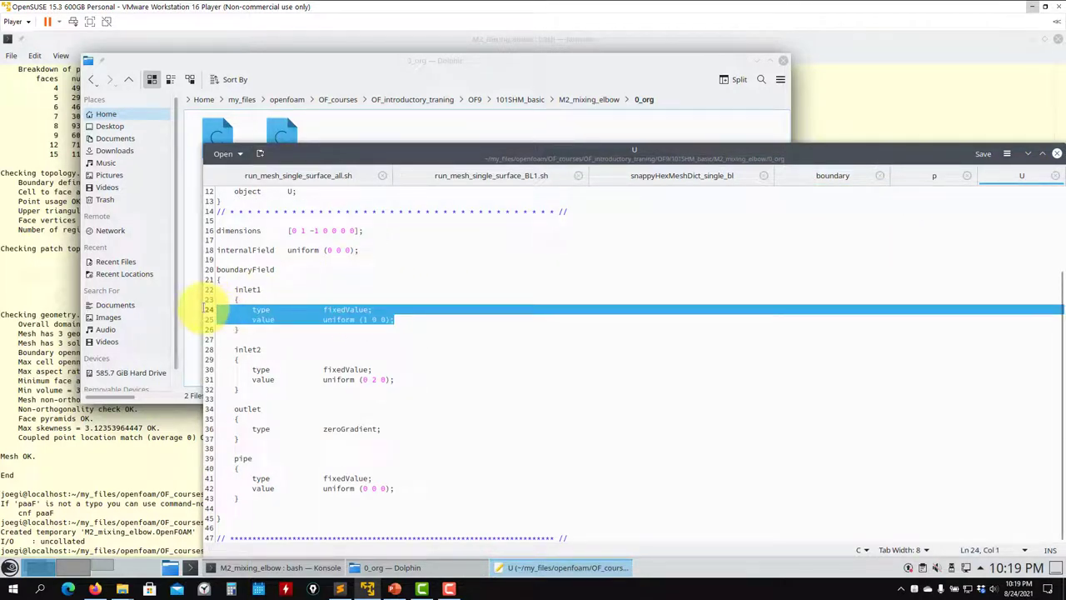
left_click(388, 320)
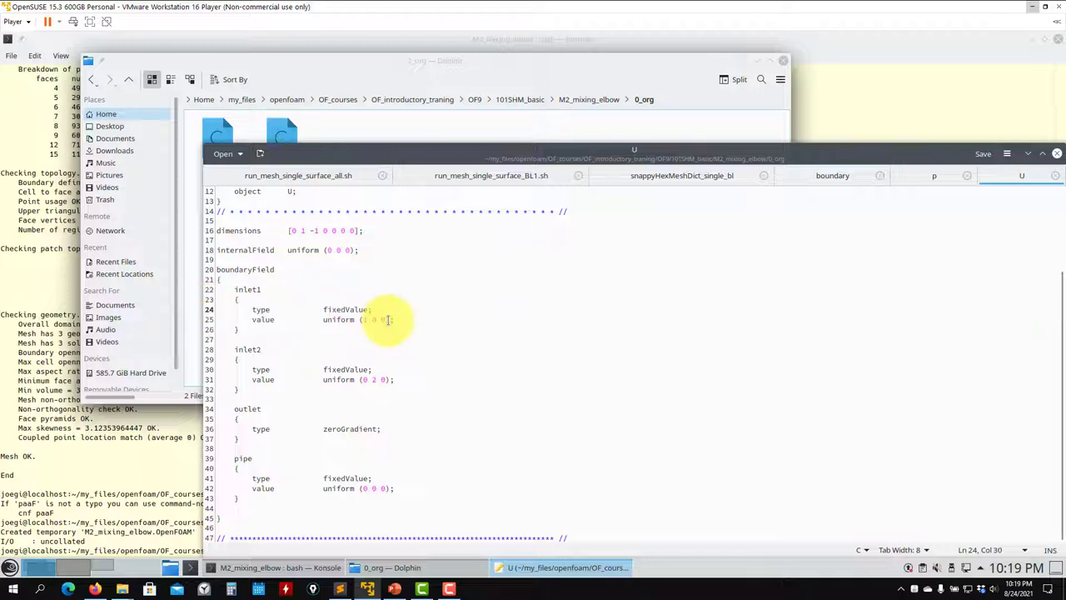
left_click_drag(379, 319, 405, 376)
Check the patch types in the boundary file against the outlet and pipe velocity conditions in U.
left_click(808, 176)
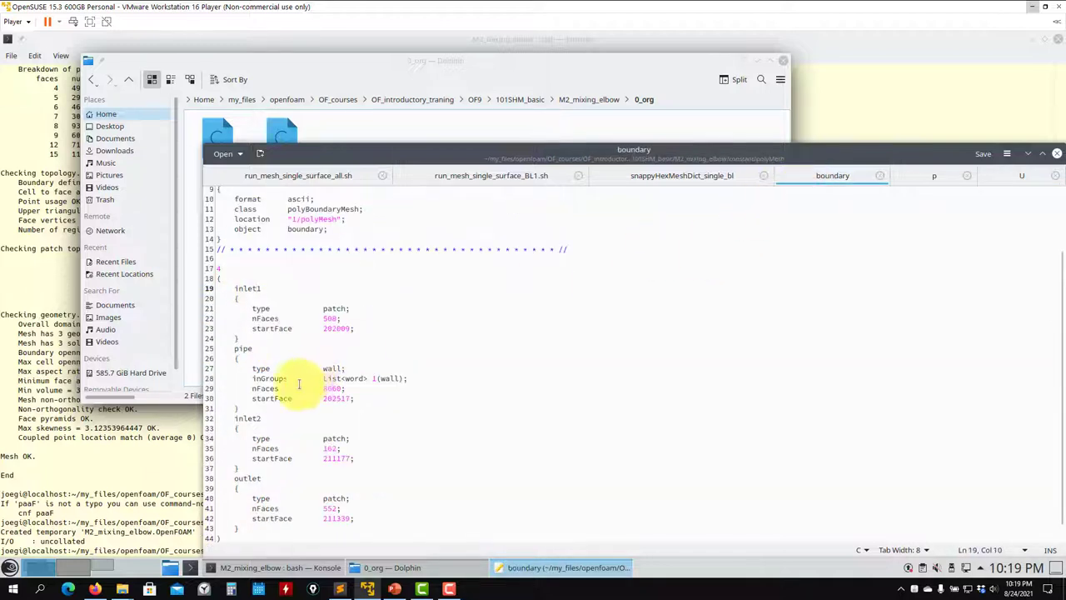
left_click(1008, 175)
left_click_drag(394, 428, 244, 428)
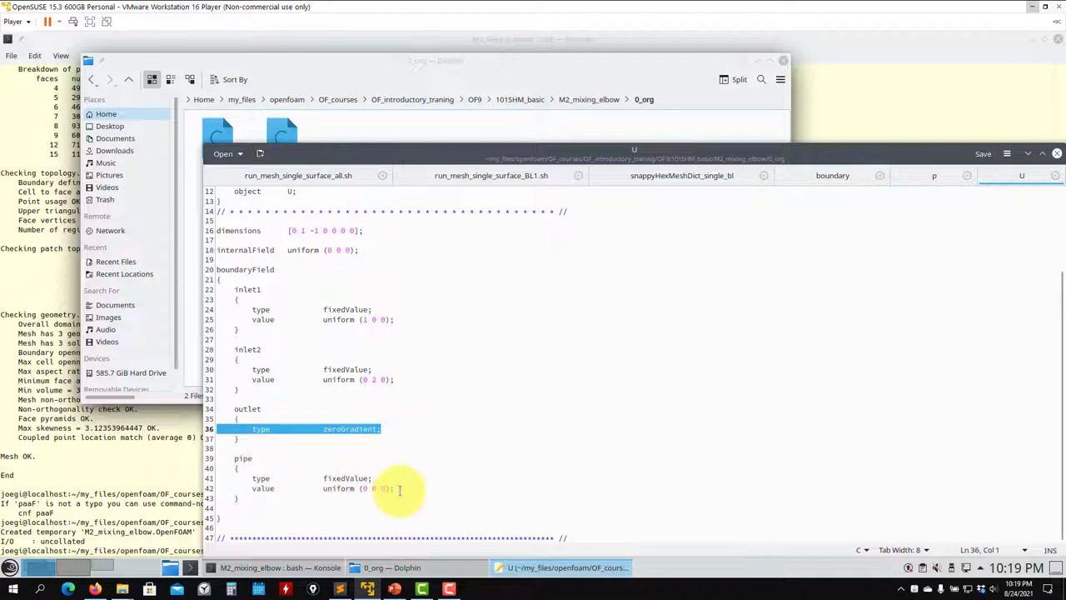
left_click_drag(394, 488, 230, 474)
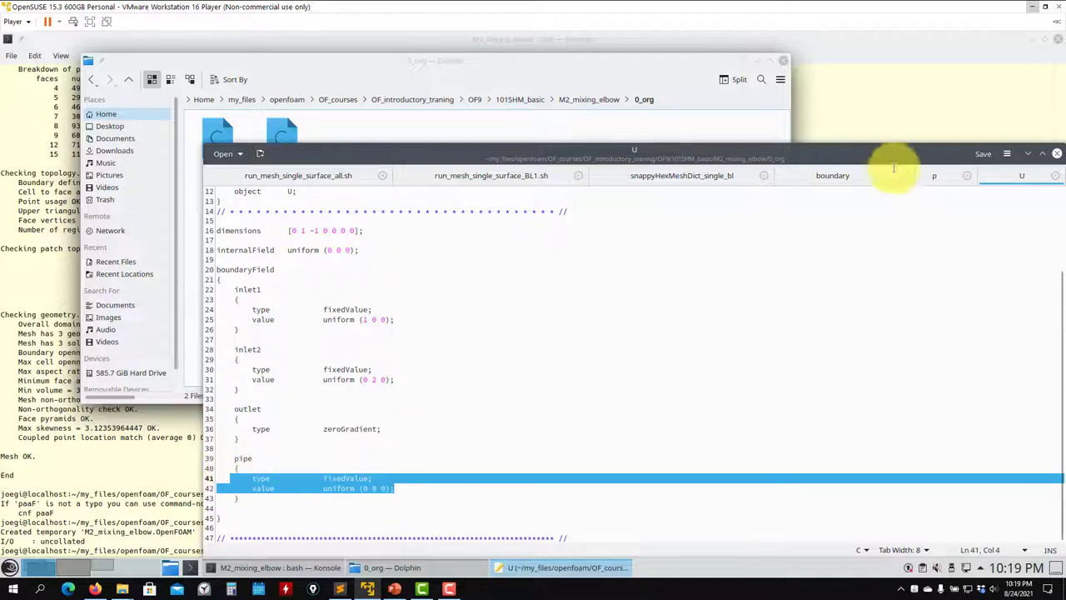
Check the pressure conditions of inlet1, inlet2, outlet and pipe in the p file against the boundary file's patch types.
left_click(931, 175)
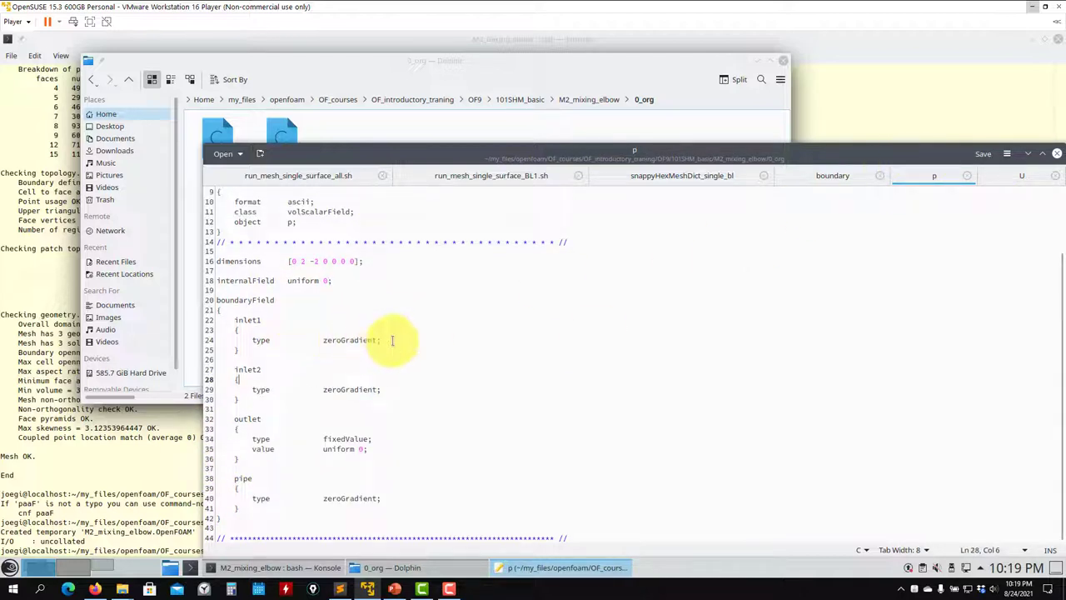
left_click_drag(392, 339, 247, 337)
left_click_drag(388, 388, 252, 388)
left_click_drag(380, 452, 249, 435)
left_click_drag(394, 497, 251, 498)
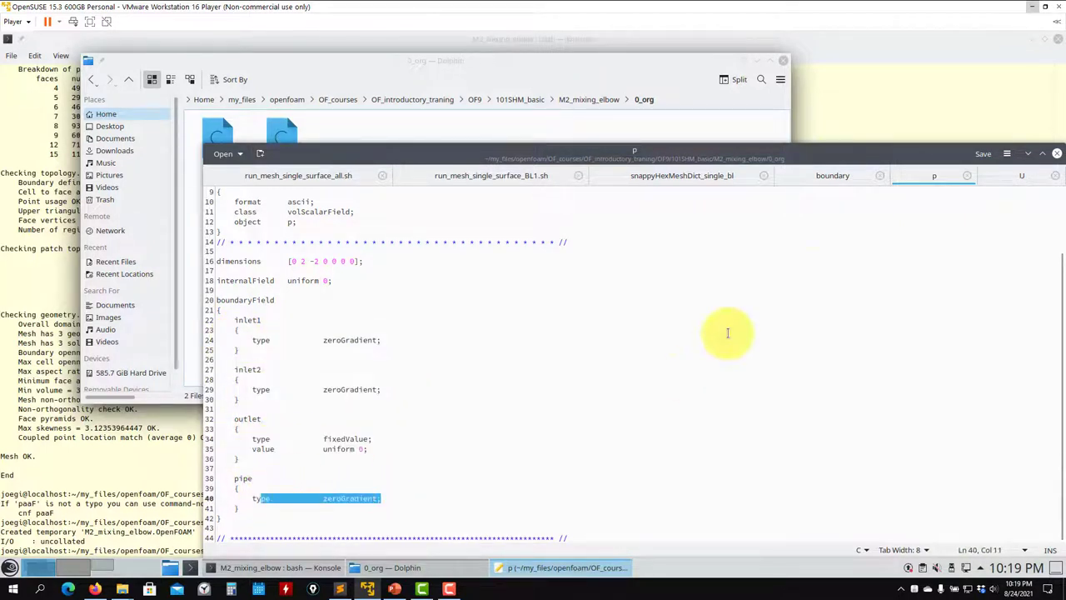
left_click(833, 176)
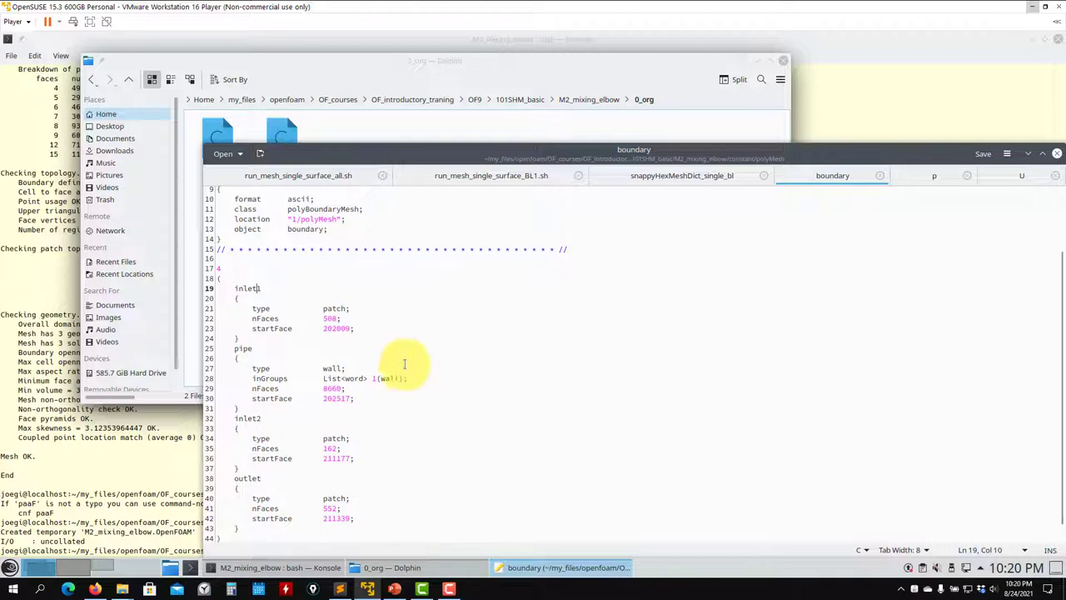
left_click(924, 173)
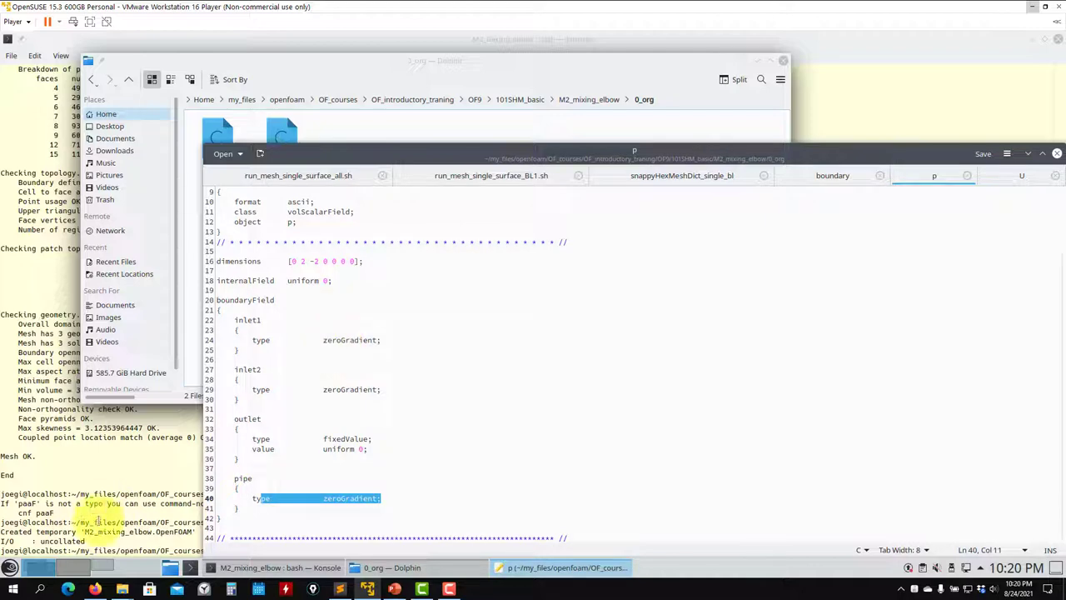
Browse the OpenFOAM-9 source folders to src/finiteVolume/fields/fvPatchFields/basic to view the basic boundary conditions.
left_click(75, 566)
left_click(283, 567)
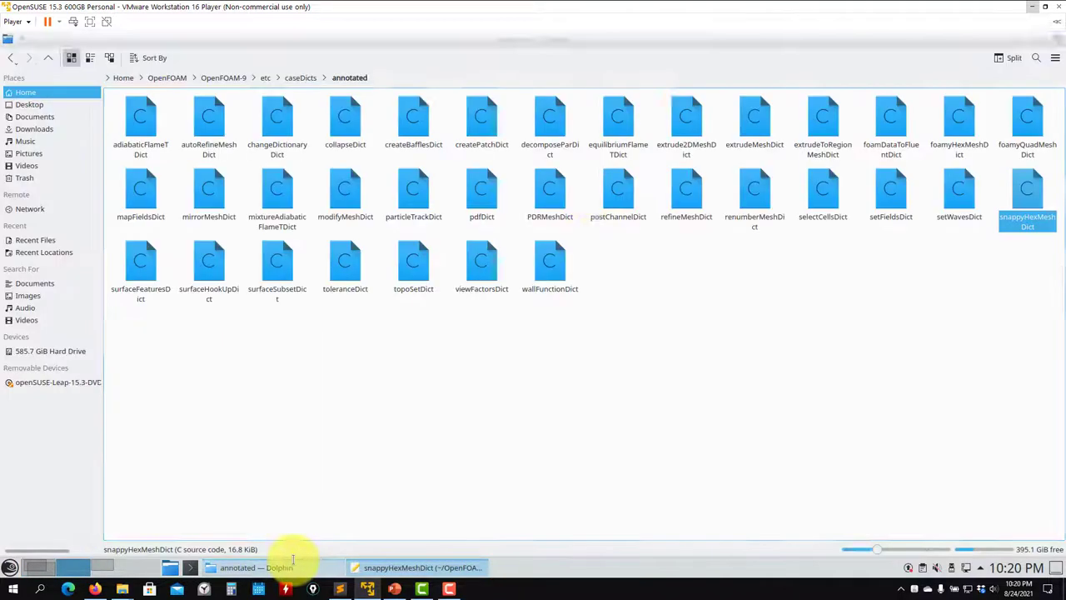
left_click(222, 77)
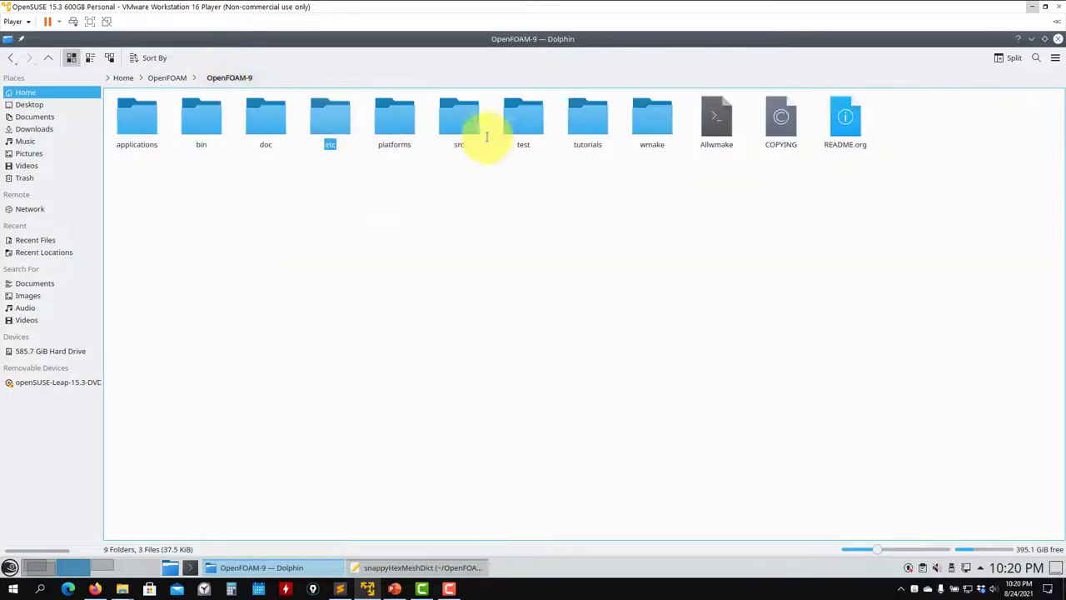
left_click(459, 136)
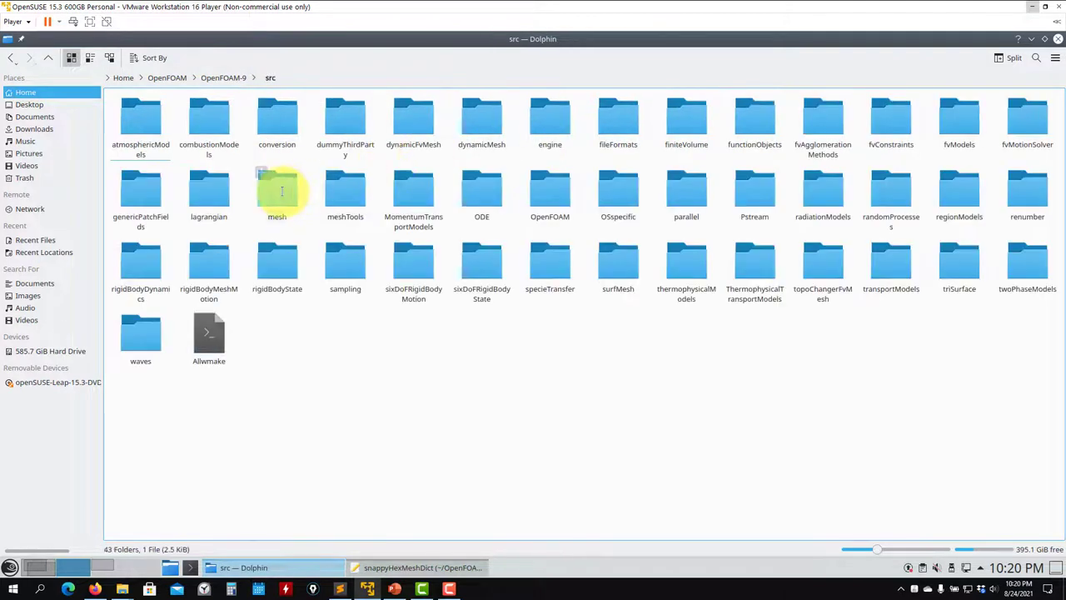
left_click(685, 119)
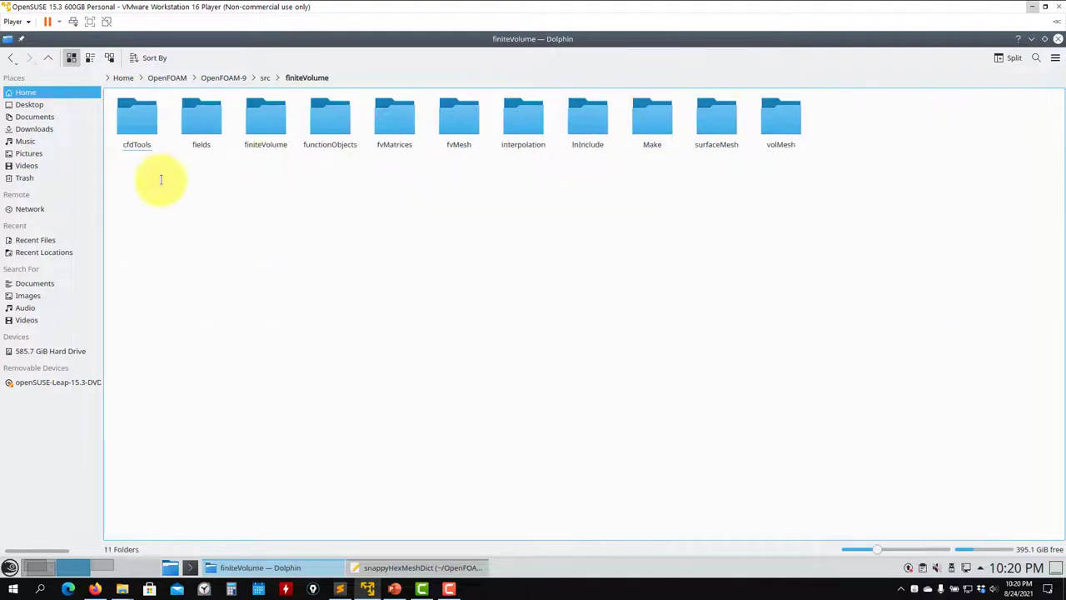
left_click(263, 119)
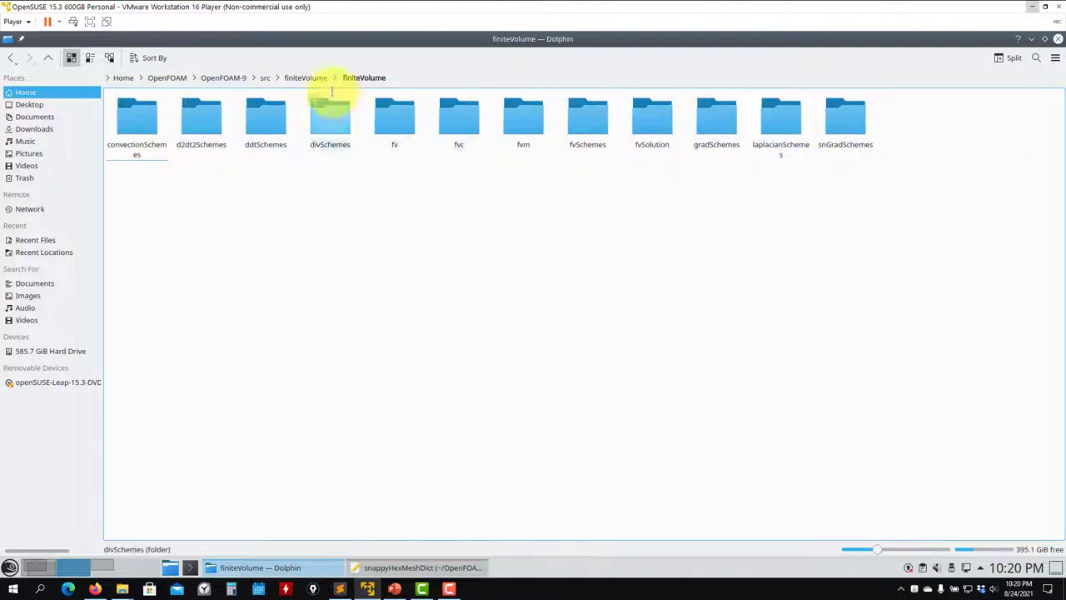
left_click(309, 76)
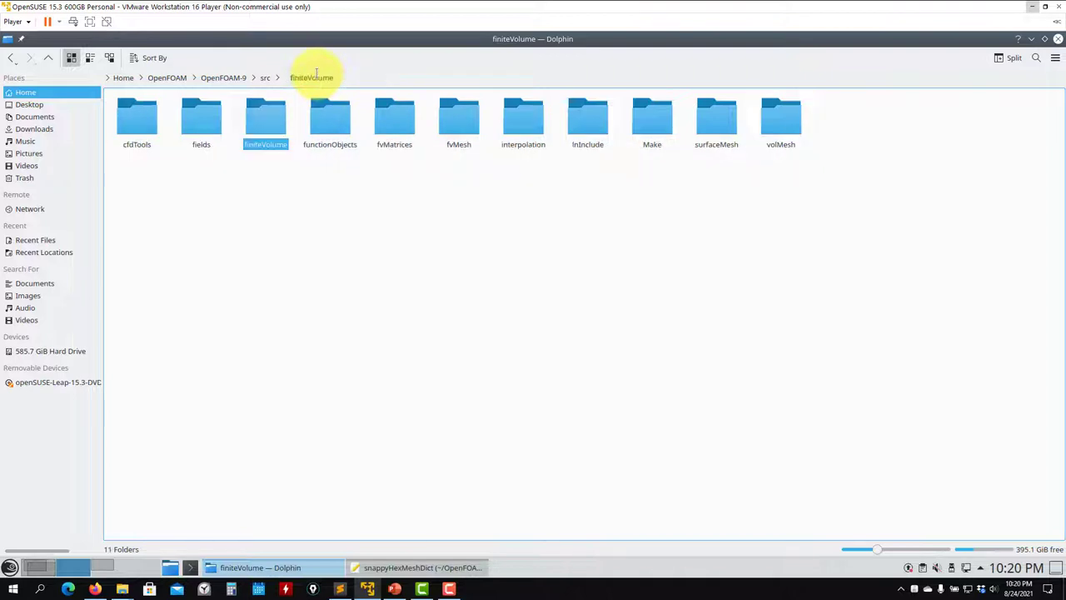
left_click(205, 124)
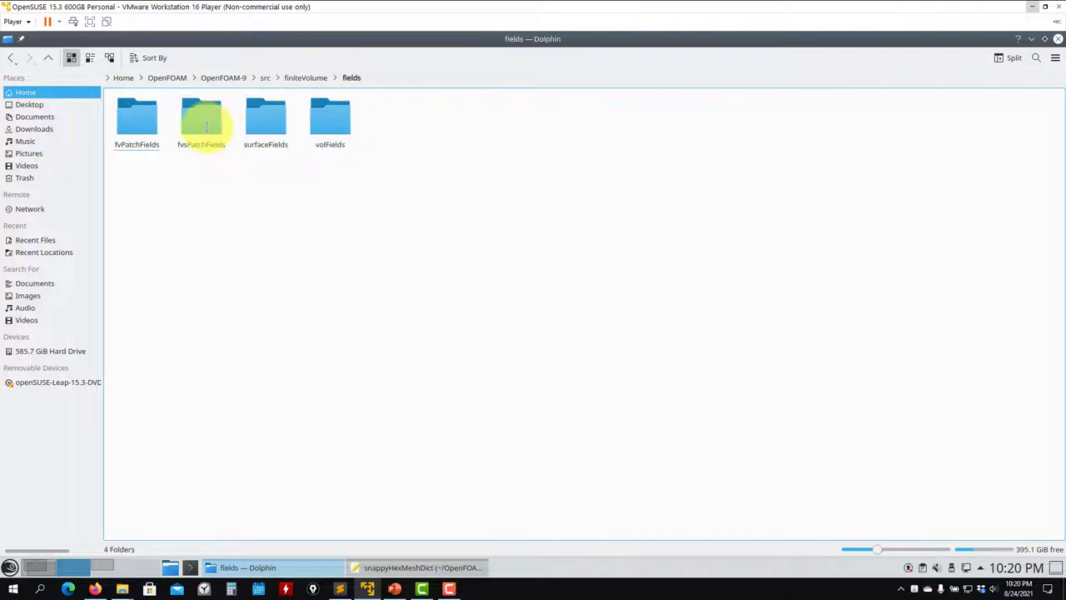
left_click(138, 125)
left_click(139, 121)
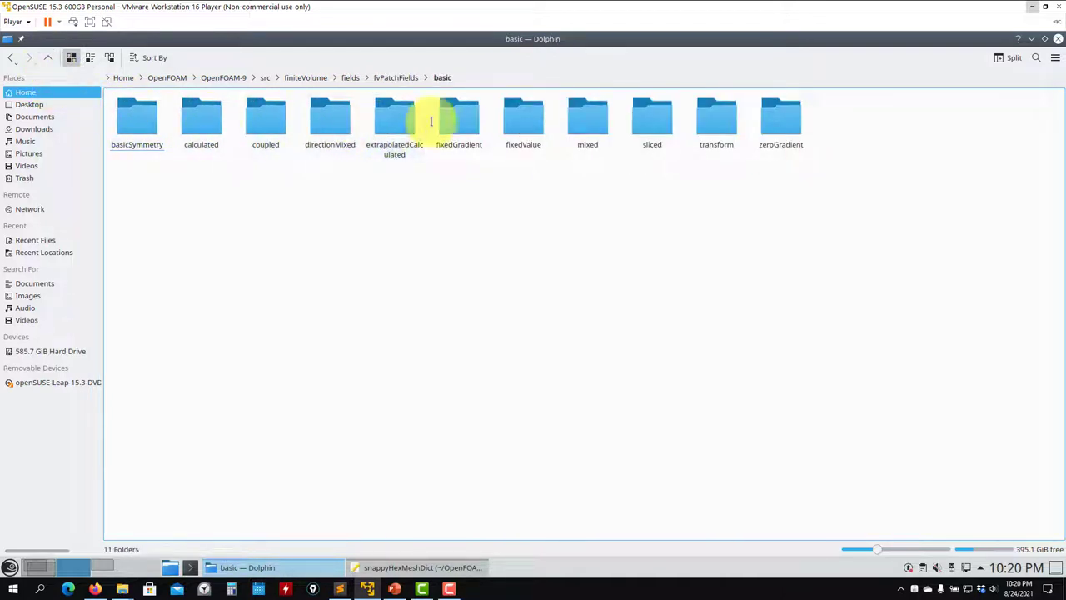
Look through the constraint and derived boundary condition folders within fvPatchFields.
left_click(49, 57)
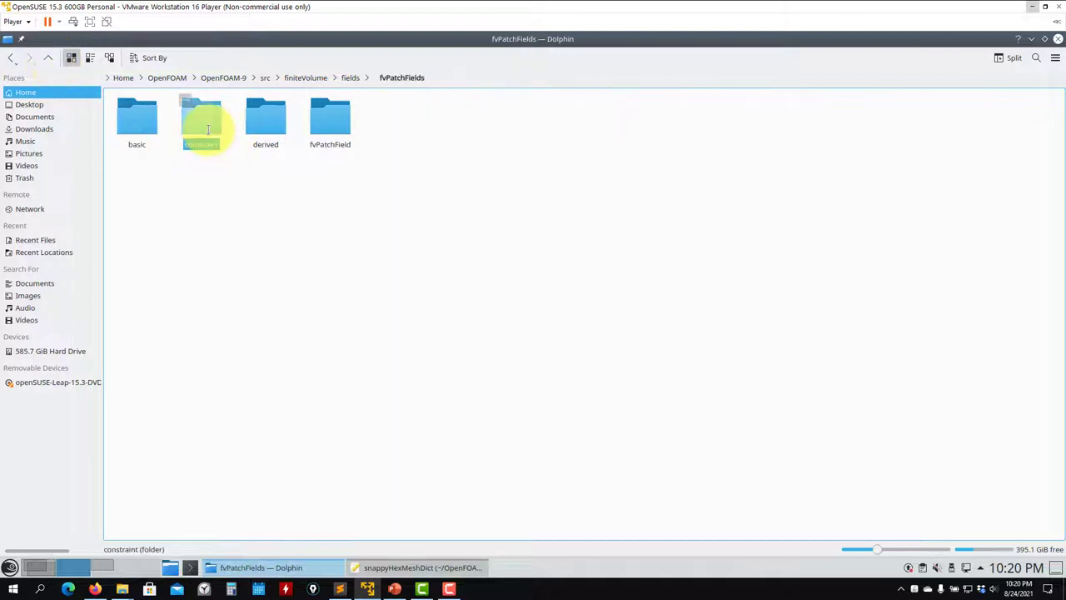
left_click(201, 125)
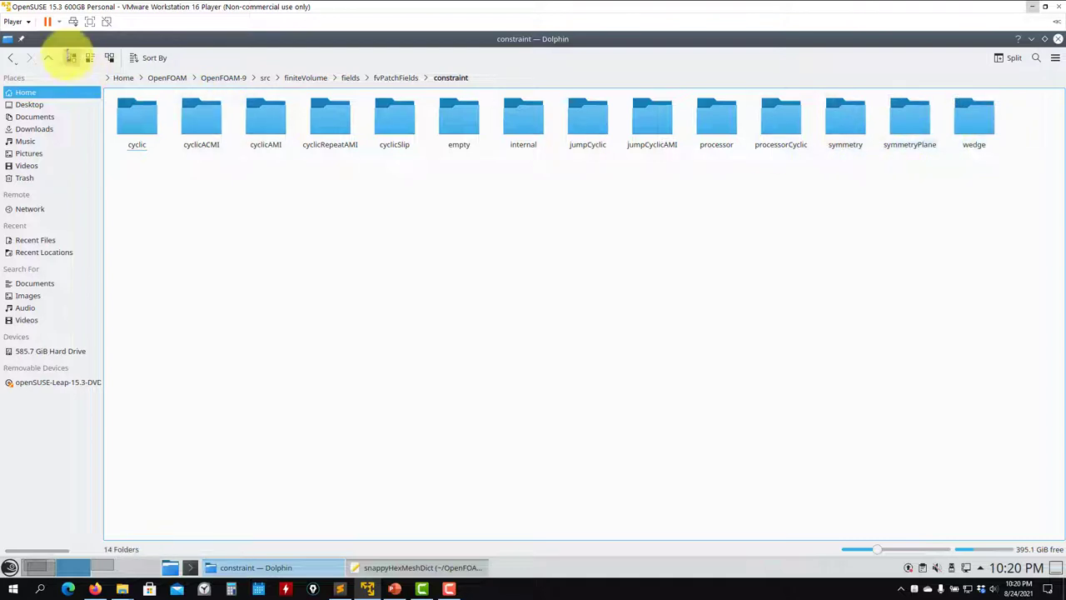
left_click(48, 58)
left_click(266, 146)
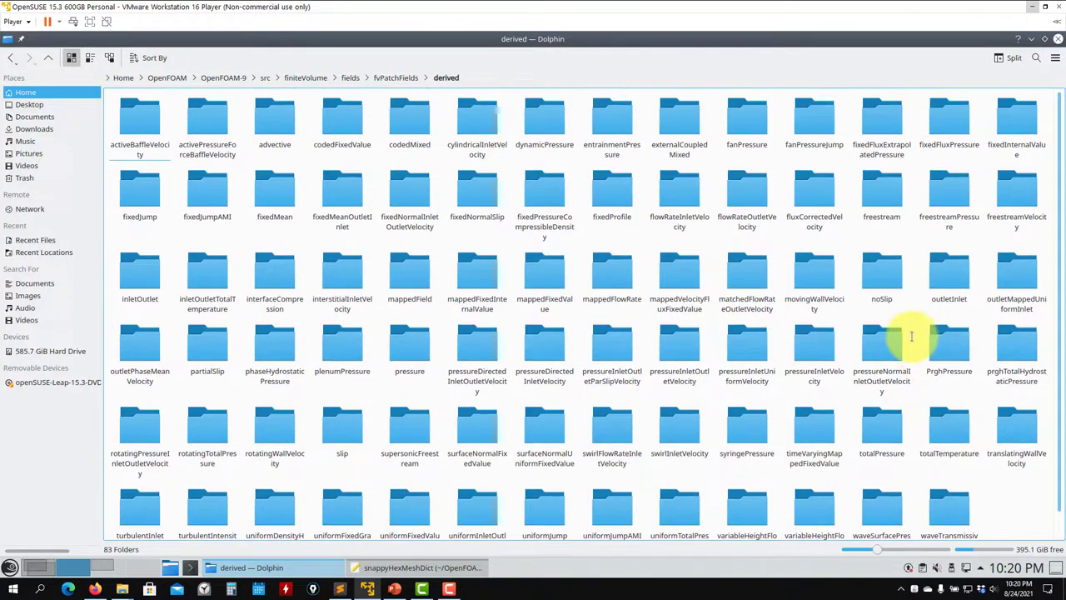
Review the basic, constraint and derived folders of fvPatchFields once more, ending with the full list of derived conditions.
left_click(48, 58)
left_click(134, 121)
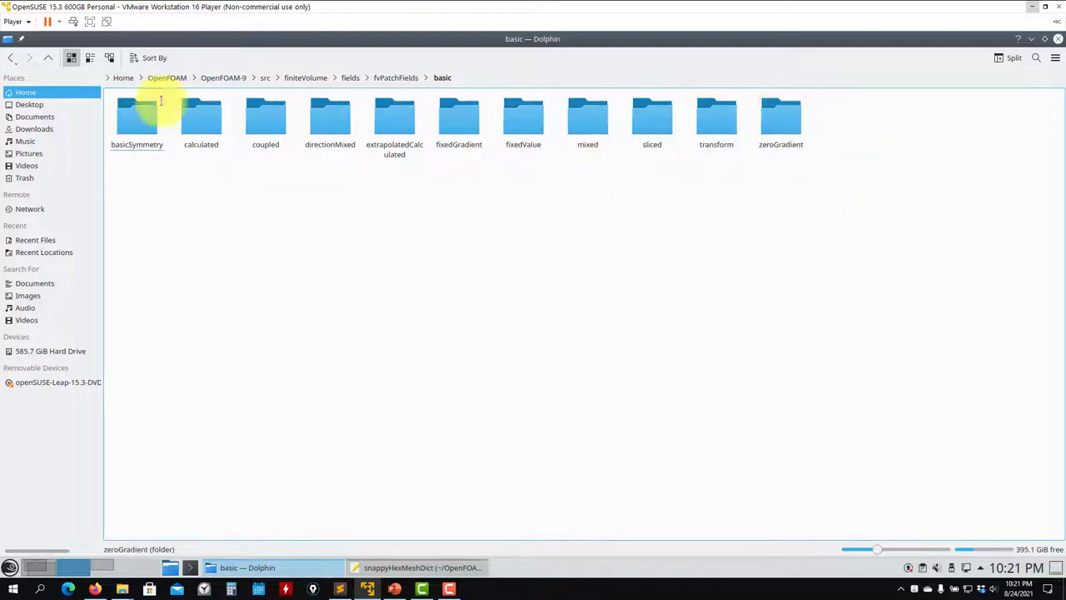
left_click(47, 57)
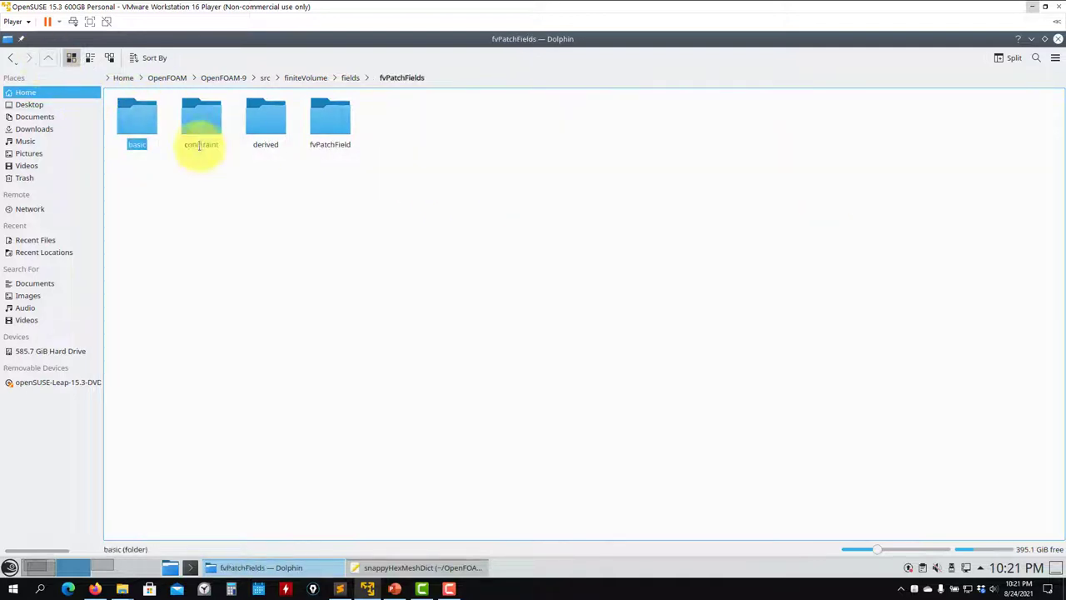
left_click(204, 133)
left_click(47, 58)
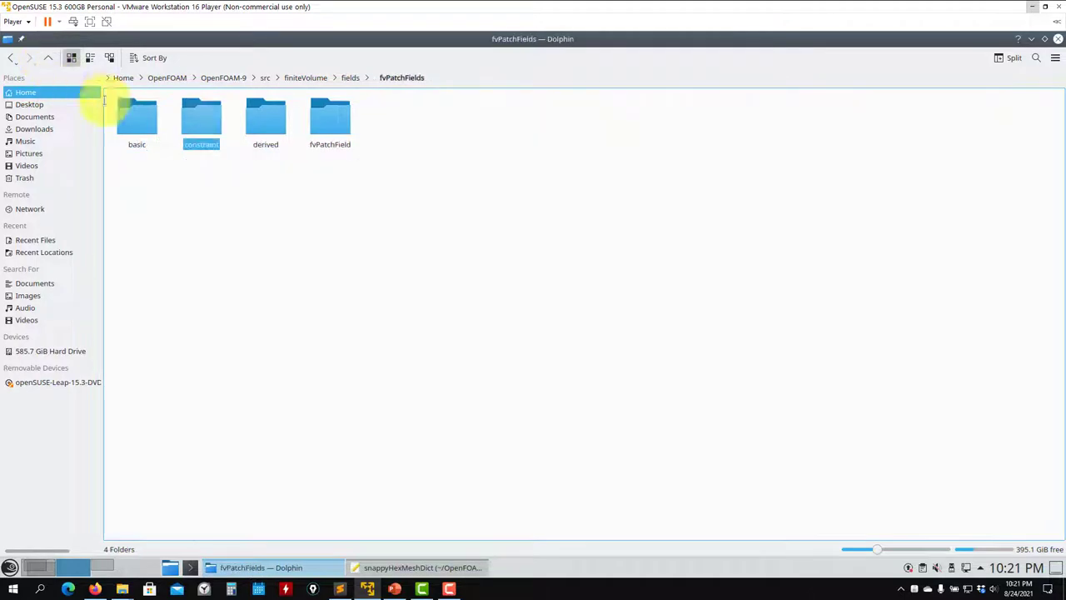
left_click(261, 120)
scroll(407, 283, "down", 1)
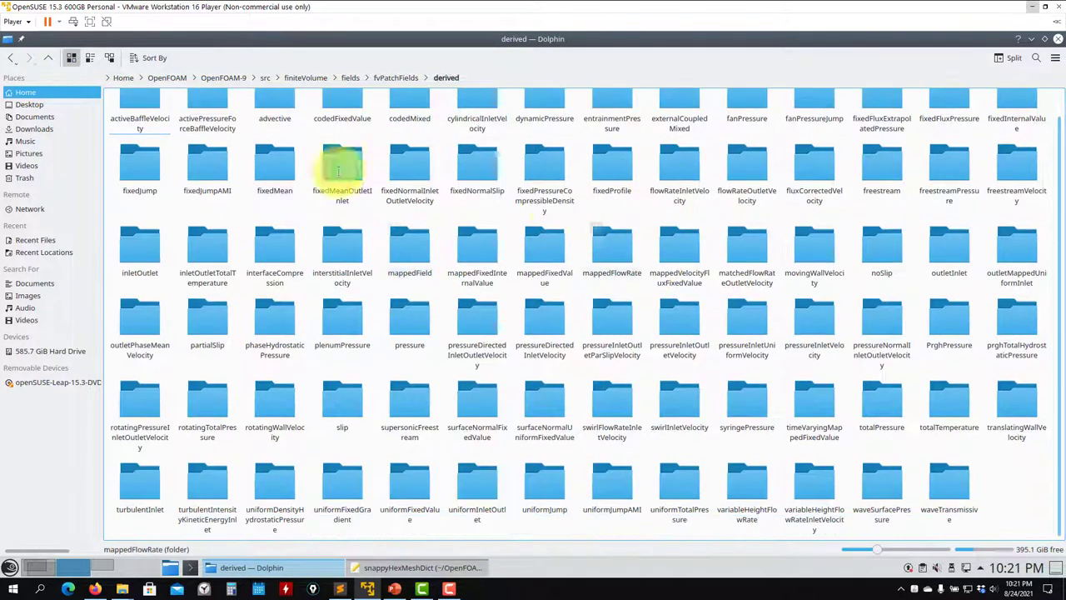
Return to the case workspace, close the text editor holding the p and U files, and bring the terminal forward.
left_click(30, 567)
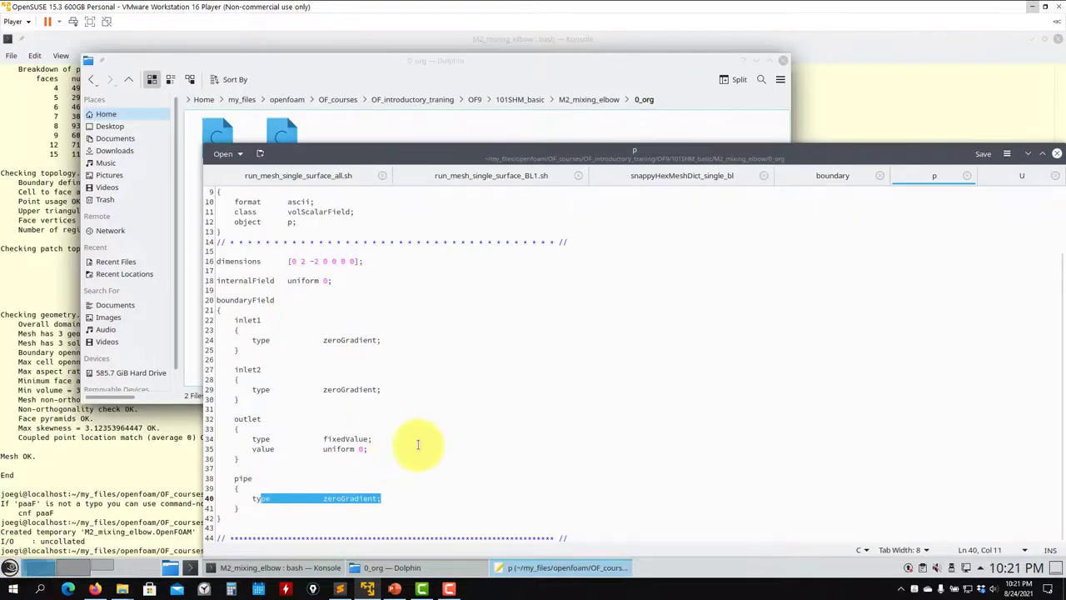
left_click(1056, 154)
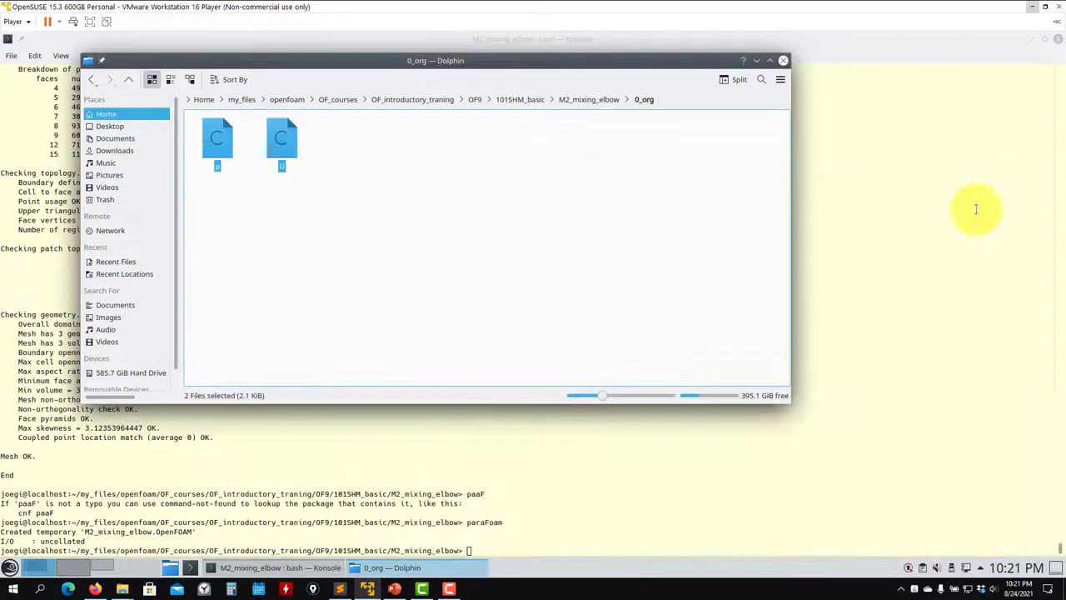
left_click(971, 209)
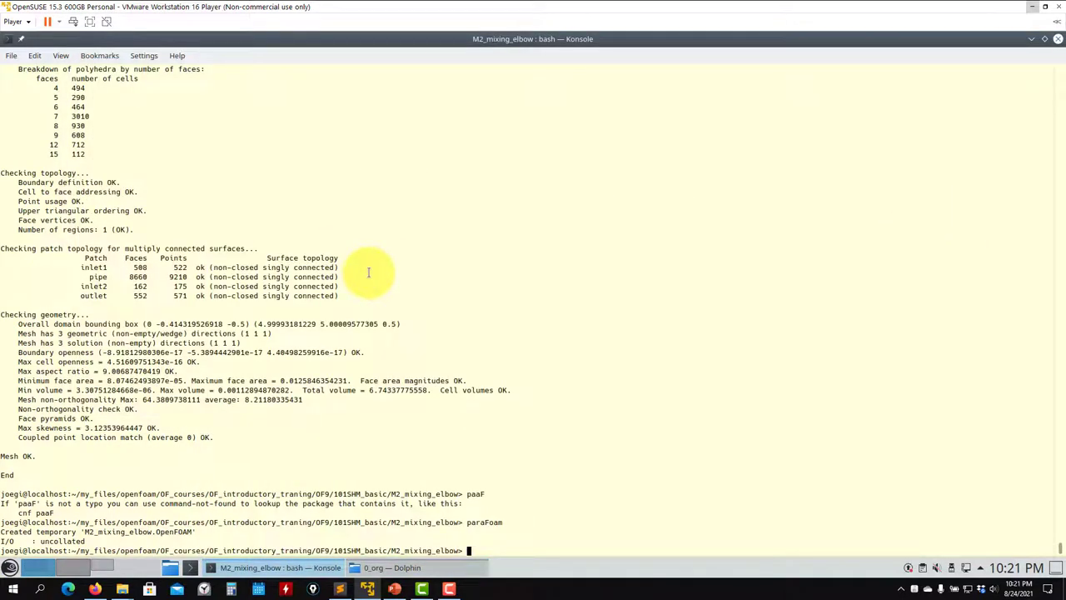
Open run_solver.sh from the M2_mixing_elbow case folder in the text editor.
left_click(408, 567)
left_click(125, 79)
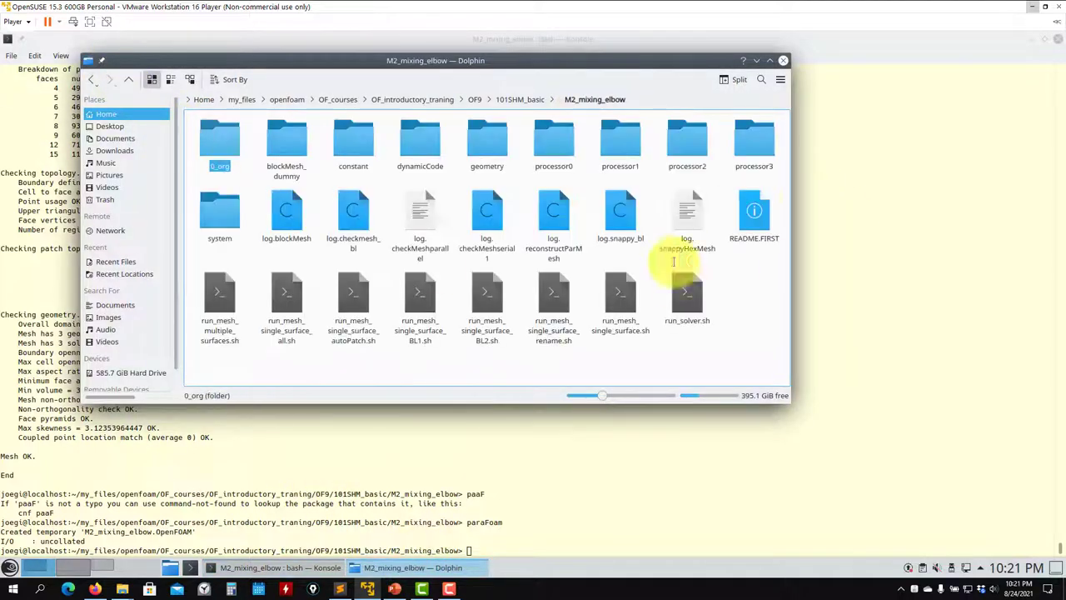
right_click(688, 305)
mouse_move(749, 329)
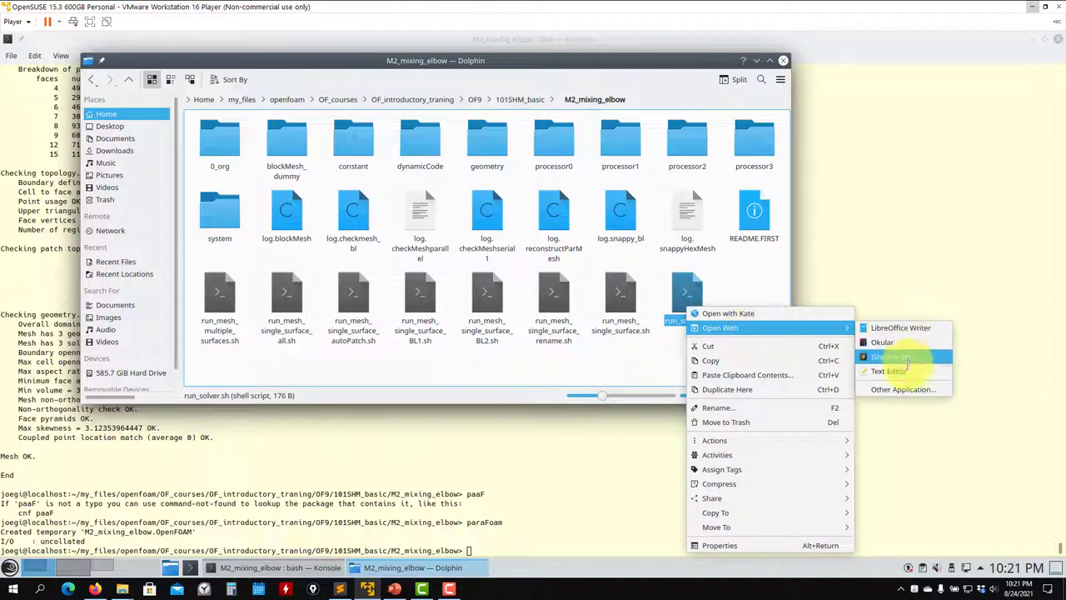
left_click(902, 358)
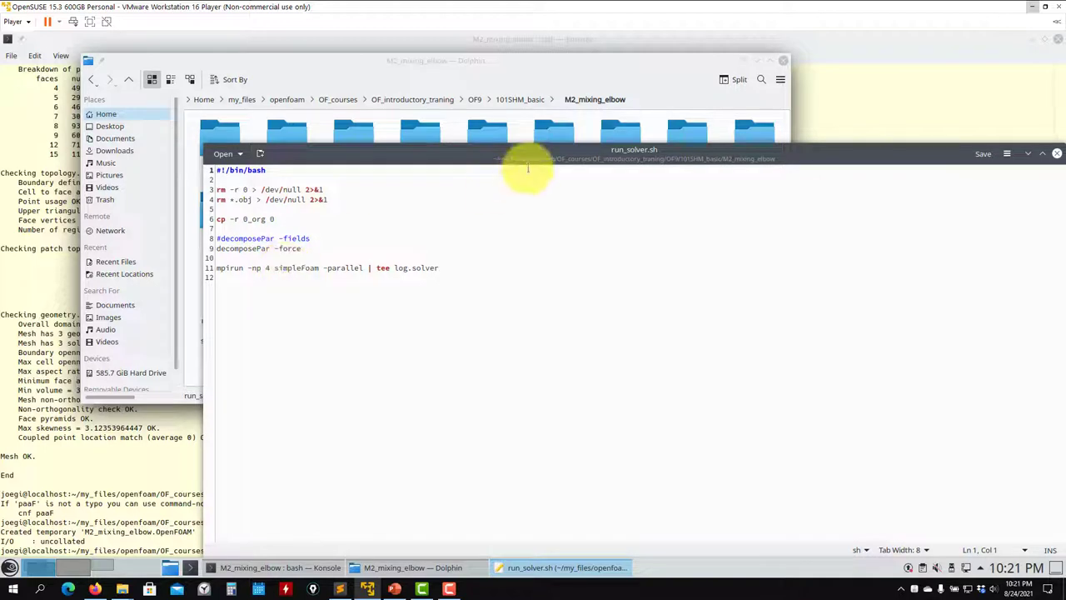
Check the commands in run_solver.sh that remove old files and copy 0_org to 0 against the case folder's contents.
left_click(543, 70)
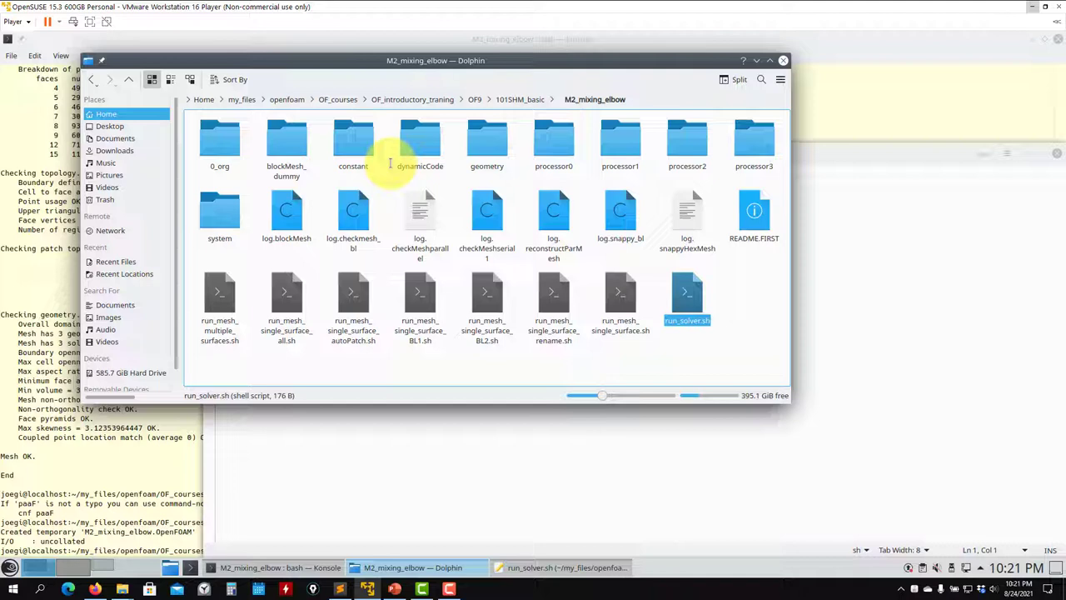
left_click(858, 321)
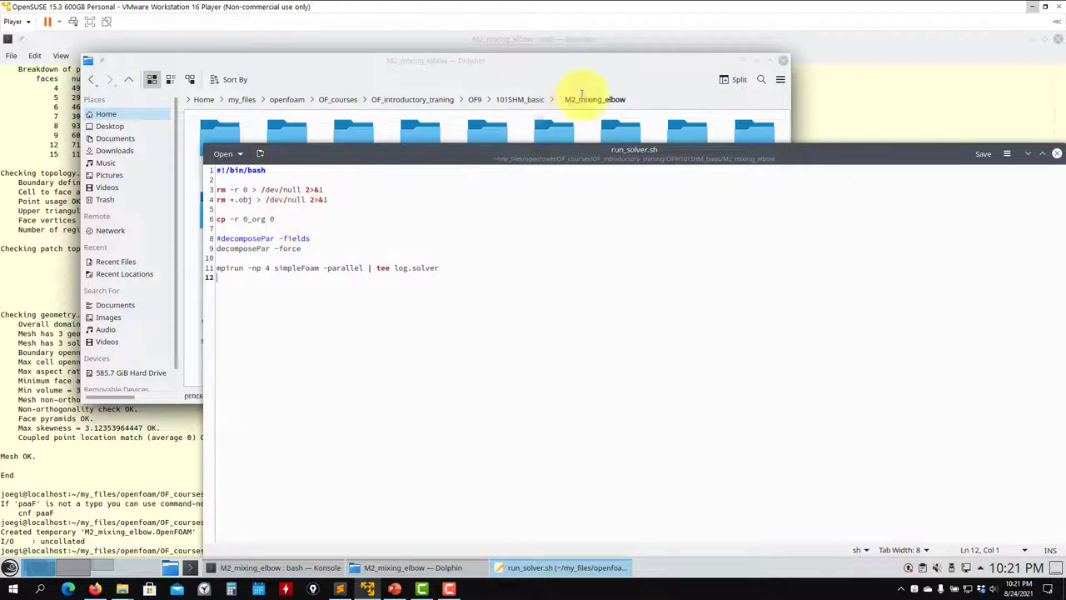
left_click(621, 80)
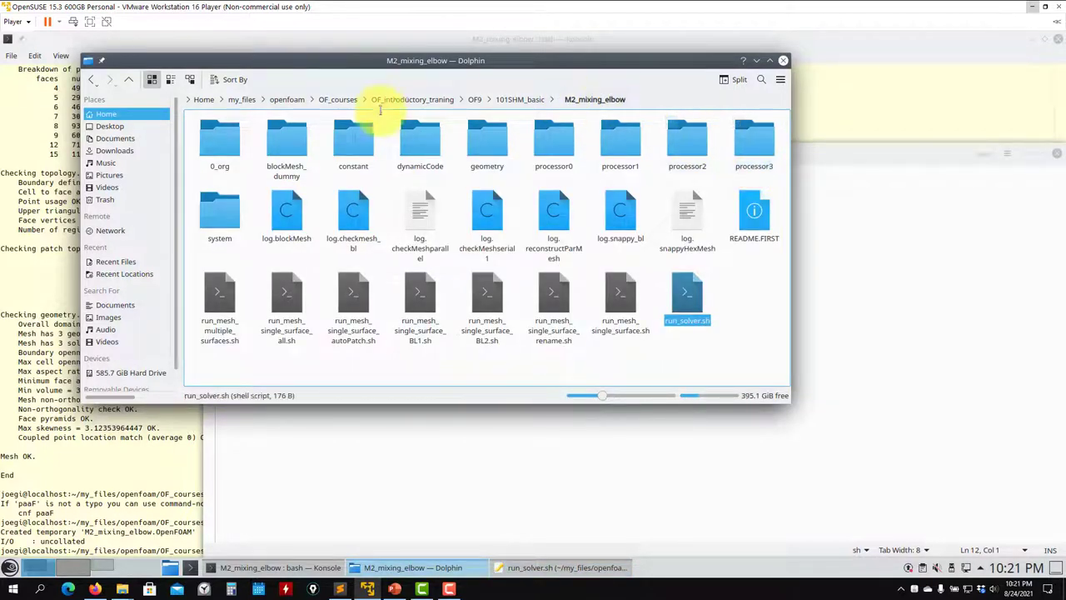
left_click(477, 471)
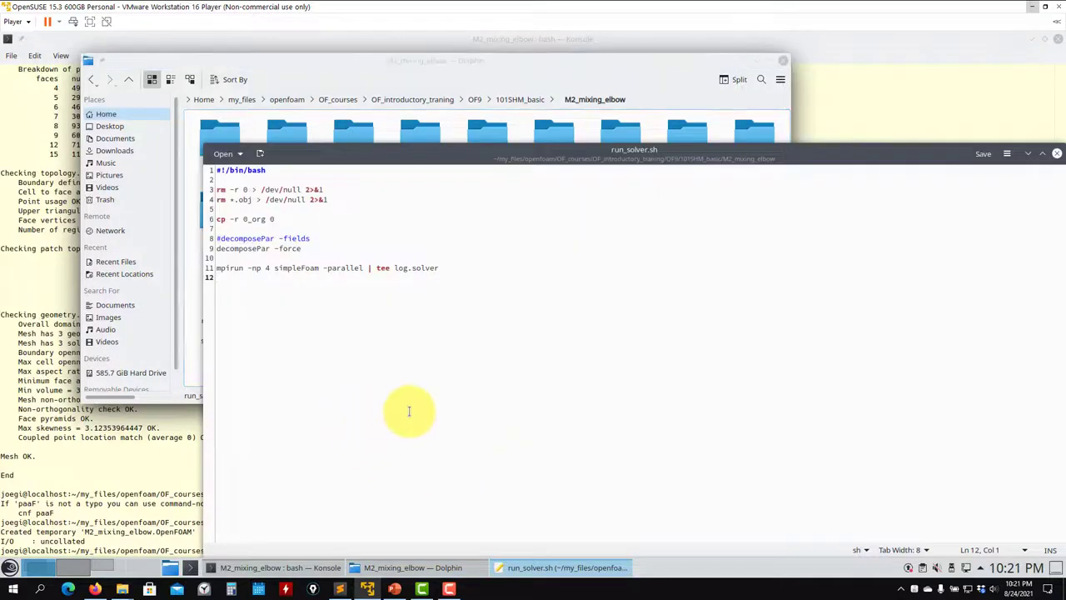
left_click(279, 60)
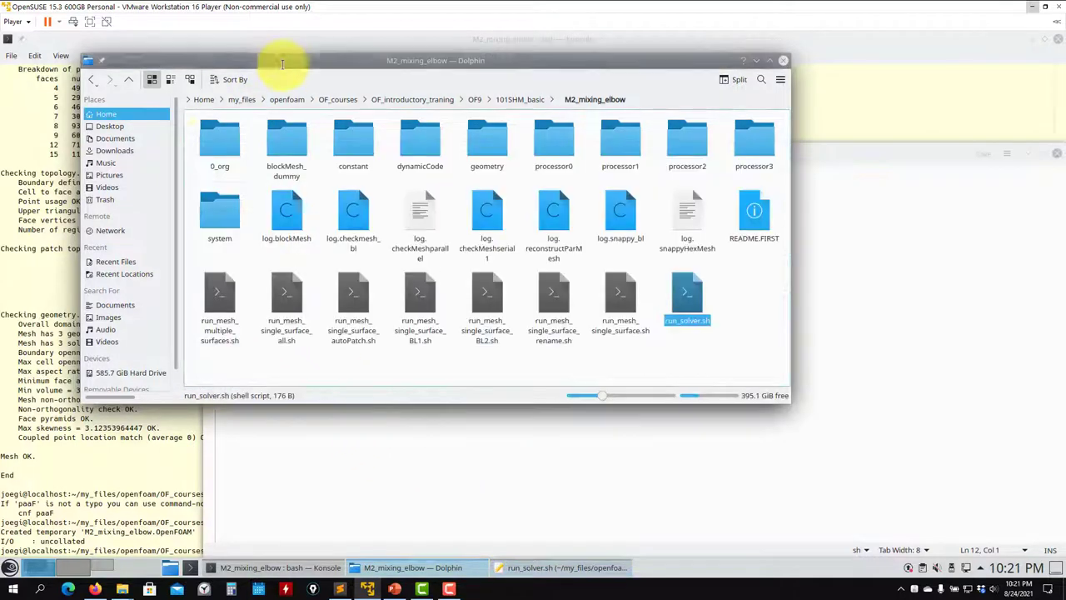
left_click(289, 473)
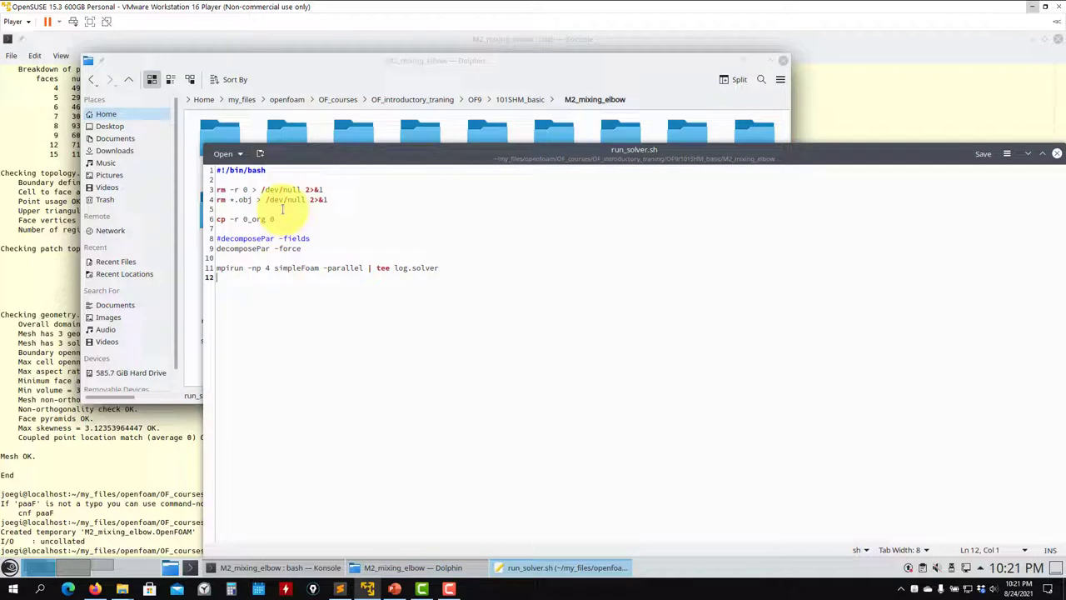
left_click(444, 84)
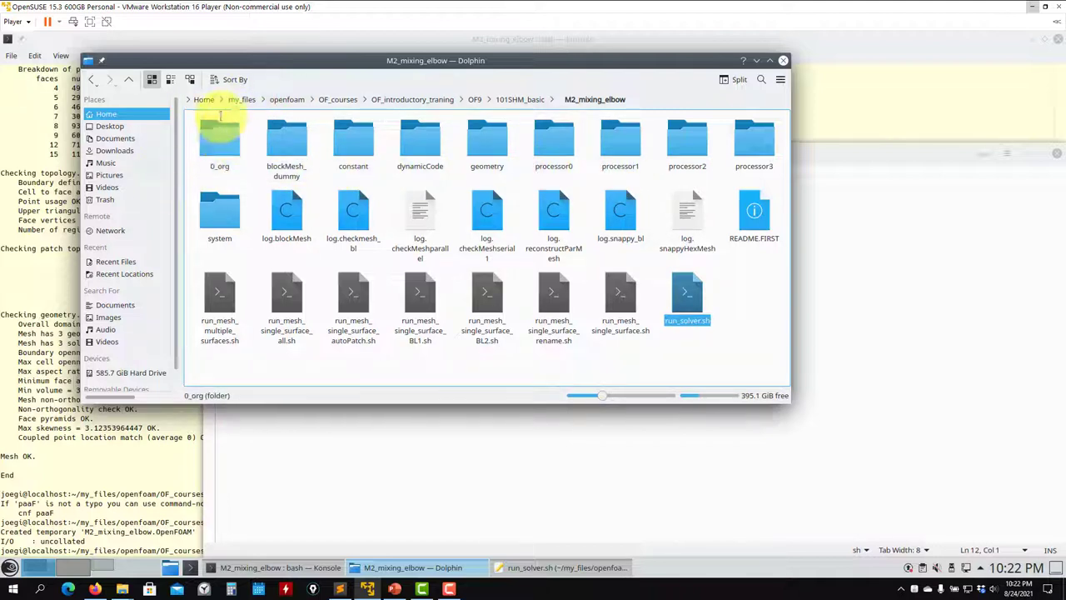
left_click(346, 486)
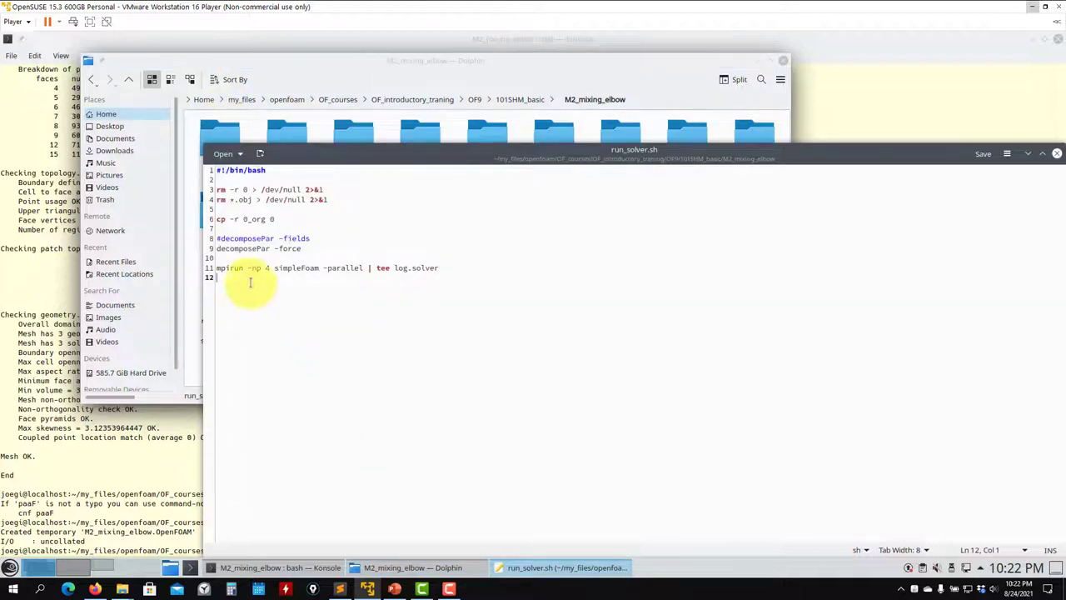
Examine the decomposePar -force line in run_solver.sh and compare it with the folders in the case directory.
left_click(245, 249)
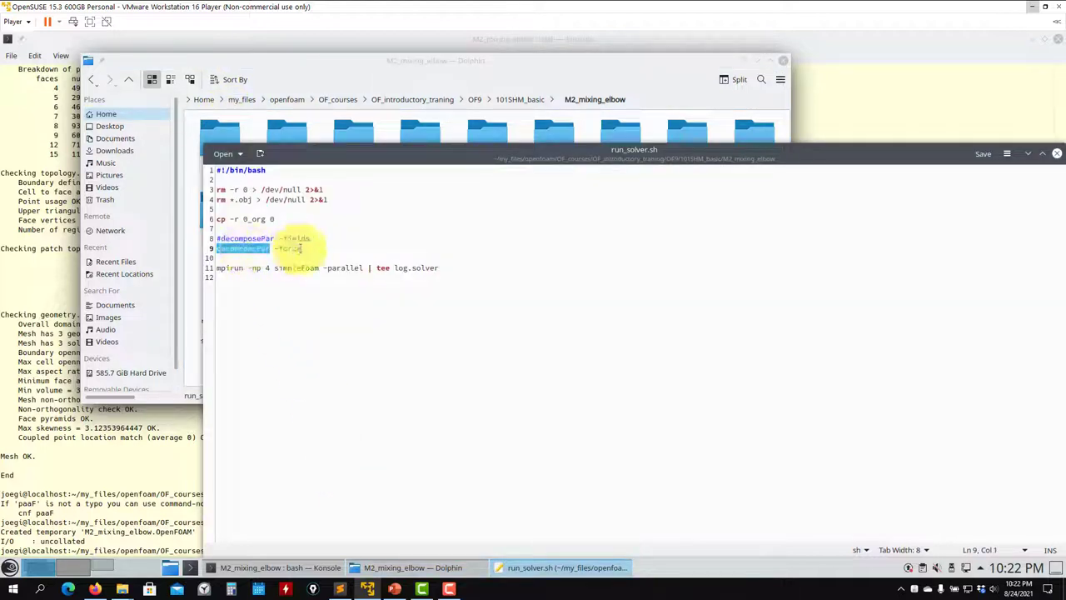
left_click_drag(300, 248, 217, 248)
left_click(654, 75)
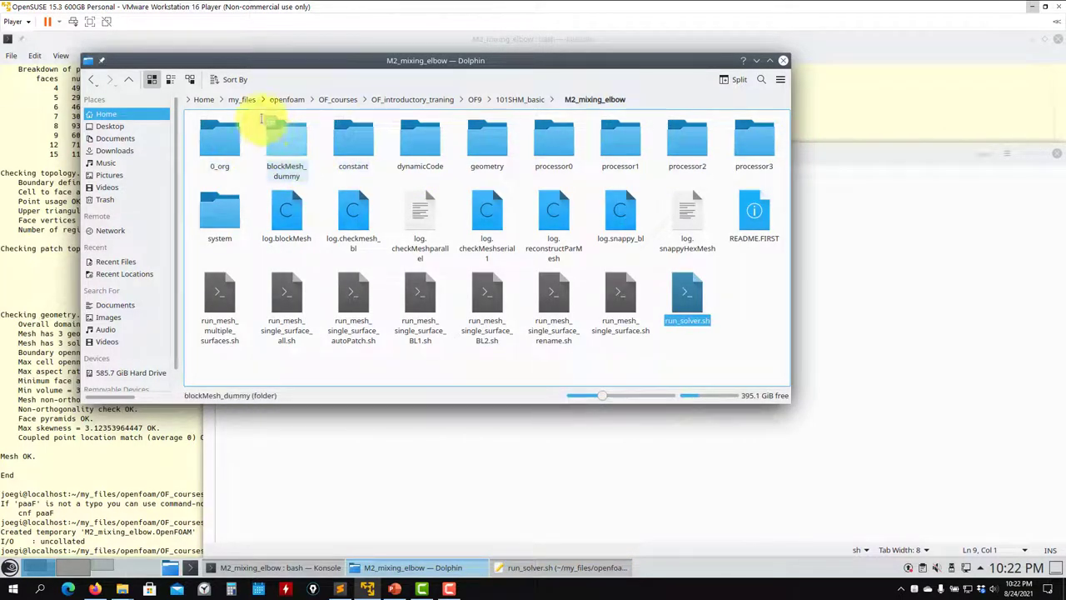
left_click(356, 440)
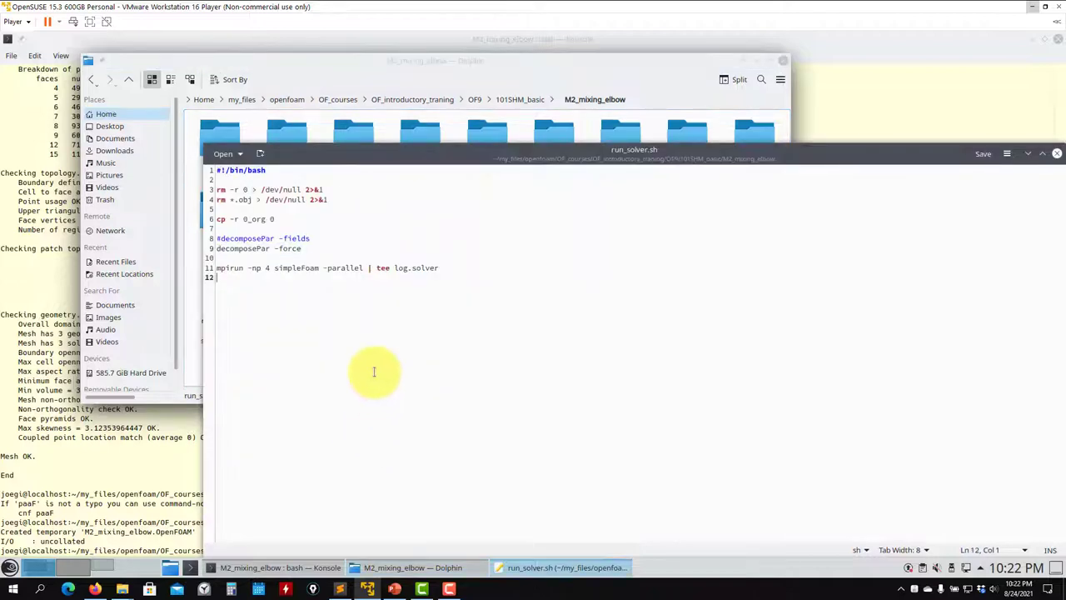
Look up the simpleFoam solver in the terminal with foamInfo simpleFoam and simpleFoam -help.
left_click(68, 472)
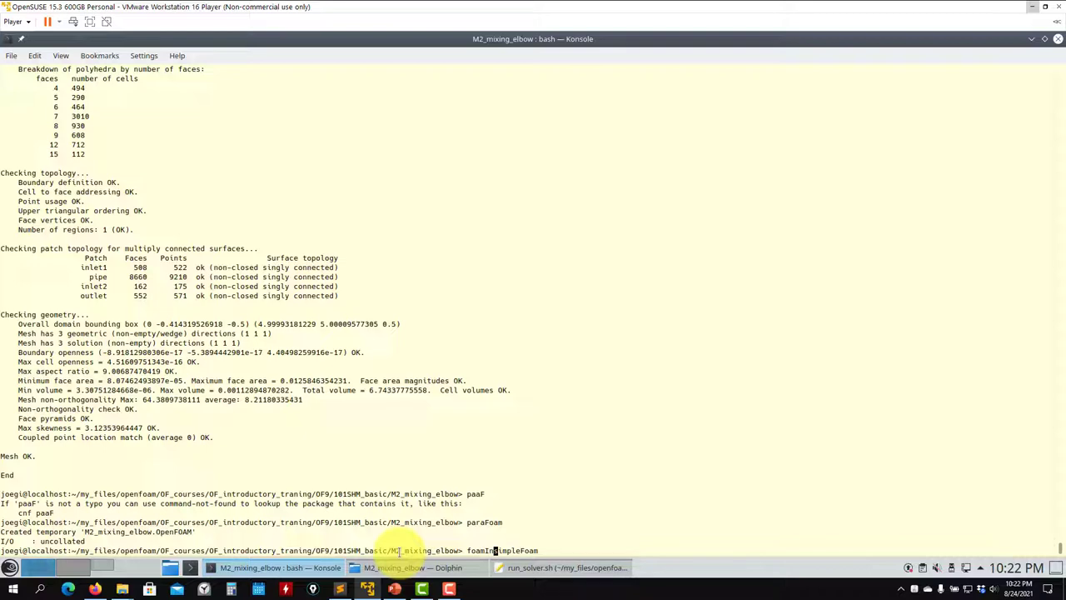
key("Return")
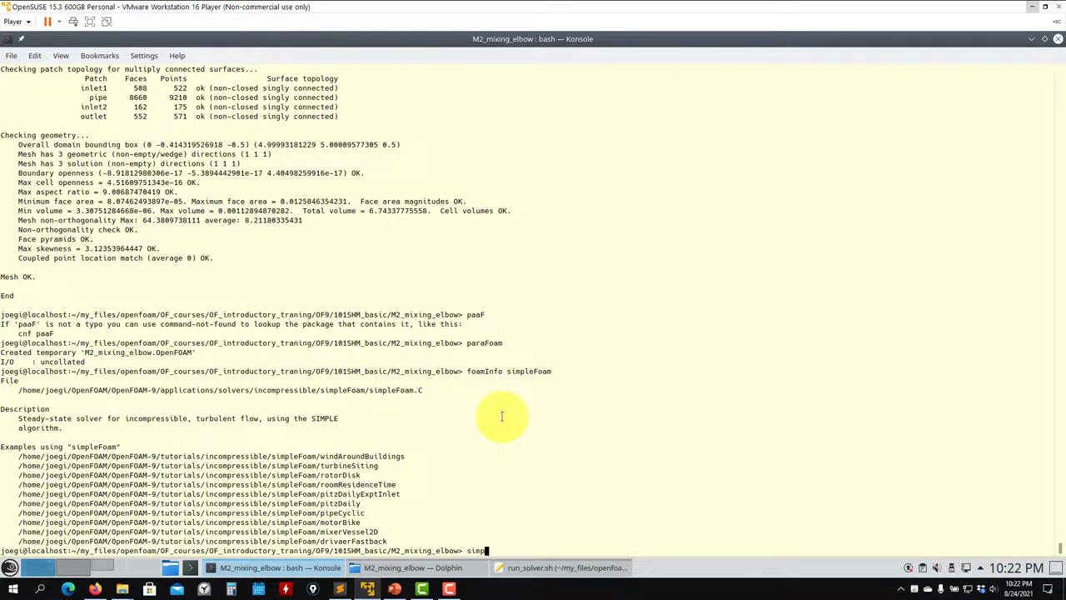
type("simpleFoam -help")
key("Return")
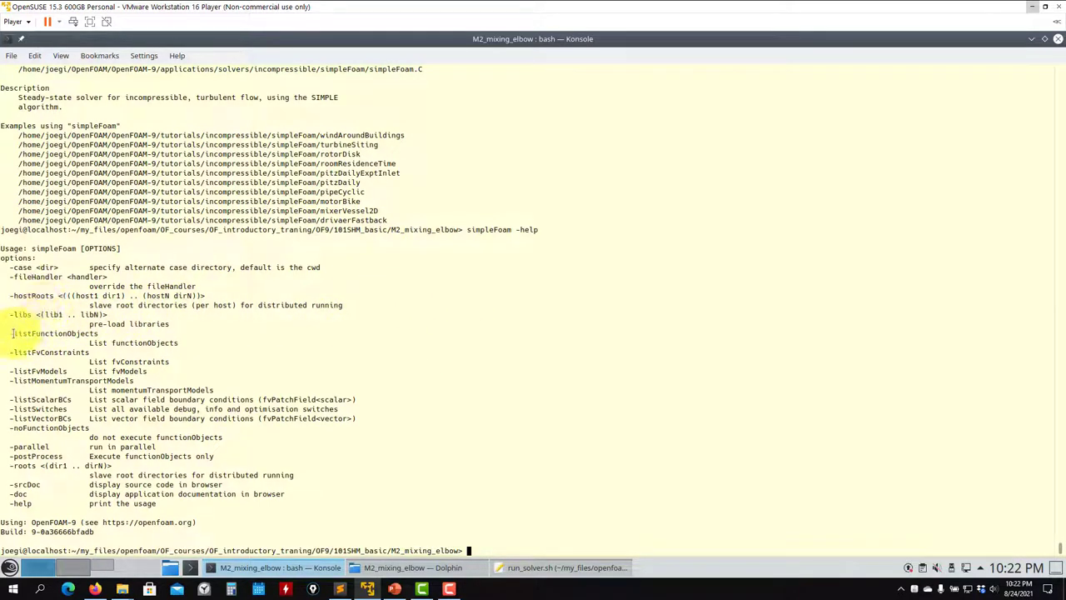
List the vector field boundary conditions with simpleFoam -listVectorBCs and look through the output.
double_click(48, 399)
left_click(59, 405)
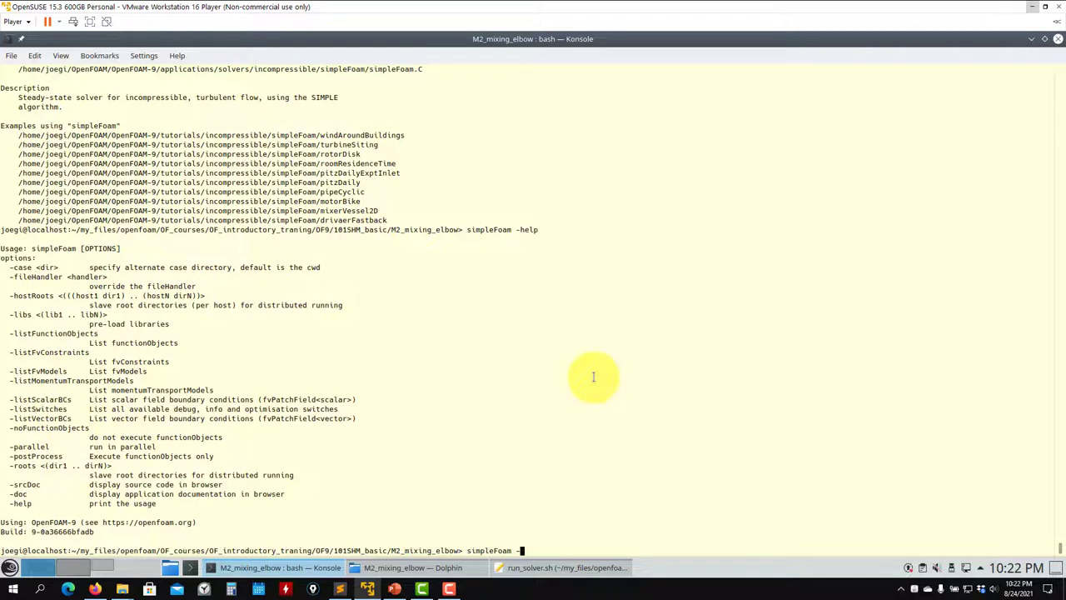
double_click(41, 418)
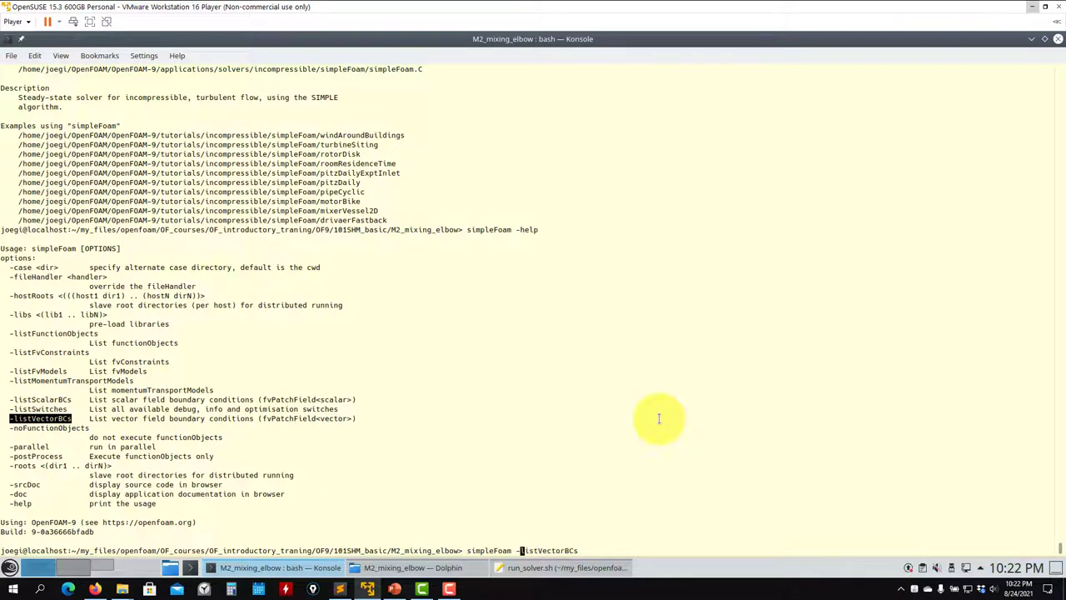
key("Return")
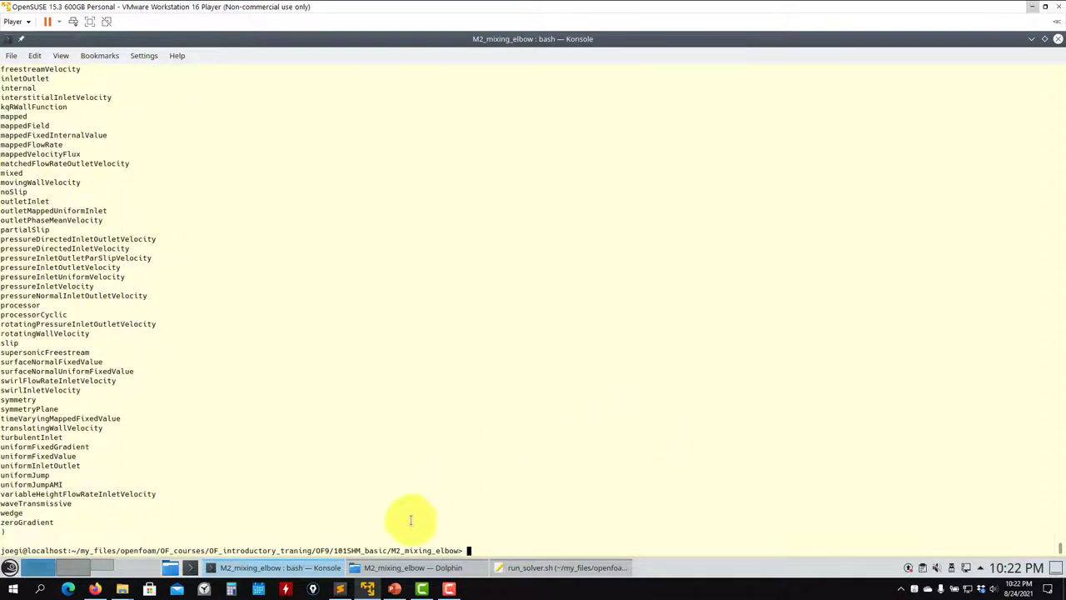
scroll(81, 530, "up", 12)
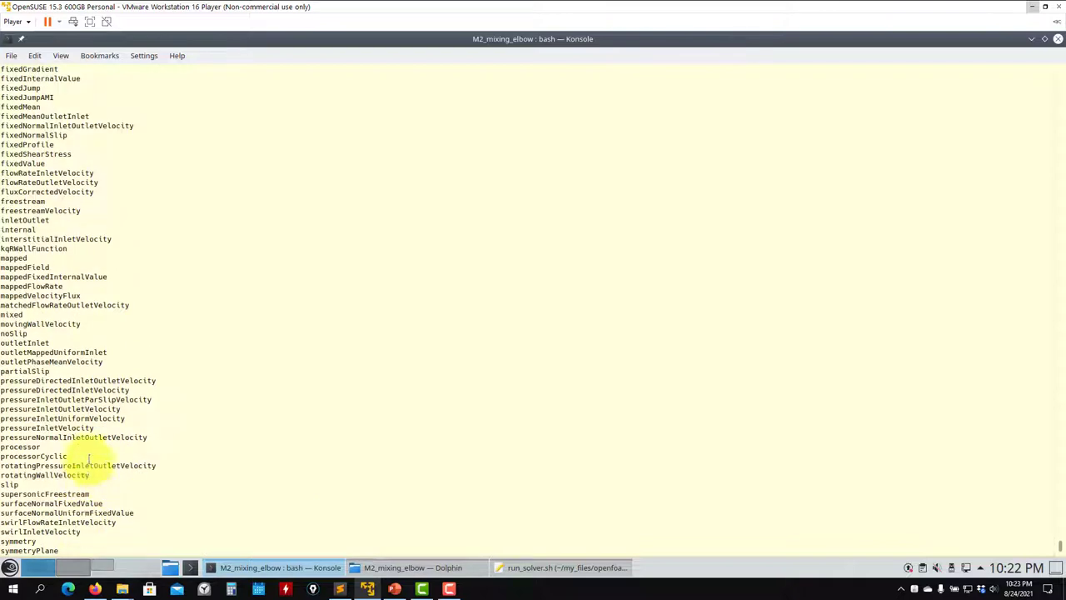
scroll(78, 266, "up", 4)
scroll(72, 262, "down", 16)
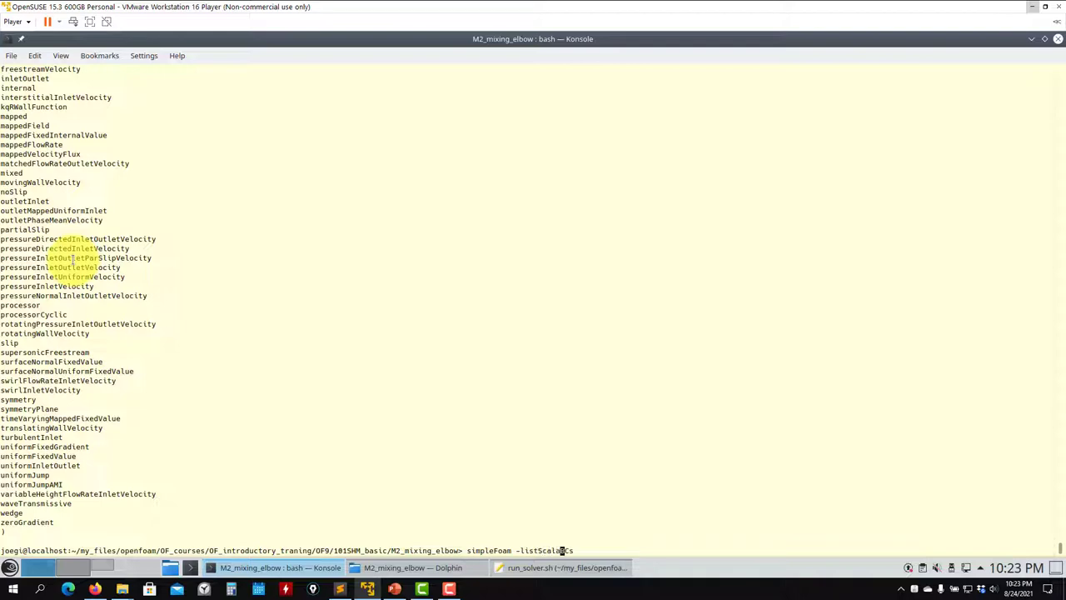
List the scalar field boundary conditions with simpleFoam -listScalarBCs and look through the whole output.
key("Return")
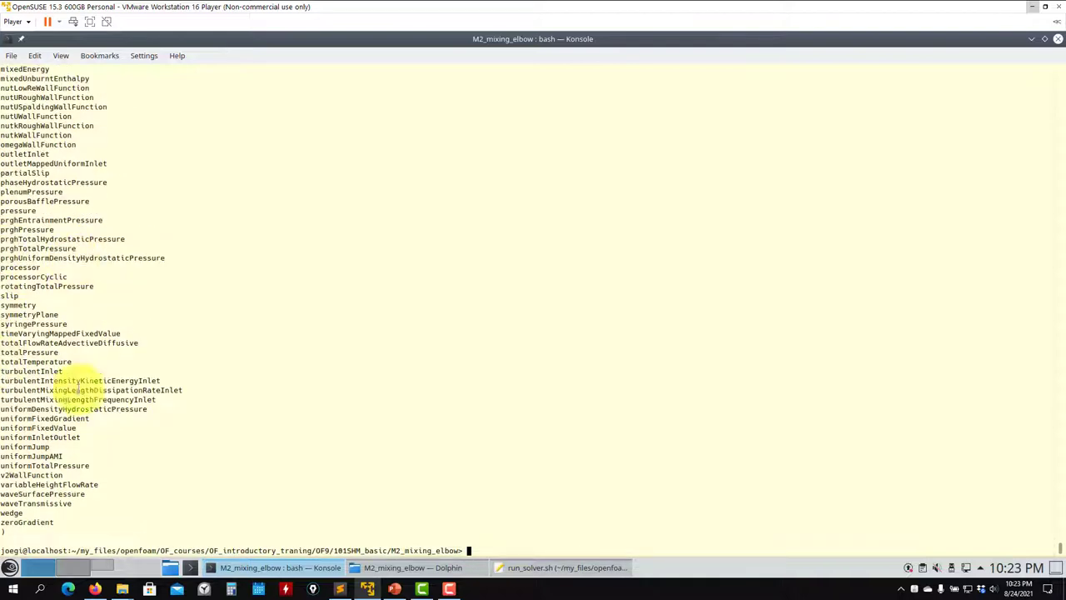
scroll(47, 481, "up", 2)
scroll(47, 481, "up", 20)
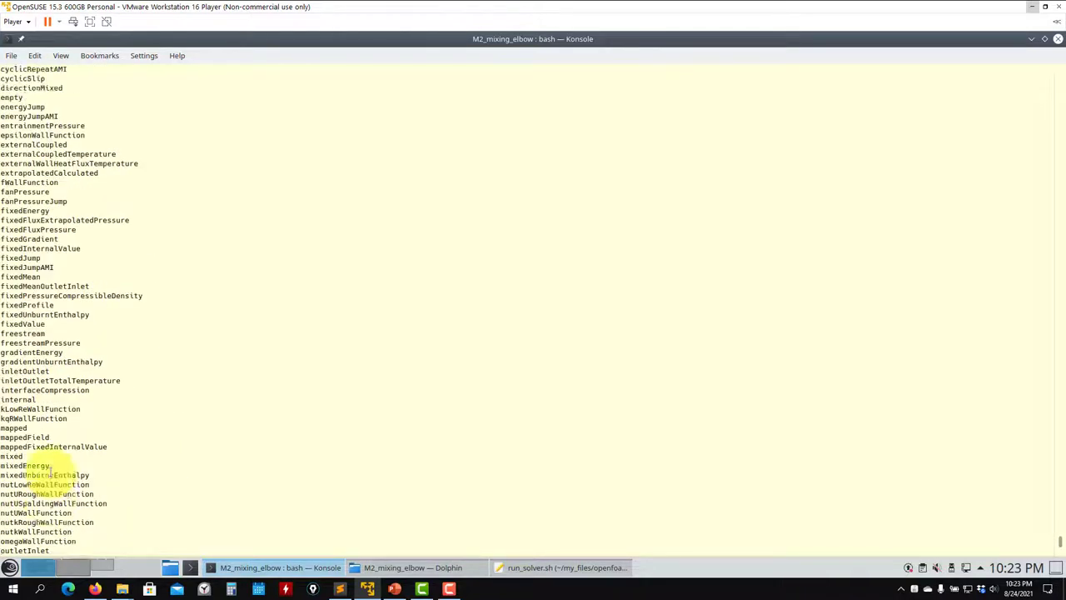
scroll(69, 248, "down", 20)
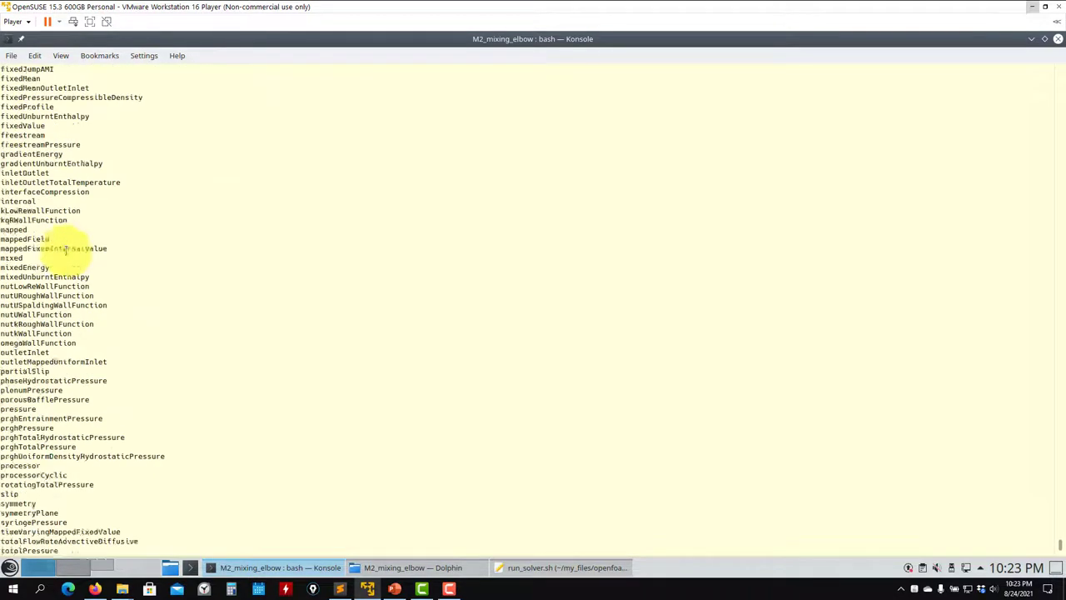
scroll(65, 252, "up", 10)
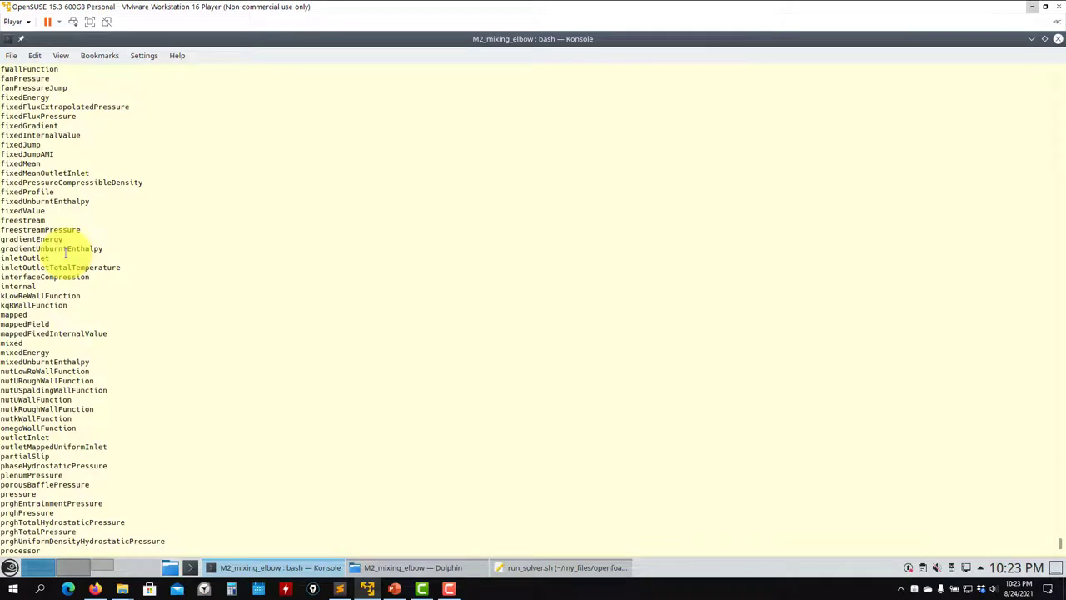
scroll(60, 209, "up", 4)
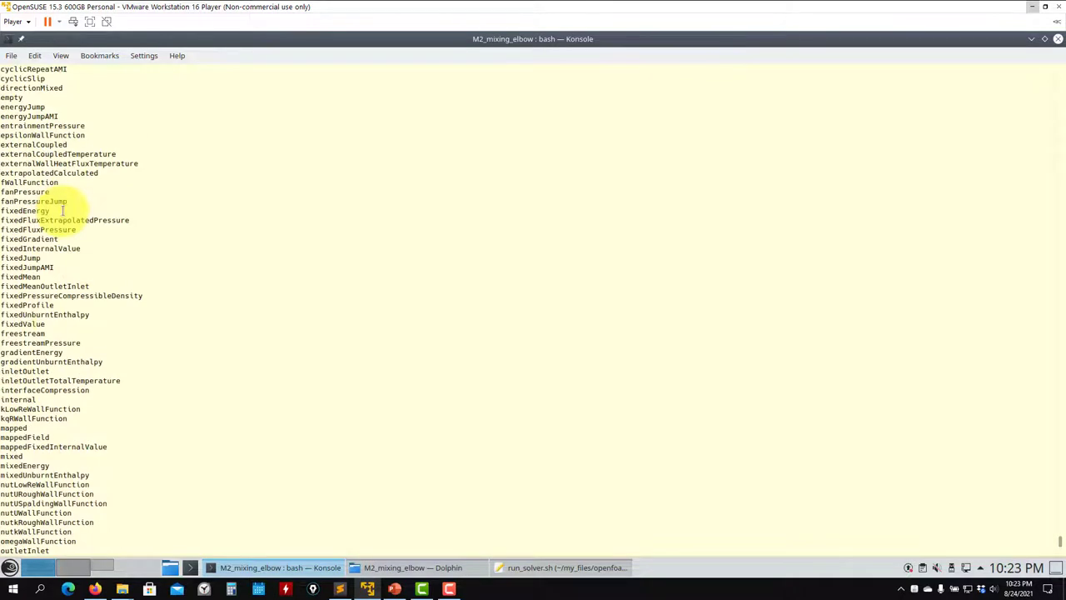
scroll(62, 210, "up", 3)
scroll(73, 223, "up", 3)
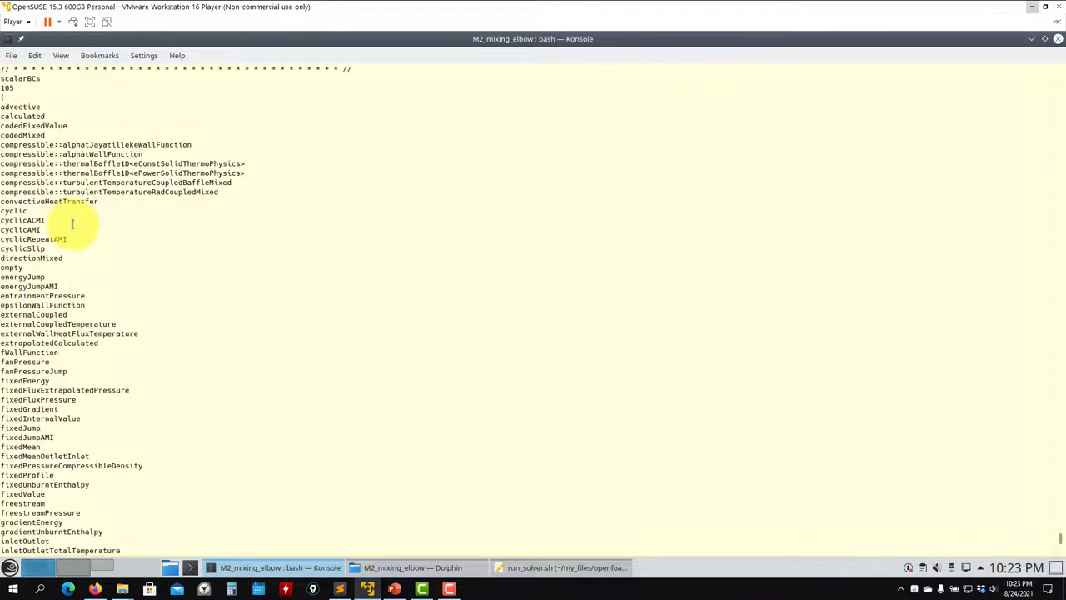
scroll(18, 229, "down", 4)
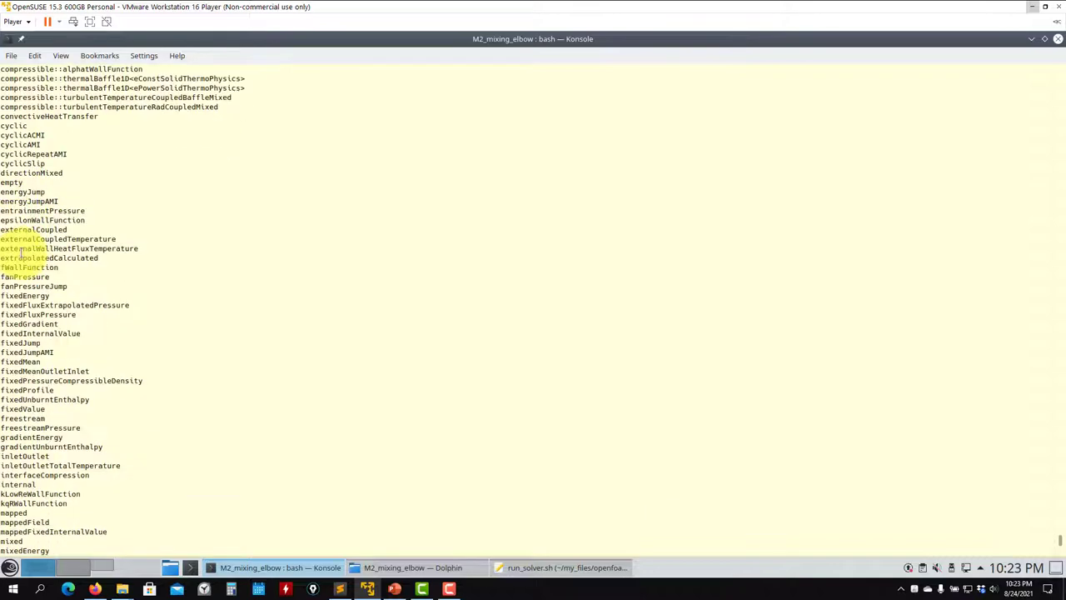
scroll(56, 266, "down", 14)
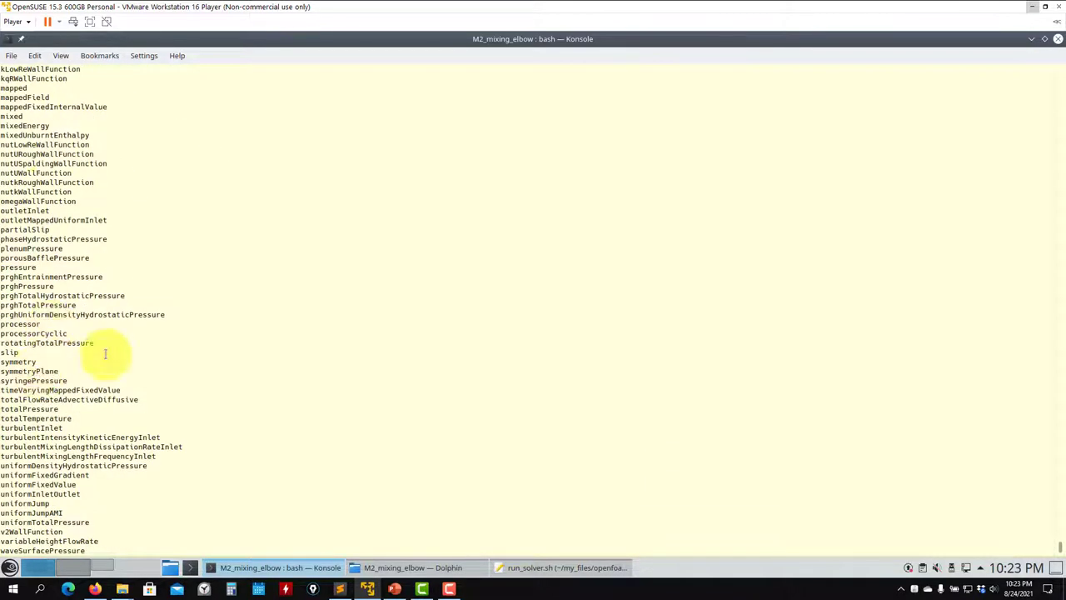
List the contents of the M2_mixing_elbow case folder and run the run_solver.sh script with sh.
scroll(249, 375, "down", 4)
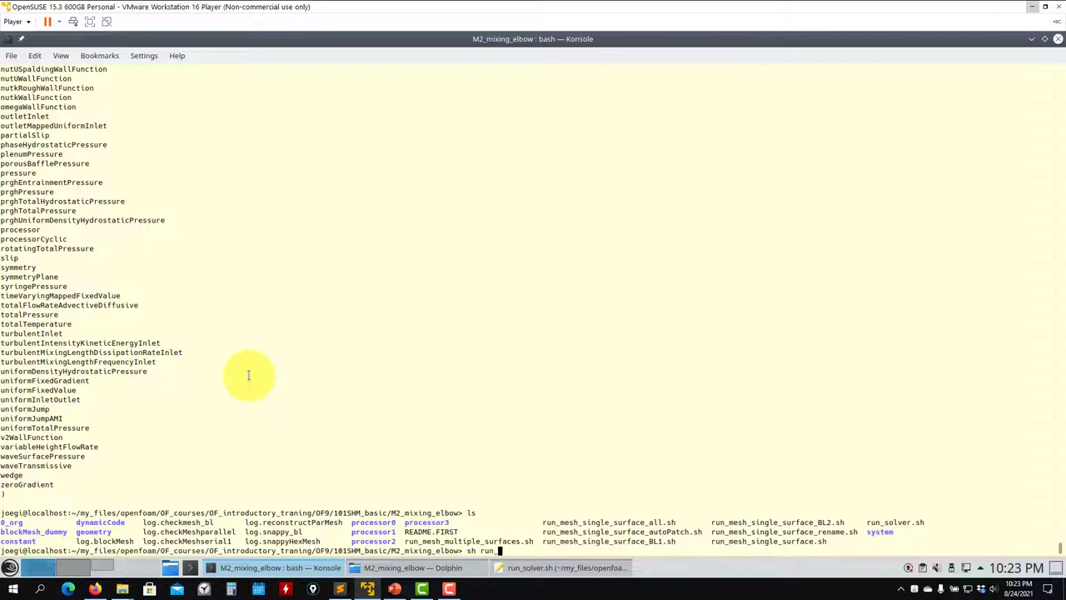
key("Return")
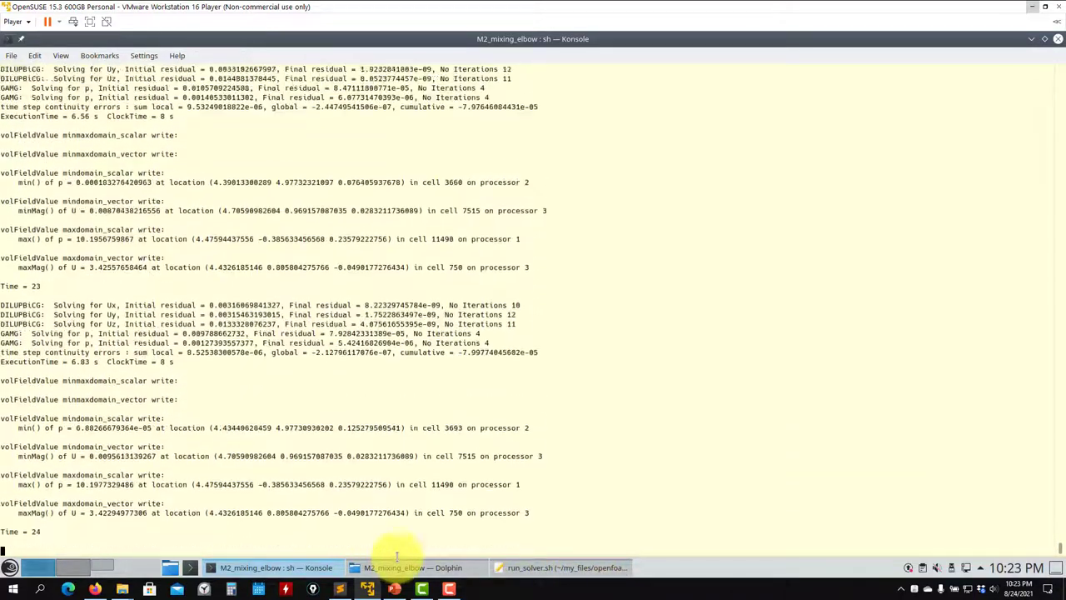
Open the boundary file from constant/polyMesh in the text editor, check its patch names and types, and close it.
left_click(416, 566)
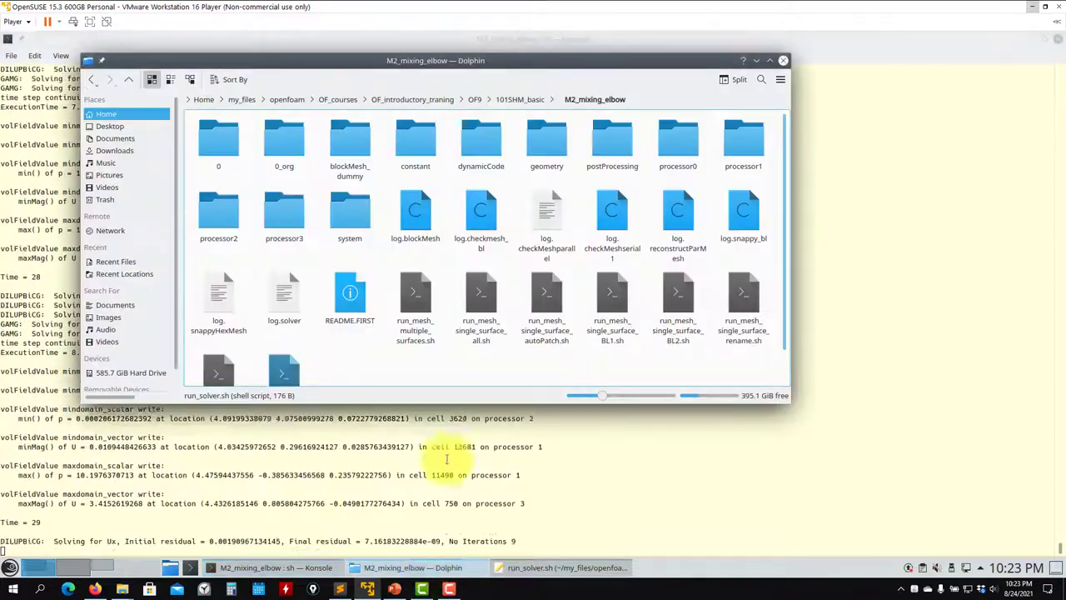
left_click(419, 150)
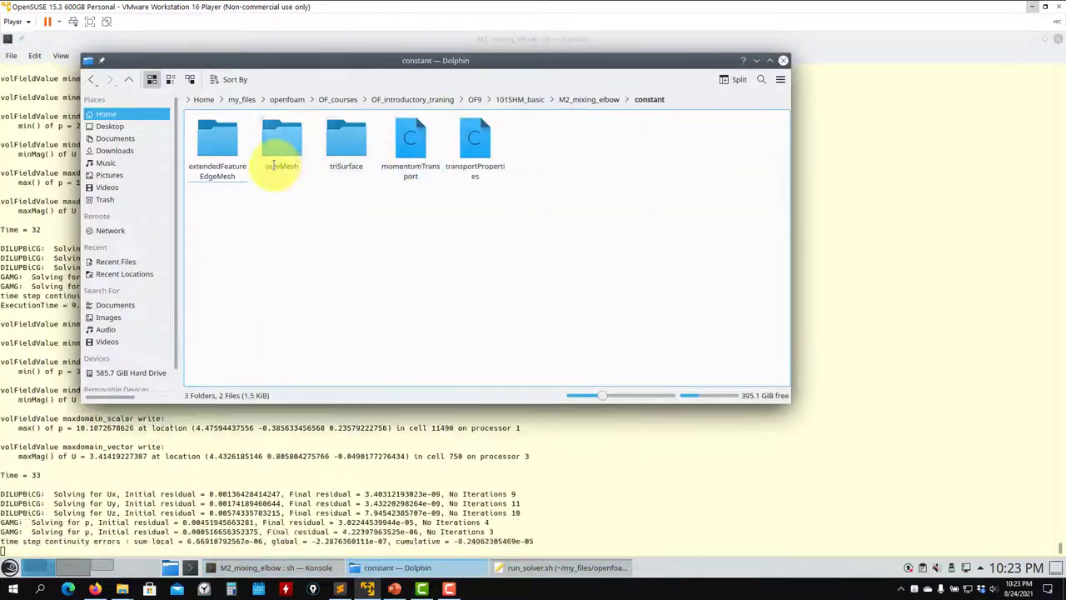
left_click(280, 150)
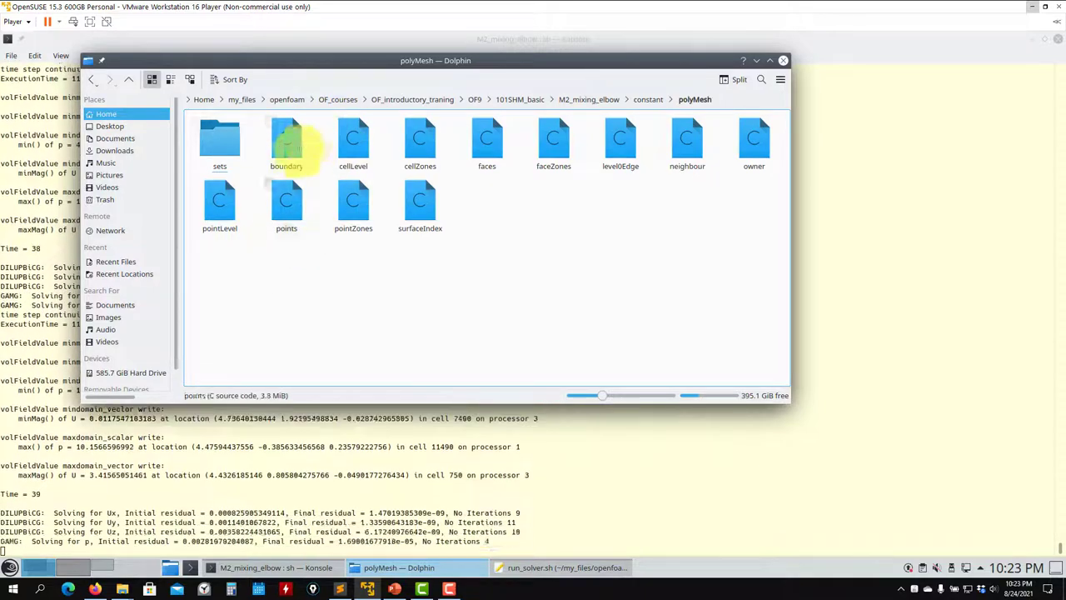
right_click(304, 150)
mouse_move(350, 158)
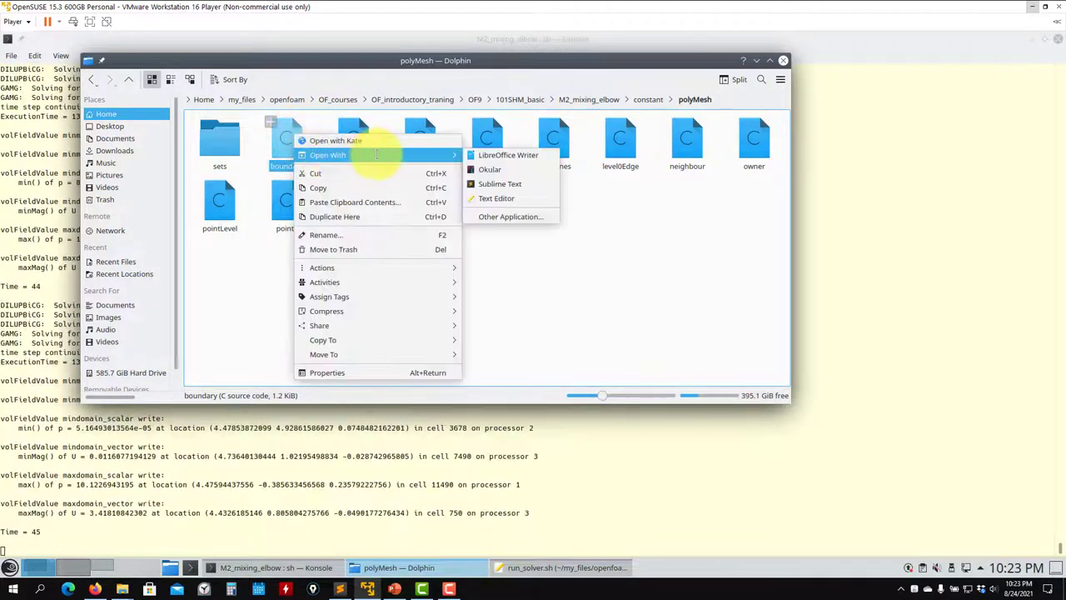
left_click(500, 189)
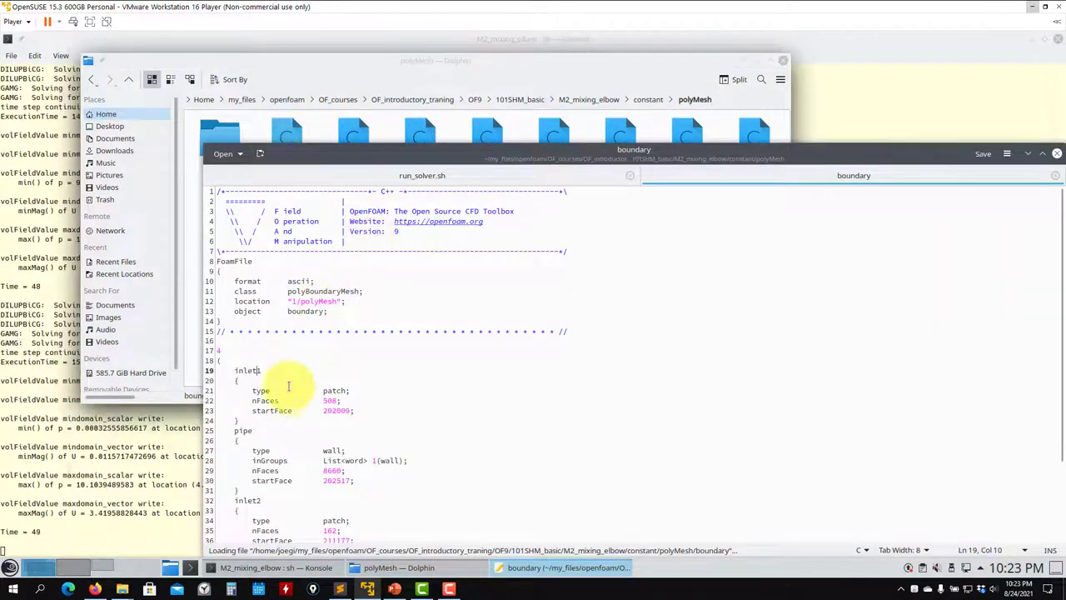
left_click(1055, 173)
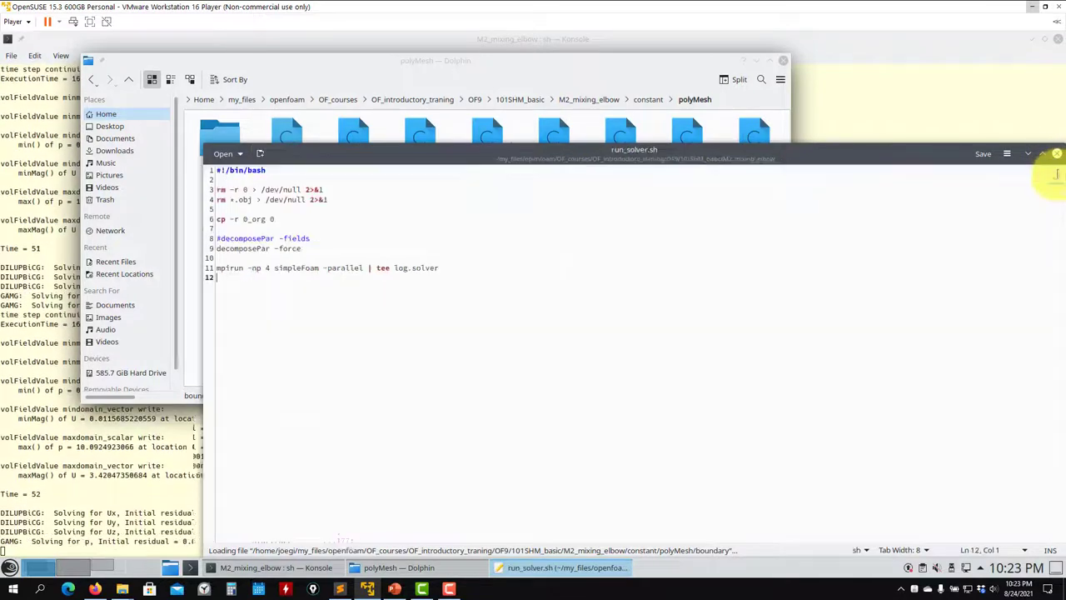
Open the p and U files from the case's 0 folder in the text editor, check them, and close the editor.
left_click(130, 79)
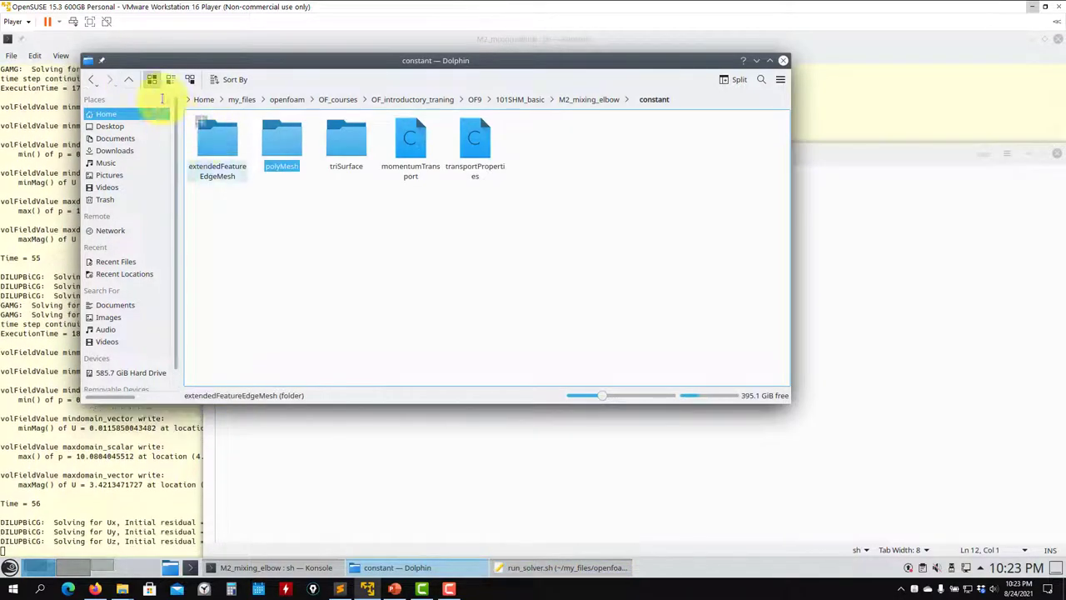
left_click(130, 79)
double_click(216, 140)
left_click_drag(324, 204, 210, 127)
left_click(322, 228)
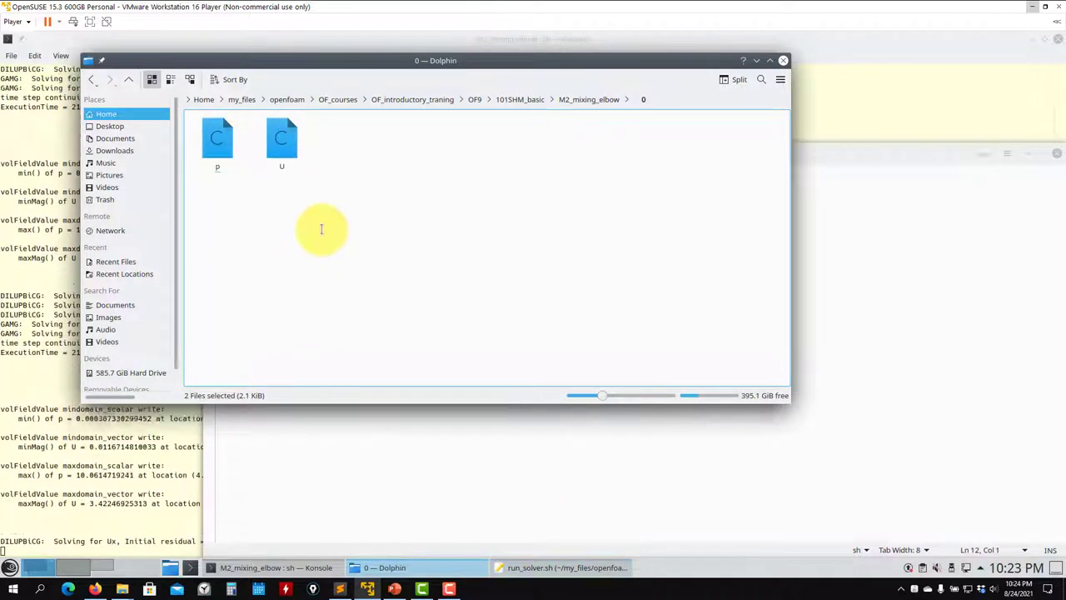
left_click_drag(333, 204, 491, 500)
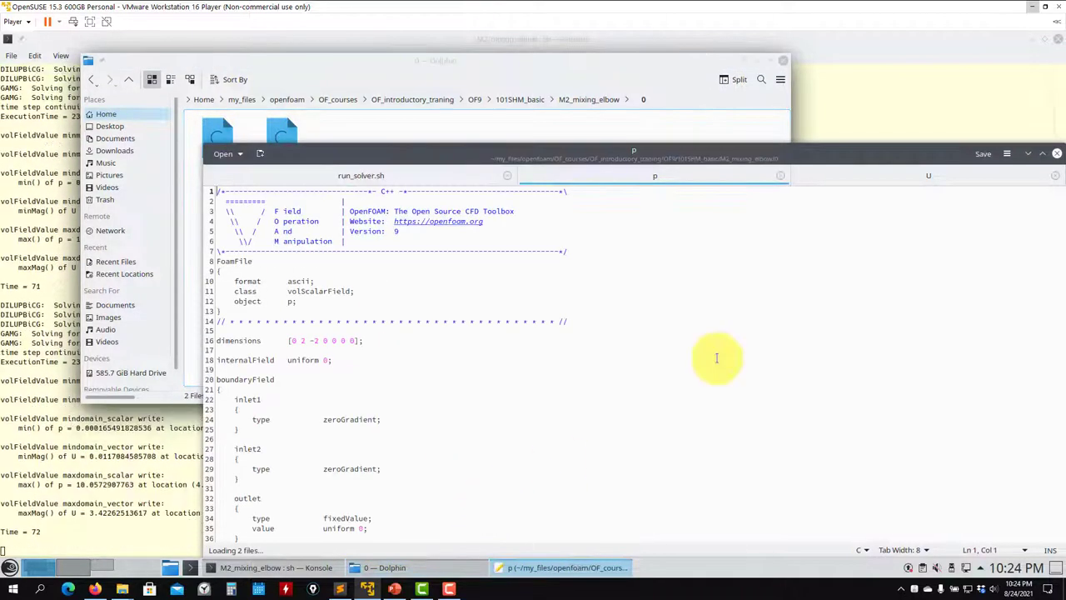
left_click(1055, 175)
left_click(1054, 175)
left_click(1056, 153)
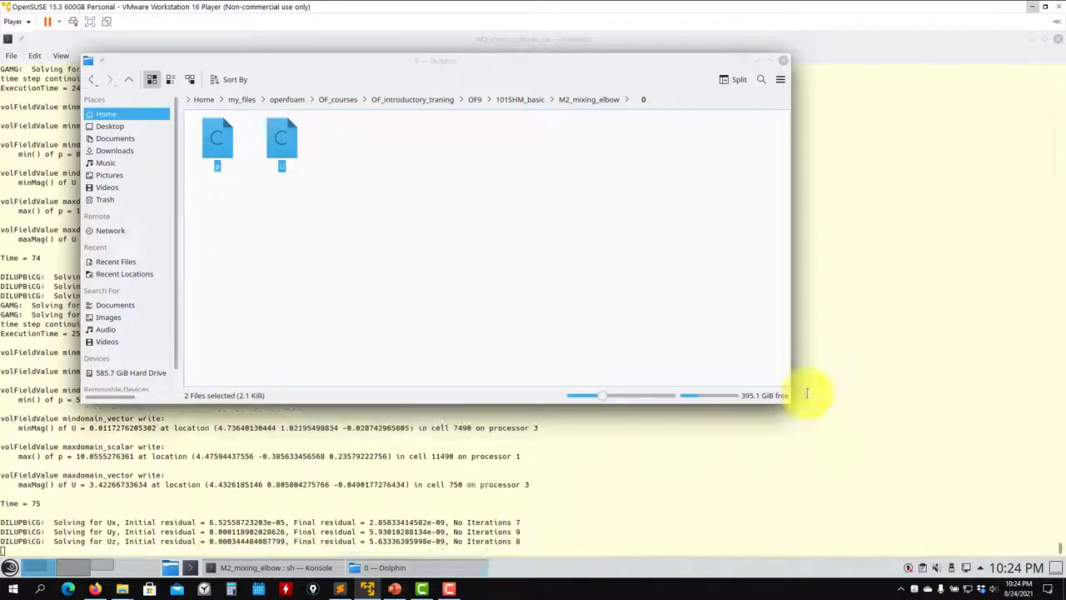
Check the final iteration and the SIMPLE convergence line in the solver's terminal output.
left_click(483, 491)
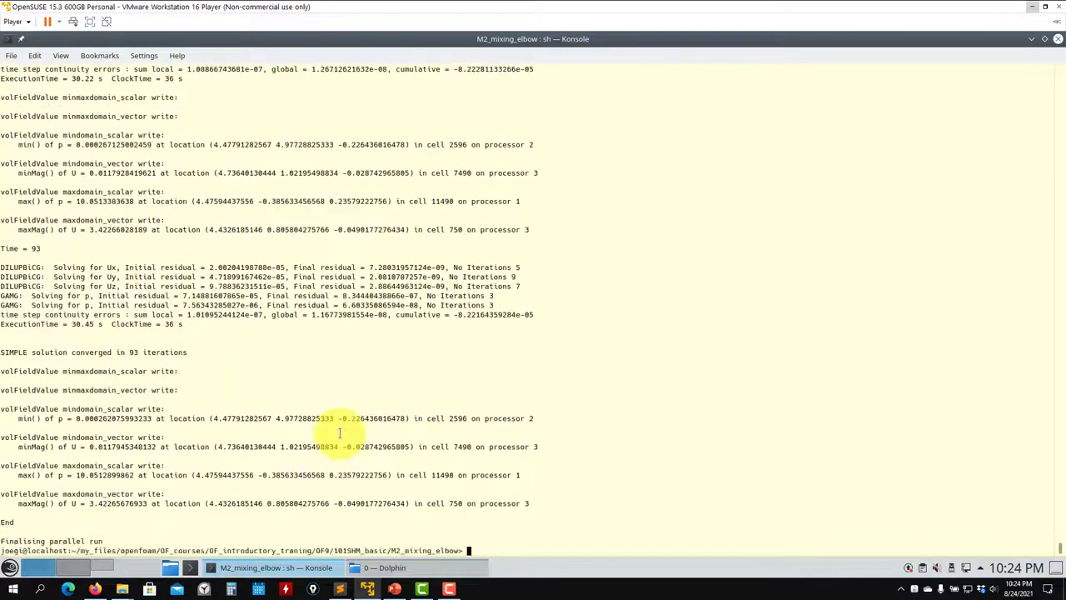
triple_click(29, 239)
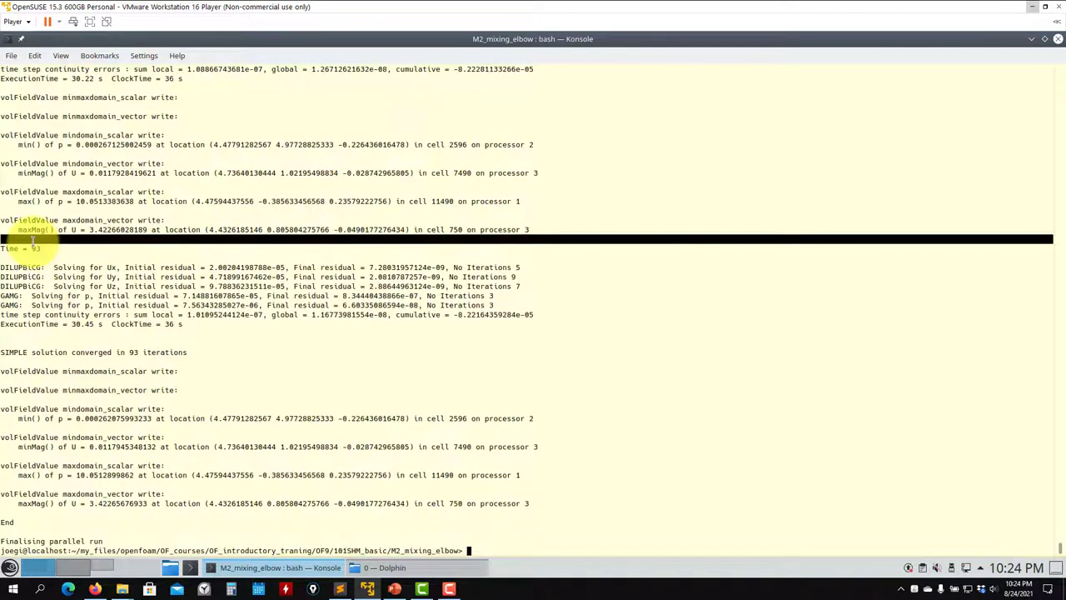
left_click_drag(195, 352, 66, 353)
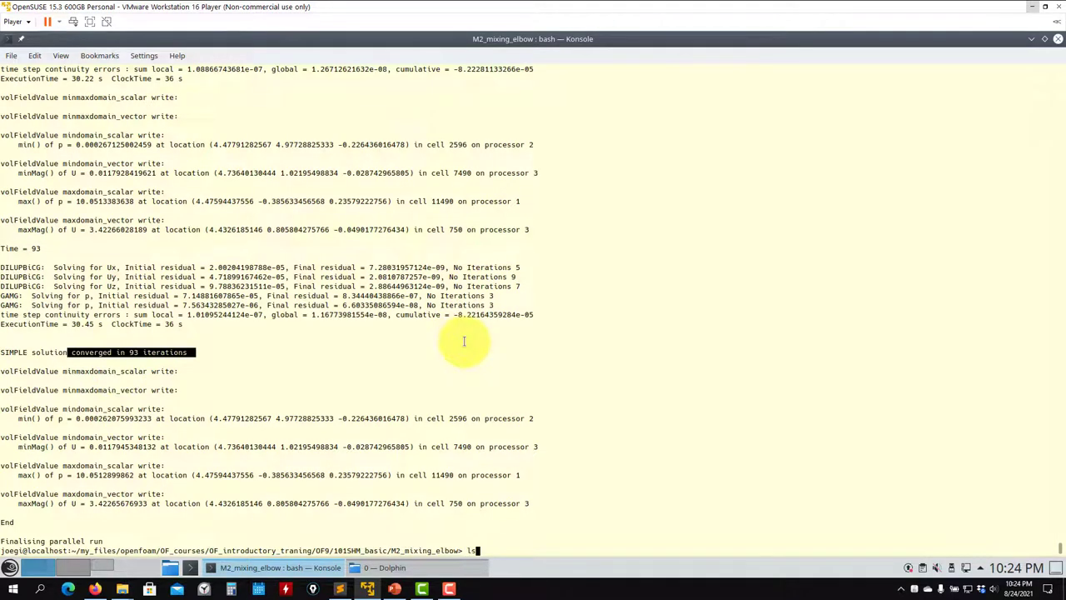
List the case folder's contents and launch ParaView on the case with paraFoam -builtin.
key("Return")
type("paraFoam -")
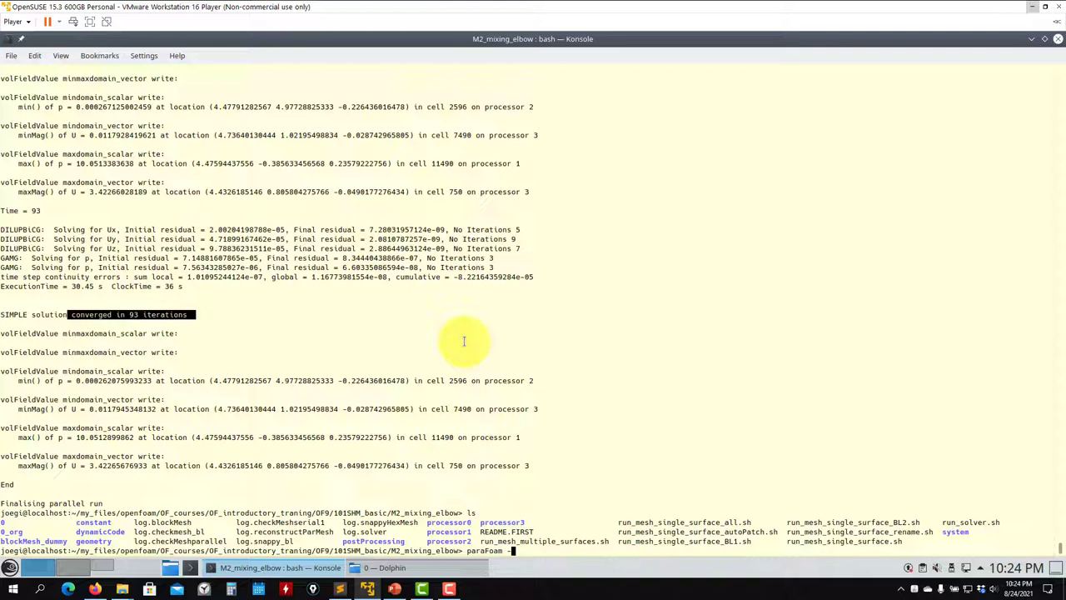
type("builtin")
key("Return")
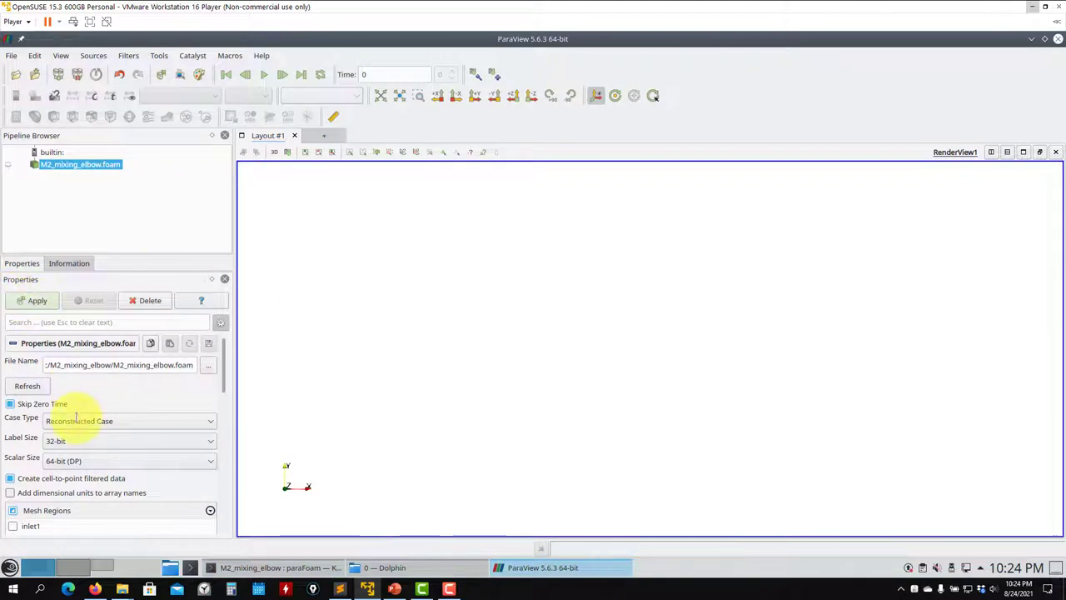
Load M2_mixing_elbow.foam with the case type Decomposed Case and go to the last time step.
left_click(76, 418)
left_click(82, 434)
left_click(38, 300)
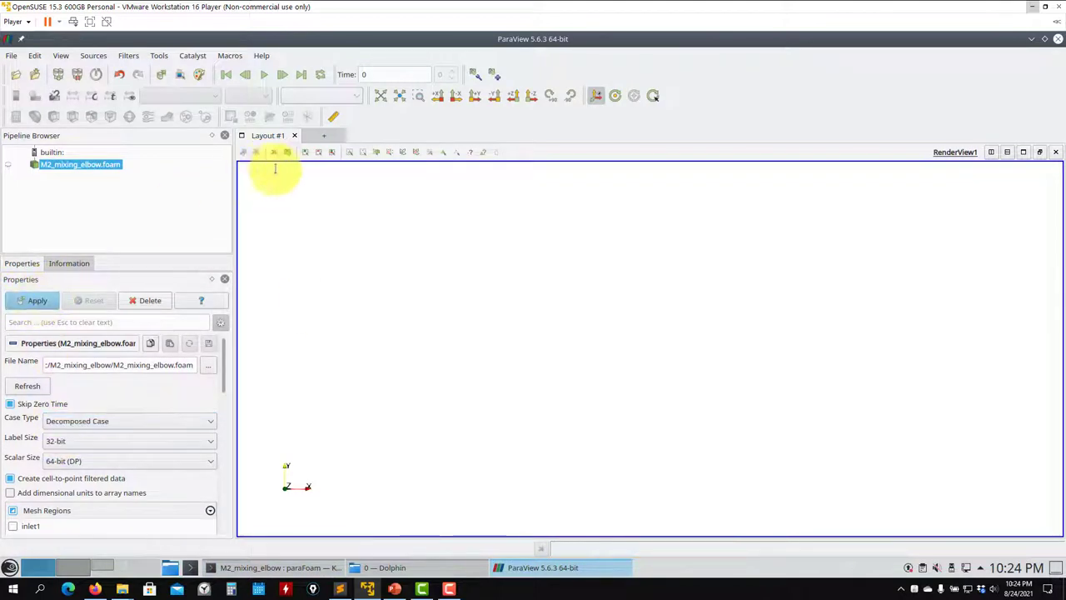
left_click(302, 74)
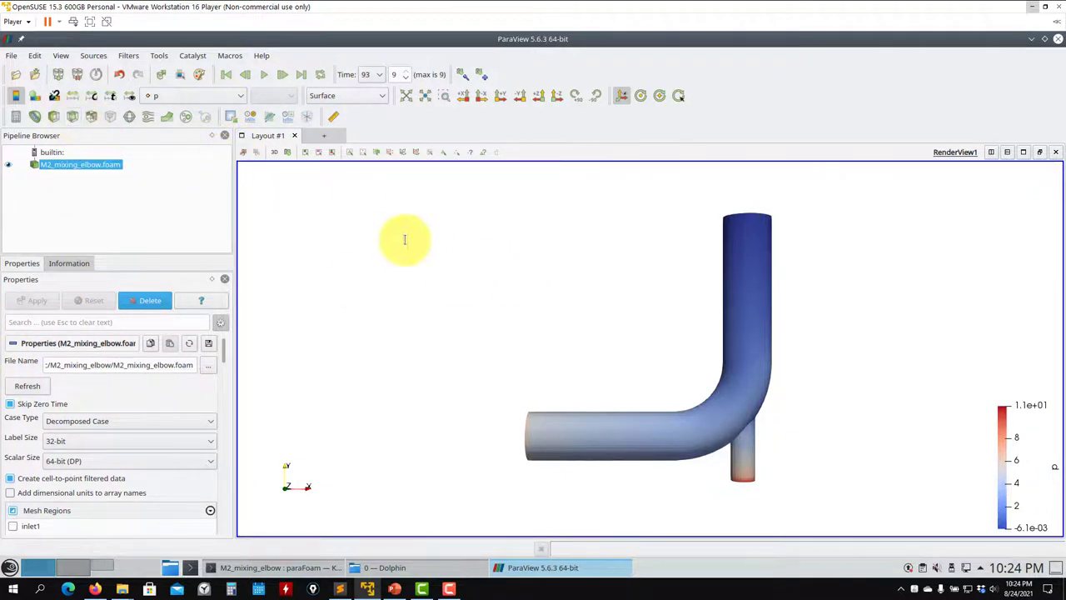
Colour the elbow surface by the magnitude of the point velocity field U and inspect the outlet end.
left_click_drag(405, 240, 445, 259)
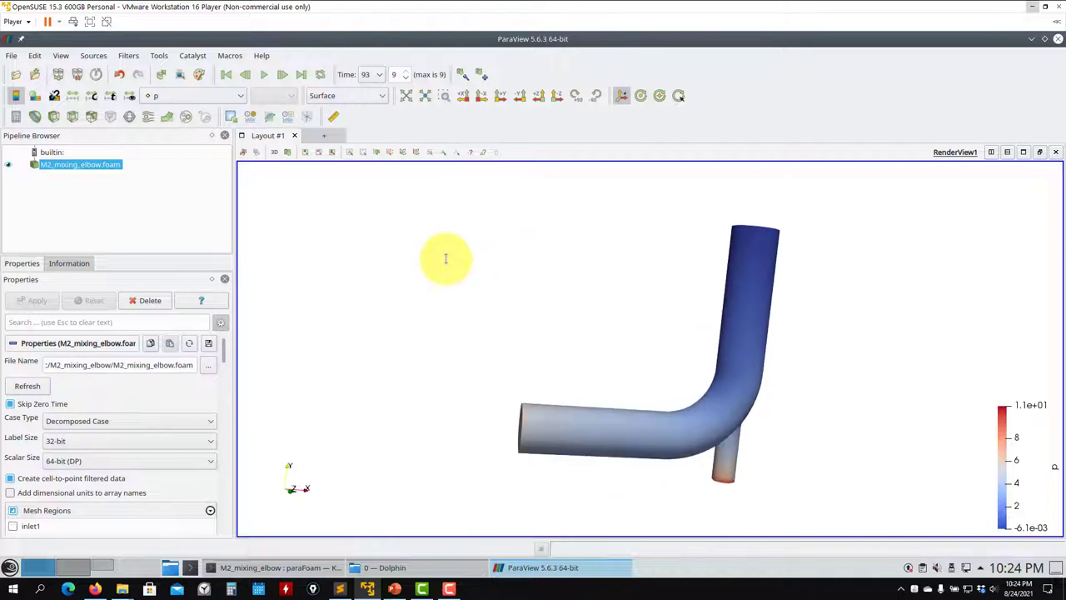
left_click(175, 96)
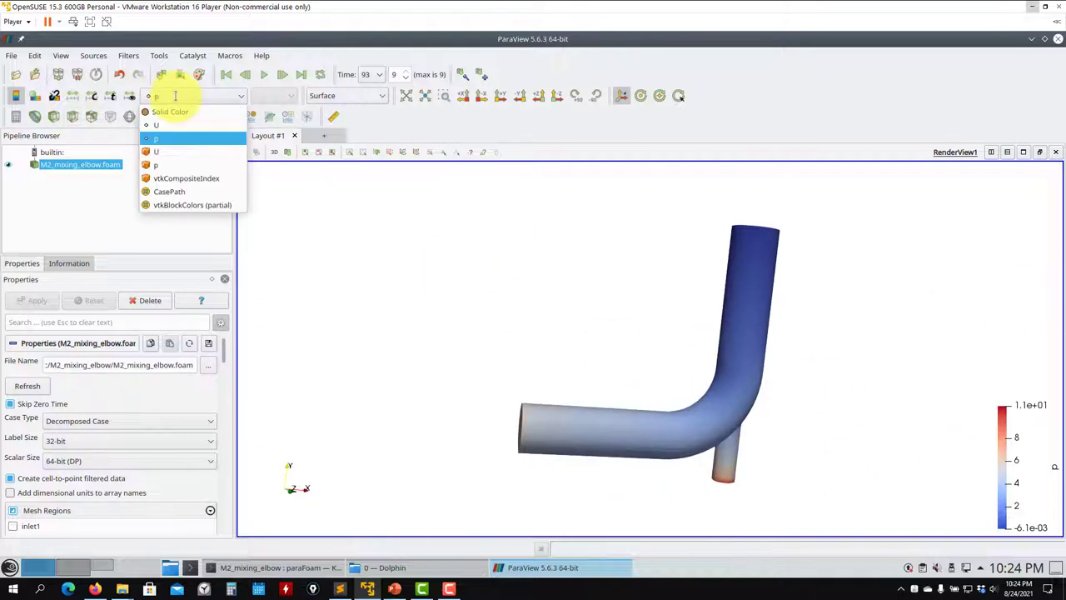
left_click(165, 124)
left_click_drag(391, 219, 811, 281)
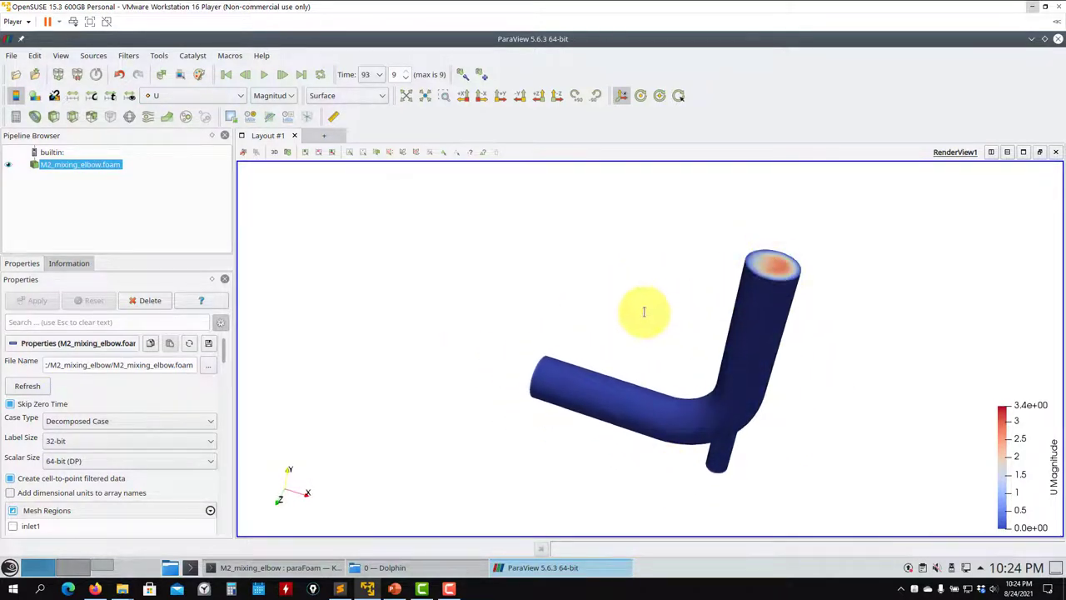
Slice the mixing elbow with a Z-normal plane and colour the slice by the magnitude of the point velocity field U.
left_click(72, 115)
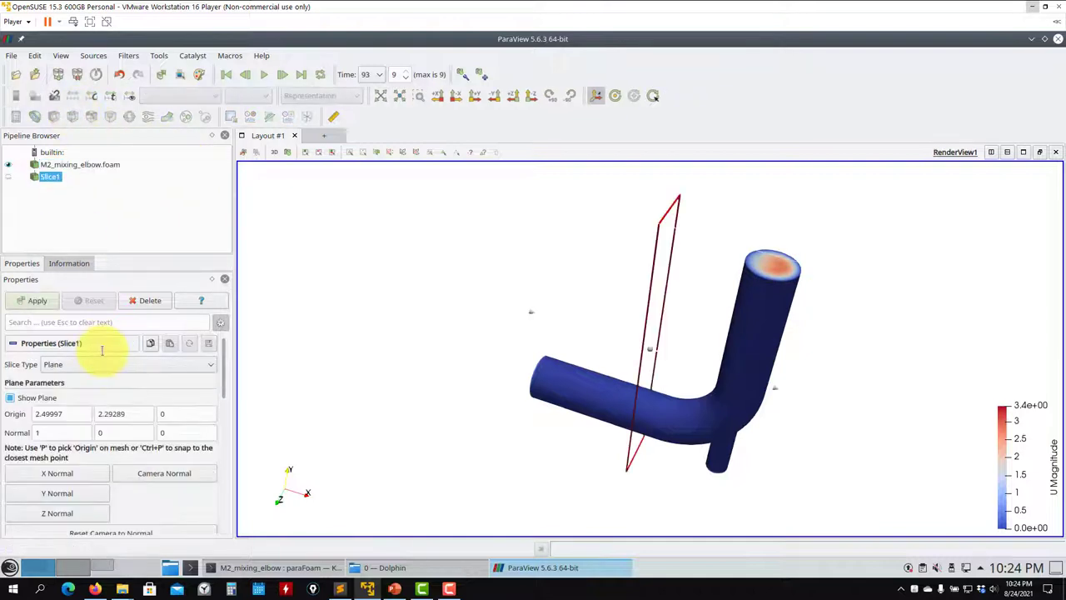
left_click(57, 513)
left_click(40, 300)
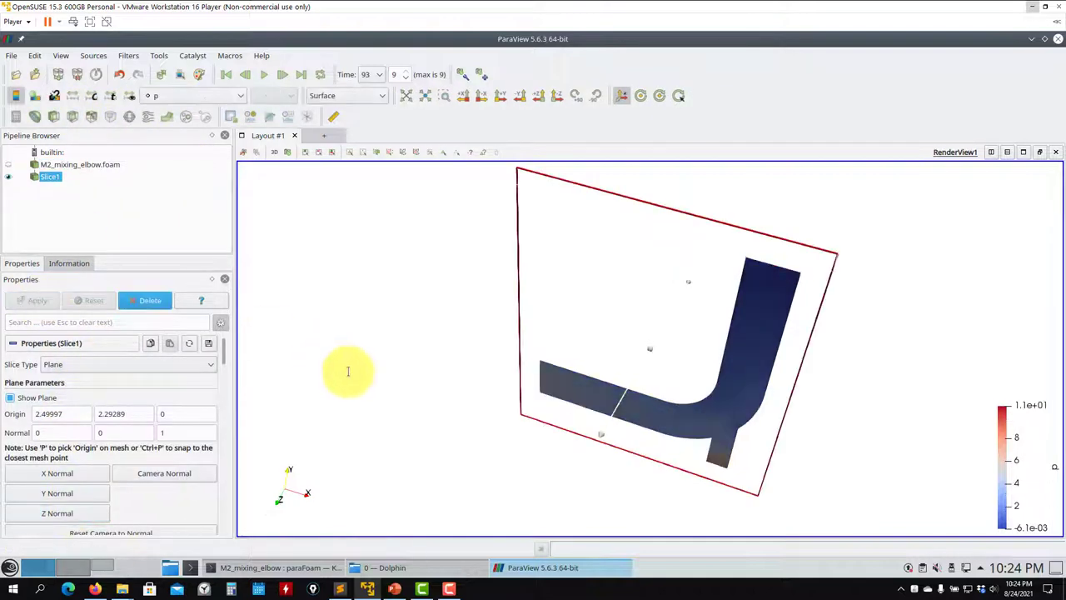
left_click(204, 96)
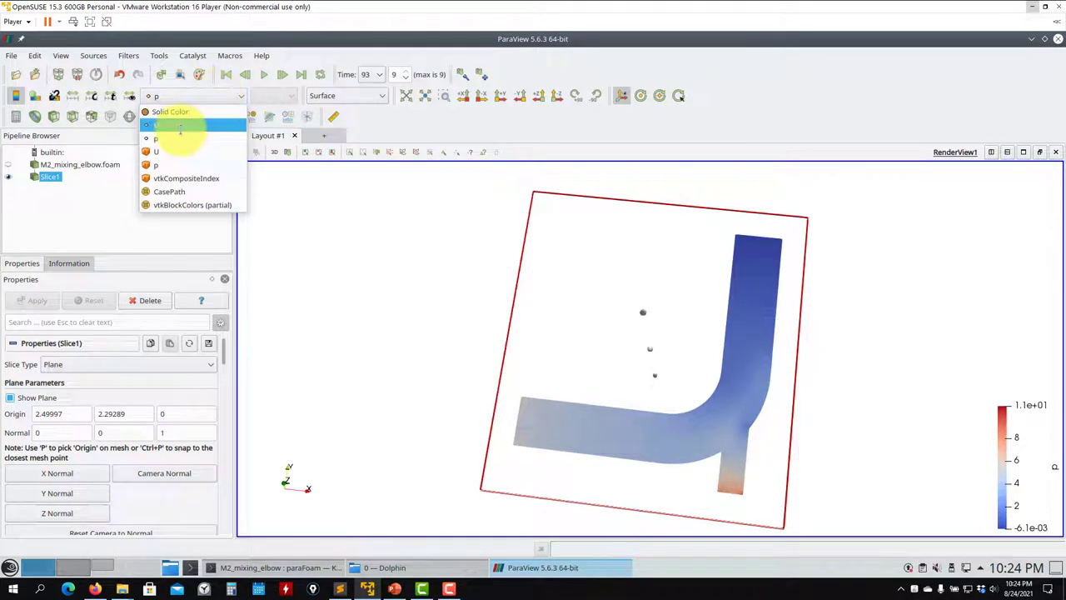
left_click(191, 116)
left_click_drag(281, 255, 244, 125)
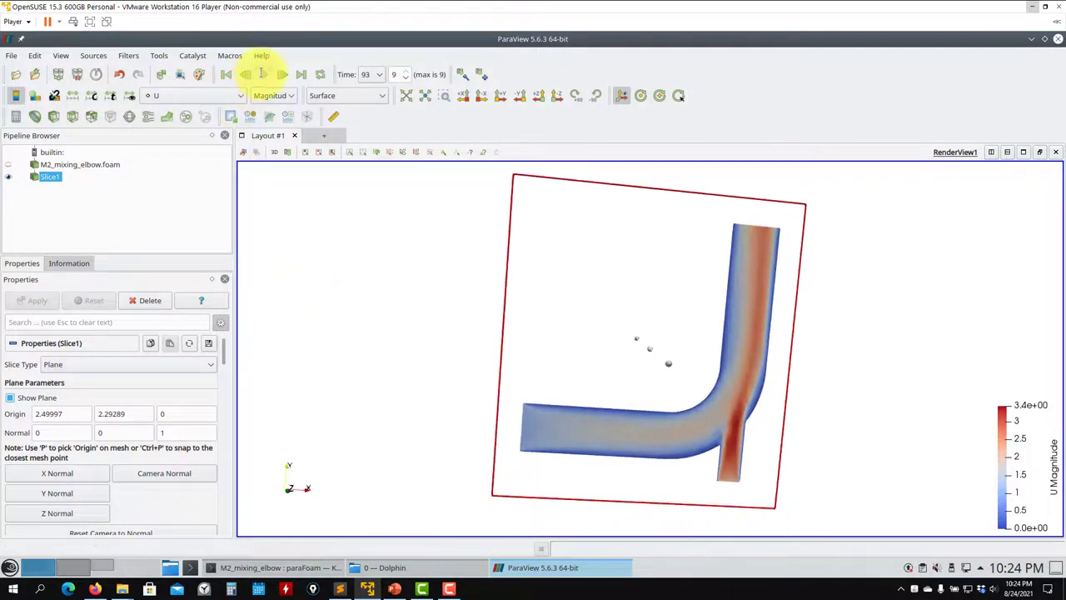
left_click(262, 74)
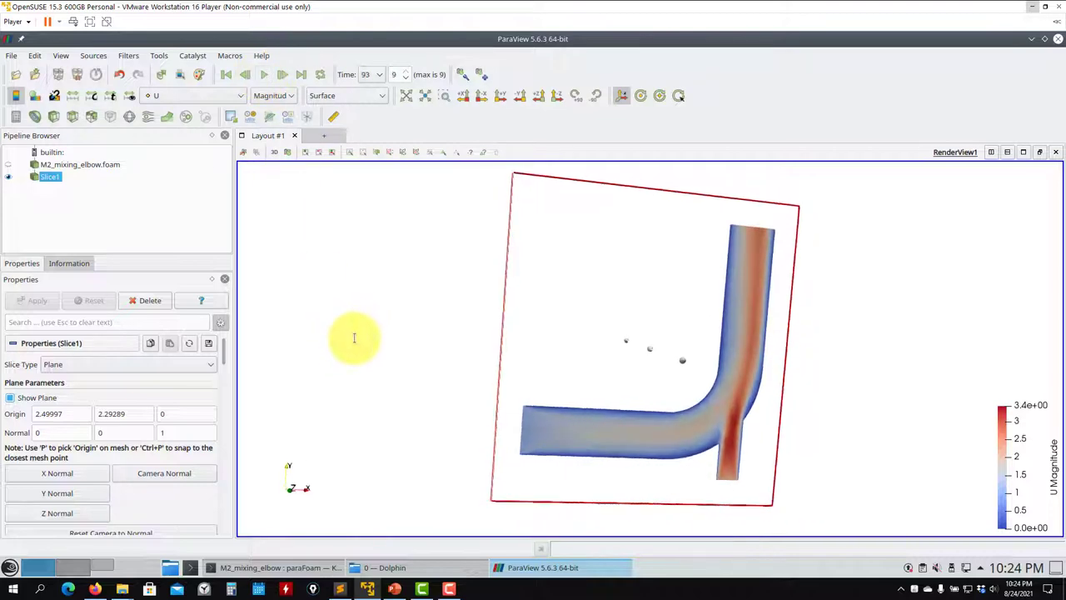
left_click_drag(869, 328, 250, 266)
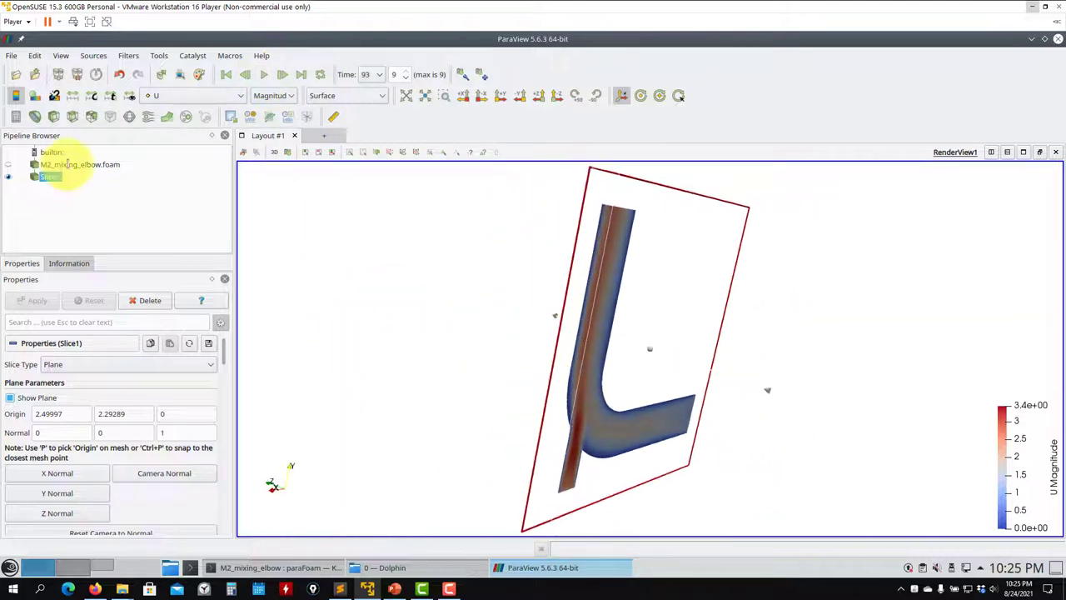
Add a second slice of M2_mixing_elbow.foam with a Y-normal plane and colour it by the magnitude of point field U.
left_click(60, 164)
left_click(73, 115)
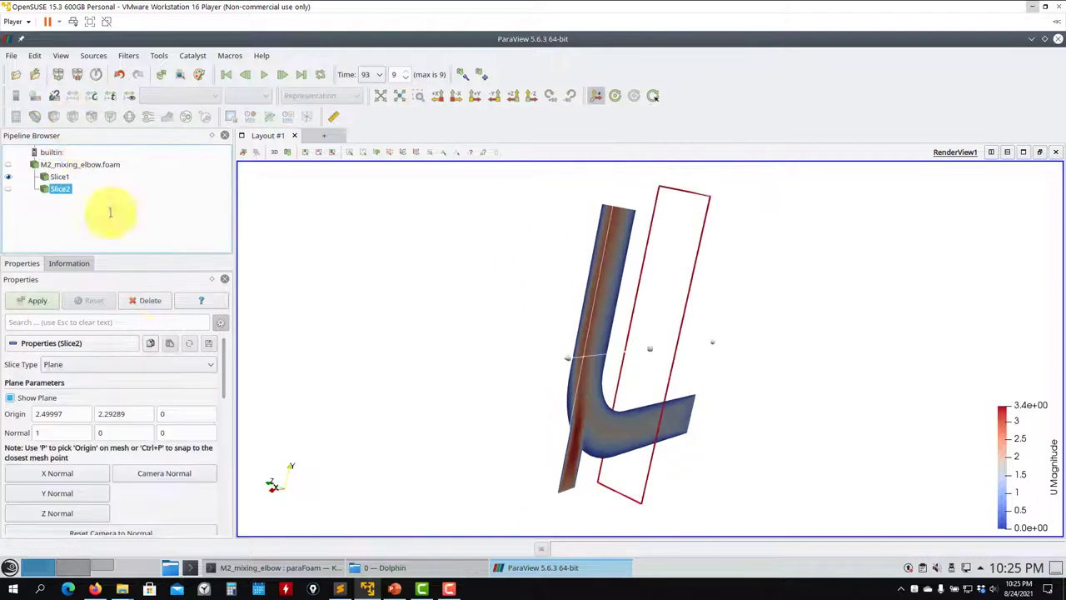
left_click(57, 493)
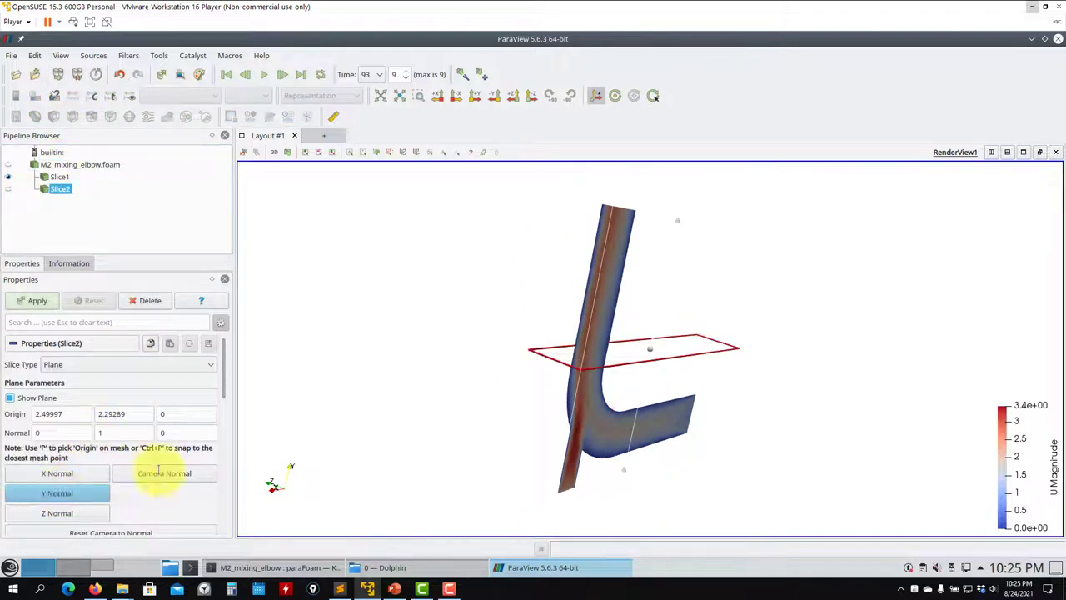
left_click(37, 300)
left_click_drag(422, 295, 400, 329)
left_click(234, 94)
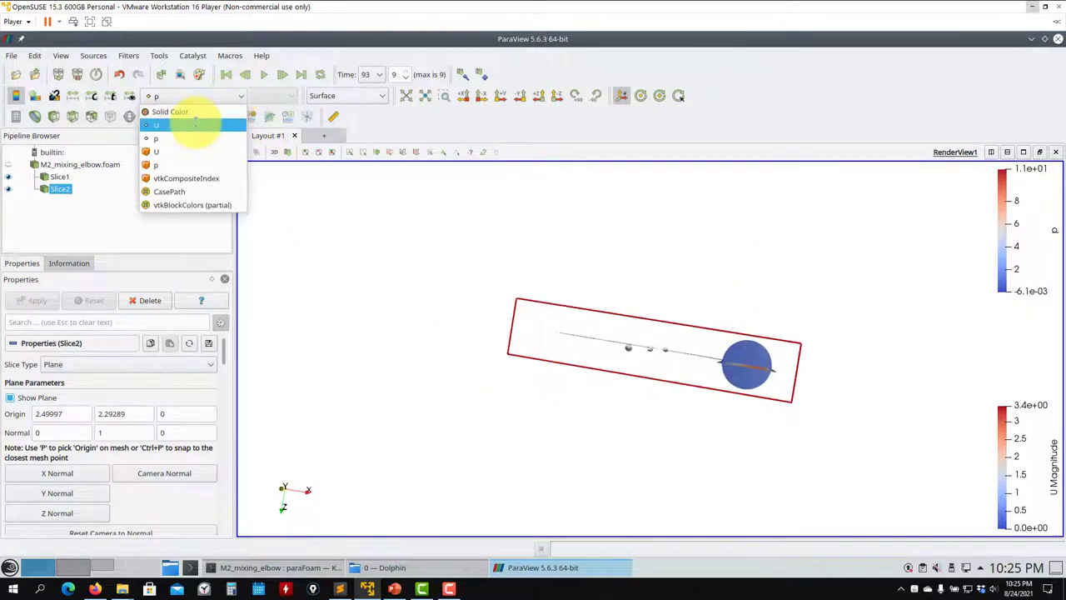
left_click(203, 124)
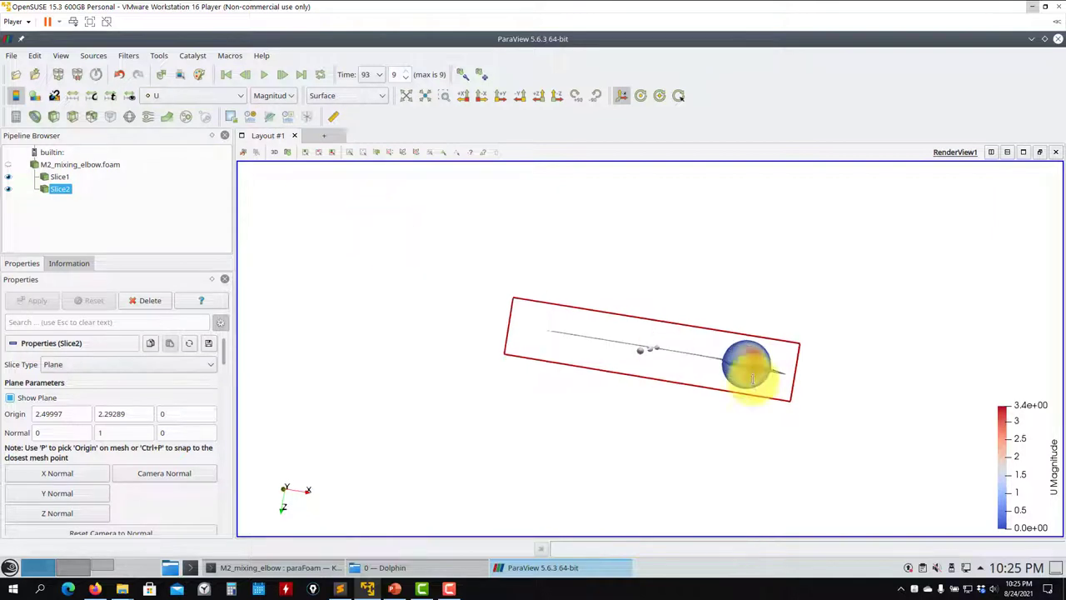
Inspect the velocity distribution on both slices from different angles and close ParaView to return to the terminal.
left_click_drag(756, 381, 666, 424)
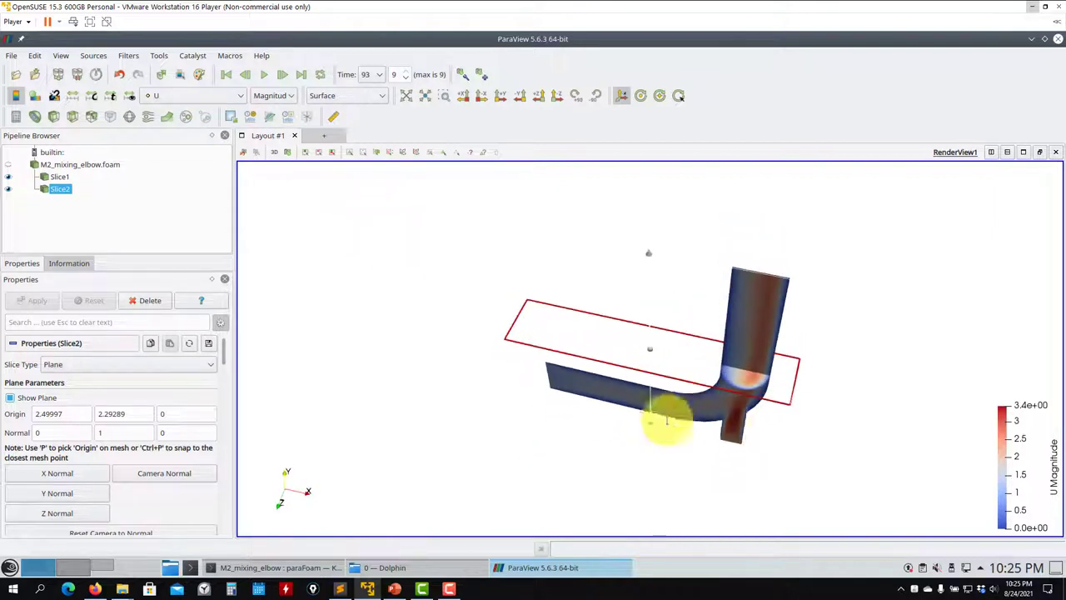
left_click_drag(852, 369, 892, 288)
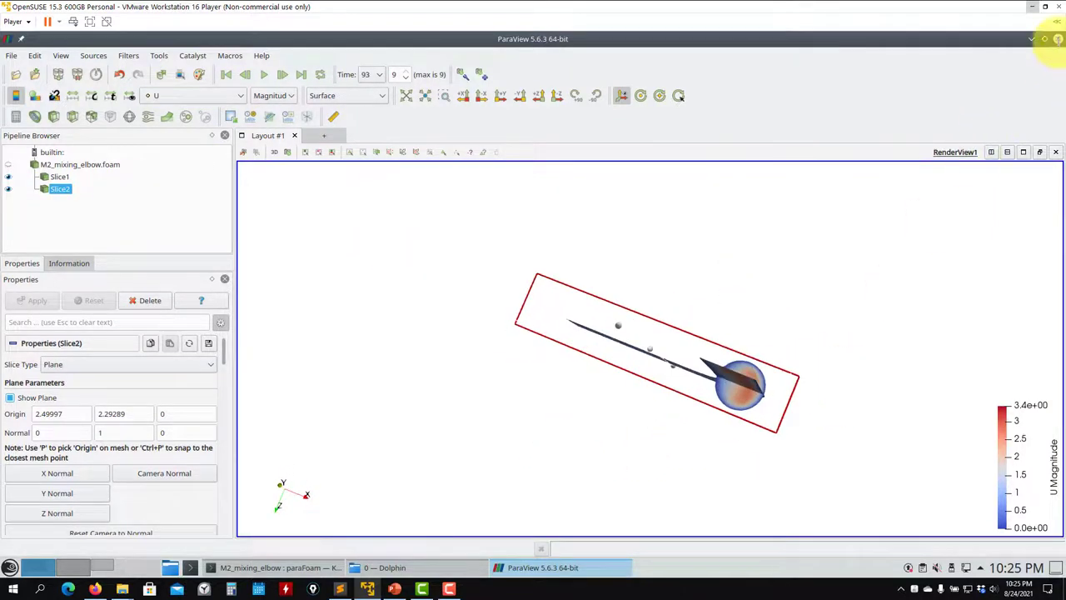
left_click(1056, 39)
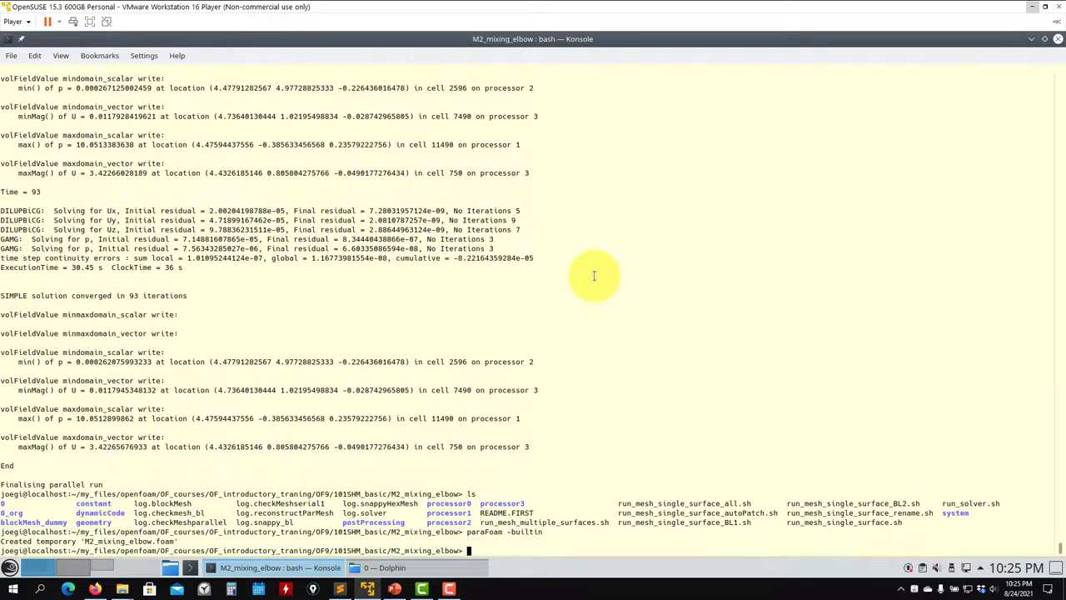